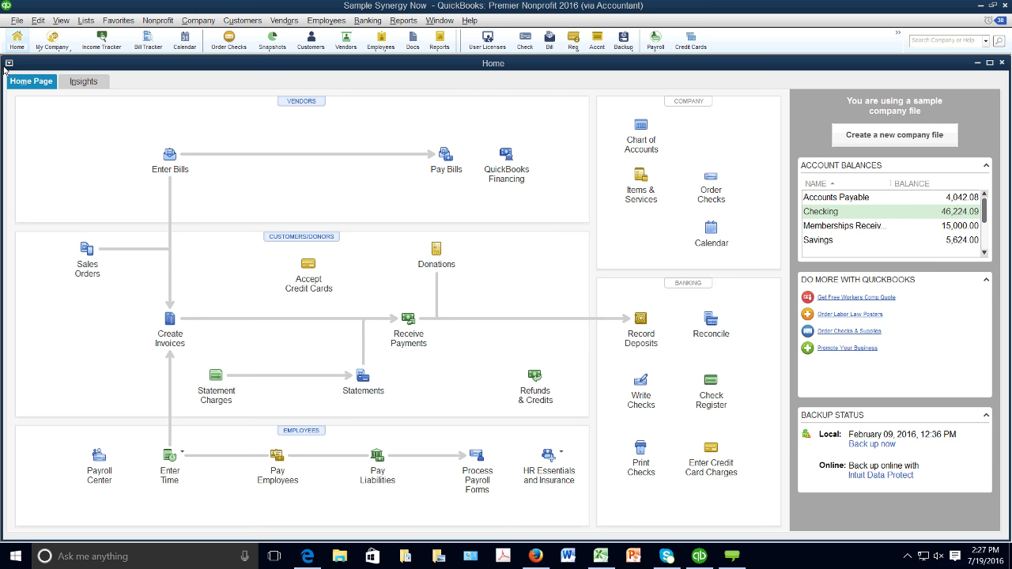
# Open the company file "2016 Non-Profit (Use for Chapters 1-2)" from the Class folder and acknowledge the sample file notice
pyautogui.press('alt')
pyautogui.click(17, 23)
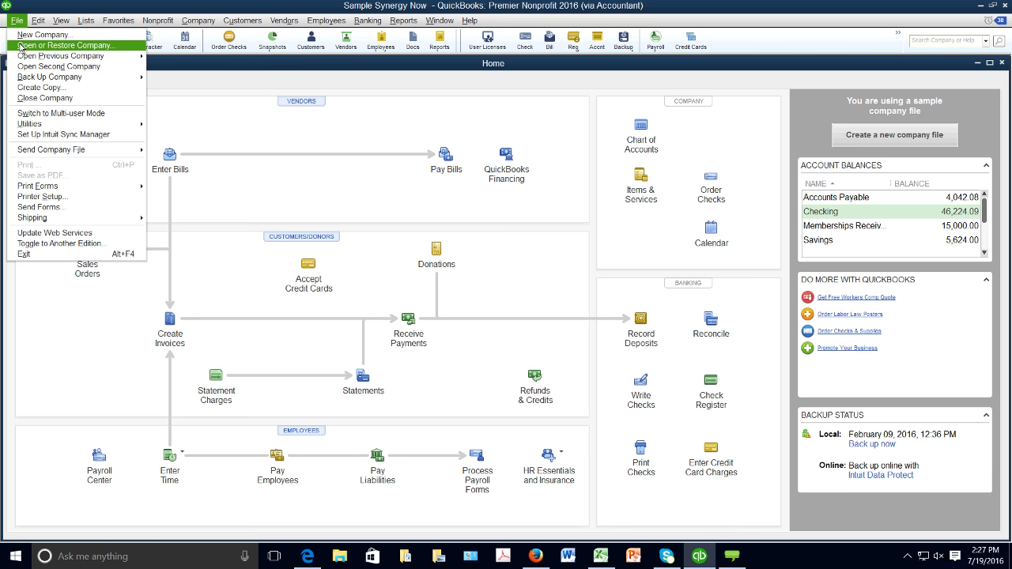
pyautogui.click(21, 46)
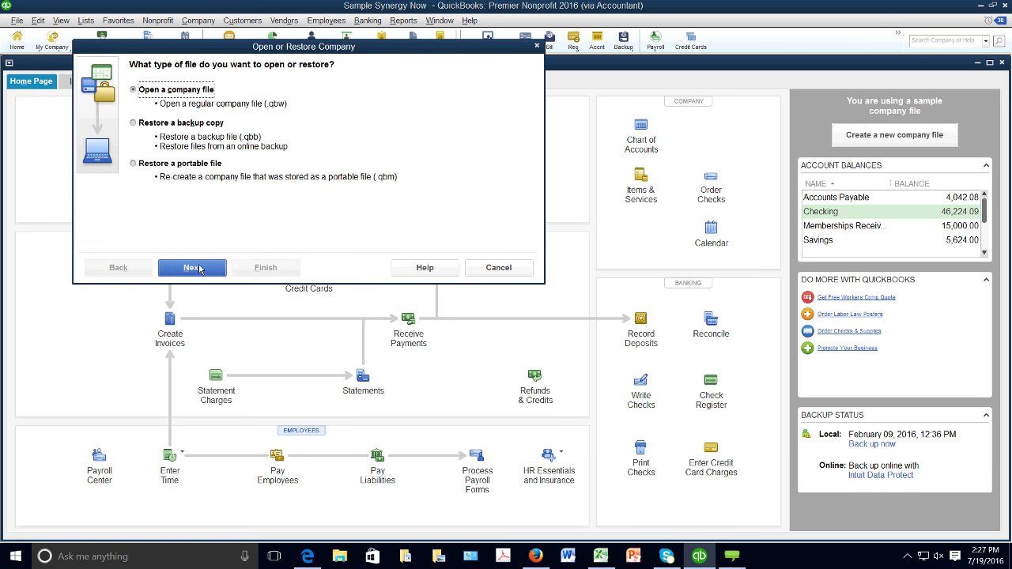
pyautogui.click(193, 268)
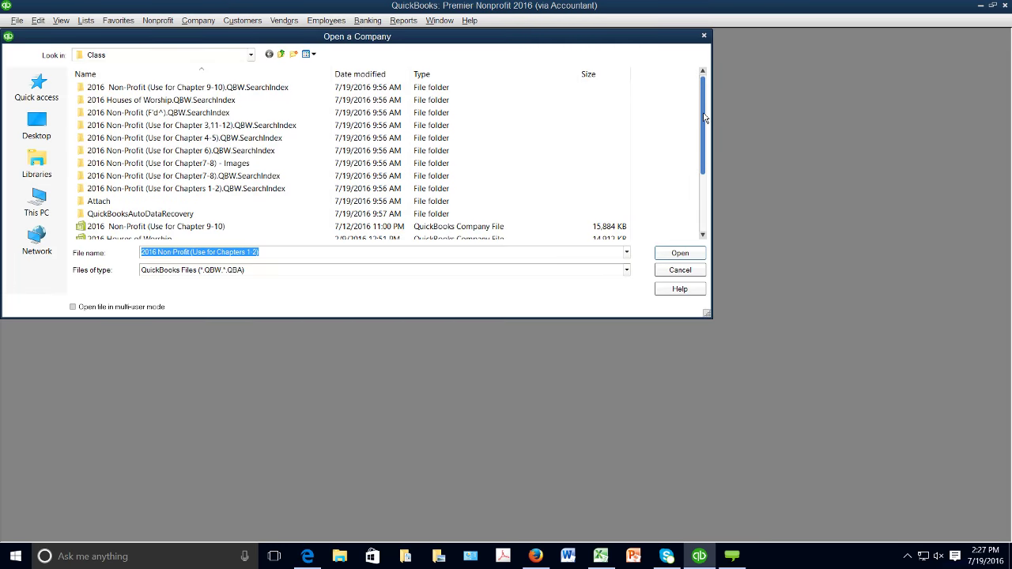
pyautogui.moveTo(707, 118); pyautogui.dragTo(706, 158)
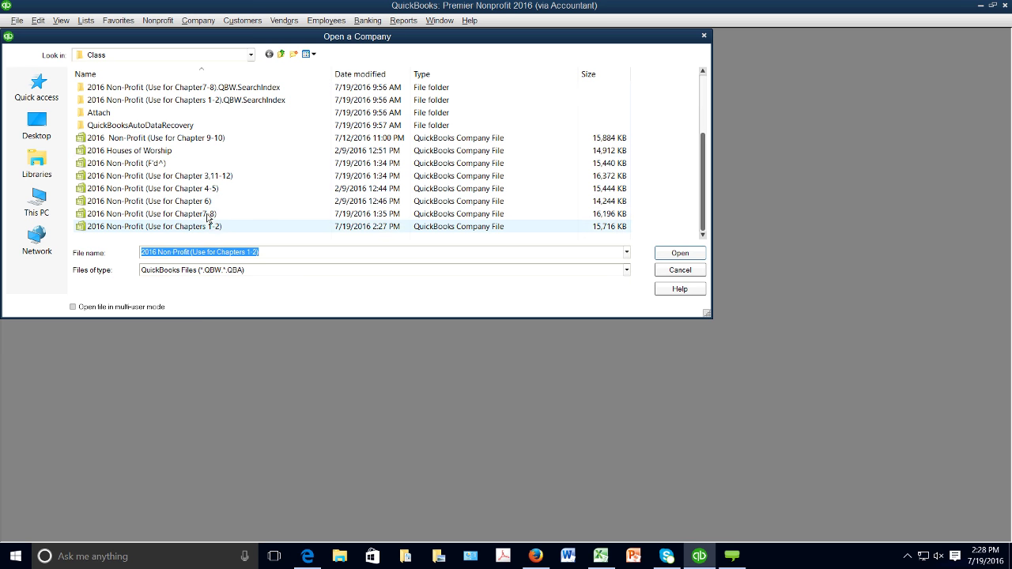
pyautogui.click(663, 256)
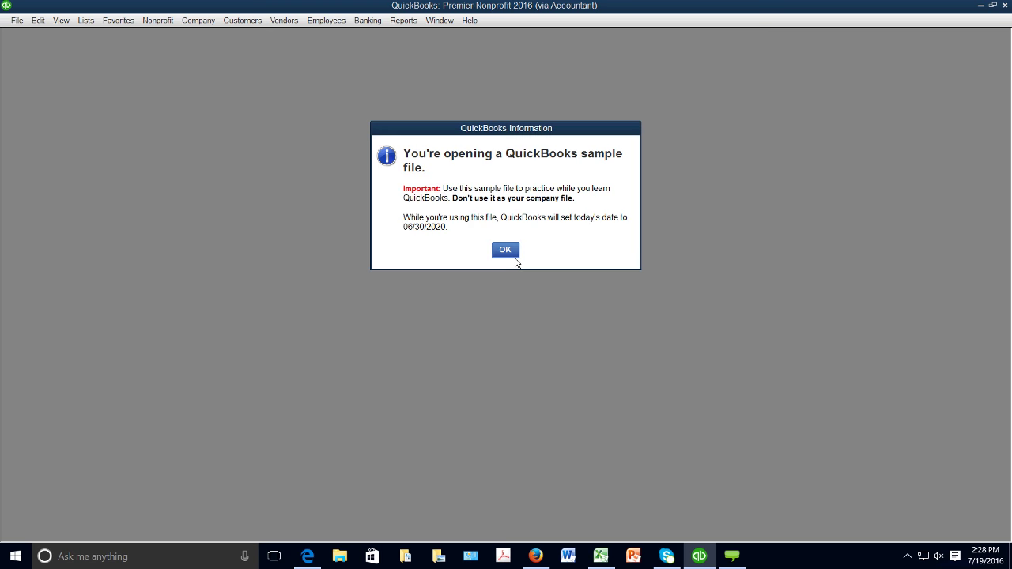
pyautogui.click(512, 253)
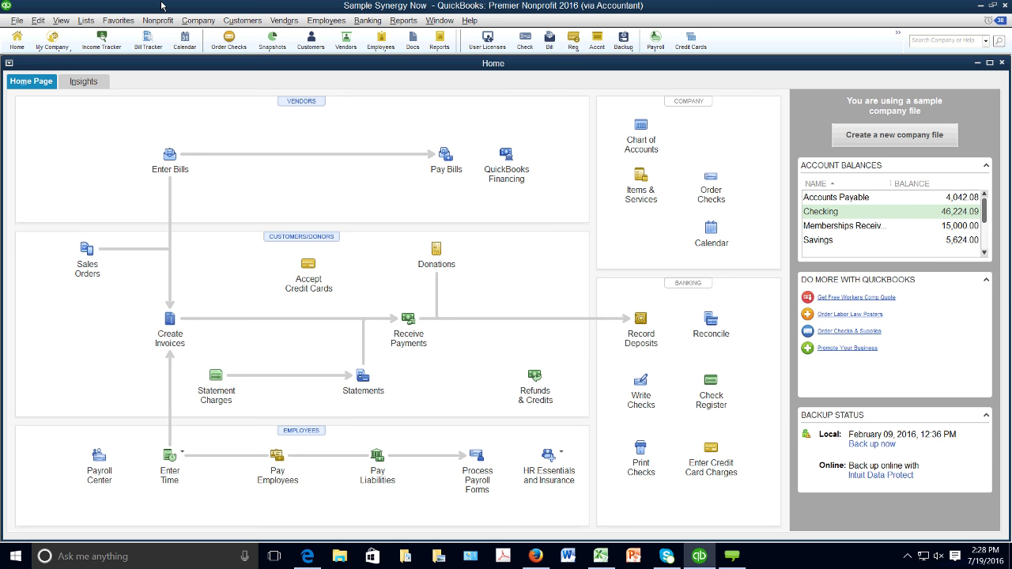
# Set the company file color scheme to Green-Lime in the Desktop View preferences
pyautogui.click(37, 24)
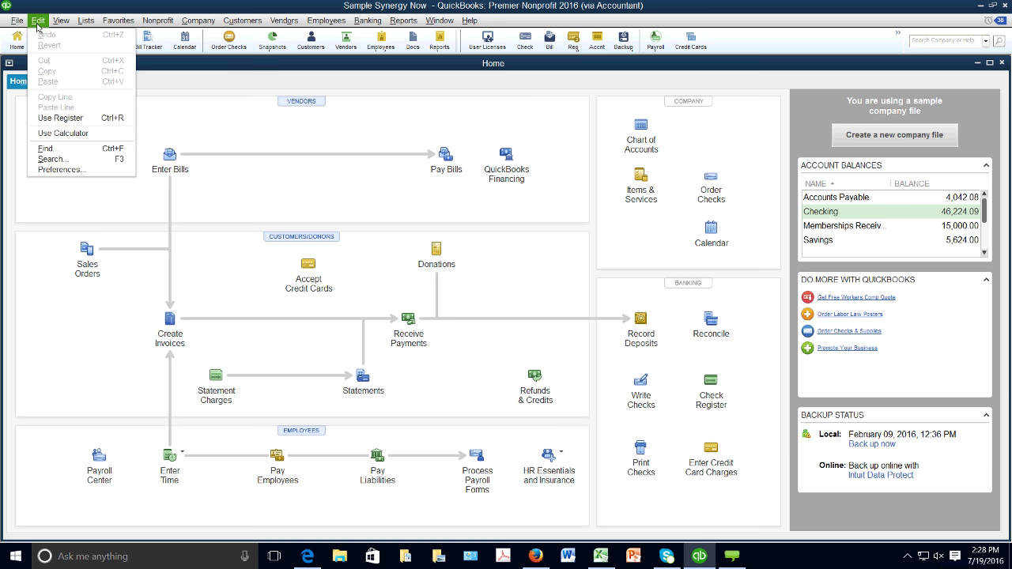
pyautogui.click(49, 133)
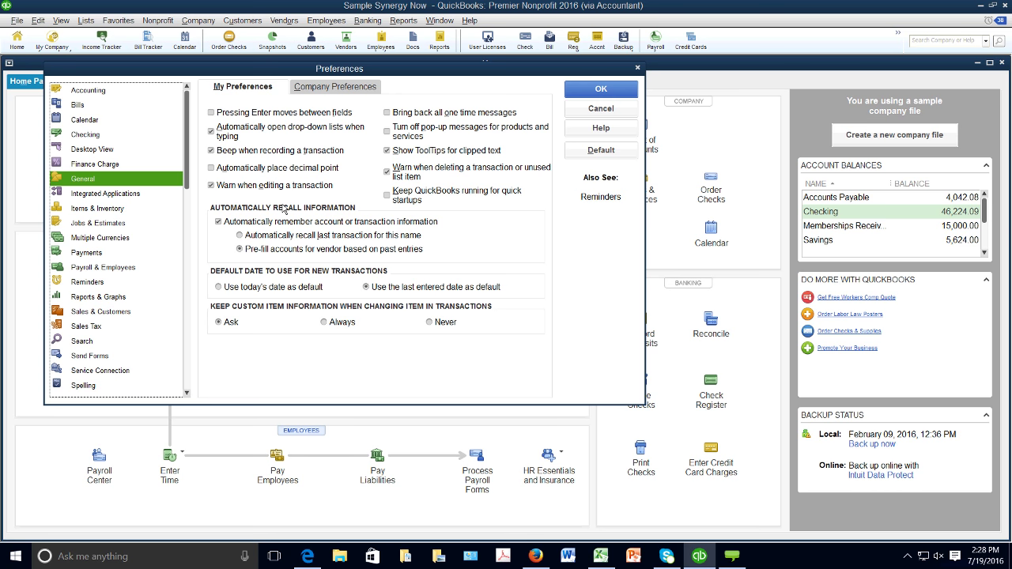
pyautogui.click(116, 150)
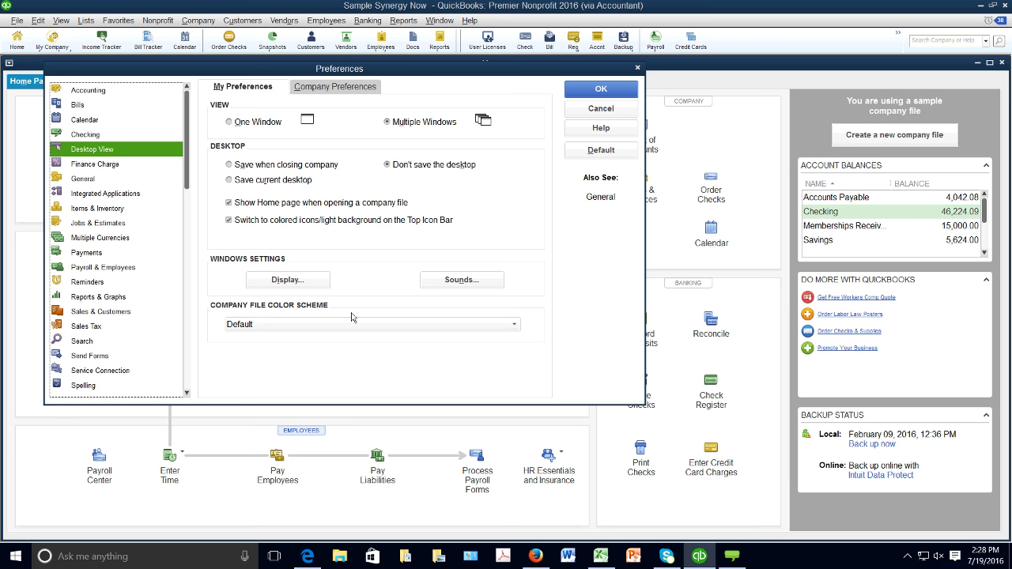
pyautogui.click(514, 324)
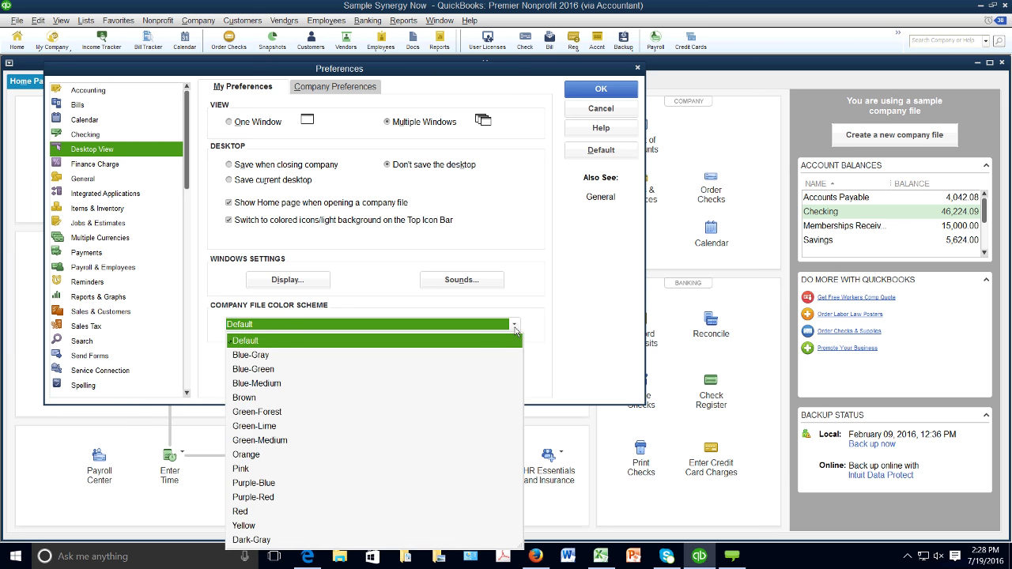
pyautogui.click(274, 426)
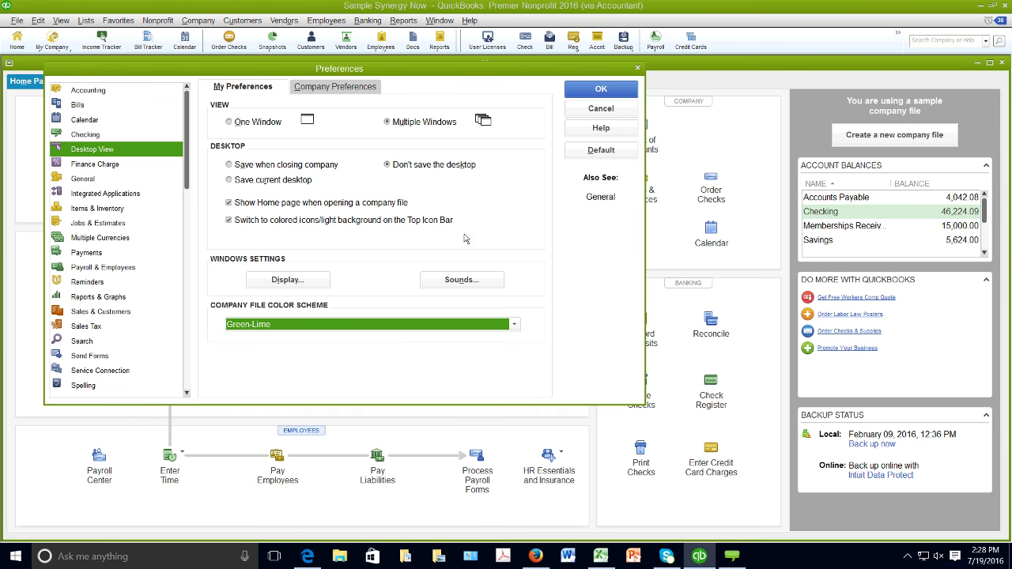
pyautogui.click(587, 92)
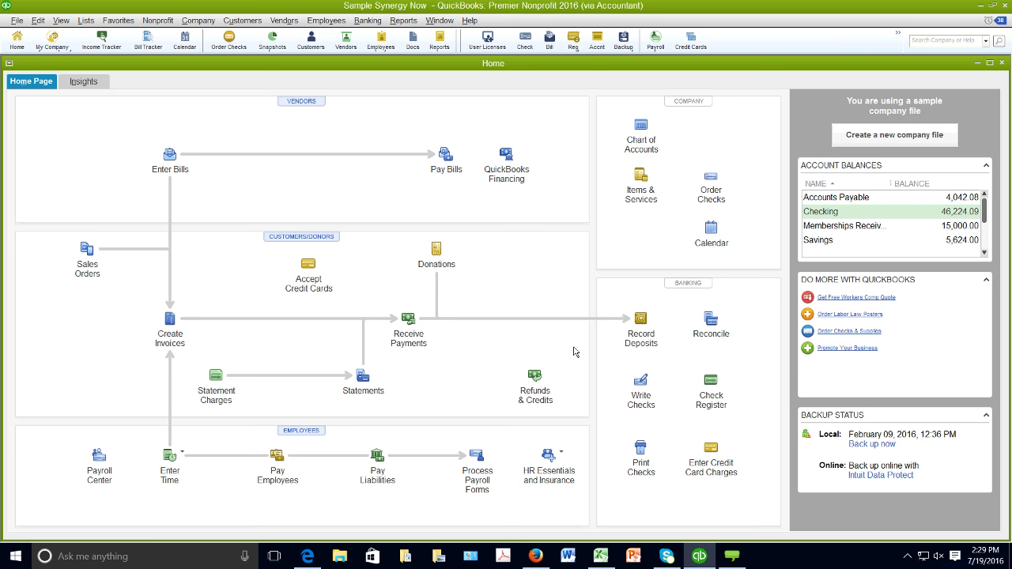
# View the Write Checks form from the home page's banking section, highlight its check number, and close the form
pyautogui.click(641, 386)
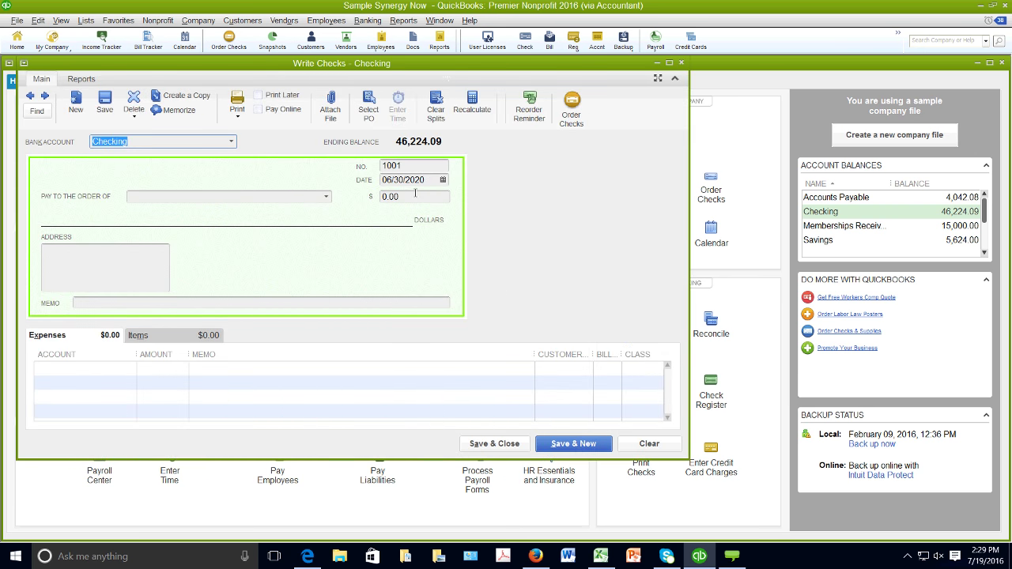
pyautogui.click(407, 166)
pyautogui.doubleClick(407, 166)
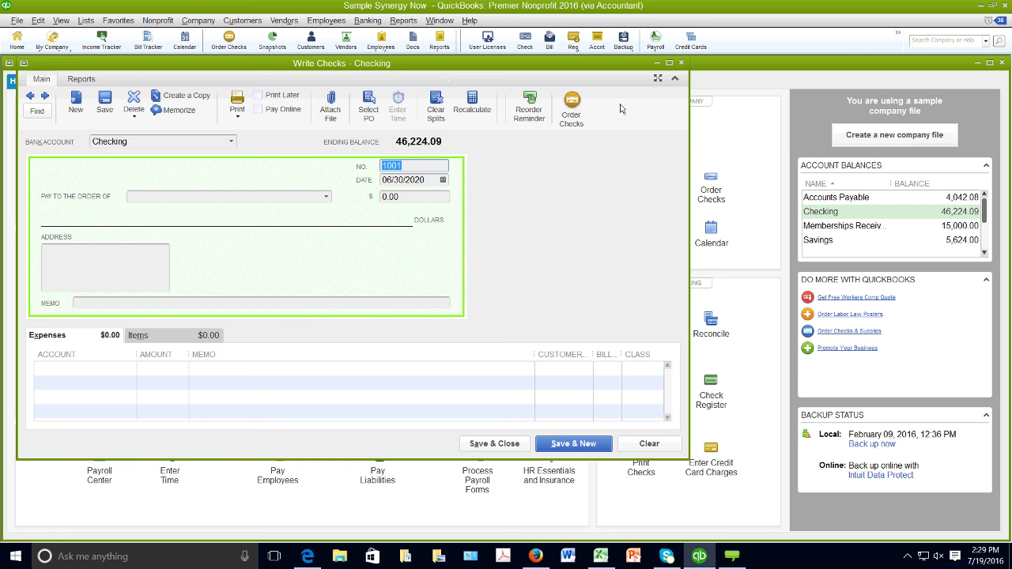
pyautogui.click(681, 63)
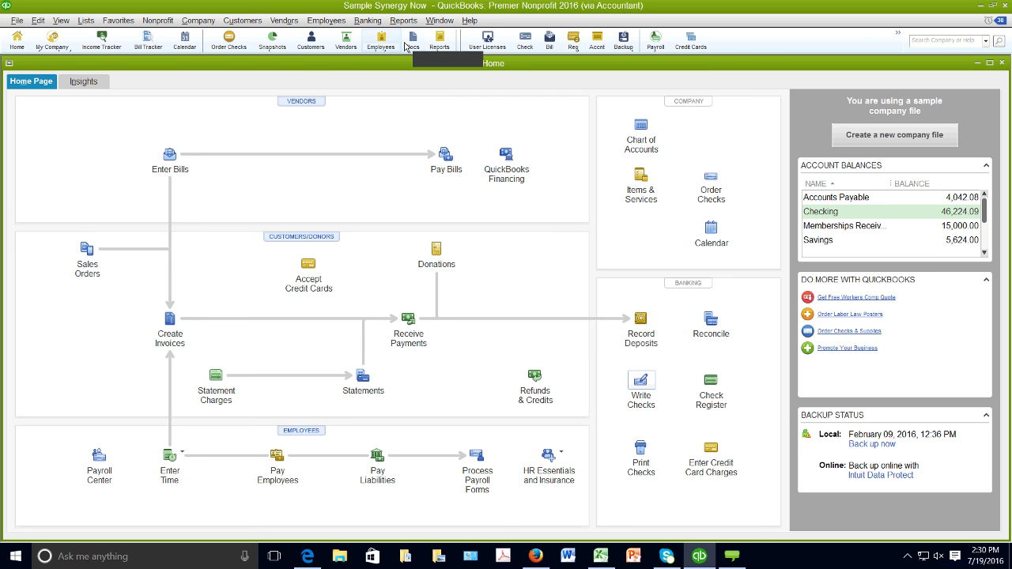
# View the same check form through the top icon bar's Check shortcut, highlight the check number, and close the form
pyautogui.click(525, 46)
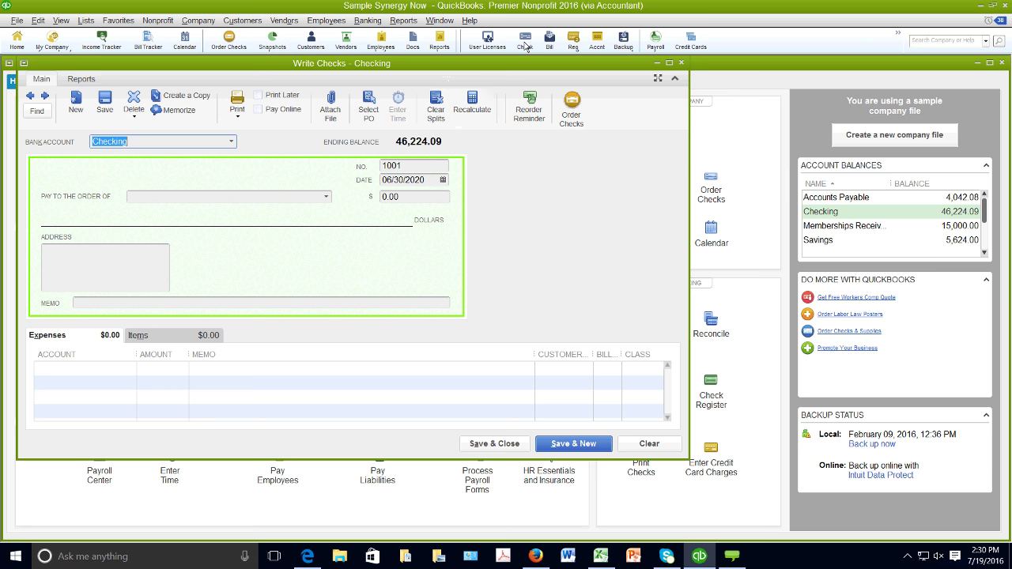
pyautogui.moveTo(410, 166); pyautogui.dragTo(380, 166)
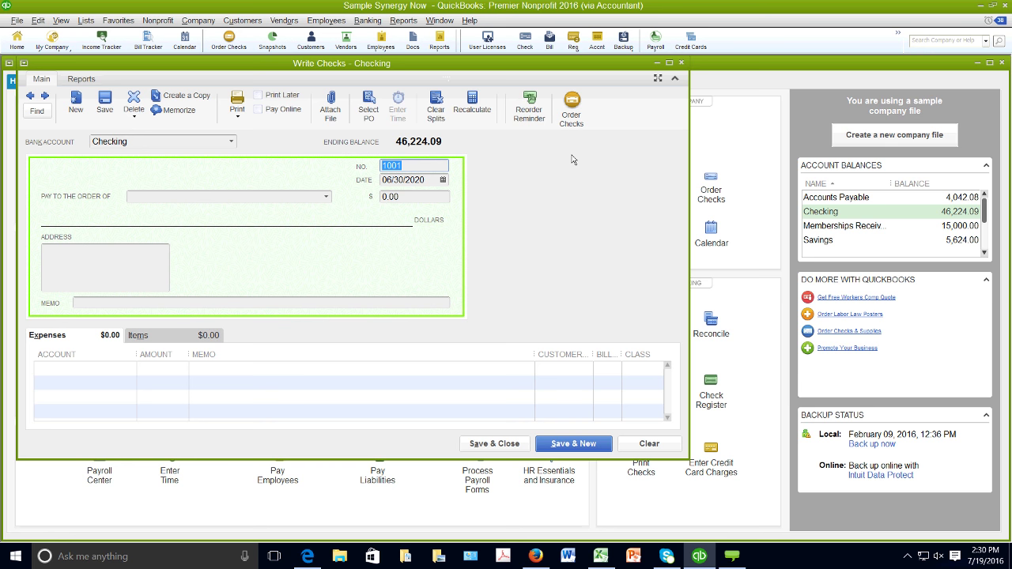
pyautogui.click(681, 63)
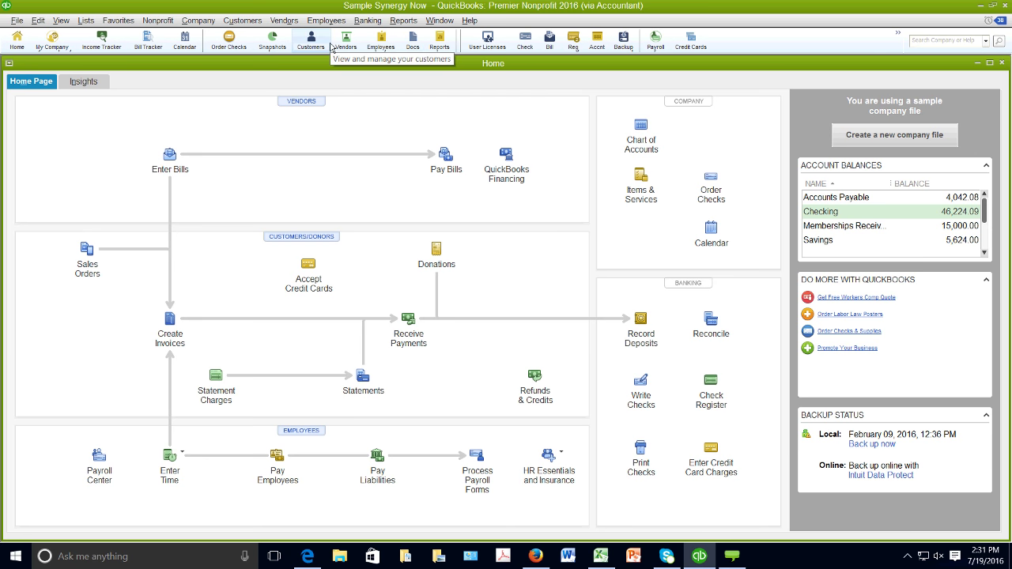
# Switch to the left icon bar and view the check form through its Check shortcut, closing the form without an entry
pyautogui.click(61, 21)
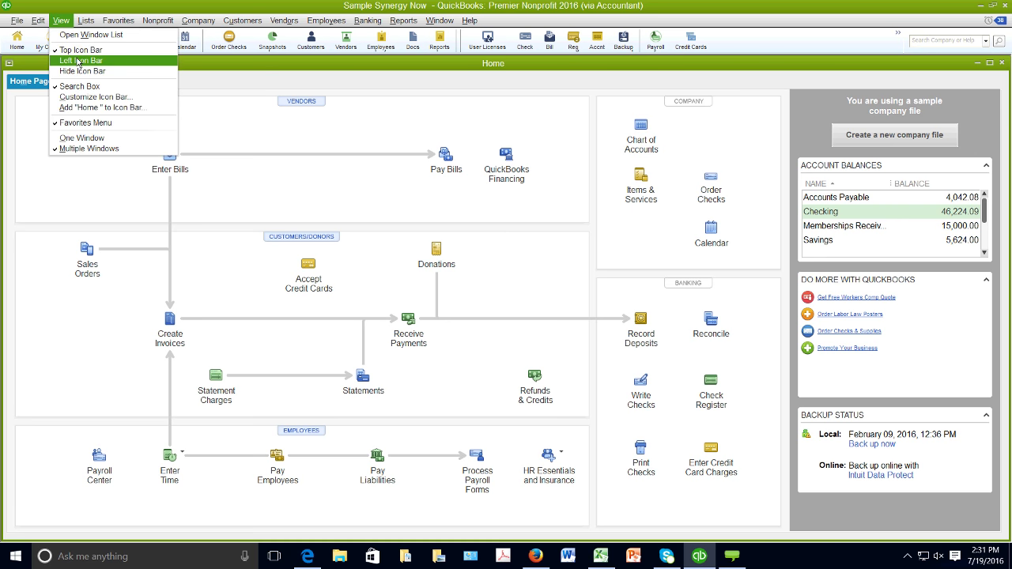
pyautogui.click(79, 70)
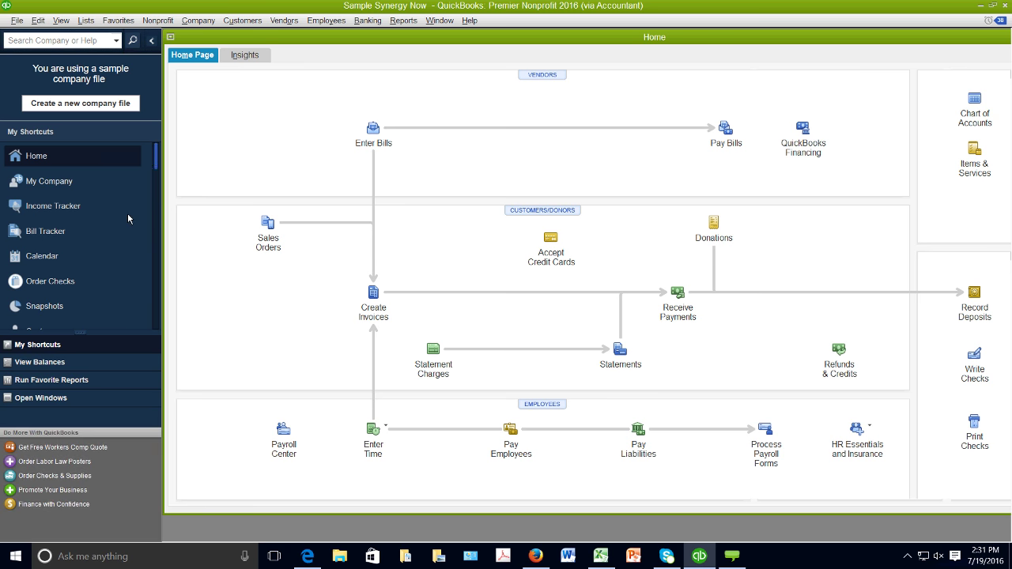
pyautogui.scroll(-3, 155, 168)
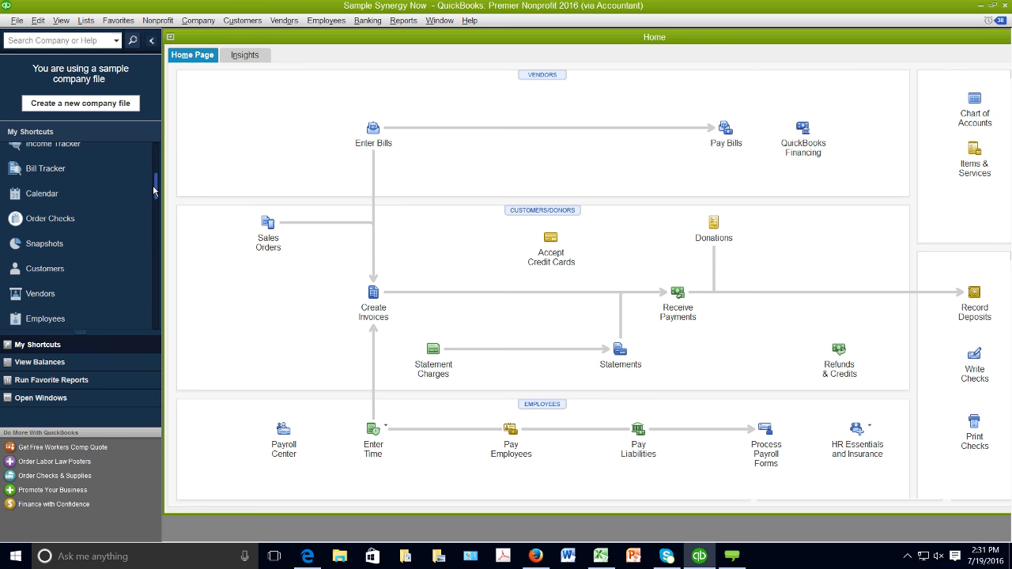
pyautogui.scroll(-3, 152, 185)
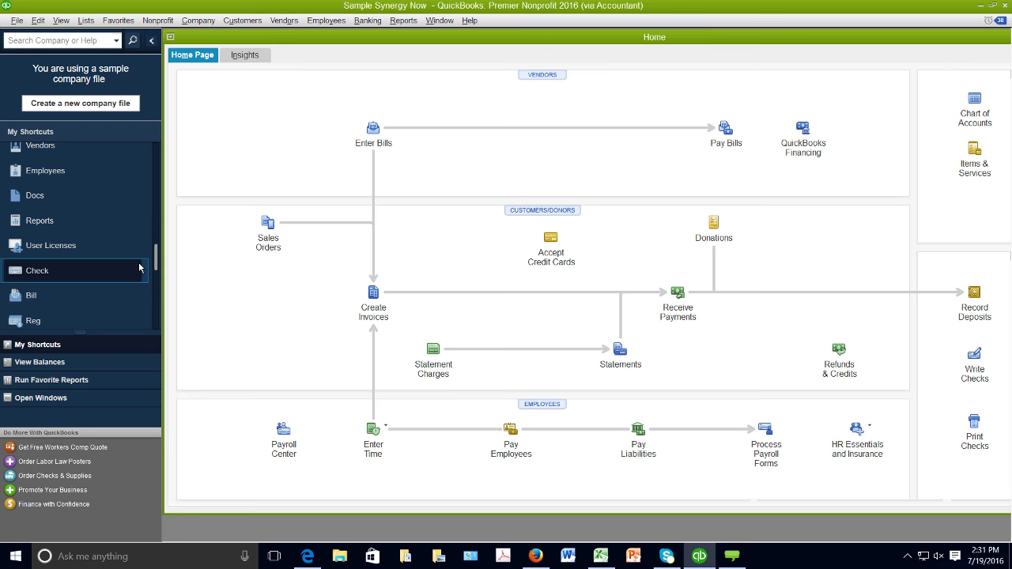
pyautogui.click(105, 271)
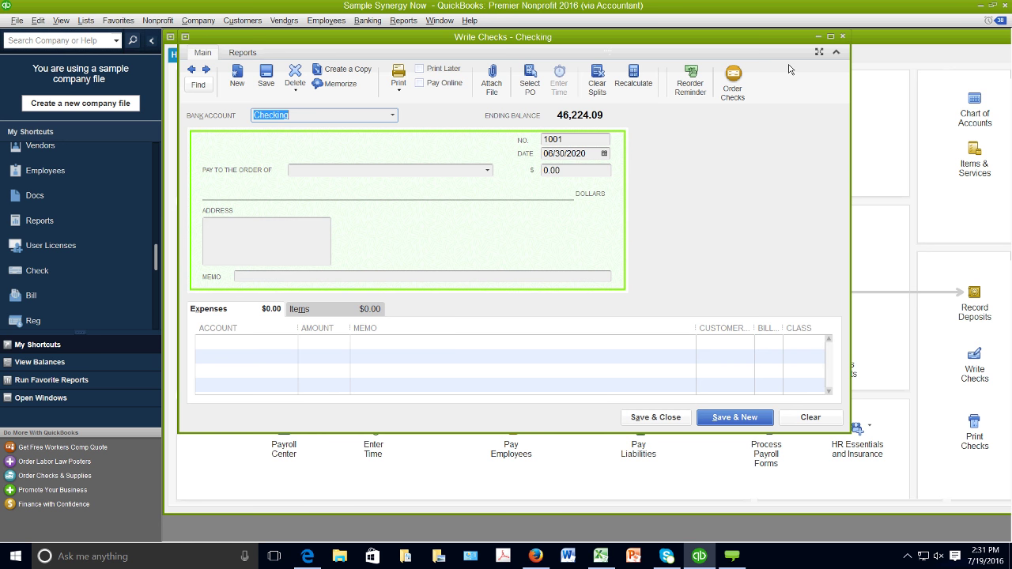
pyautogui.click(843, 37)
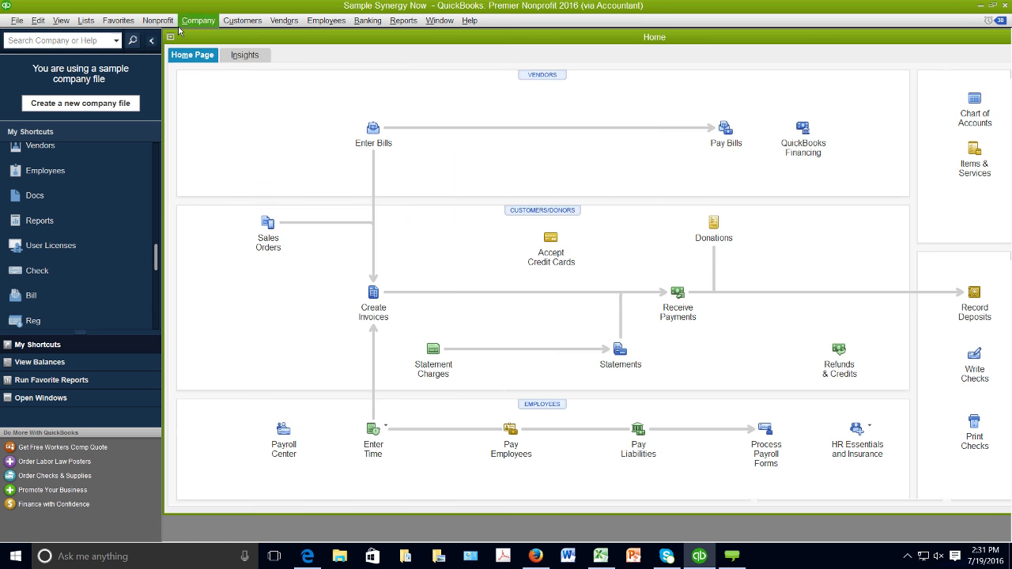
# Switch the icon bar back to the top layout
pyautogui.click(61, 24)
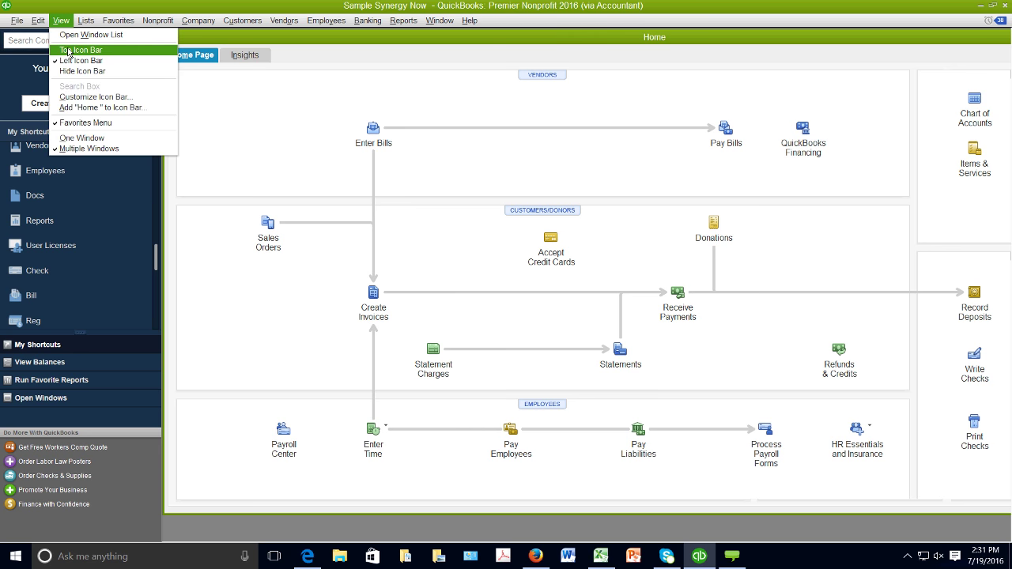
pyautogui.click(69, 50)
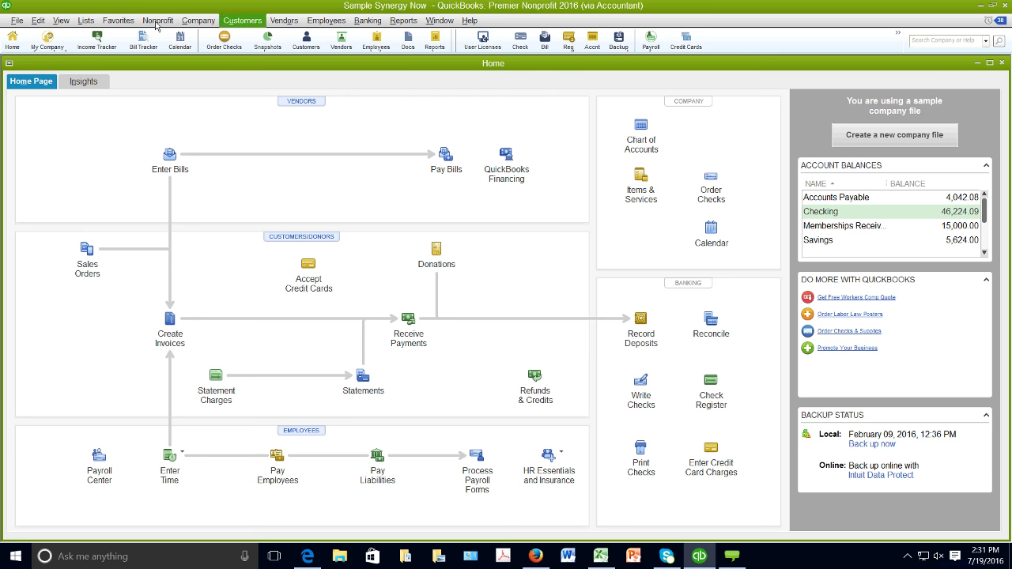
# View the Write Checks form through the Banking commands, highlight its check number, and close the form
pyautogui.click(370, 21)
pyautogui.moveTo(346, 26)
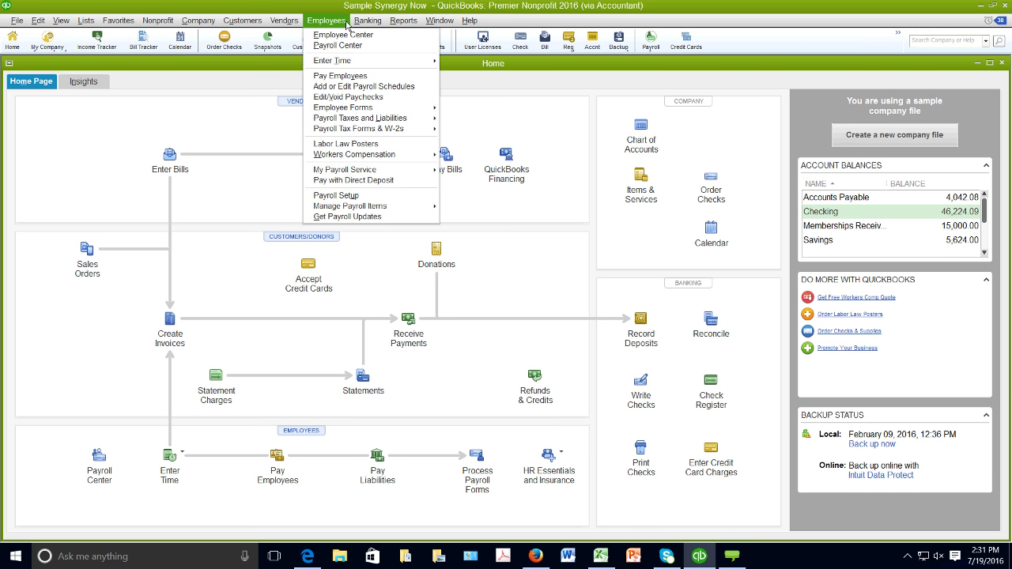
pyautogui.moveTo(209, 24)
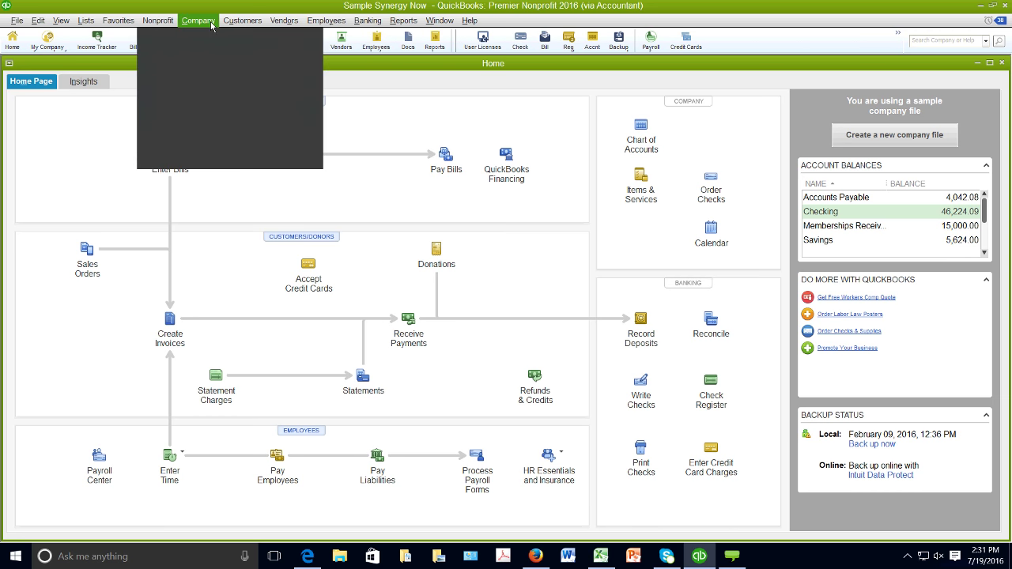
pyautogui.moveTo(169, 23)
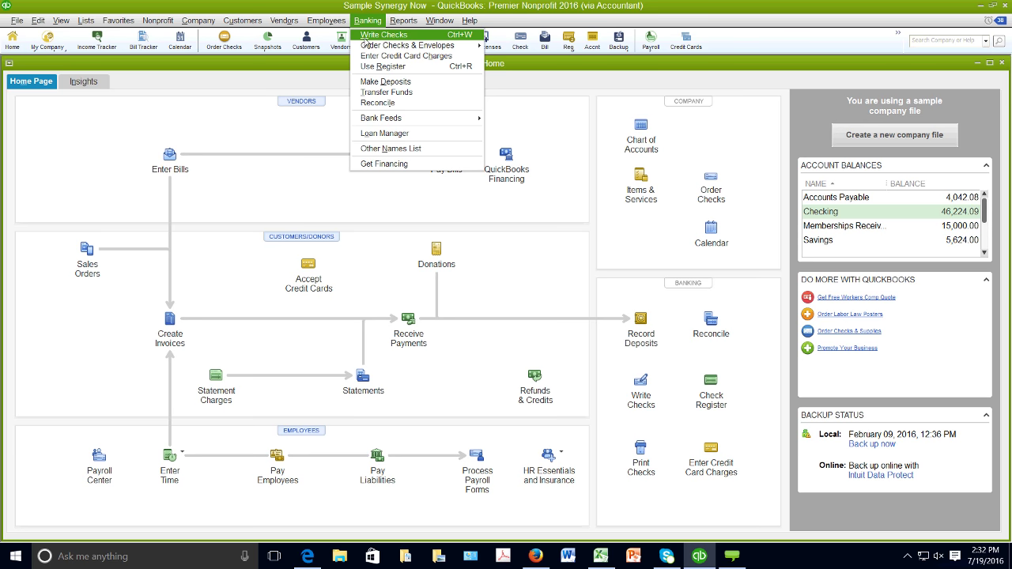
pyautogui.click(366, 38)
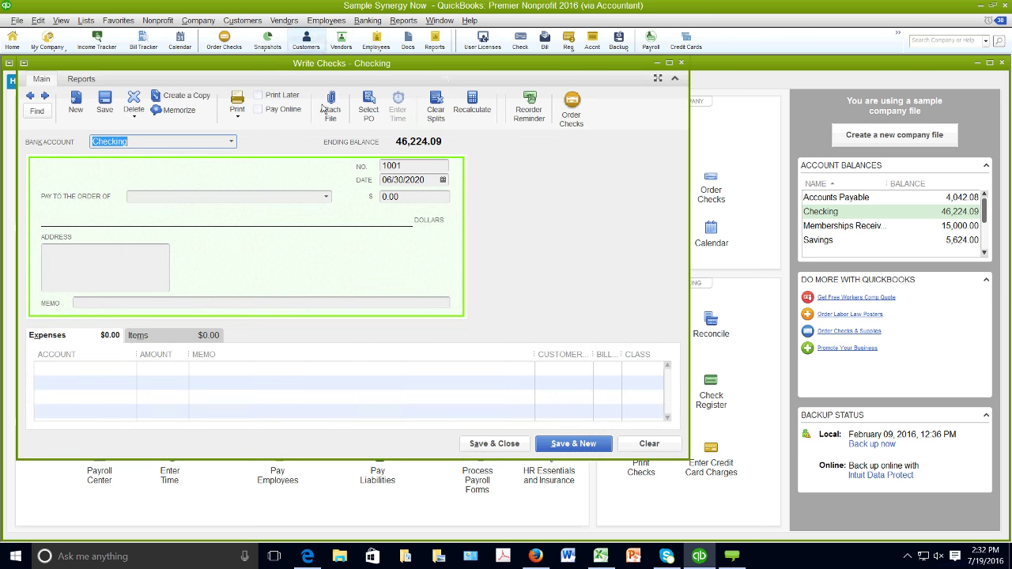
pyautogui.click(407, 166)
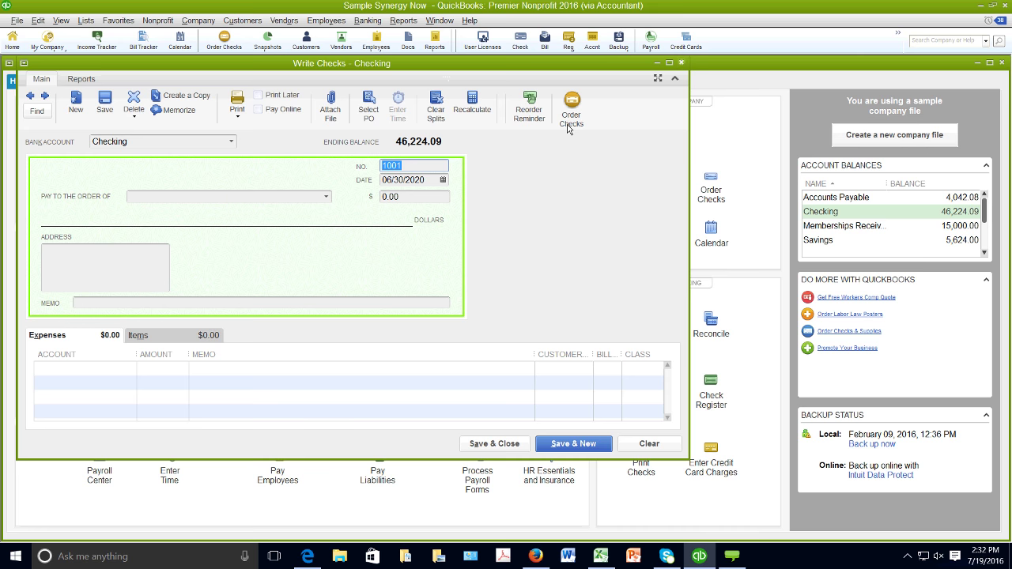
pyautogui.click(680, 63)
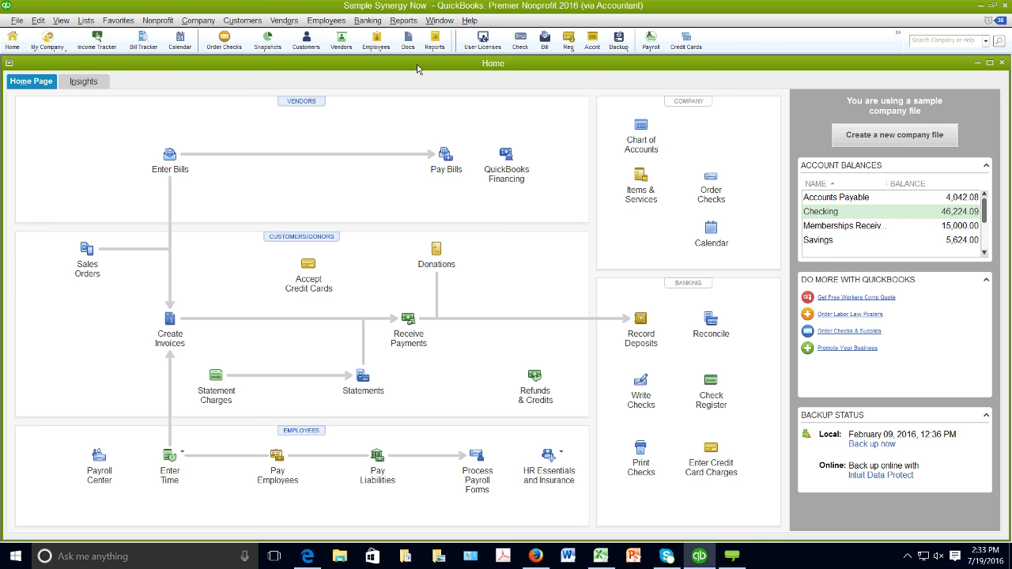
# Move the Home window aside within the workspace and return it to its original place
pyautogui.moveTo(417, 70); pyautogui.dragTo(646, 59)
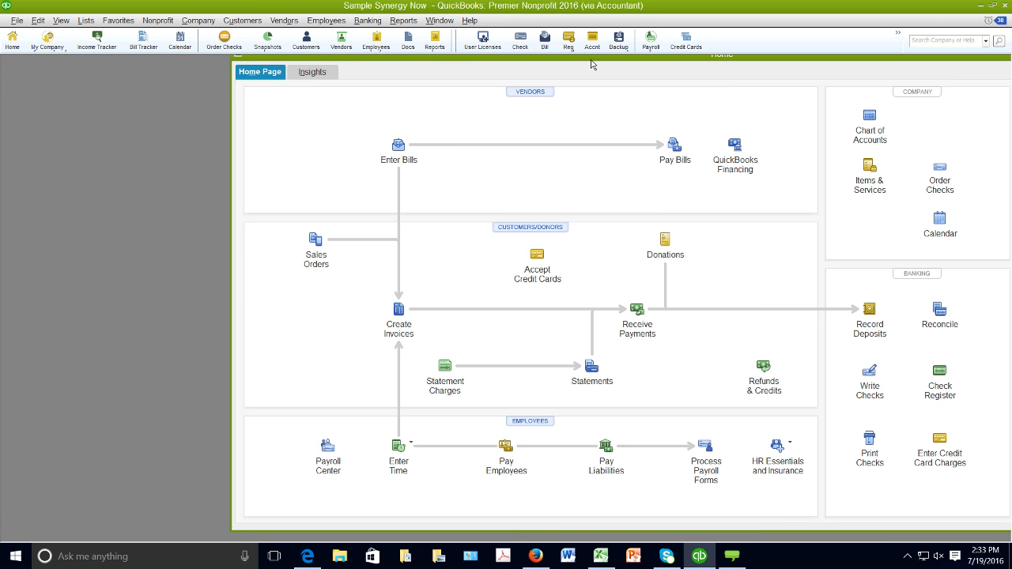
pyautogui.moveTo(593, 65); pyautogui.dragTo(360, 71)
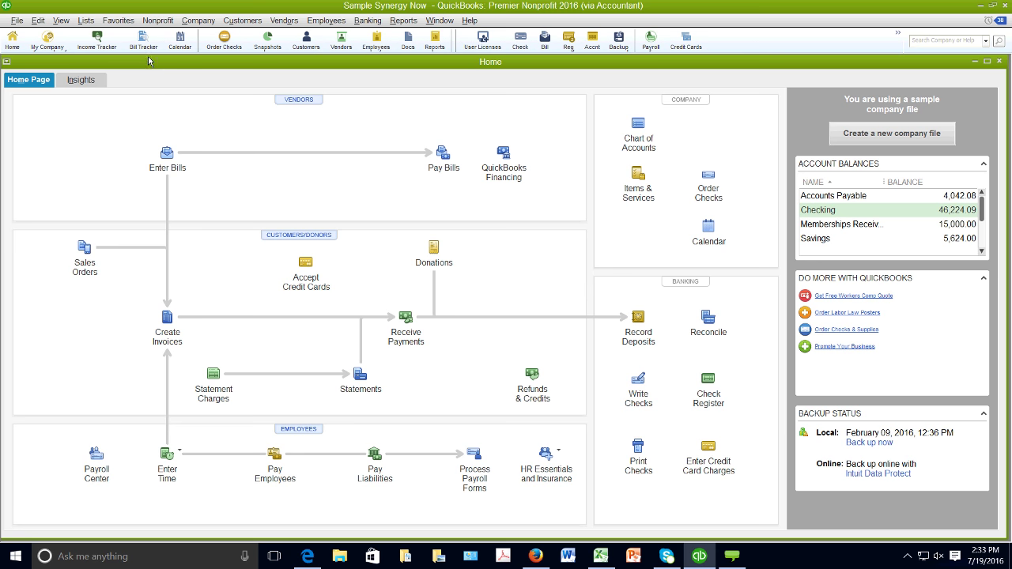
# Hide the icon bar and restore it in the top layout
pyautogui.click(62, 21)
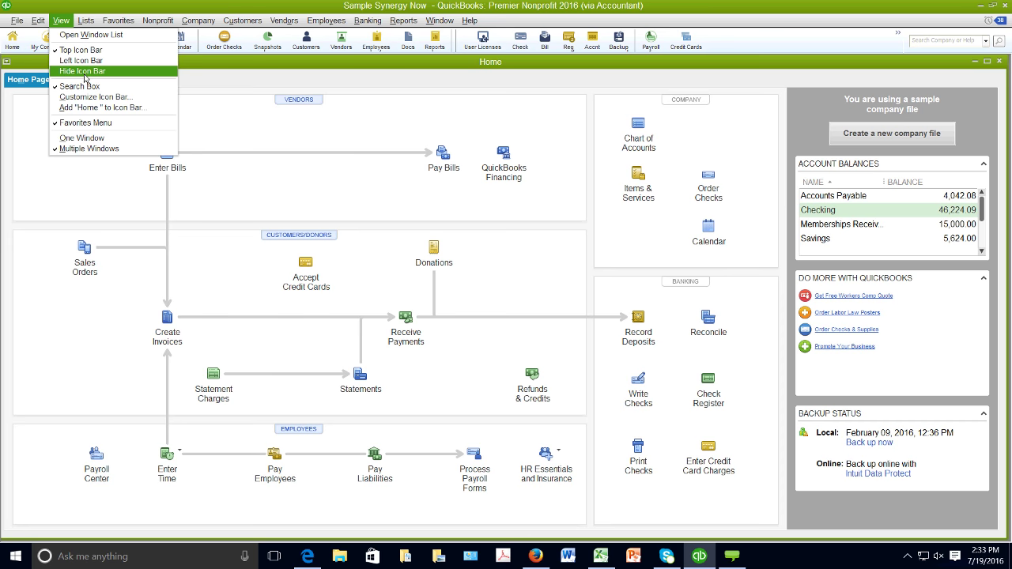
pyautogui.press('Escape')
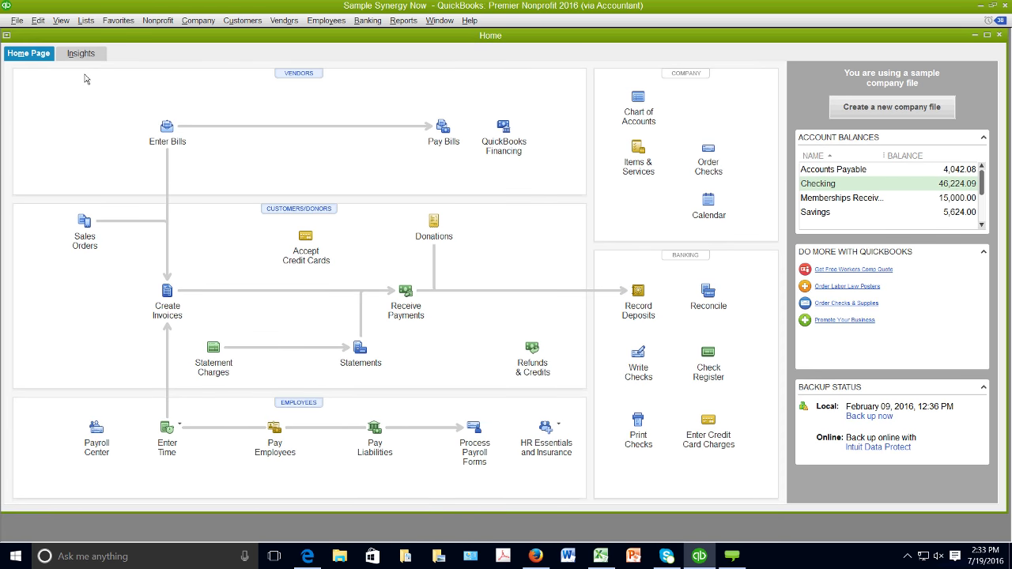
pyautogui.click(61, 21)
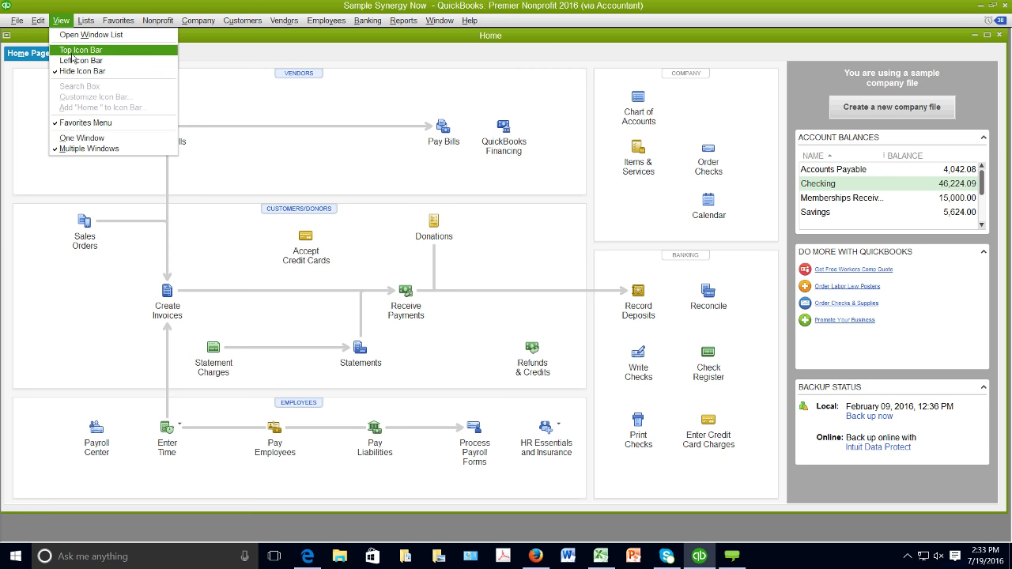
pyautogui.click(71, 52)
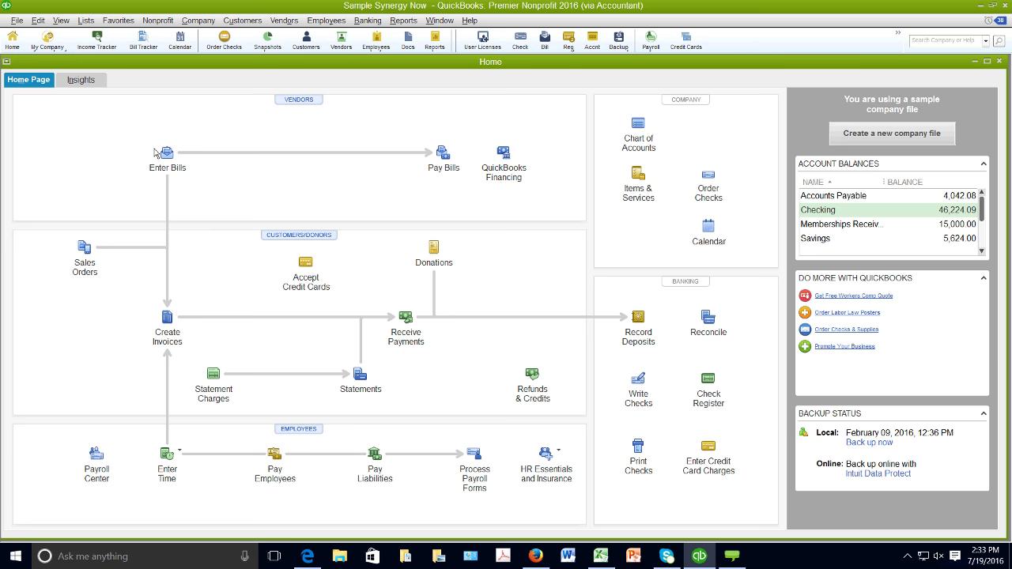
# Switch the icon bar to the left layout and back to the top, and widen the Home window to fill the workspace
pyautogui.click(61, 23)
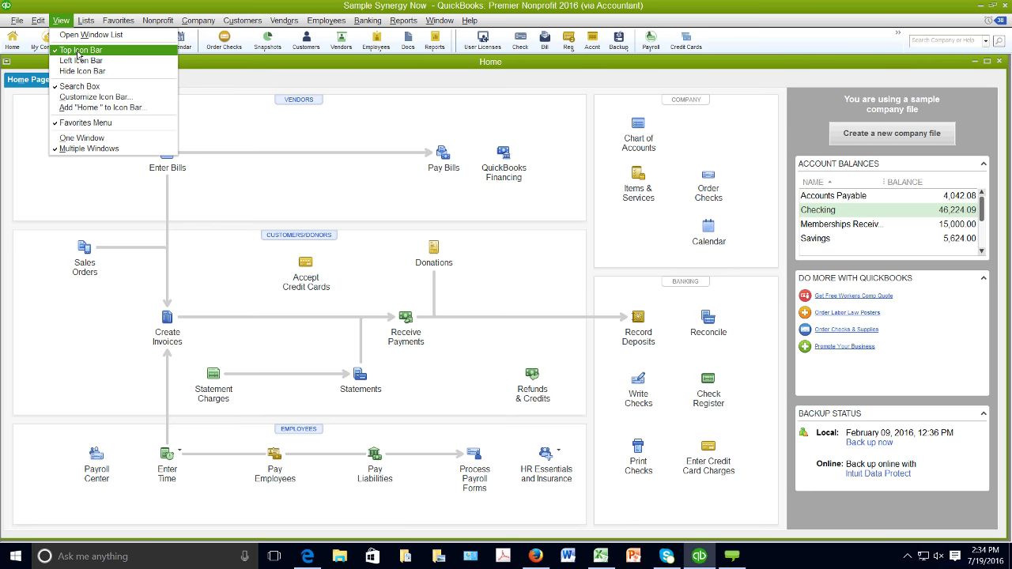
pyautogui.click(75, 62)
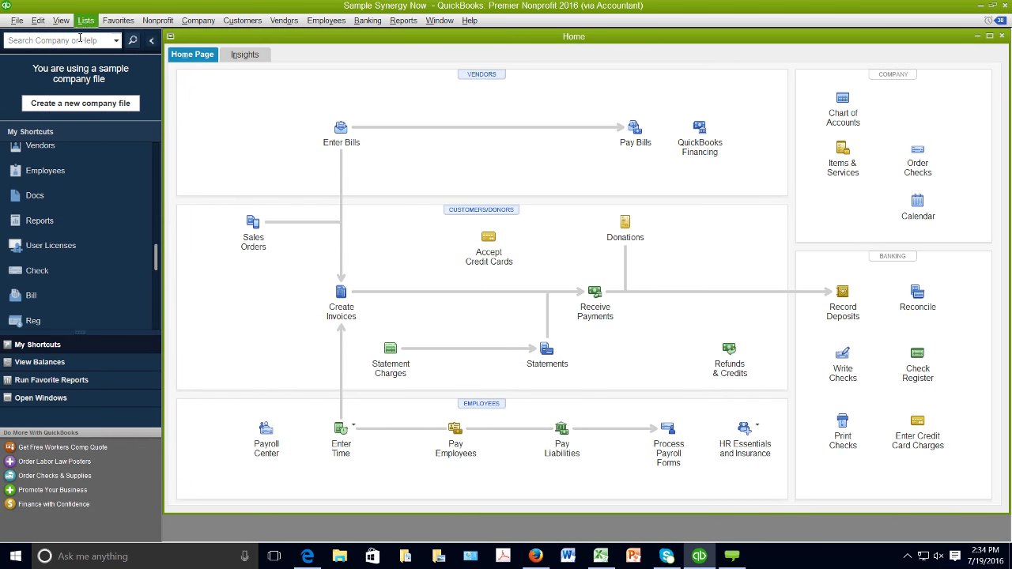
pyautogui.click(63, 21)
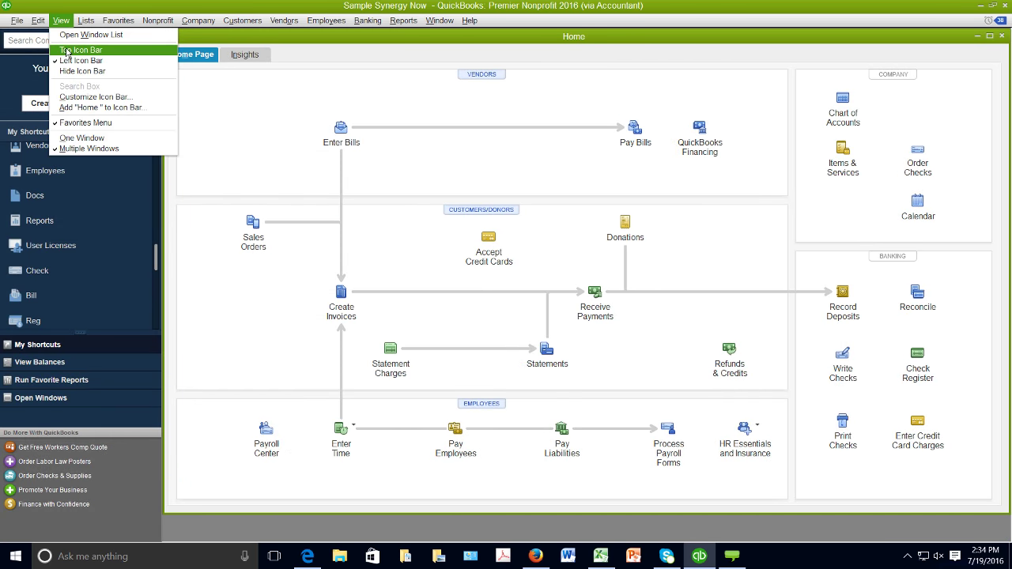
pyautogui.click(67, 50)
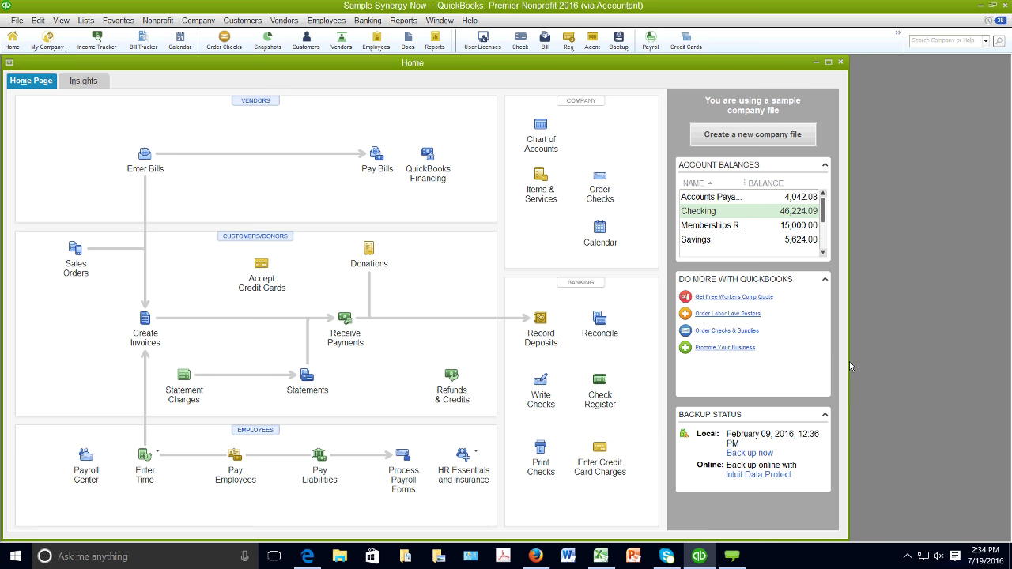
pyautogui.moveTo(849, 361); pyautogui.dragTo(1009, 383)
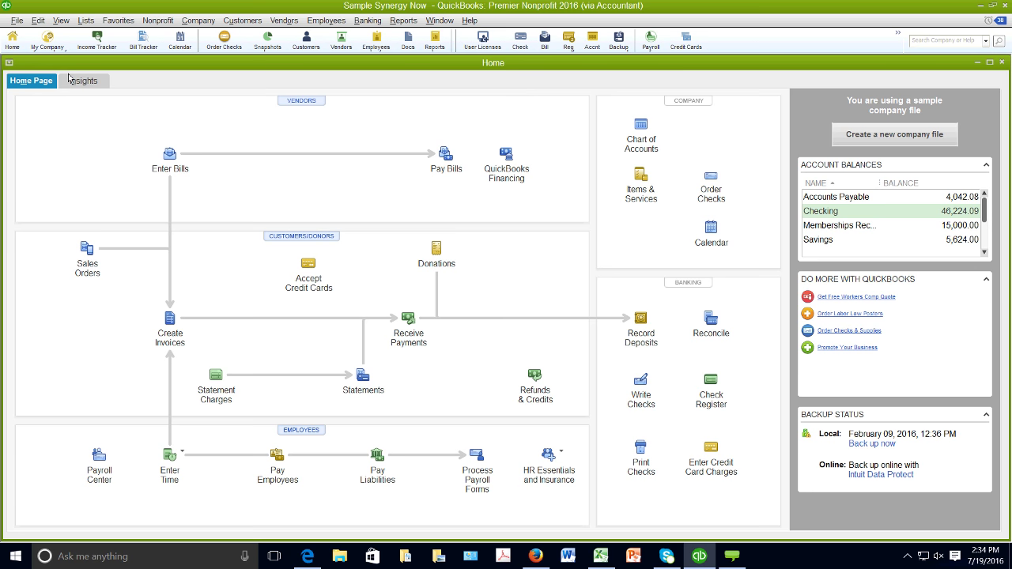
# Examine the options for sending the company file and the available file utilities
pyautogui.click(16, 20)
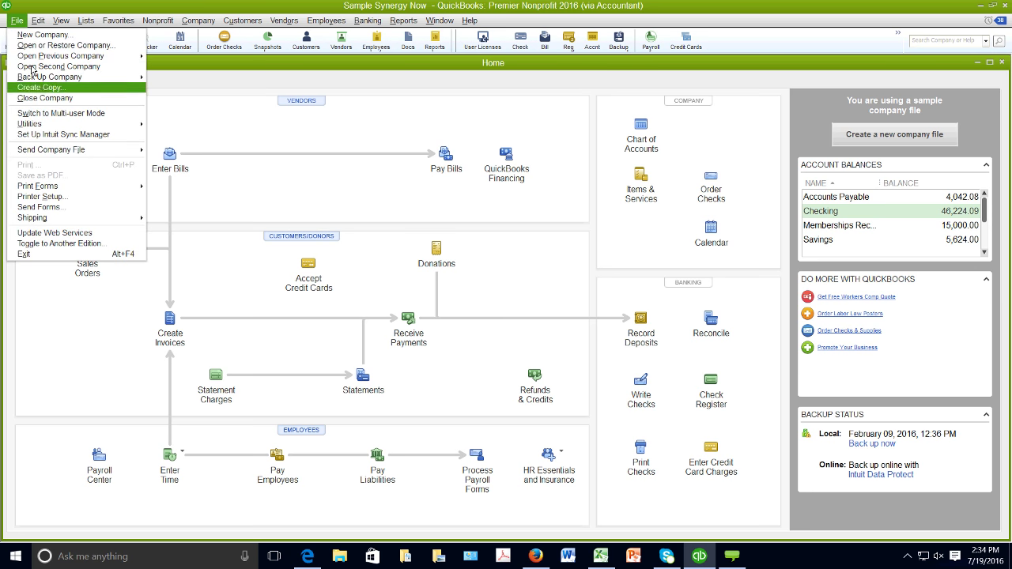
pyautogui.moveTo(59, 153)
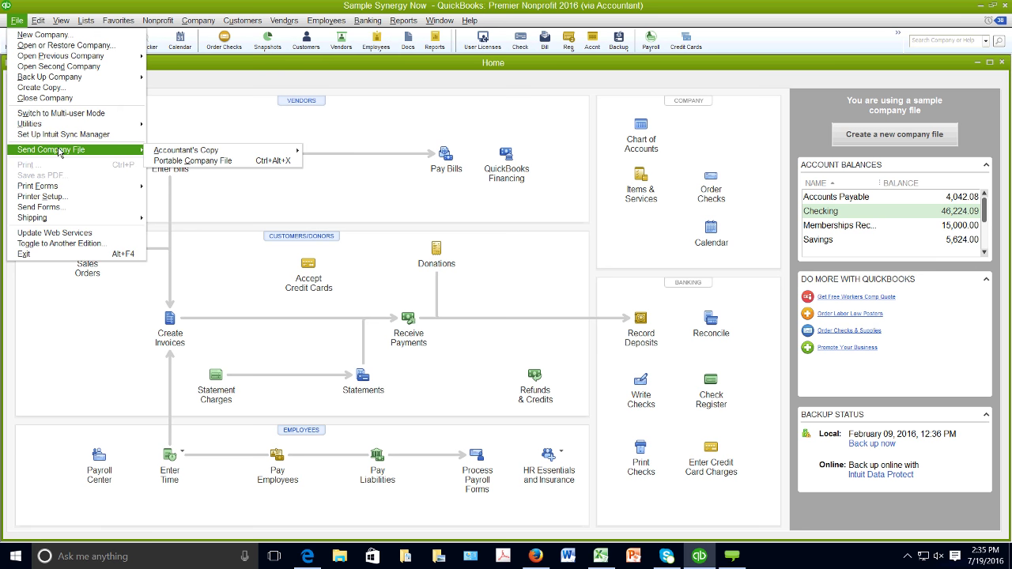
pyautogui.moveTo(57, 128)
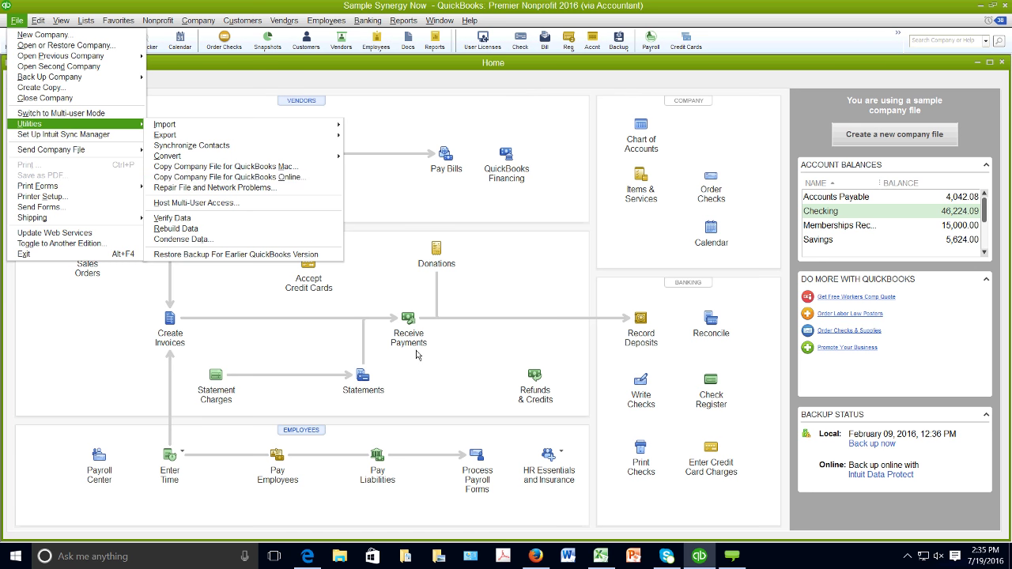
# Switch to Firefox and sign in to QuickBooks Online with the account password
pyautogui.click(537, 556)
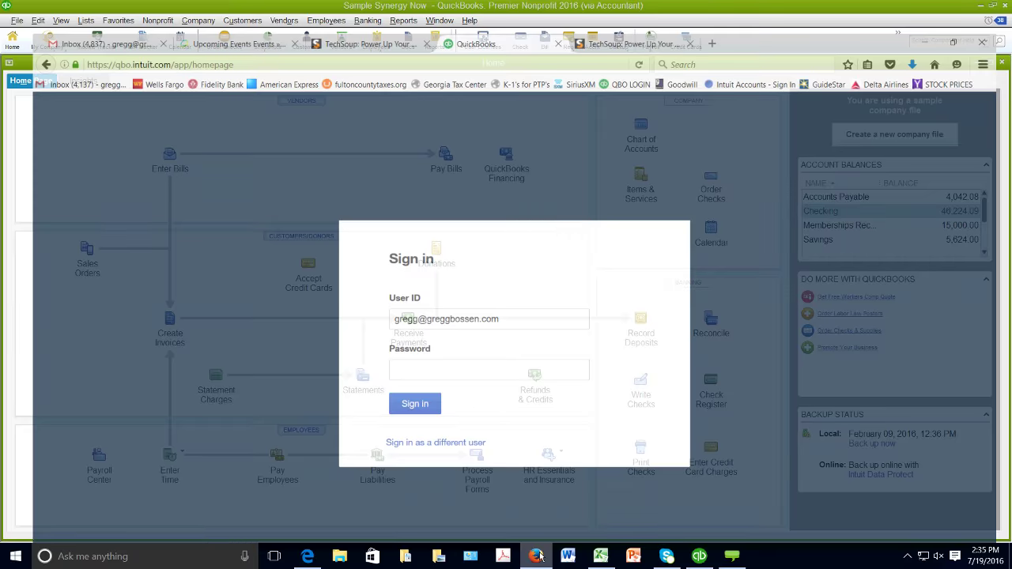
pyautogui.click(433, 353)
pyautogui.write('••')
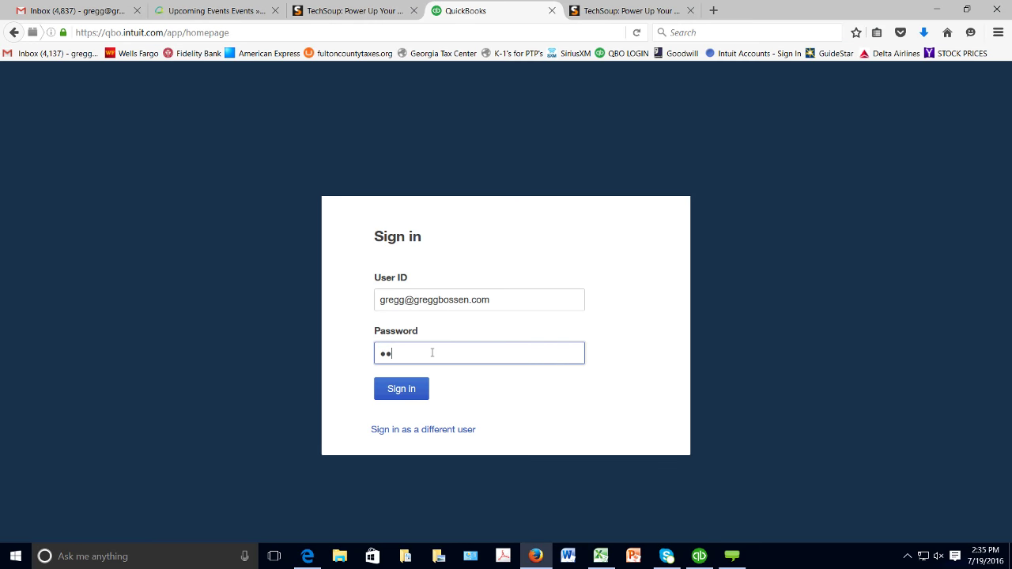
pyautogui.write('••••••')
pyautogui.click(422, 386)
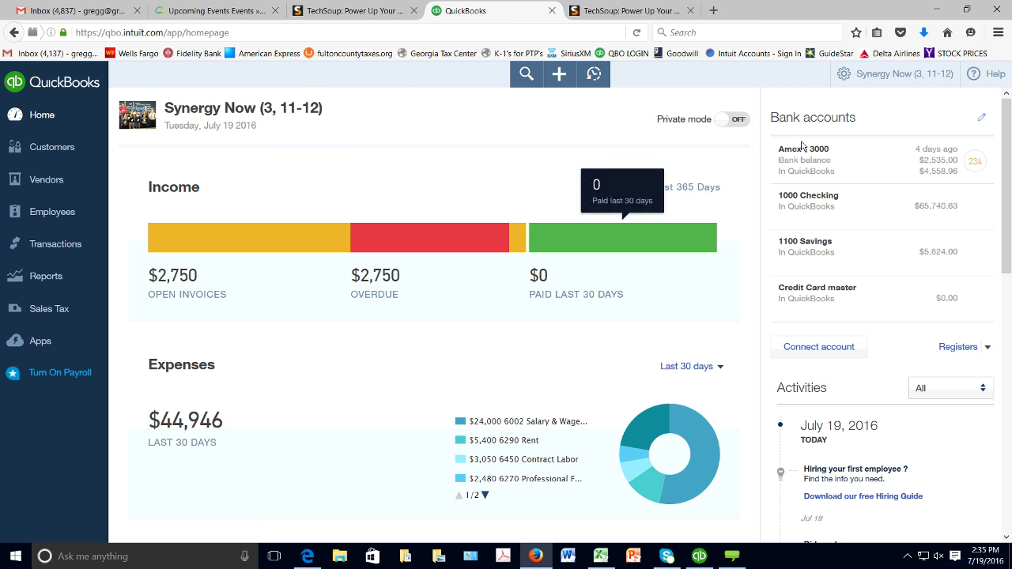
# View the Export Data tool among the QuickBooks Online company settings and switch back to QuickBooks Premier
pyautogui.click(845, 79)
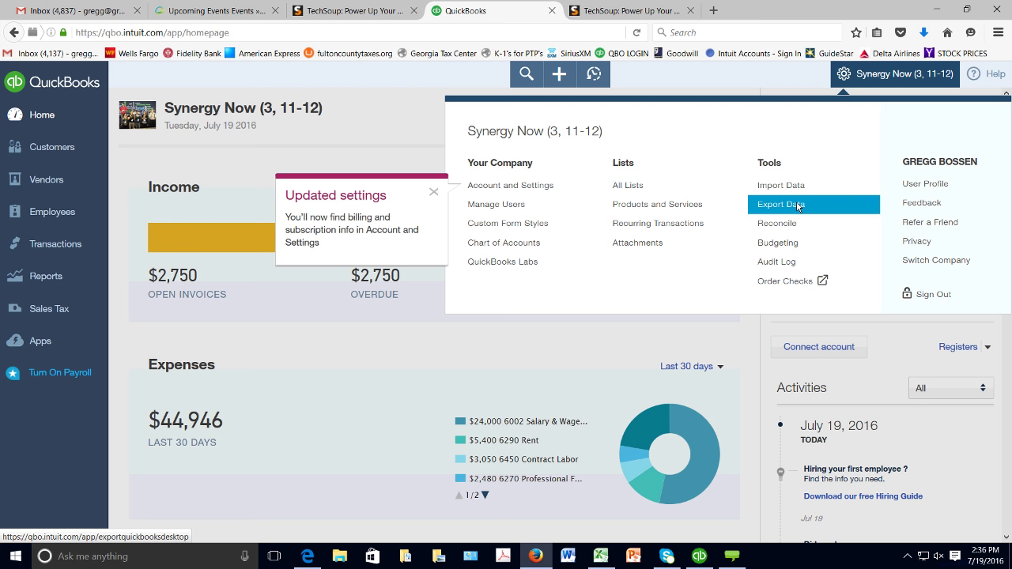
pyautogui.click(701, 556)
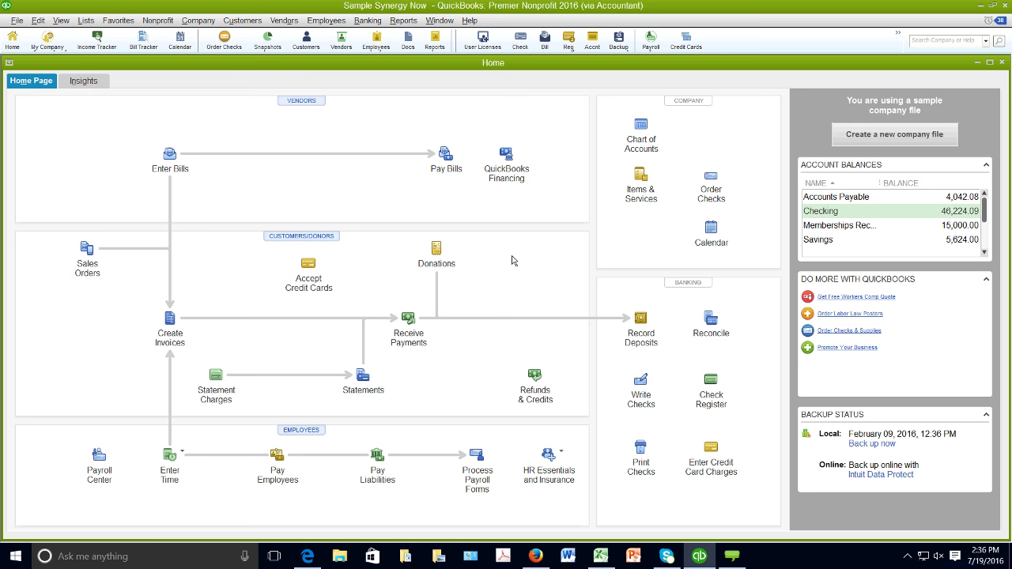
# Close the Home window and open the Balance Sheet Standard report
pyautogui.press('Escape')
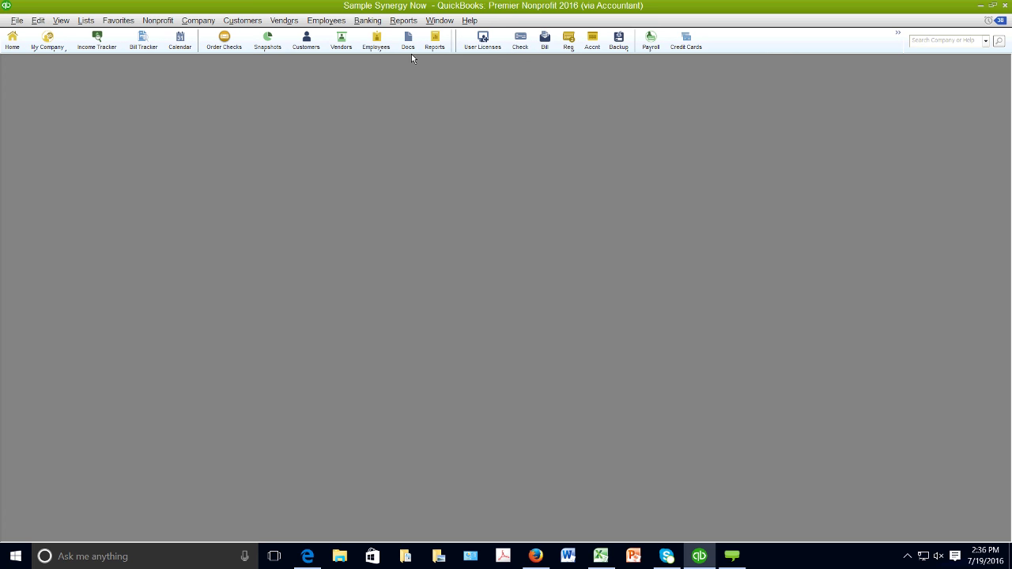
pyautogui.click(400, 22)
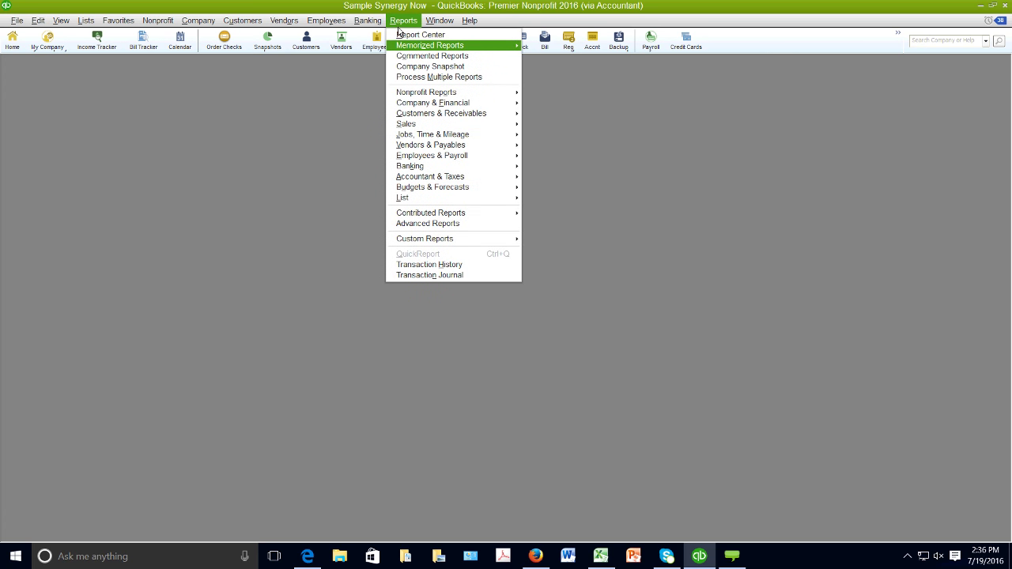
pyautogui.moveTo(419, 105)
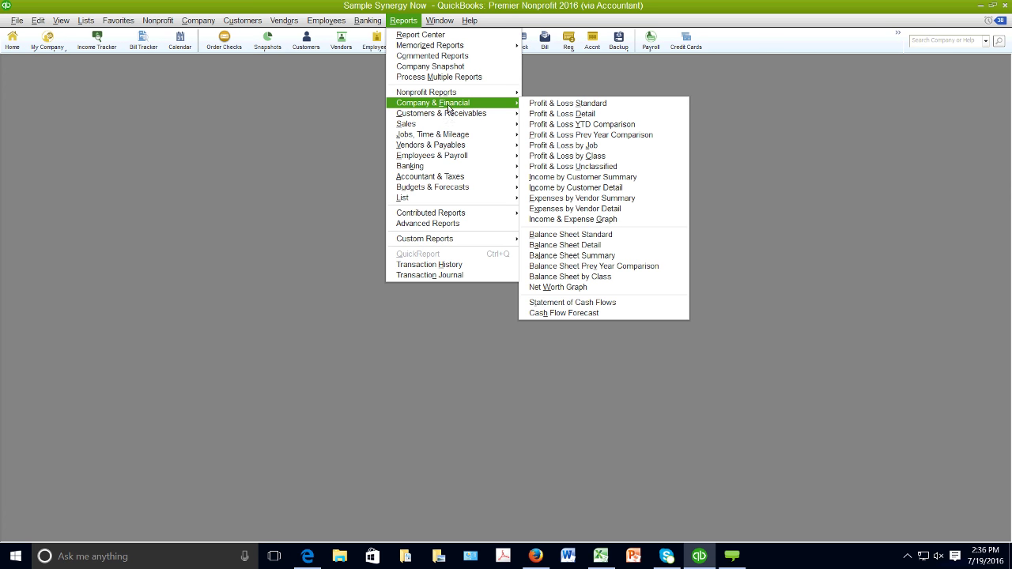
pyautogui.click(553, 236)
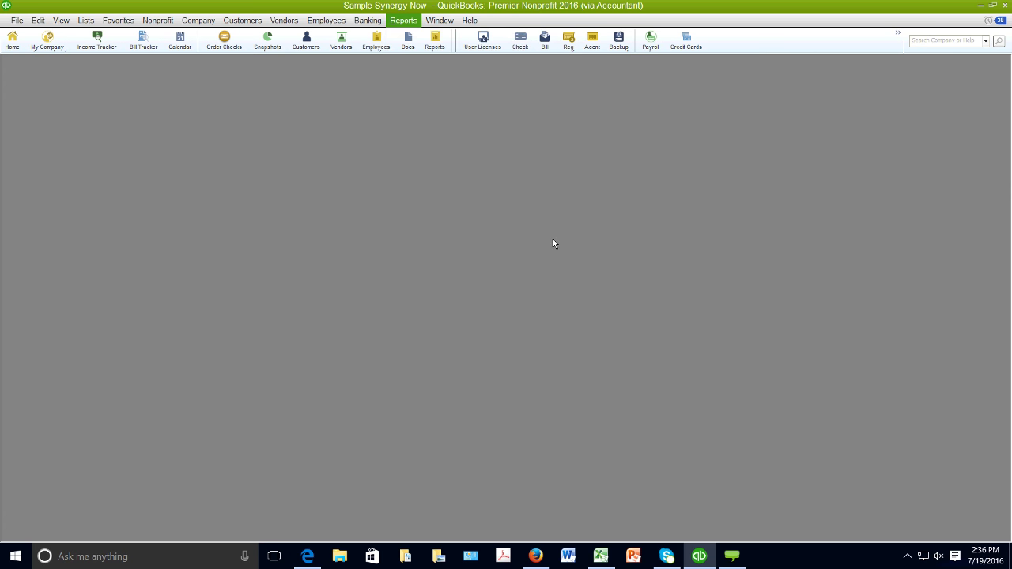
# Open the Profit & Loss Standard report alongside the Balance Sheet
pyautogui.click(402, 21)
pyautogui.moveTo(430, 104)
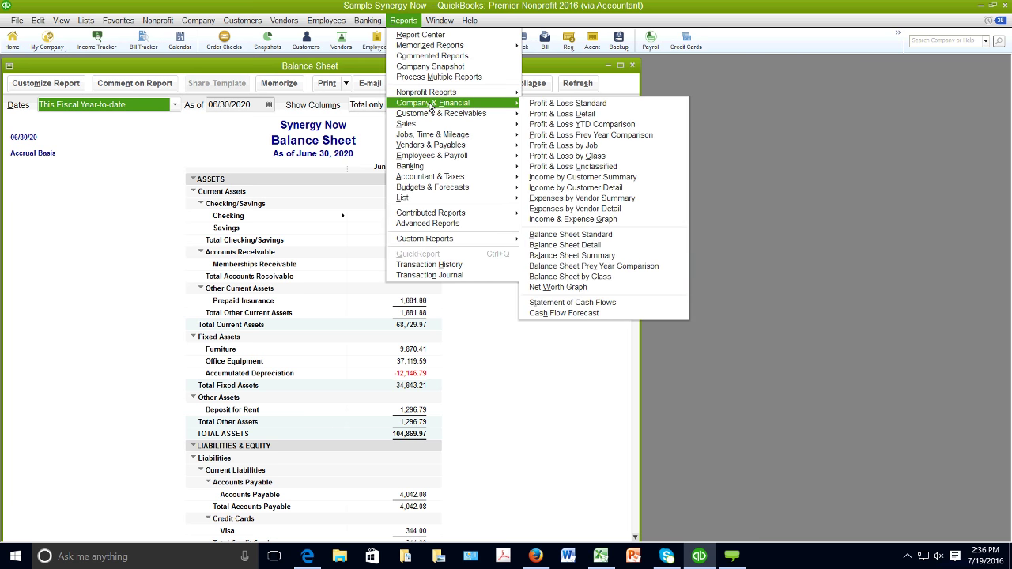
pyautogui.click(538, 103)
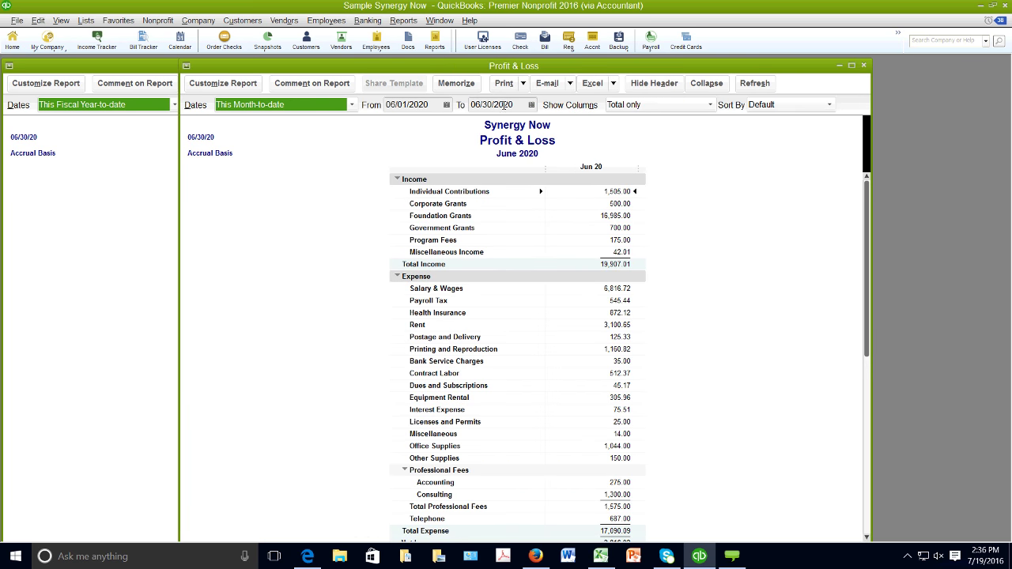
# Bring the Balance Sheet to the front and tile the two report windows vertically
pyautogui.click(461, 73)
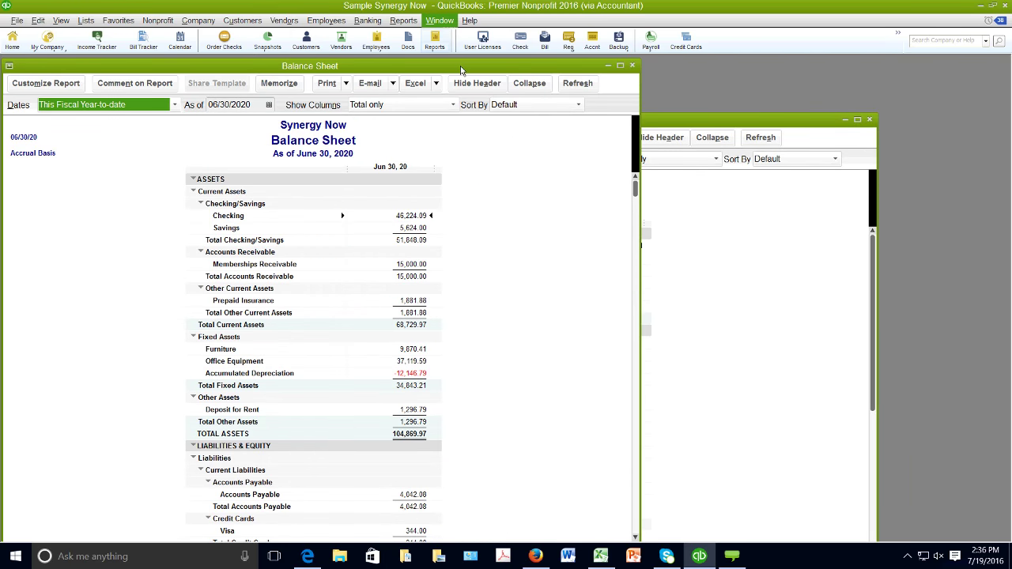
pyautogui.click(440, 21)
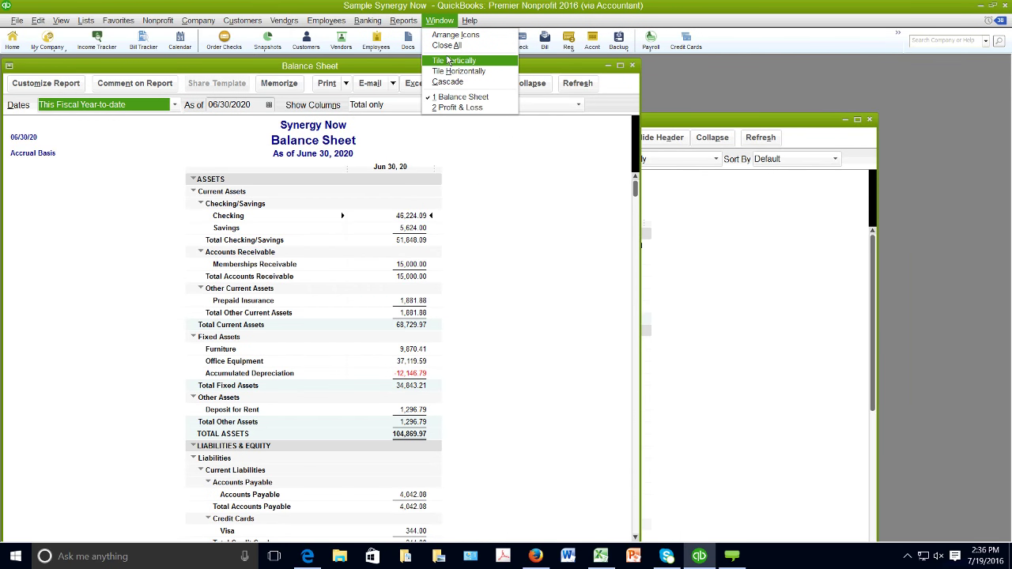
pyautogui.click(448, 59)
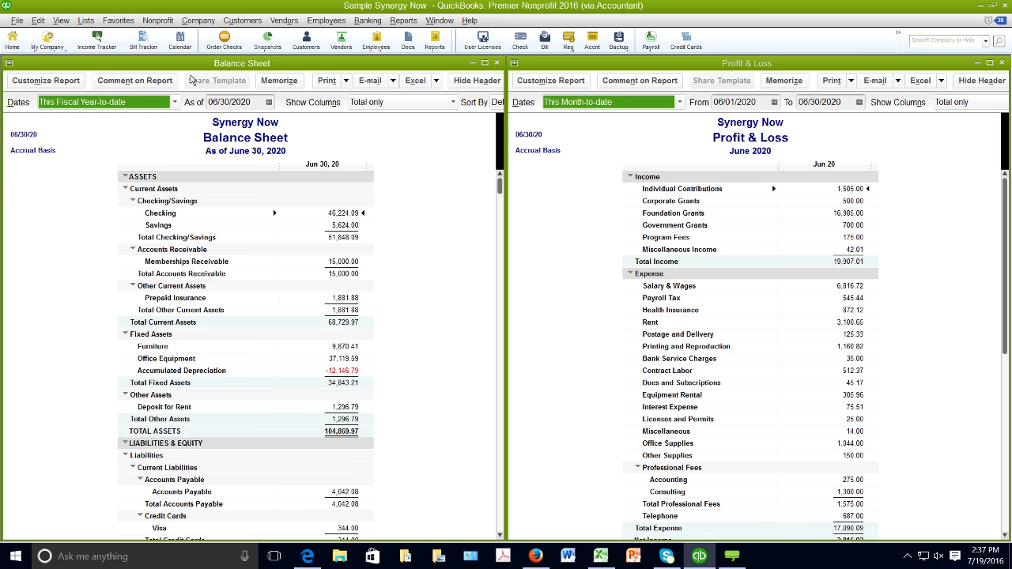
# Open the Chart of Accounts, select Prepaid Insurance, and move the list window higher over the Balance Sheet
pyautogui.click(86, 22)
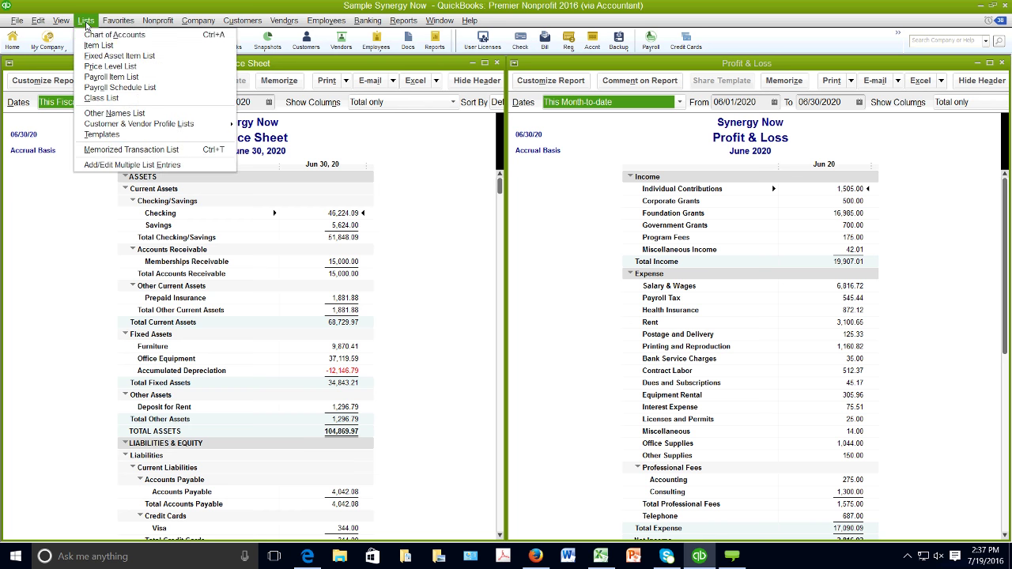
pyautogui.click(89, 35)
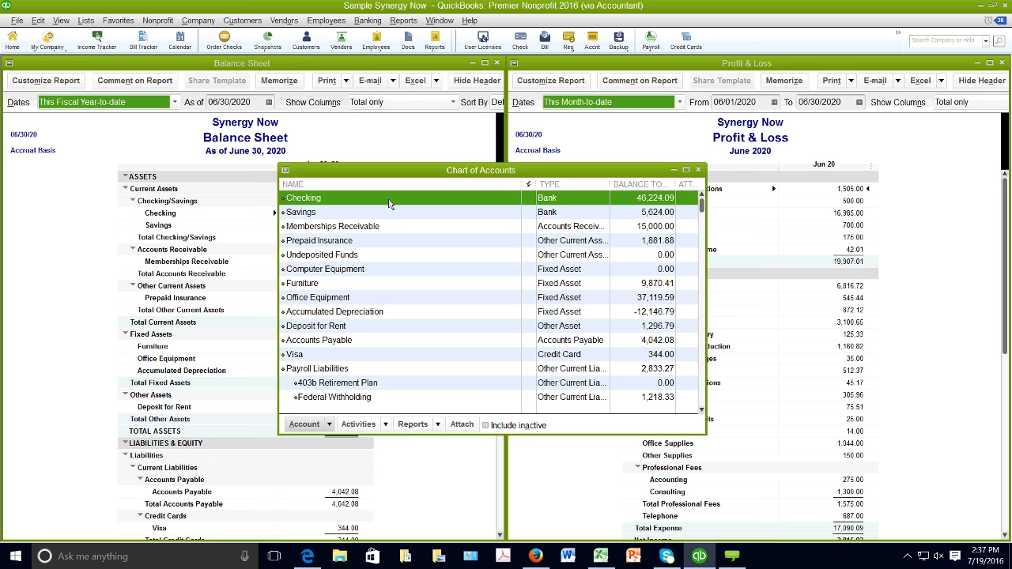
pyautogui.moveTo(389, 204); pyautogui.dragTo(384, 242)
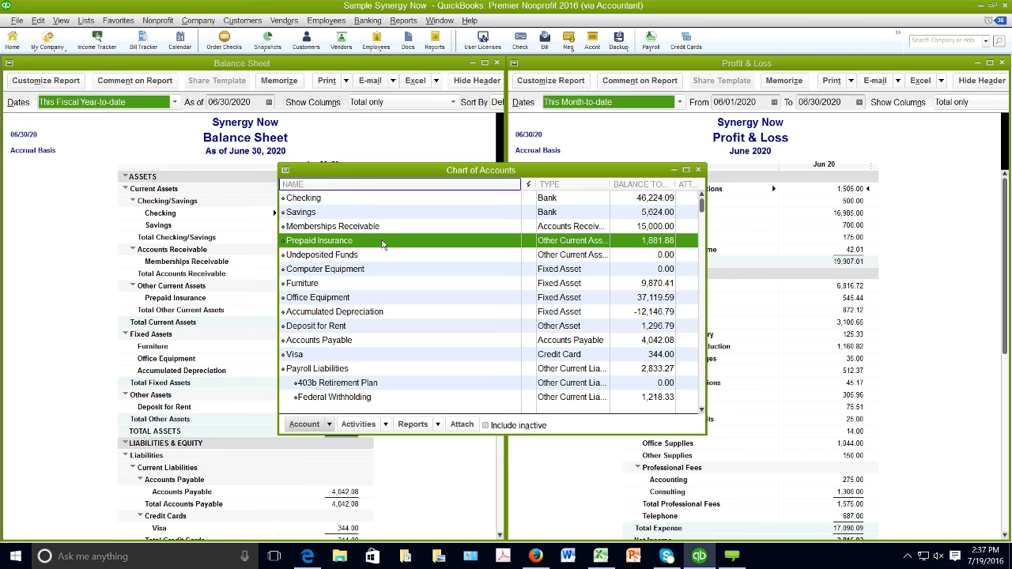
pyautogui.moveTo(414, 173); pyautogui.dragTo(397, 147)
# Examine the liability, equity, income and expense accounts, highlighting Individual Contributions and Foundation Grants, and return to the start of the list
pyautogui.click(613, 331)
pyautogui.click(613, 330)
pyautogui.click(614, 330)
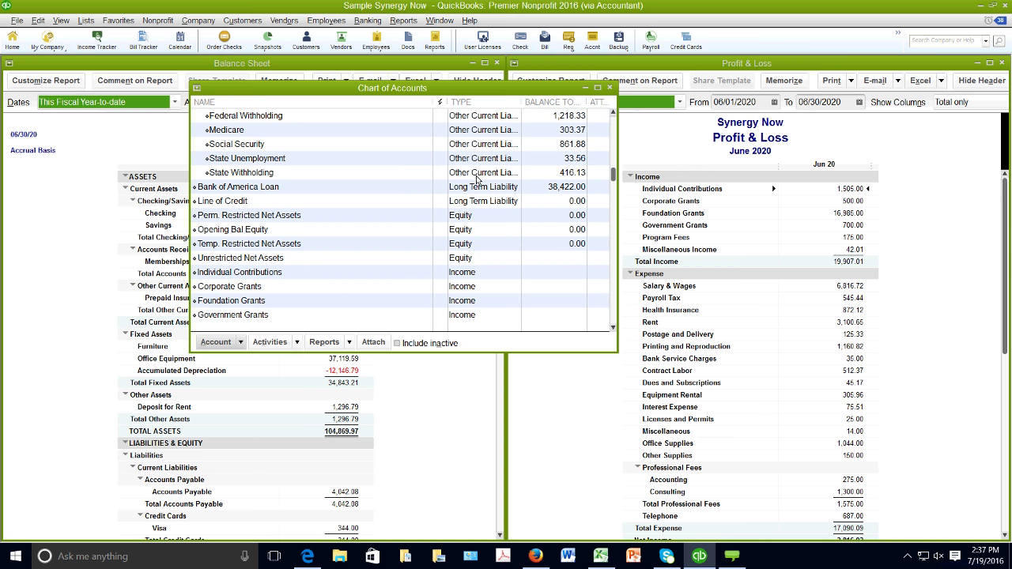
pyautogui.click(271, 273)
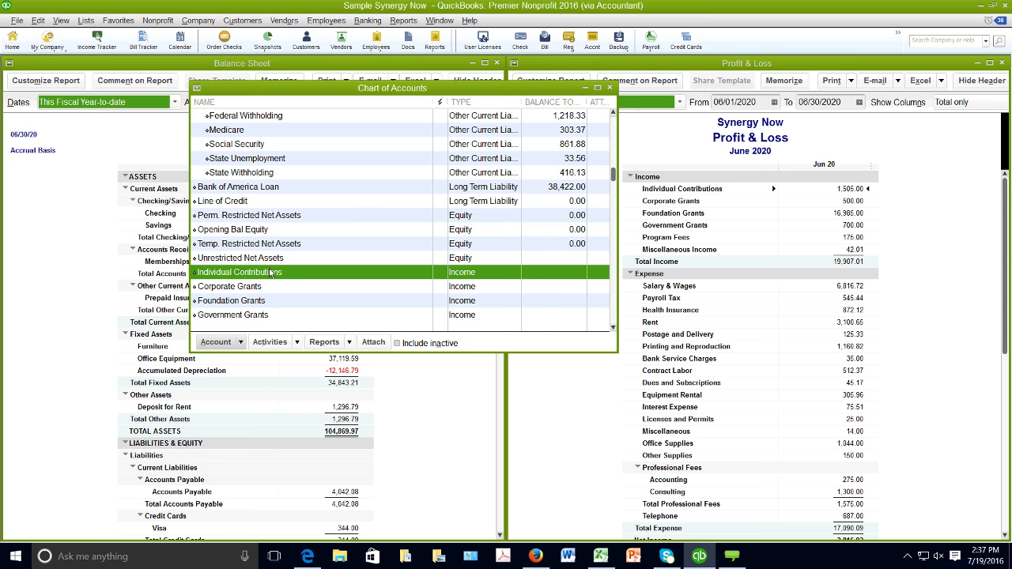
pyautogui.scroll(-7, 612, 328)
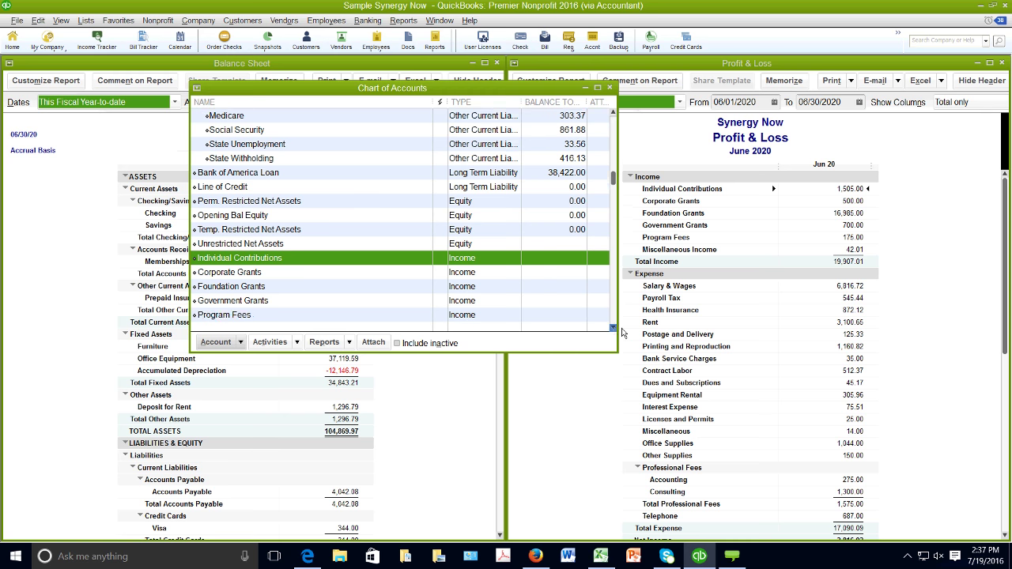
pyautogui.click(614, 328)
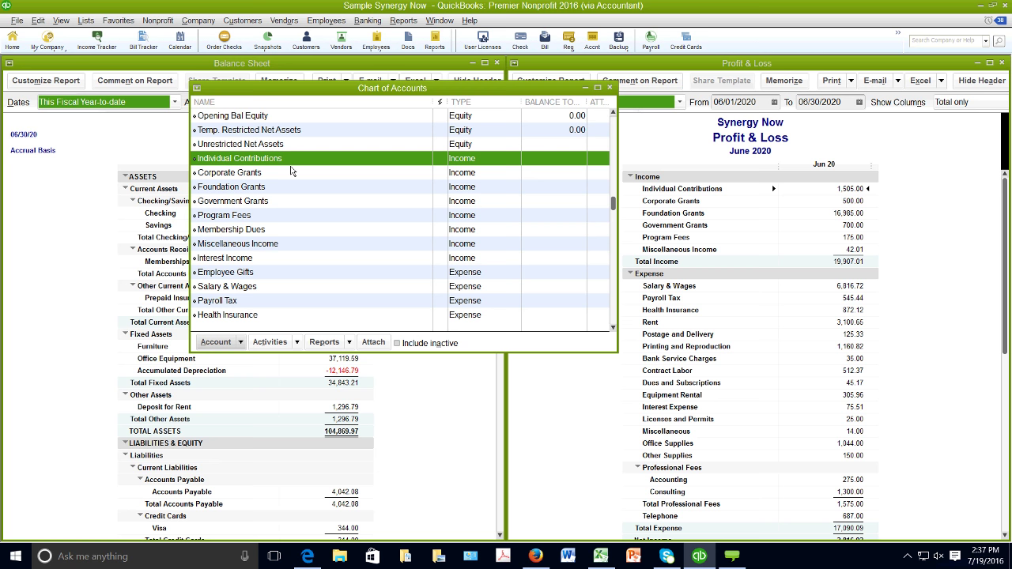
pyautogui.click(283, 189)
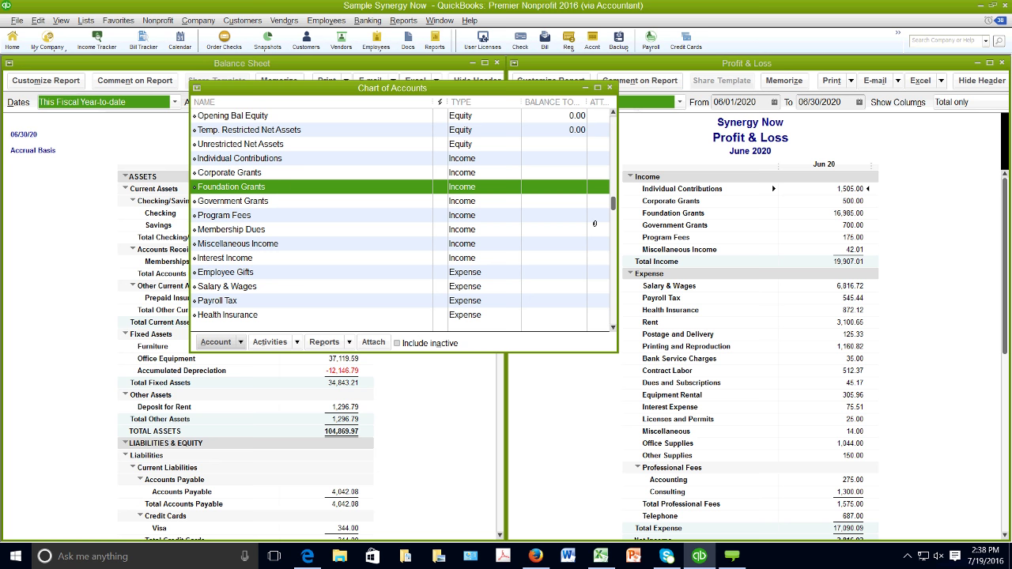
pyautogui.scroll(10, 595, 224)
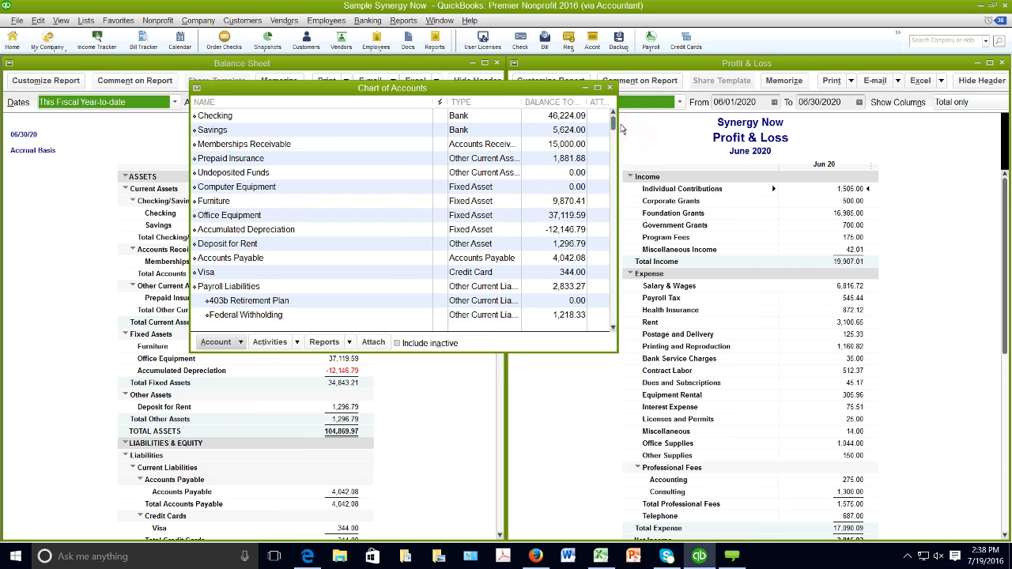
# Rename the Program Fees income account to Workshops Fees in the Chart of Accounts and refresh the Profit & Loss report
pyautogui.scroll(-4, 613, 125)
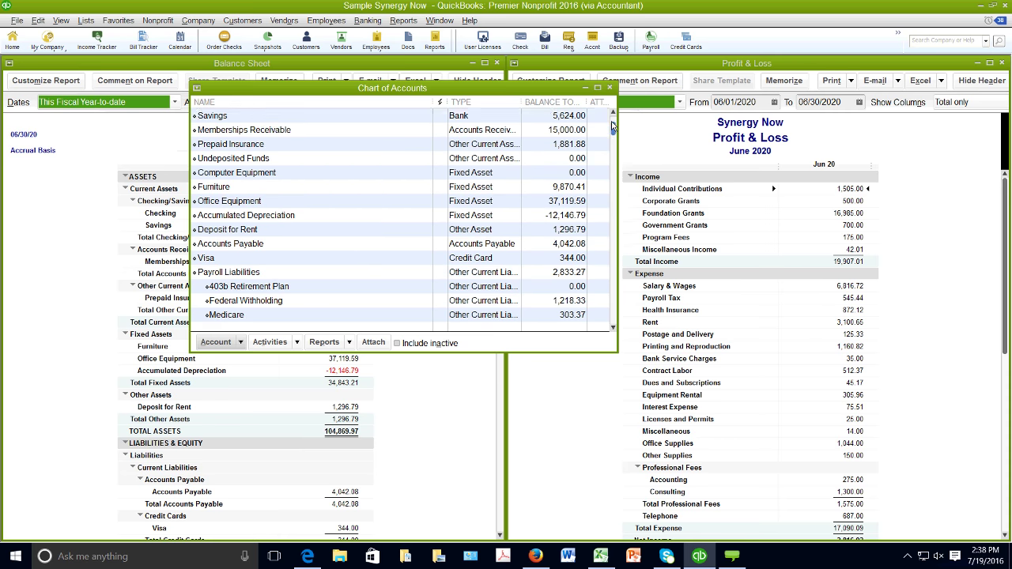
pyautogui.scroll(-5, 613, 125)
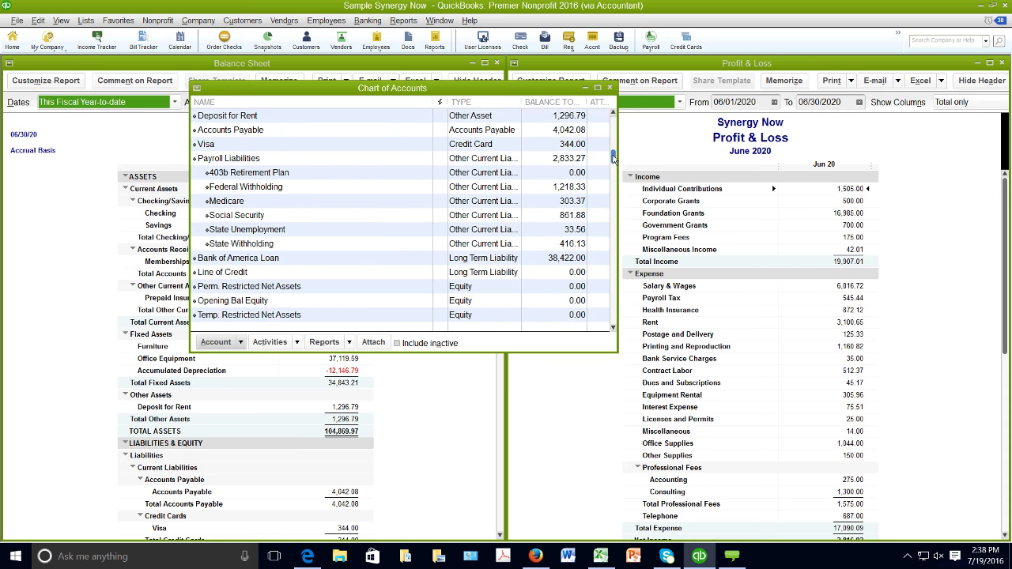
pyautogui.scroll(-1, 611, 192)
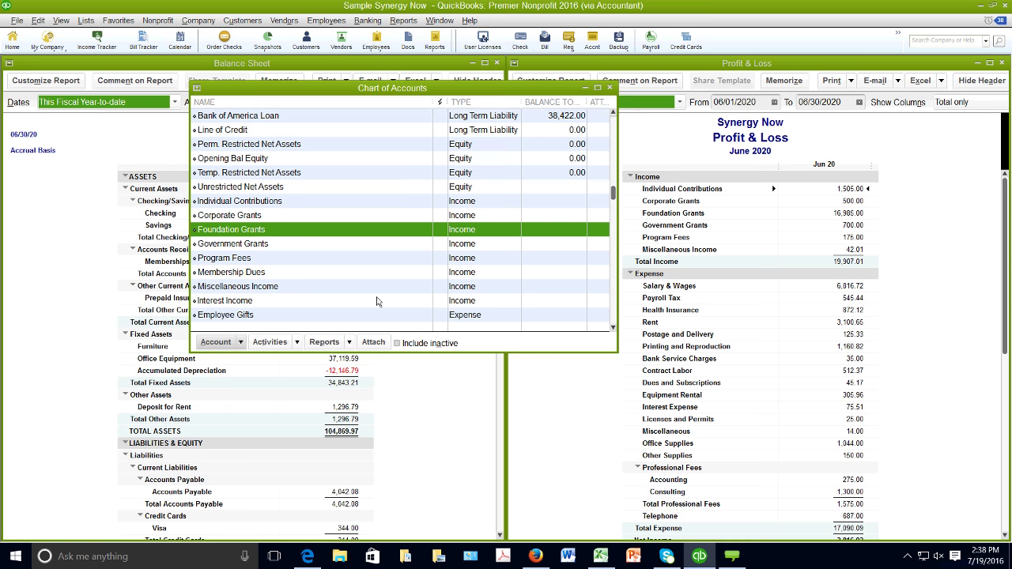
pyautogui.click(261, 261)
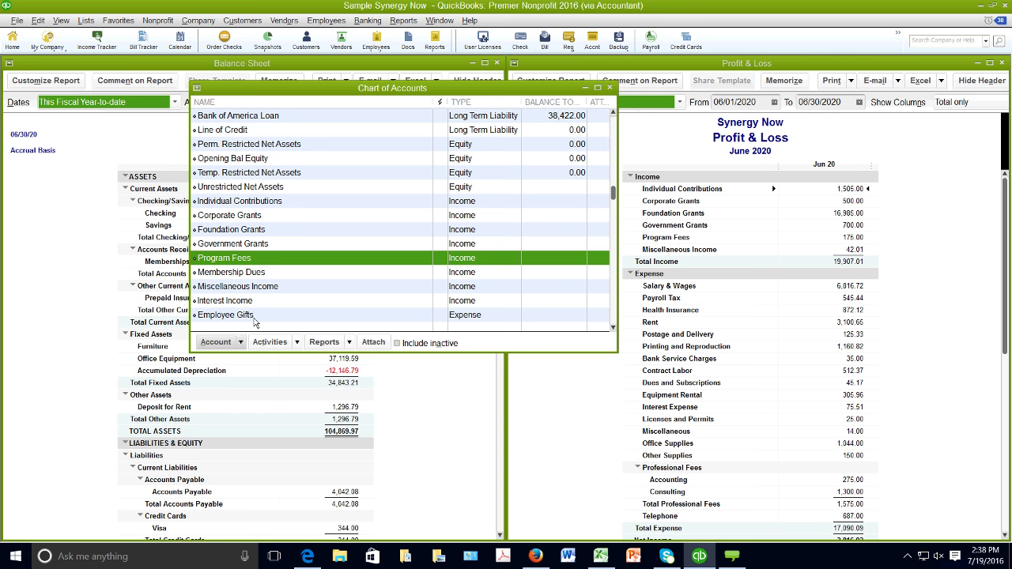
pyautogui.click(241, 345)
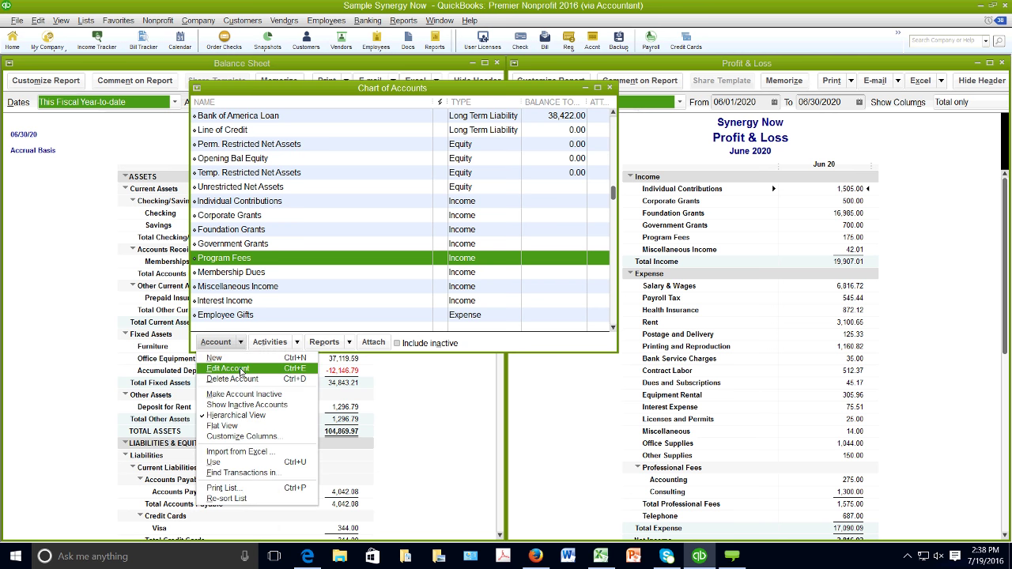
pyautogui.click(237, 369)
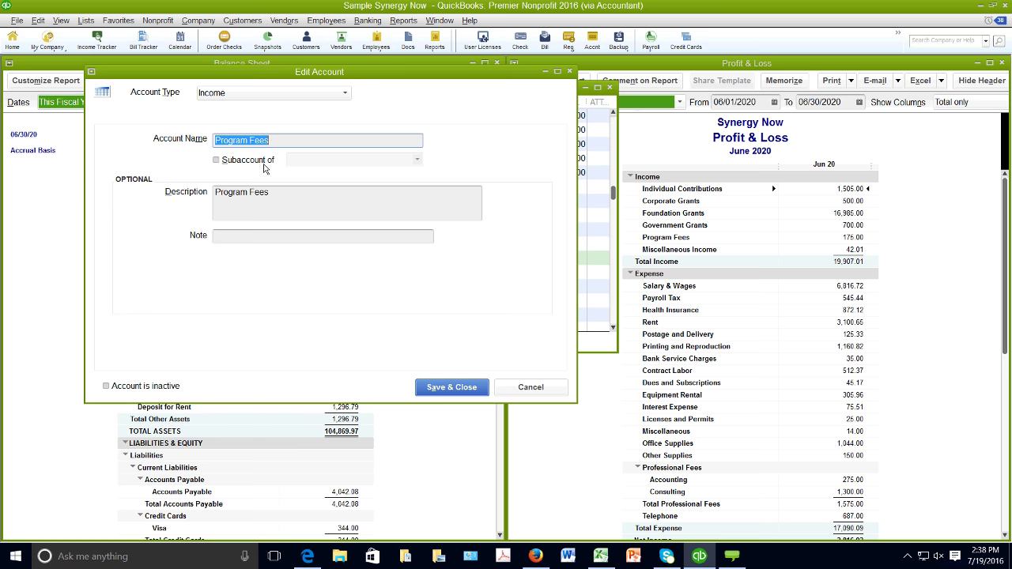
pyautogui.moveTo(248, 140); pyautogui.dragTo(214, 140)
pyautogui.write('Work')
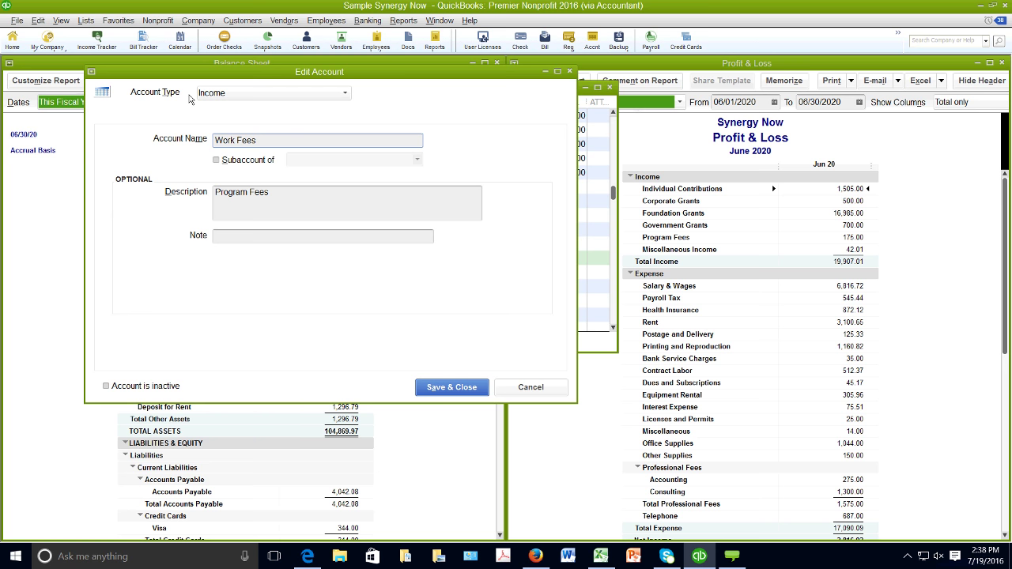
pyautogui.write('shops')
pyautogui.click(420, 387)
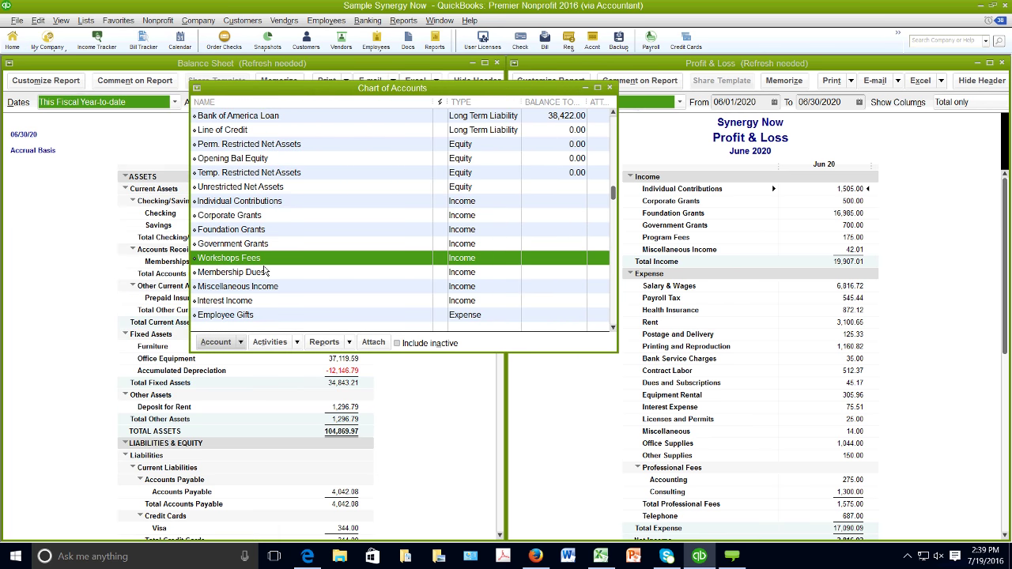
pyautogui.click(669, 248)
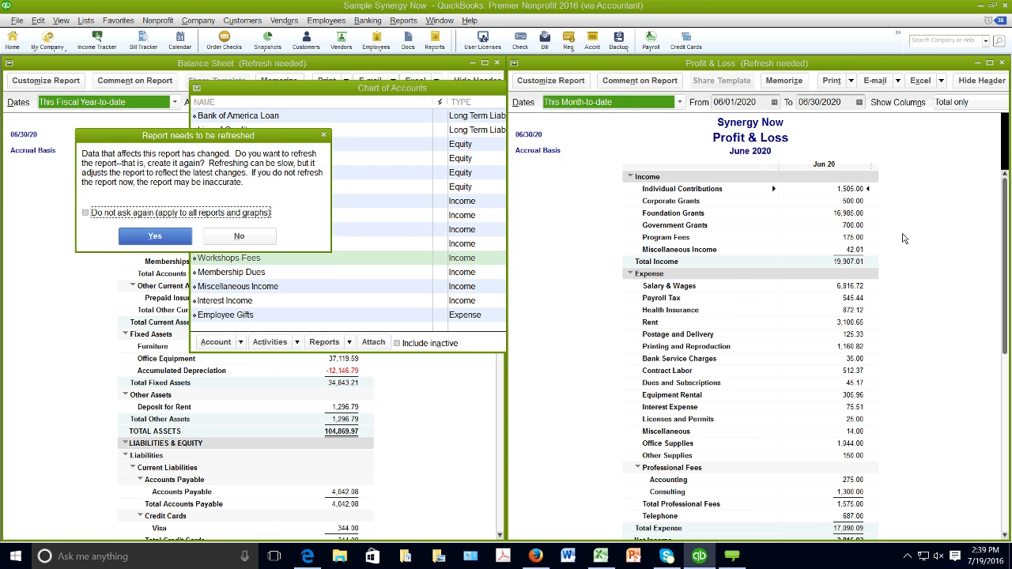
pyautogui.click(175, 239)
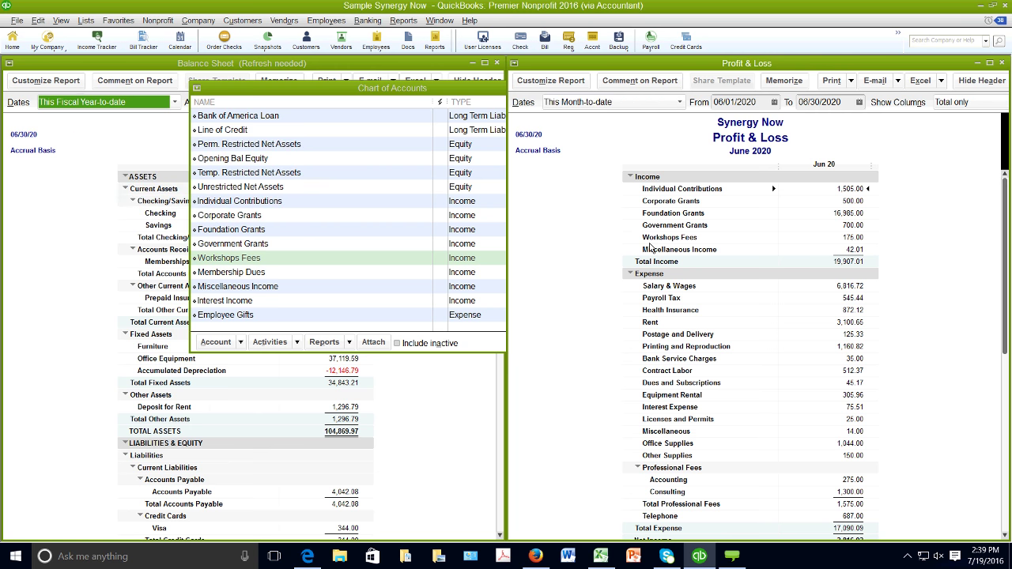
# Fill in a new Expense account named Office Supplies, view the available account types, and discard the account without saving
pyautogui.click(329, 108)
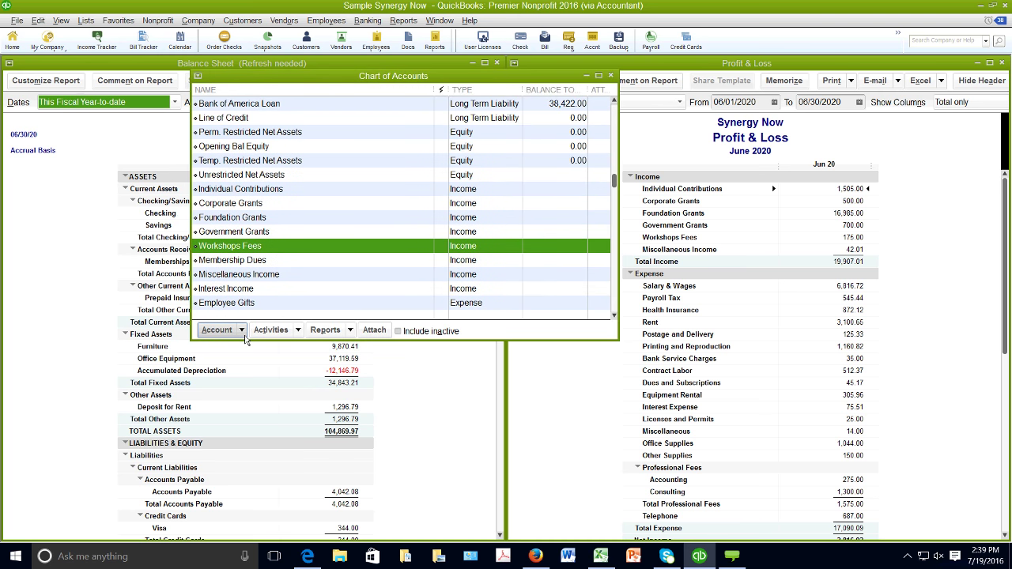
pyautogui.click(241, 331)
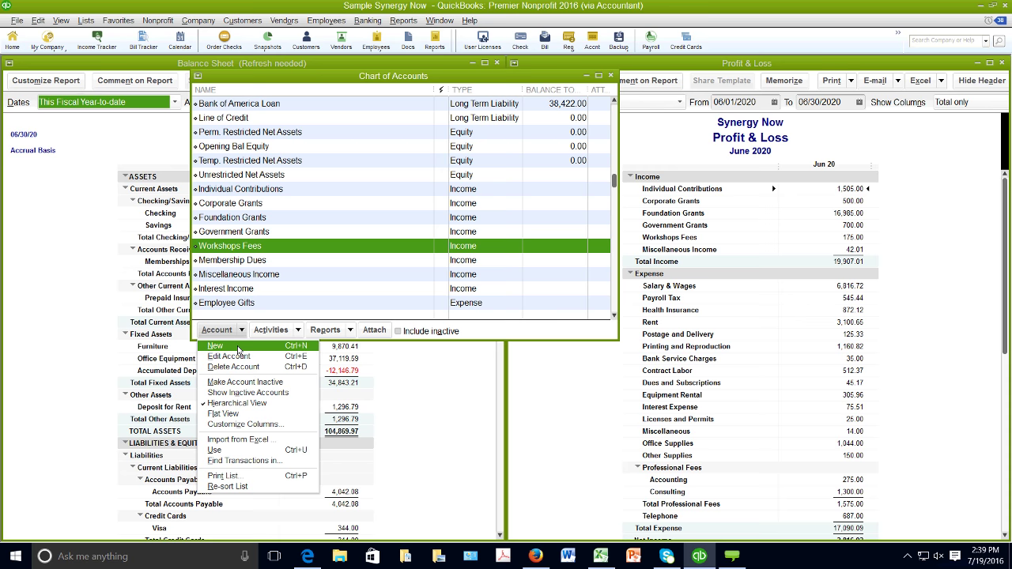
pyautogui.click(238, 346)
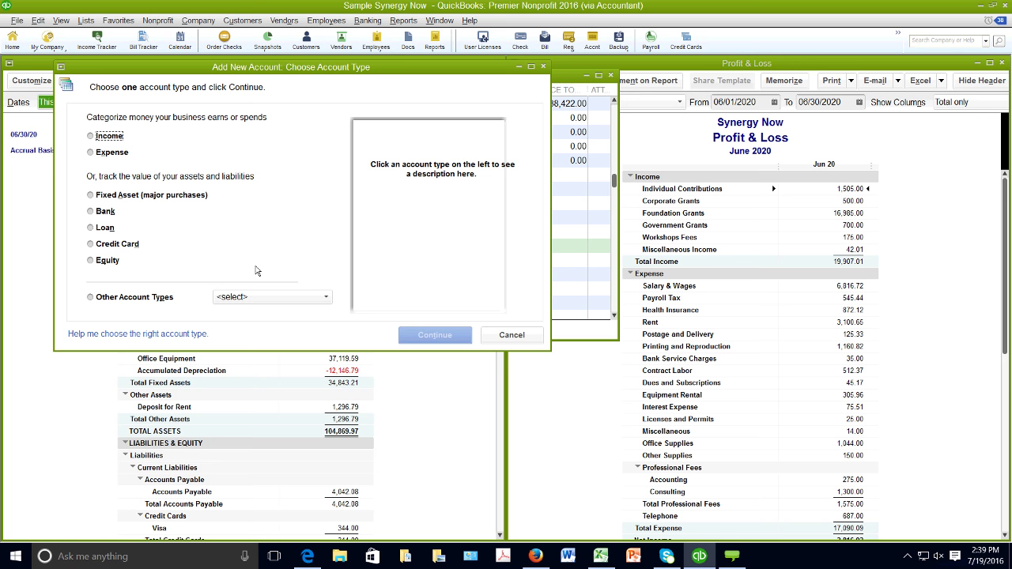
pyautogui.click(91, 152)
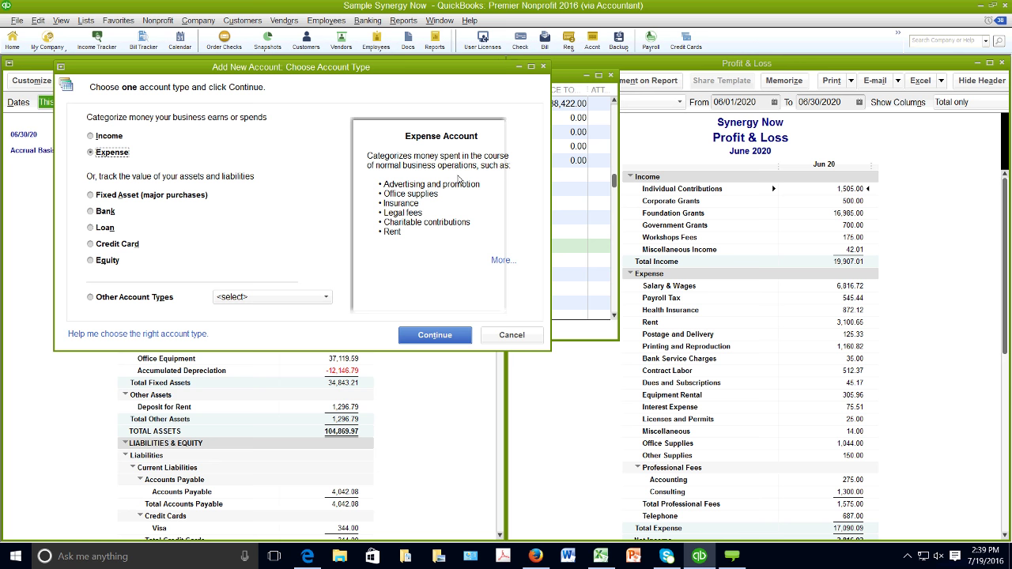
pyautogui.click(433, 335)
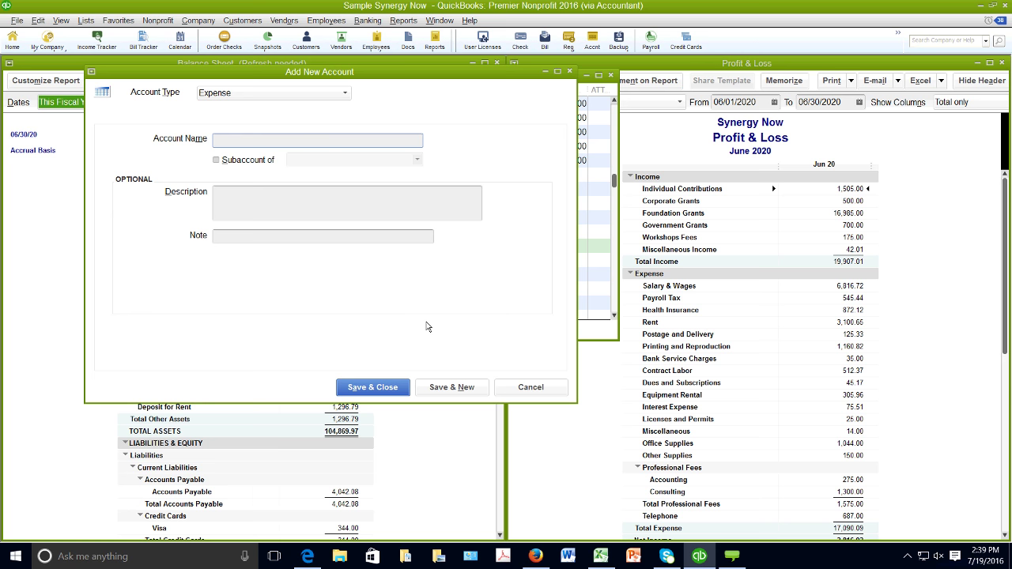
pyautogui.write('Office Supplies')
pyautogui.click(345, 94)
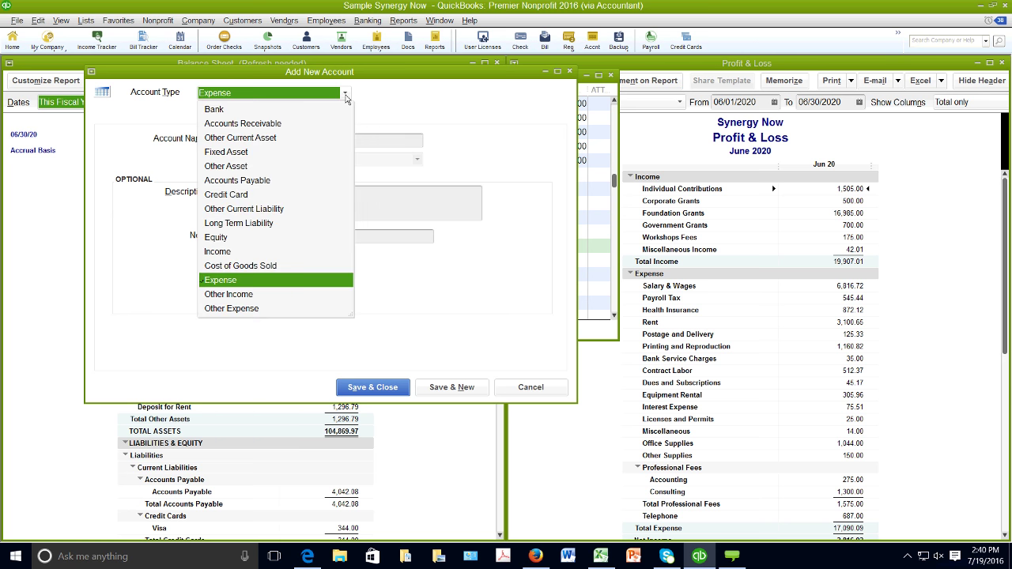
pyautogui.click(346, 95)
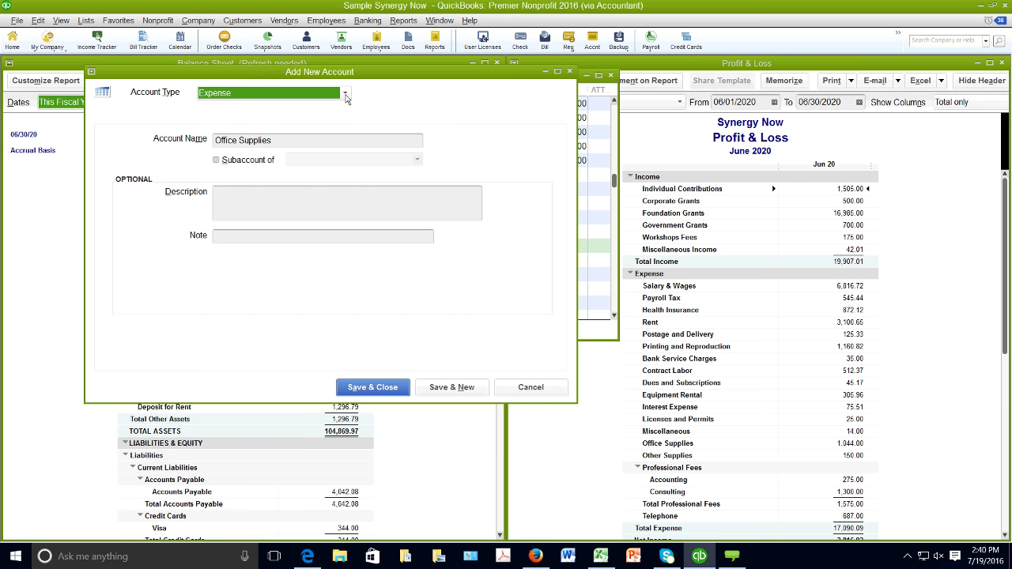
pyautogui.click(522, 389)
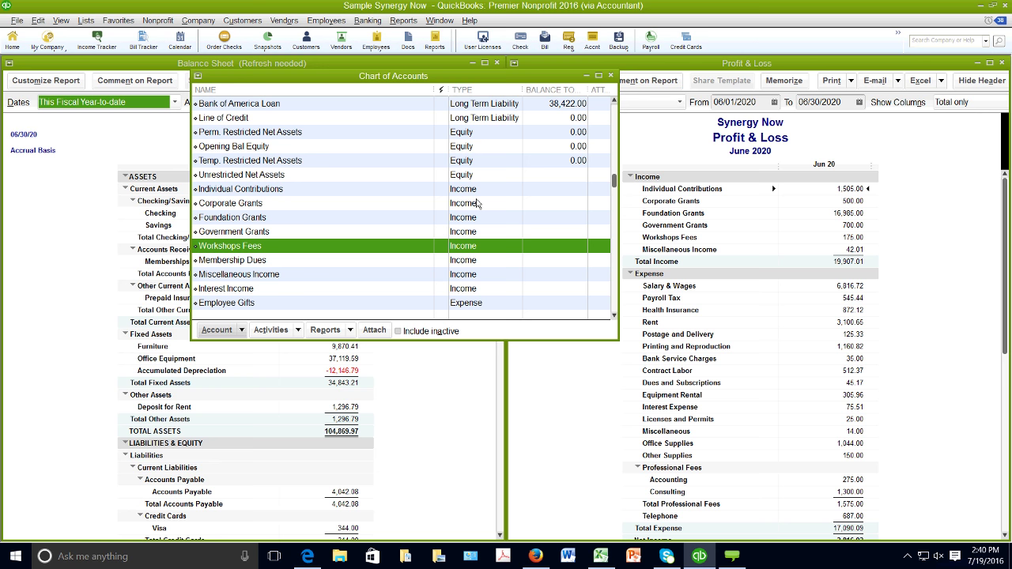
# Close the Chart of Accounts and refresh the Balance Sheet with the latest data
pyautogui.click(610, 76)
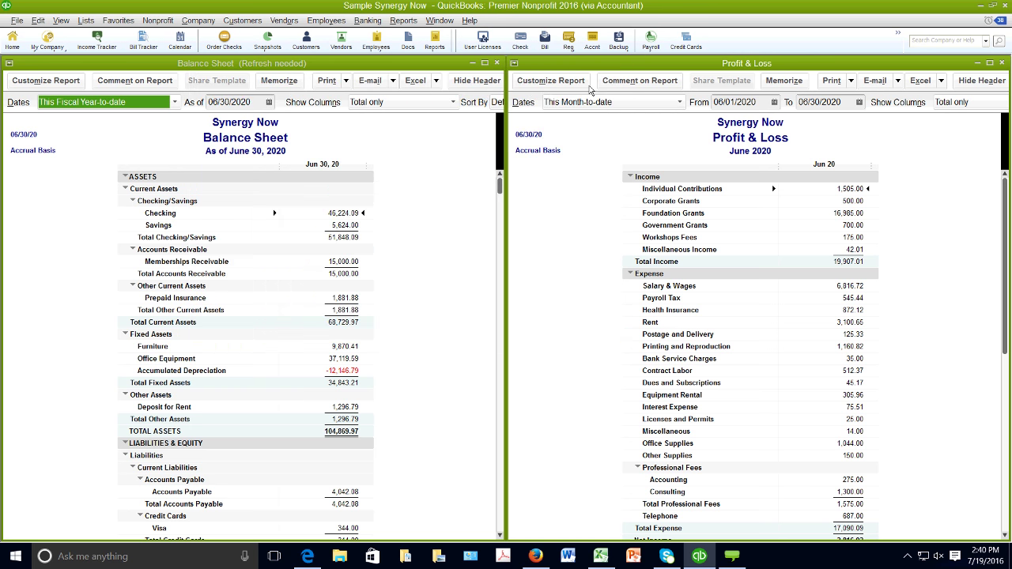
pyautogui.click(439, 162)
pyautogui.click(155, 235)
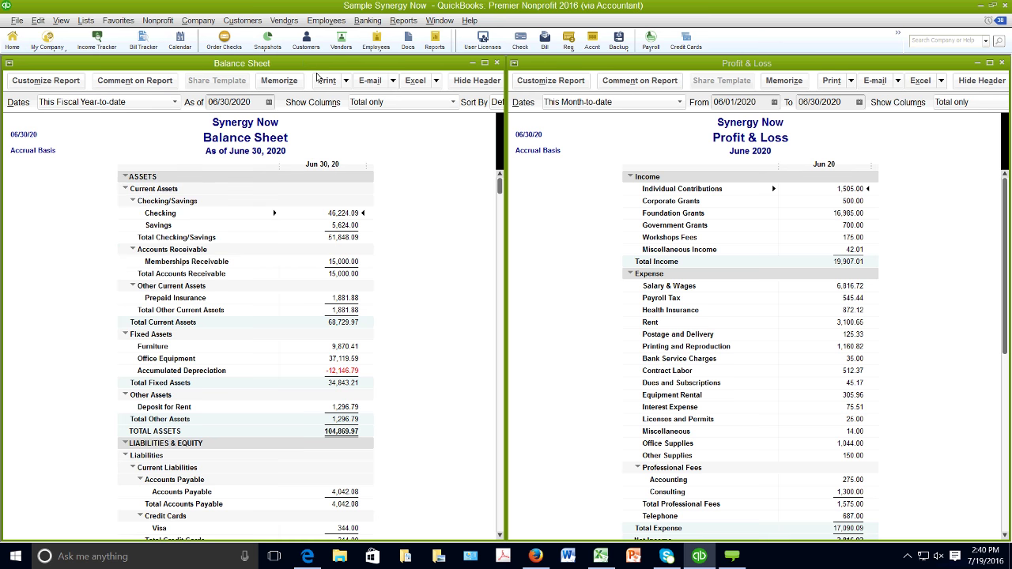
# Move the Balance Sheet window partly over the Profit & Loss report, examine its assets and liabilities, and collapse Payroll Liabilities
pyautogui.moveTo(302, 65); pyautogui.dragTo(523, 59)
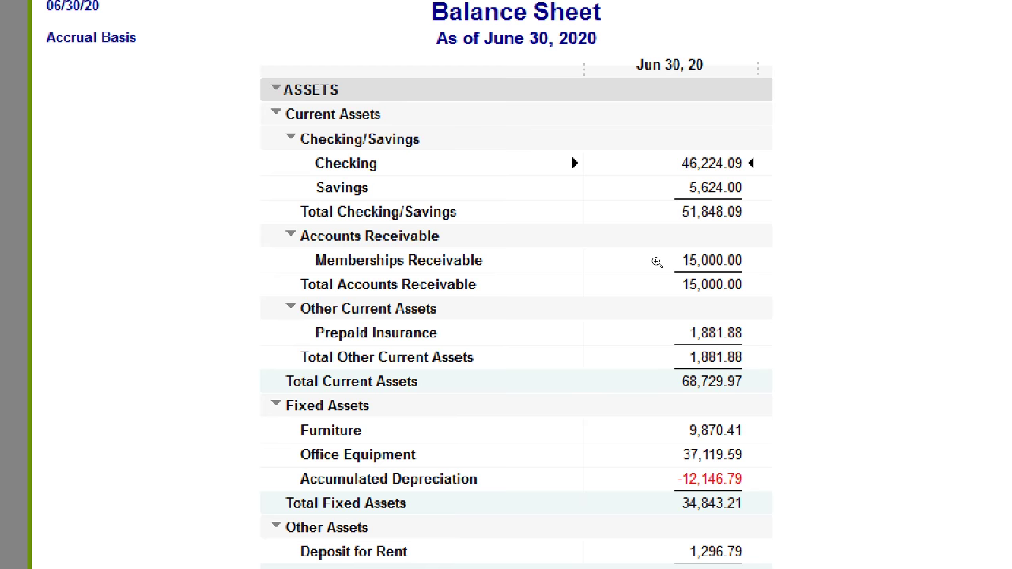
pyautogui.scroll(-3, 648, 301)
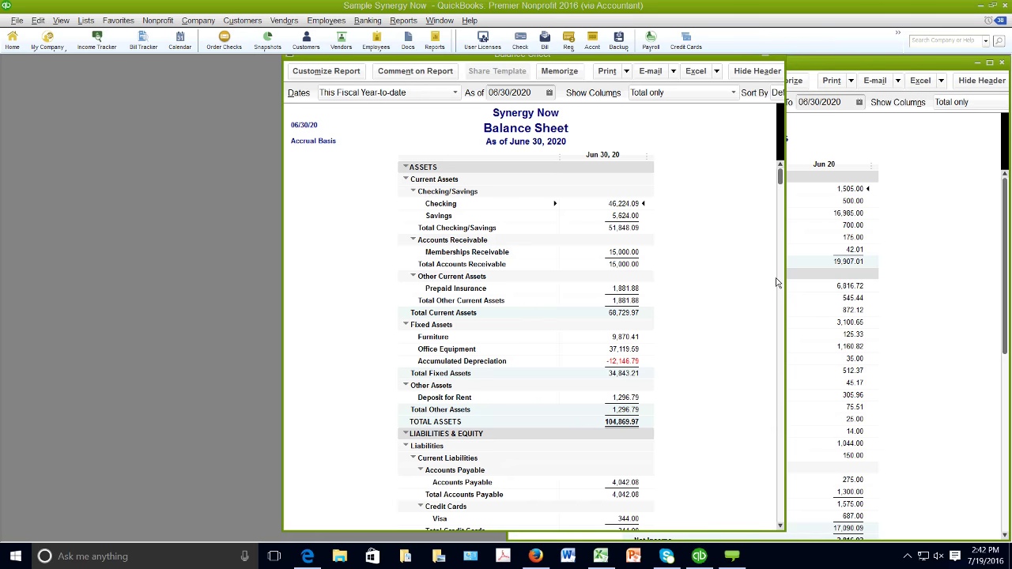
pyautogui.scroll(-2, 774, 294)
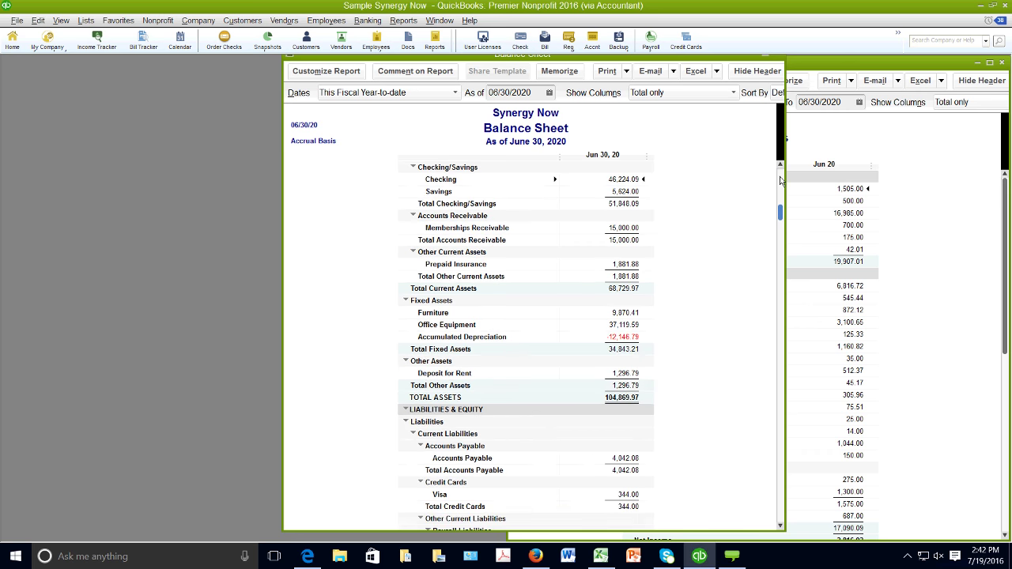
pyautogui.scroll(-3, 774, 294)
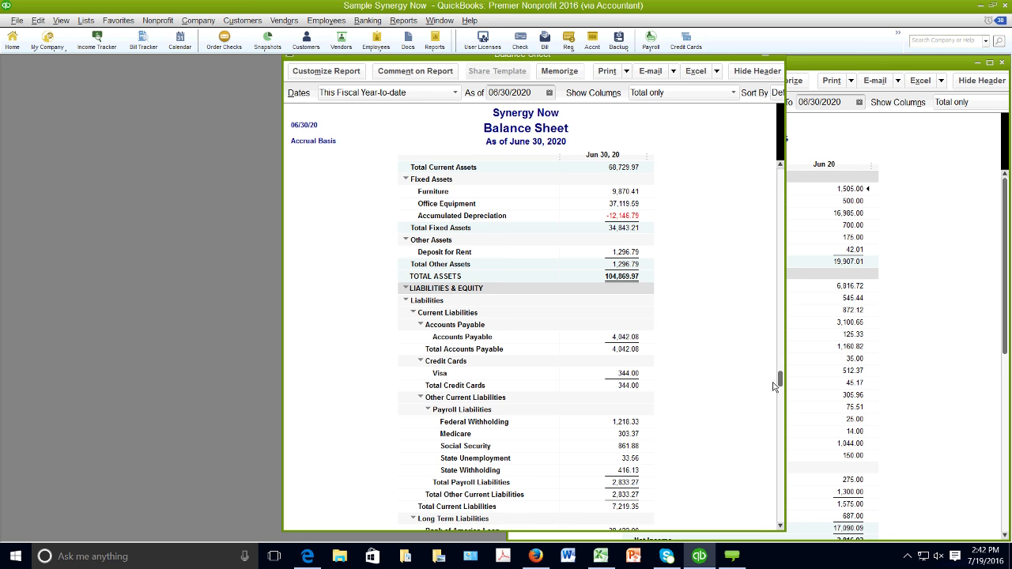
pyautogui.moveTo(779, 384); pyautogui.dragTo(779, 417)
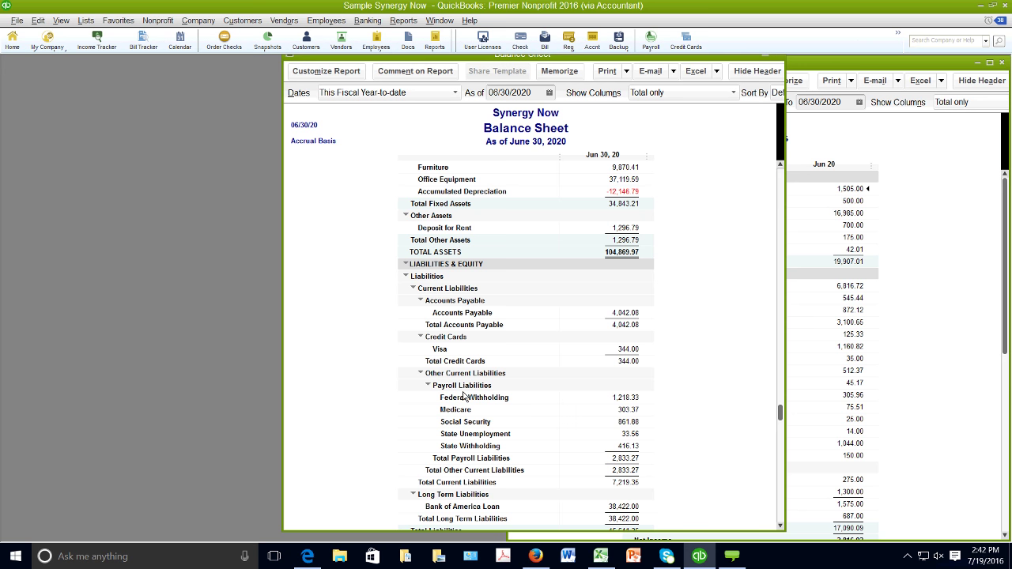
pyautogui.click(428, 385)
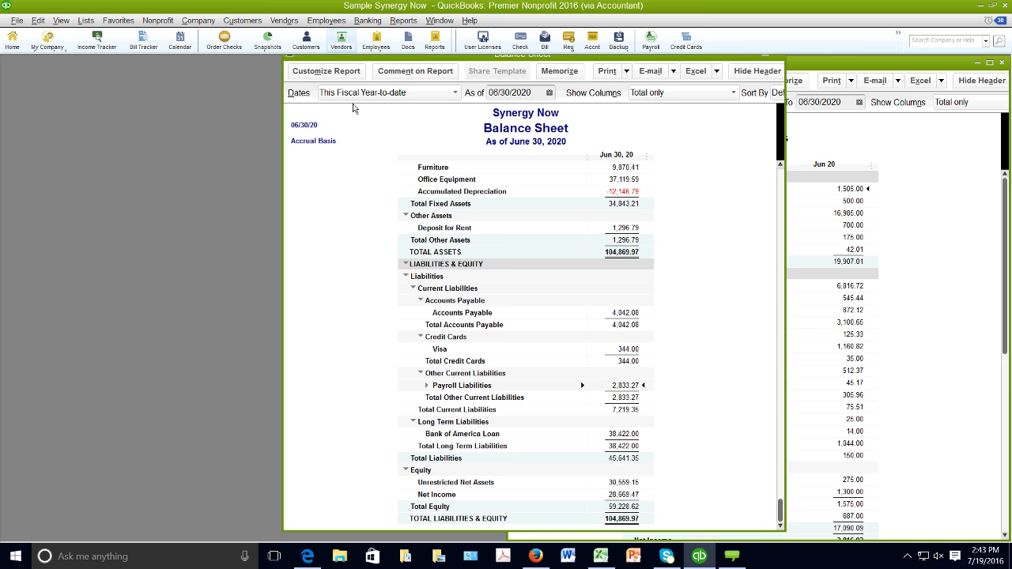
# Open Pay Employees, preview the first listed employee's paycheck details, and close the payroll windows without creating a paycheck
pyautogui.click(326, 20)
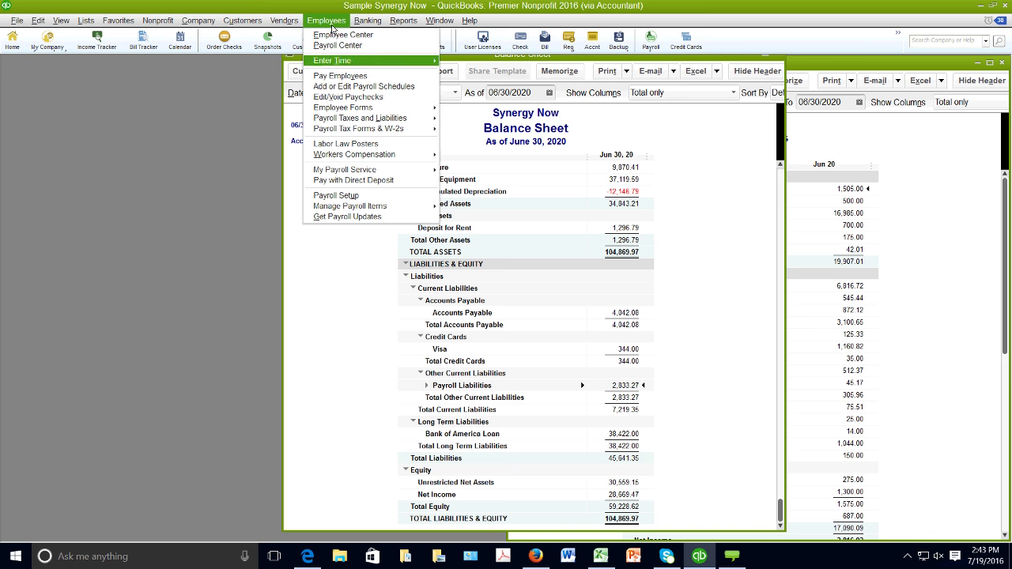
pyautogui.click(344, 76)
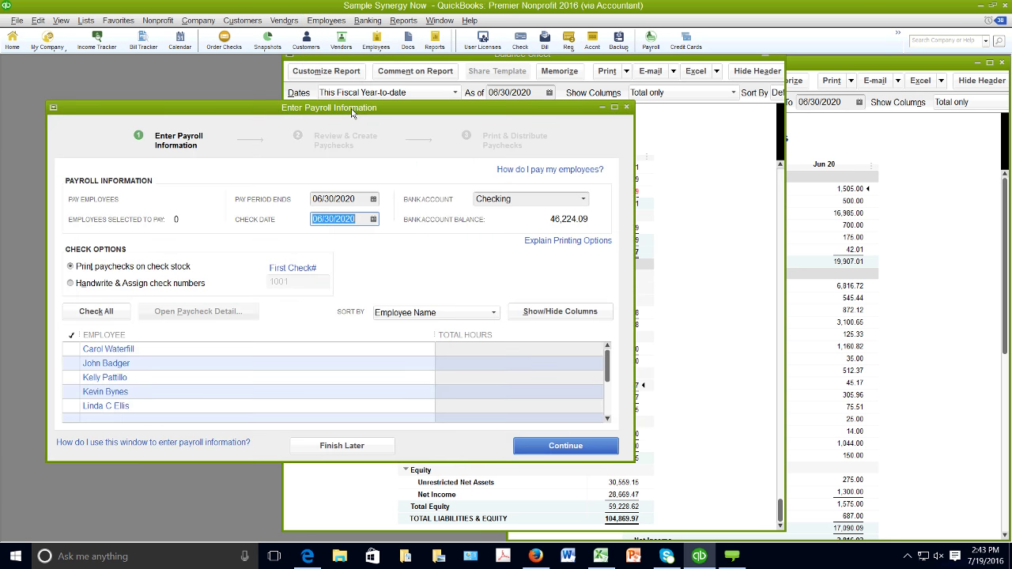
pyautogui.click(72, 349)
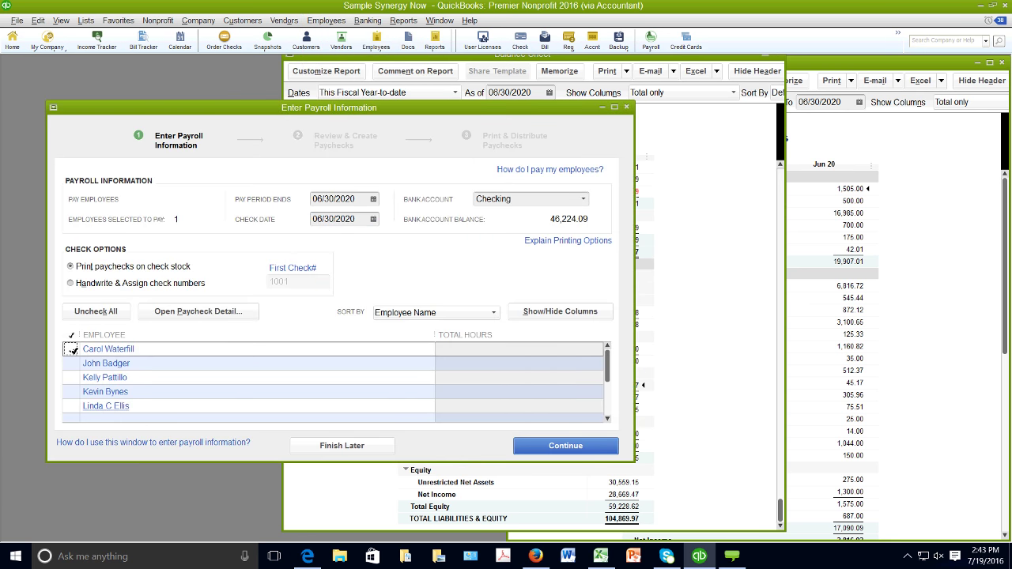
pyautogui.click(178, 312)
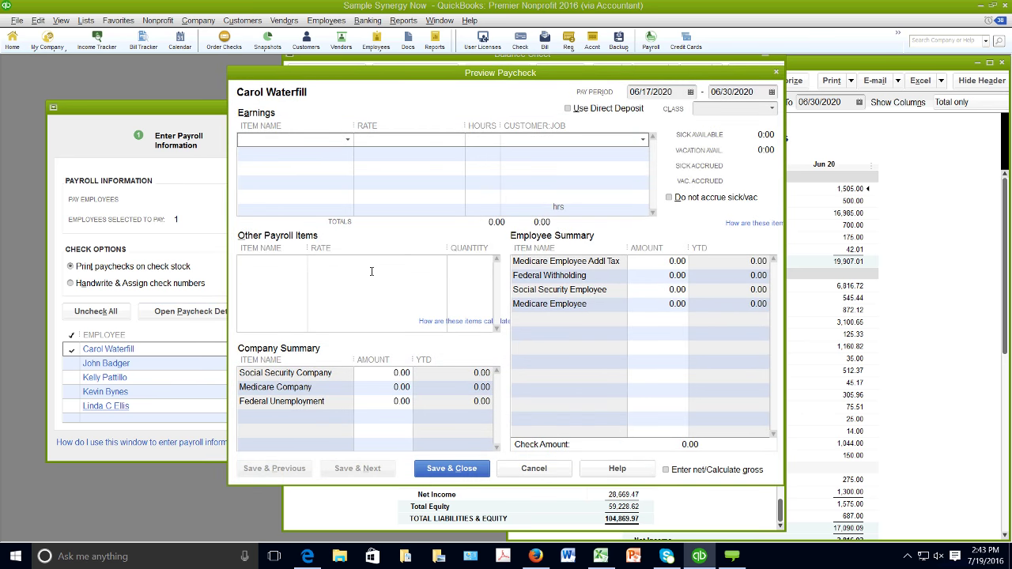
pyautogui.click(776, 73)
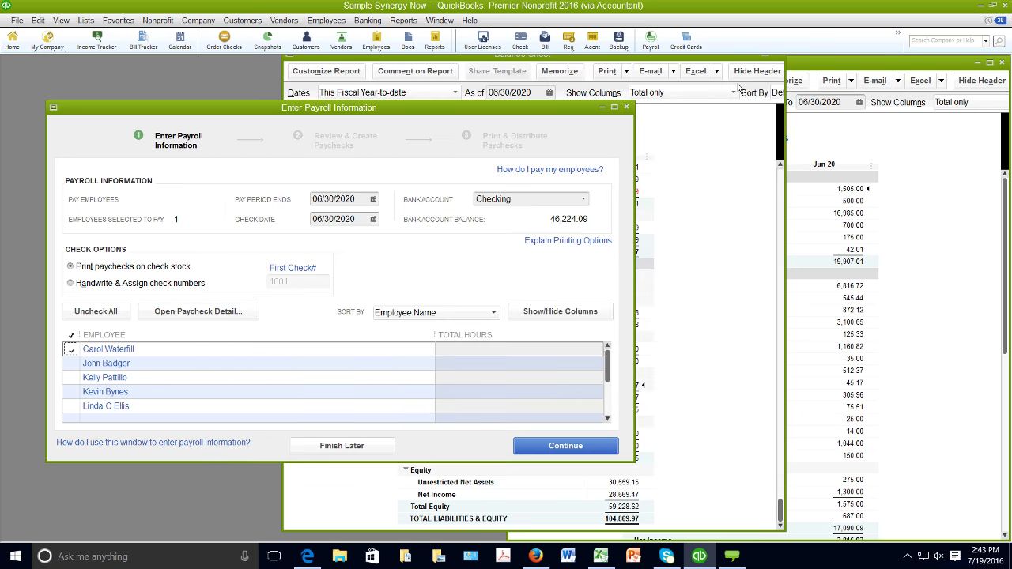
pyautogui.click(627, 107)
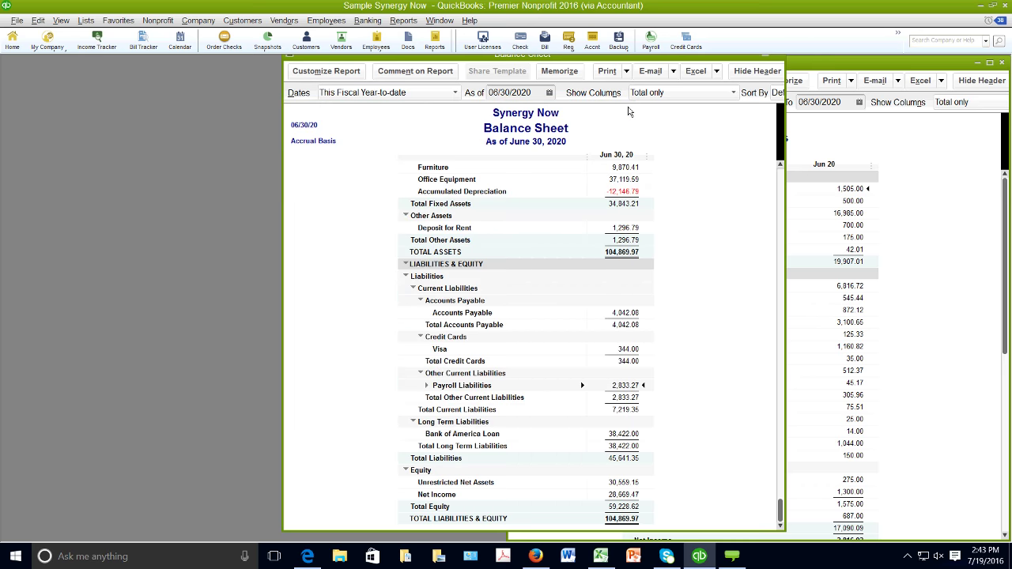
# Expand Payroll Liabilities on the Balance Sheet and examine the remaining liabilities and the Equity section through Total Liabilities & Equity
pyautogui.click(427, 386)
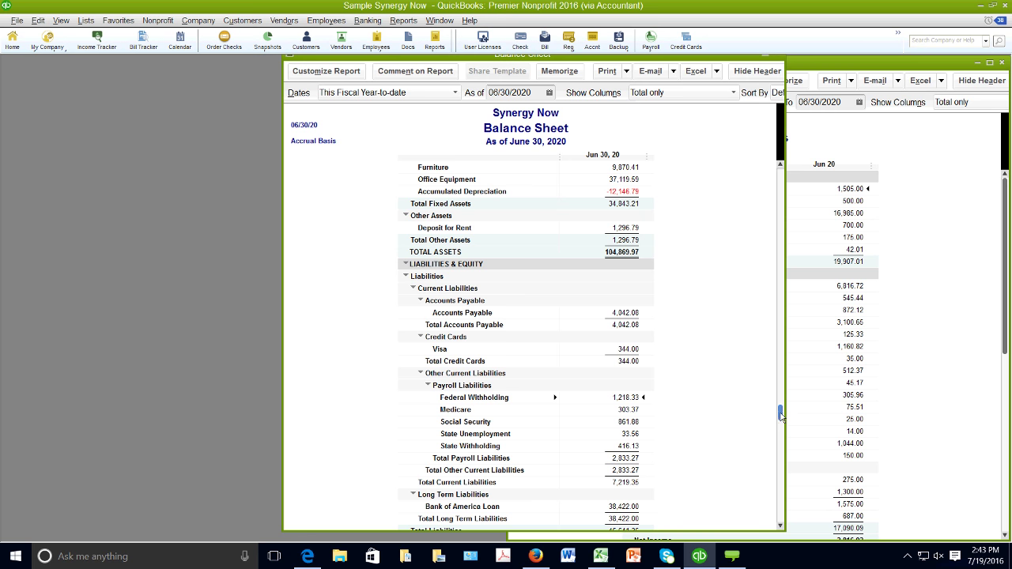
pyautogui.scroll(-4, 771, 452)
pyautogui.scroll(-1, 761, 509)
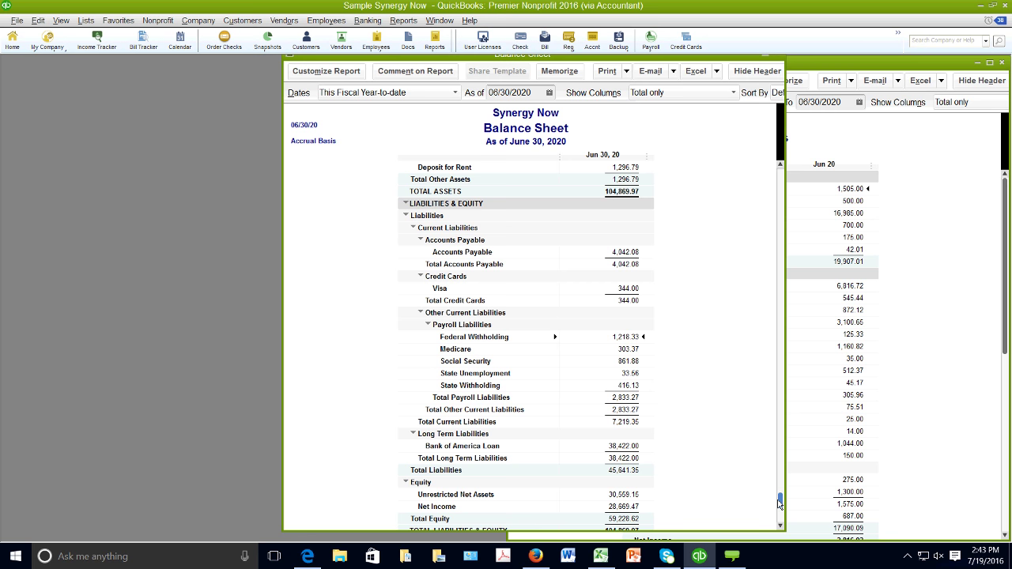
pyautogui.scroll(-1, 709, 488)
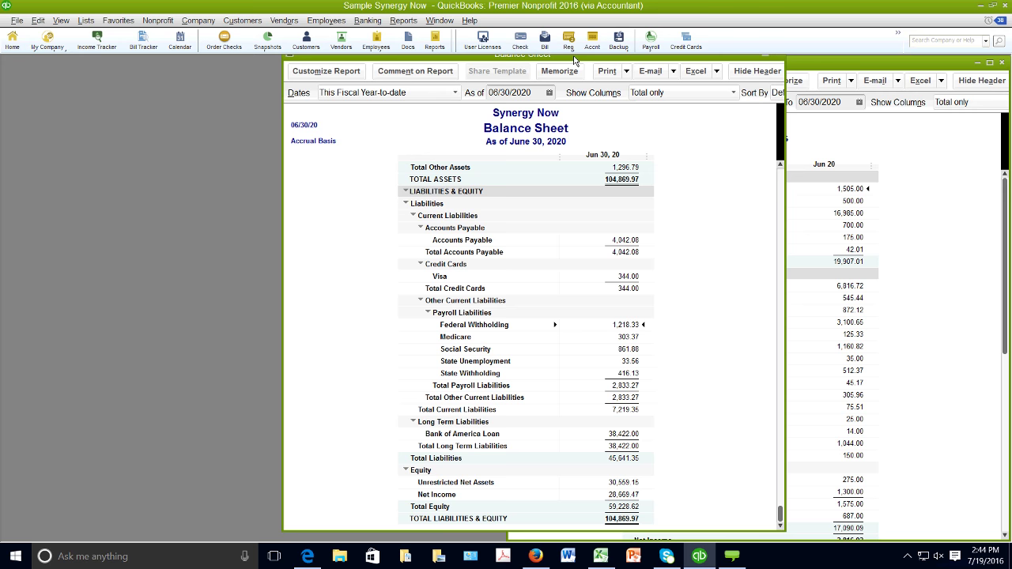
# Place the Balance Sheet beside the Profit & Loss report and open the previous company file 2016 Non-Profit (F'd*), acknowledging the sample-file notice
pyautogui.moveTo(575, 60); pyautogui.dragTo(358, 68)
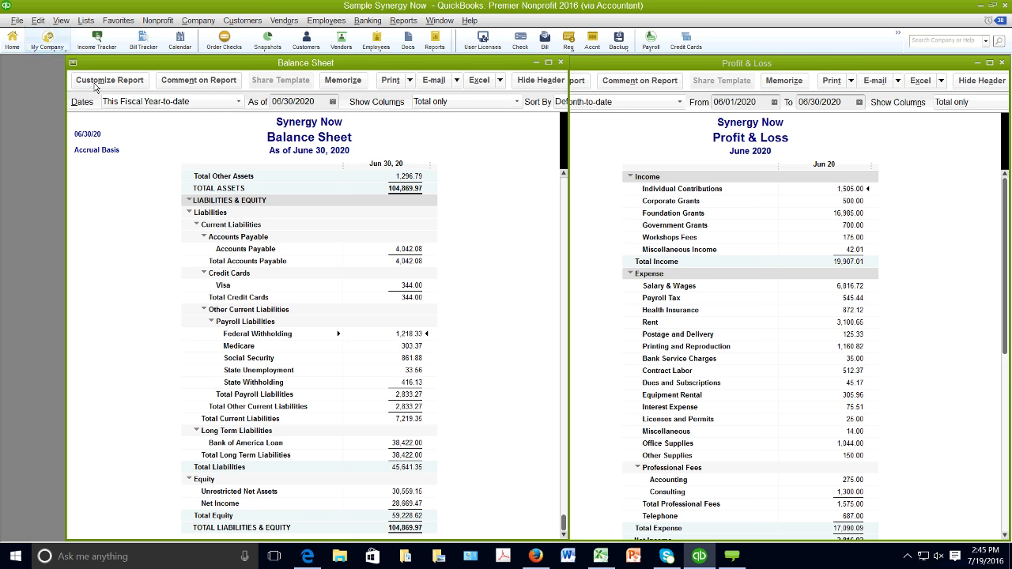
pyautogui.click(23, 24)
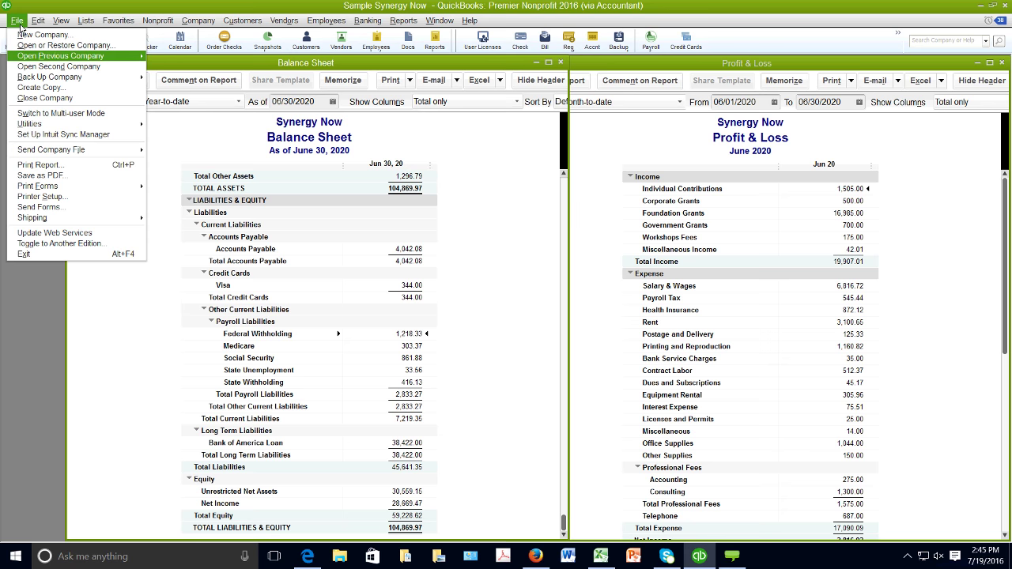
pyautogui.moveTo(43, 58)
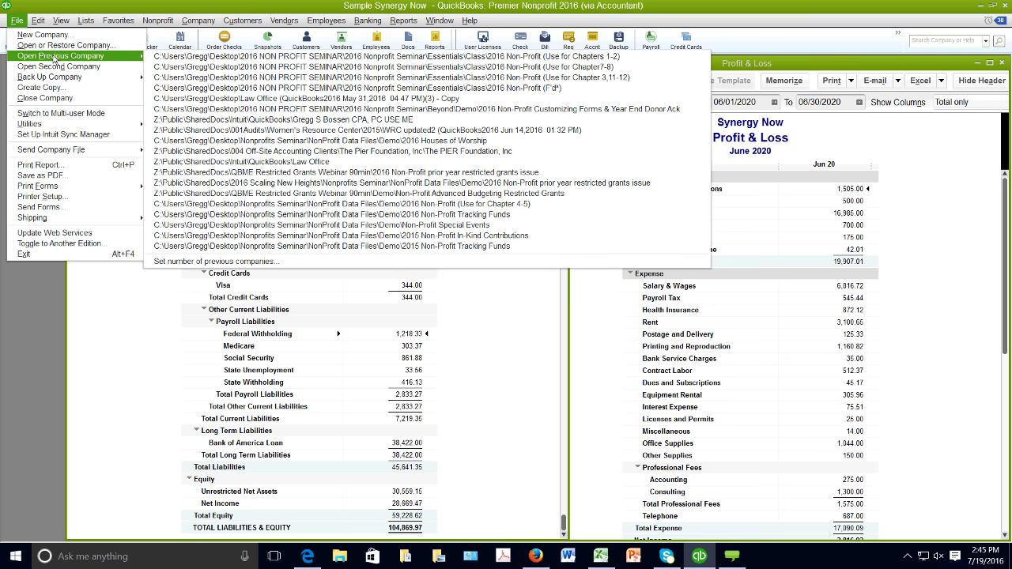
pyautogui.click(265, 89)
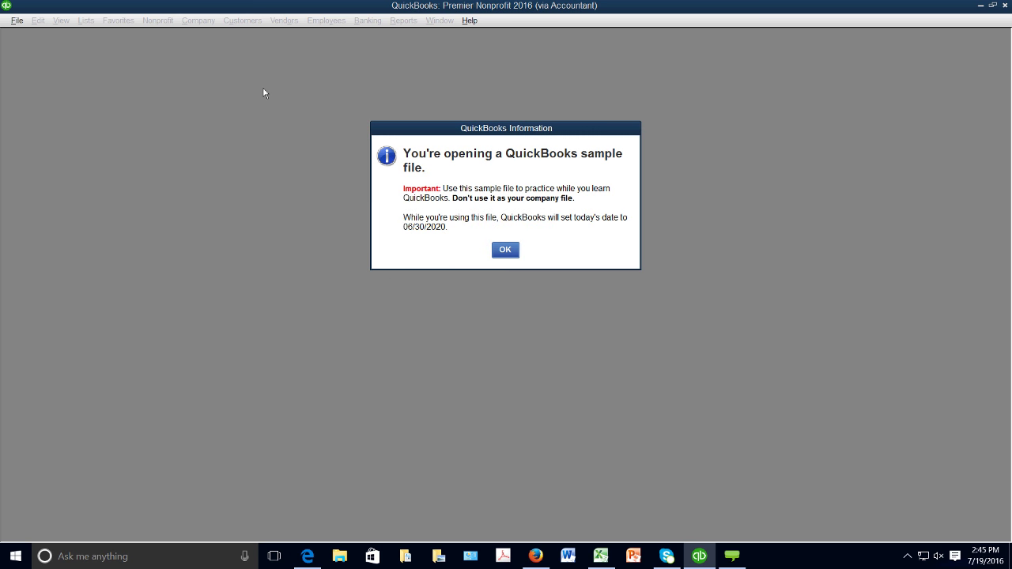
pyautogui.click(502, 250)
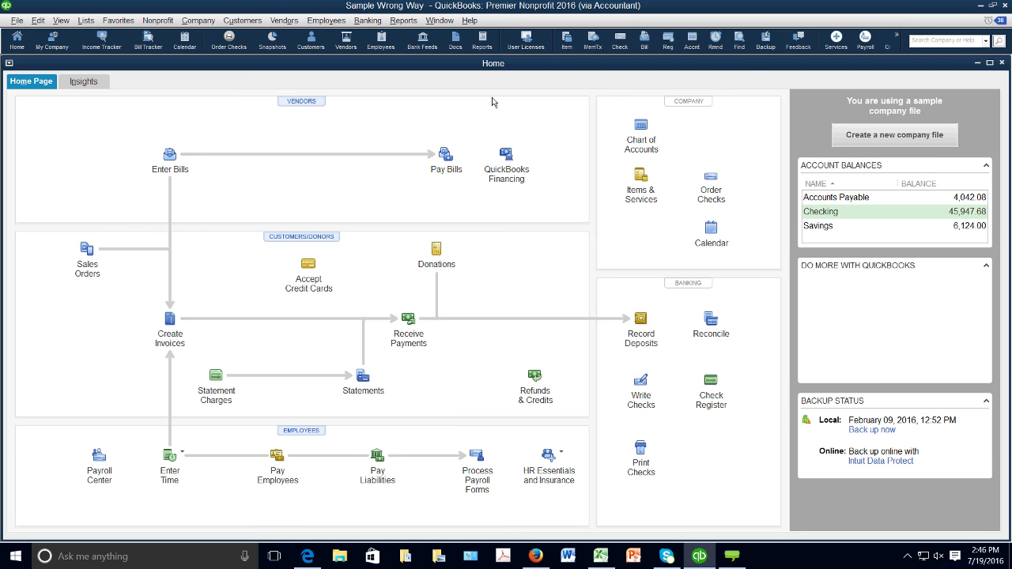
# Open the Profit & Loss report with its dates set to All and examine its income and expense accounts down to Utilities
pyautogui.click(403, 20)
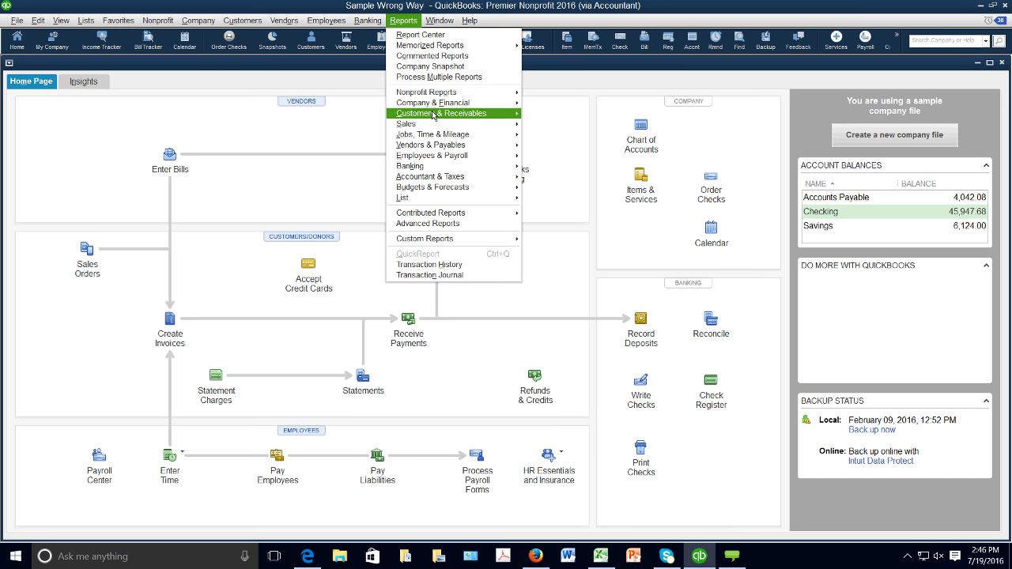
pyautogui.moveTo(487, 108)
pyautogui.click(536, 103)
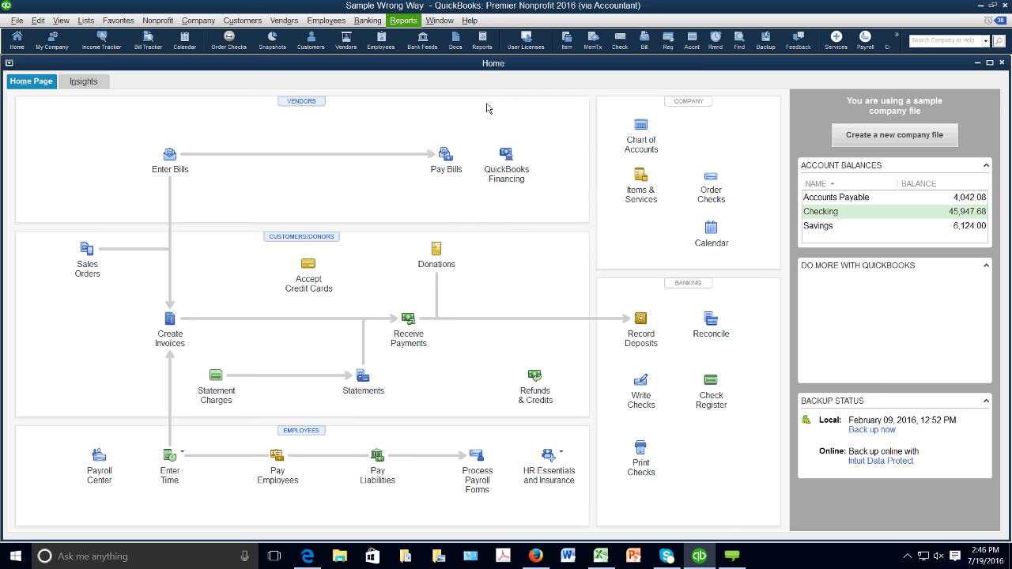
pyautogui.press('a')
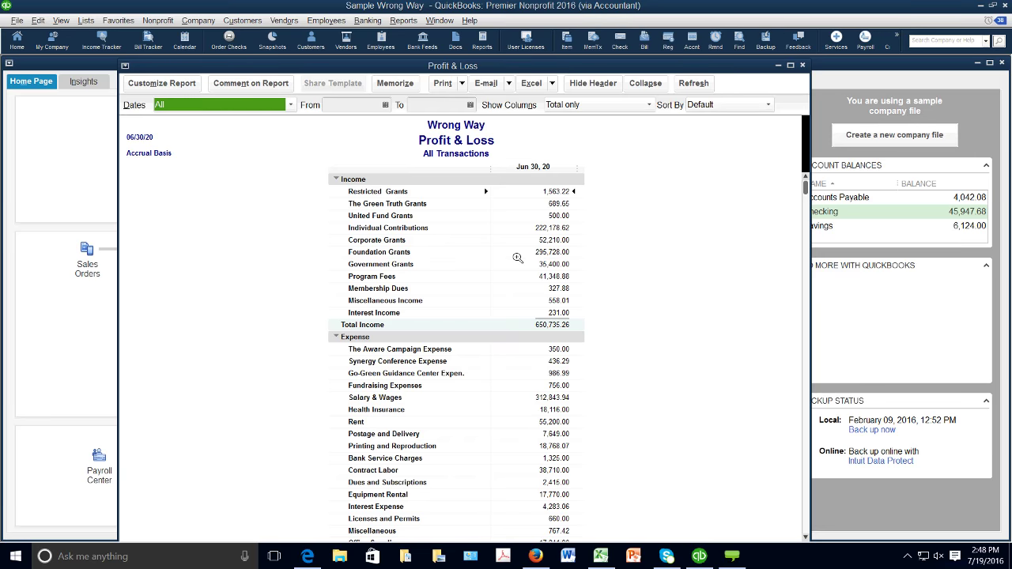
pyautogui.scroll(-2, 807, 198)
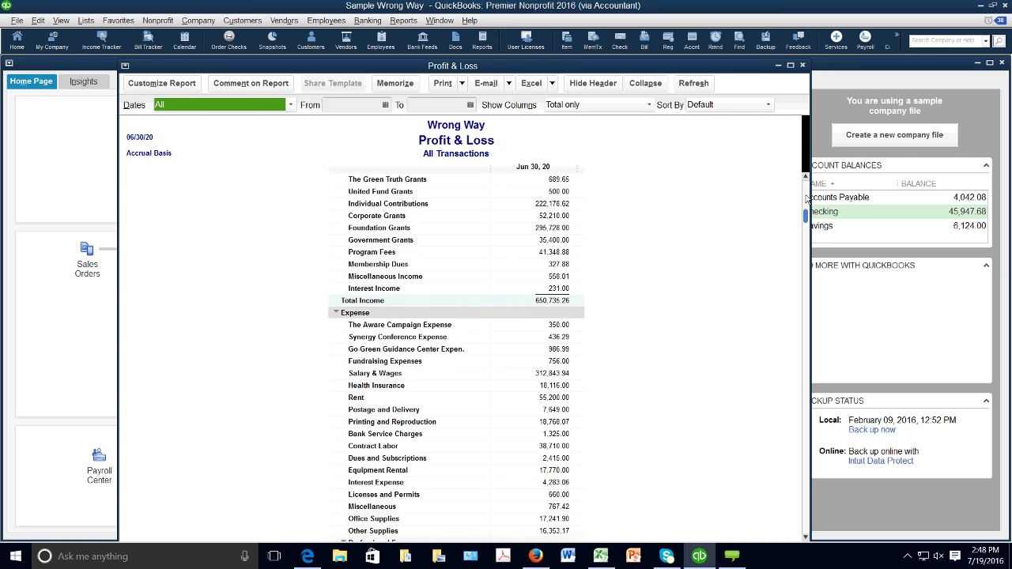
pyautogui.scroll(-2, 806, 198)
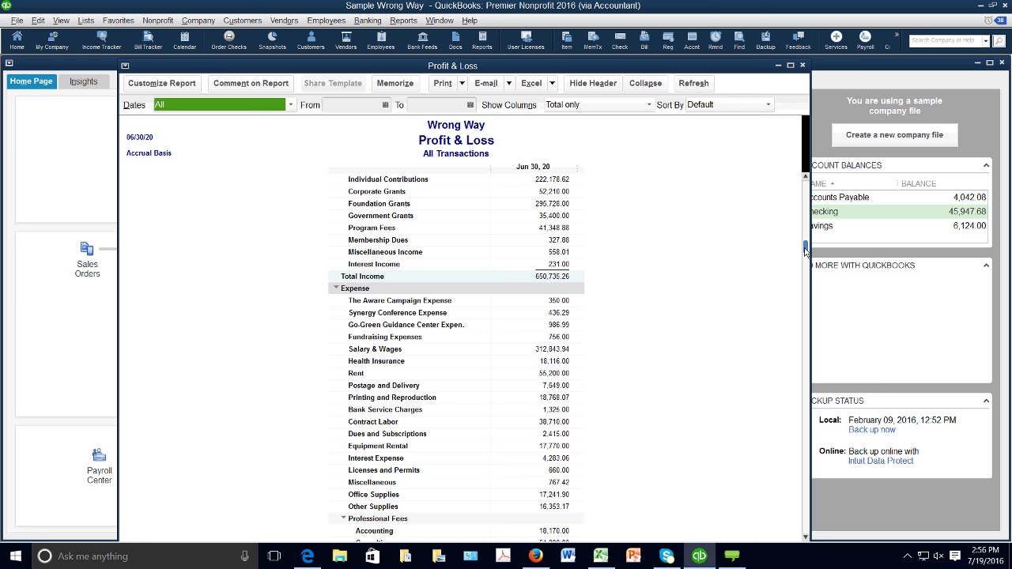
pyautogui.moveTo(806, 249); pyautogui.dragTo(806, 376)
pyautogui.moveTo(816, 325); pyautogui.dragTo(810, 452)
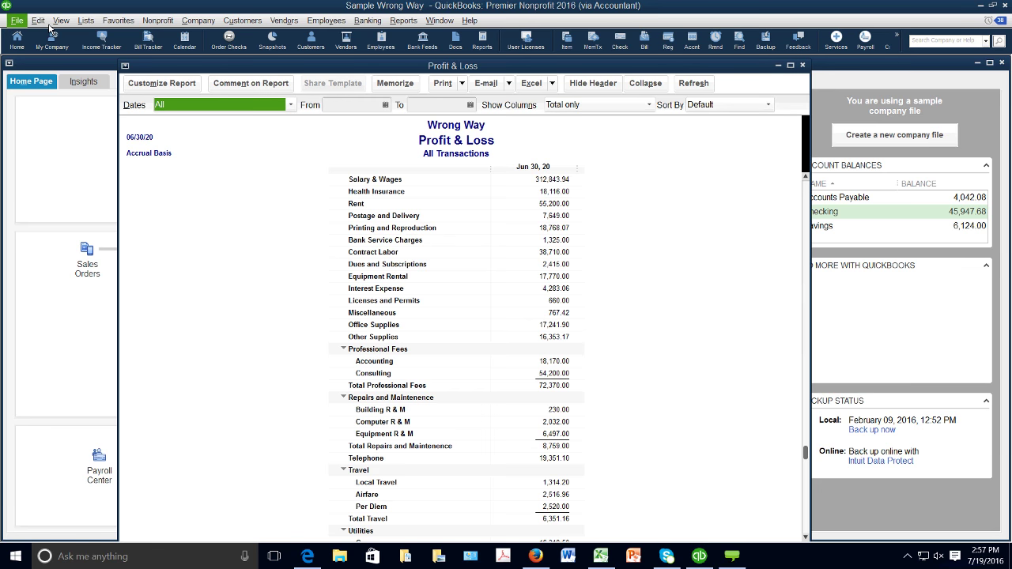
# Open the previous company file 2016 Non-Profit (Use for Chapter 3,11-12) and acknowledge the sample-file notice
pyautogui.click(17, 20)
pyautogui.moveTo(40, 57)
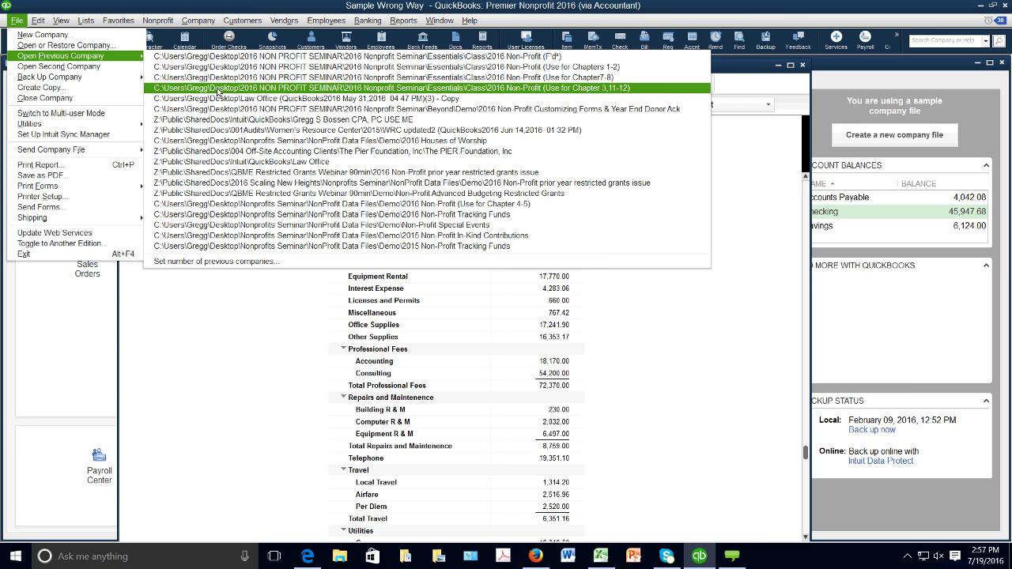
pyautogui.click(219, 89)
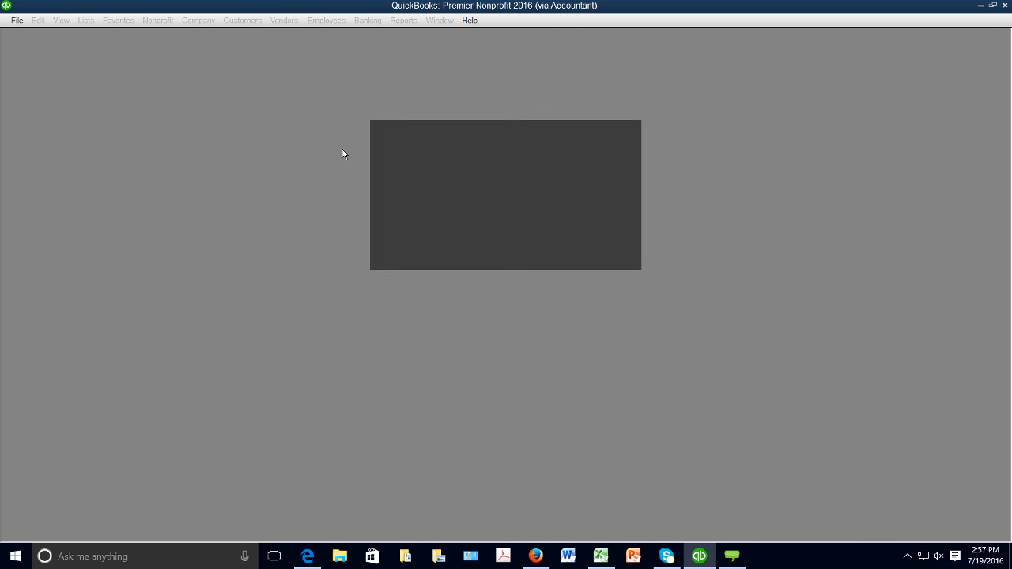
pyautogui.click(505, 250)
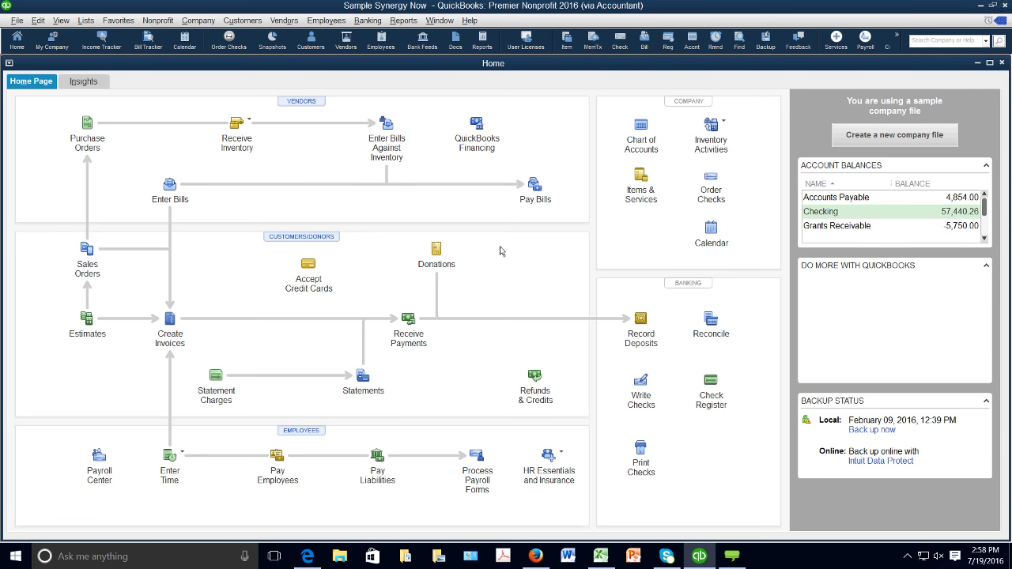
# Open the Class List and look through its Fundraising, Administrative and program classes, ending on Go-Green Guidance Center
pyautogui.click(82, 24)
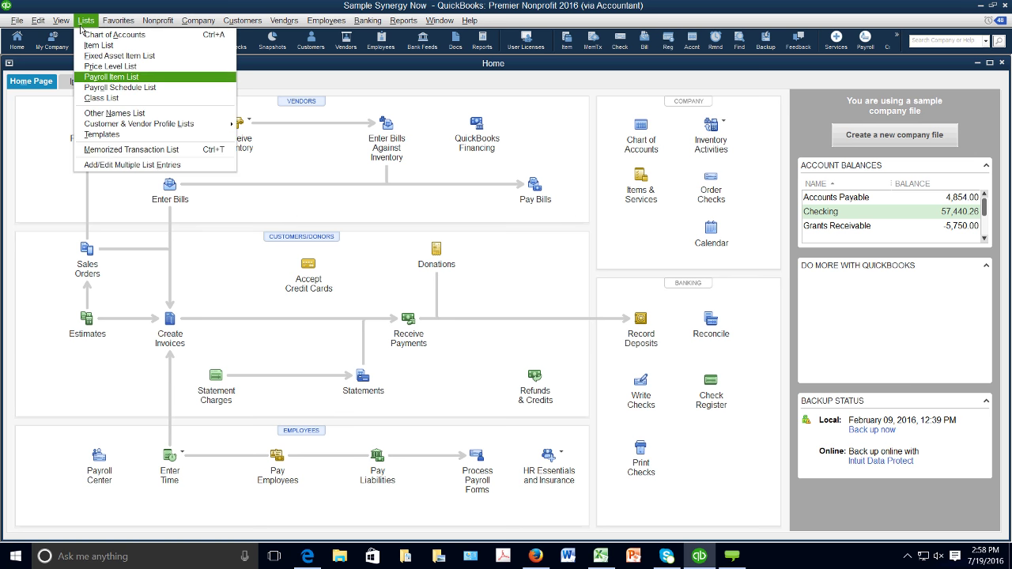
pyautogui.click(101, 99)
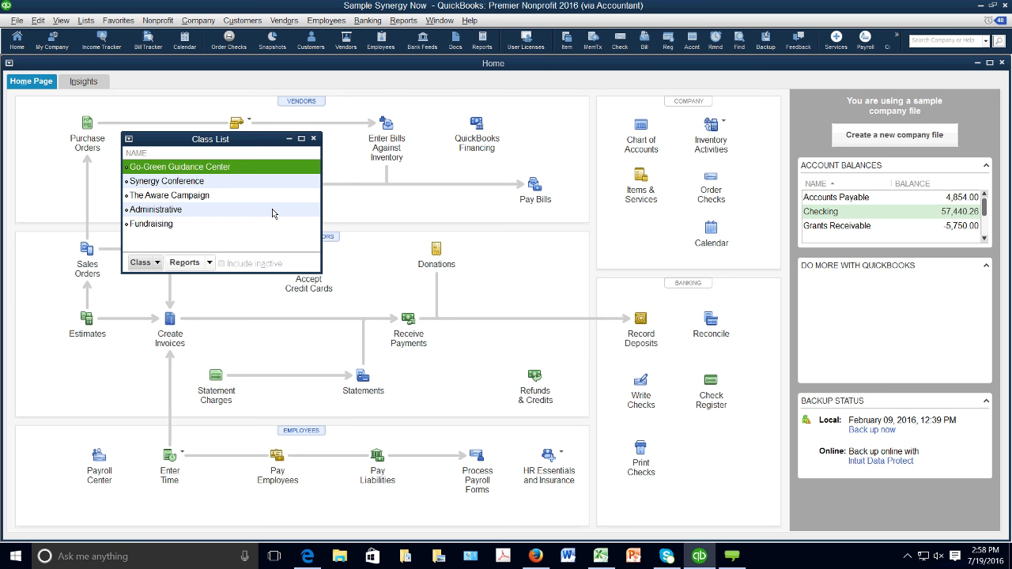
pyautogui.click(172, 226)
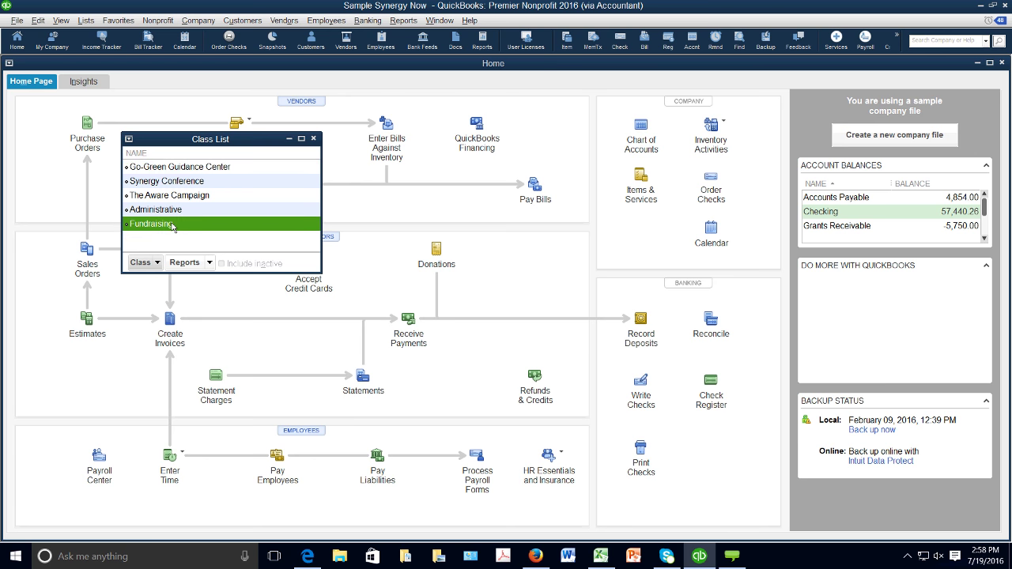
pyautogui.click(175, 211)
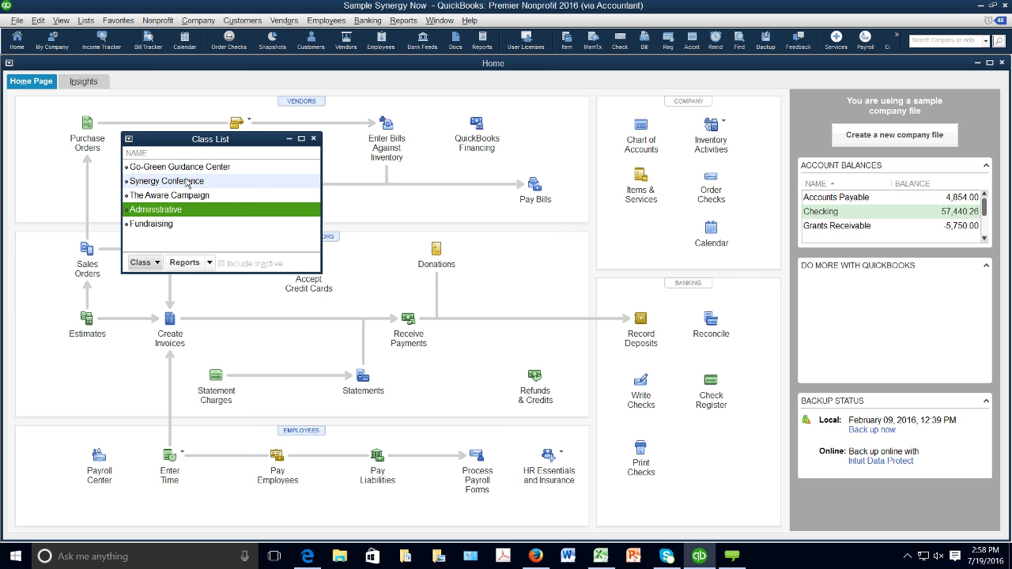
pyautogui.press('Home')
# Create a class named New Class in the Class List
pyautogui.click(158, 263)
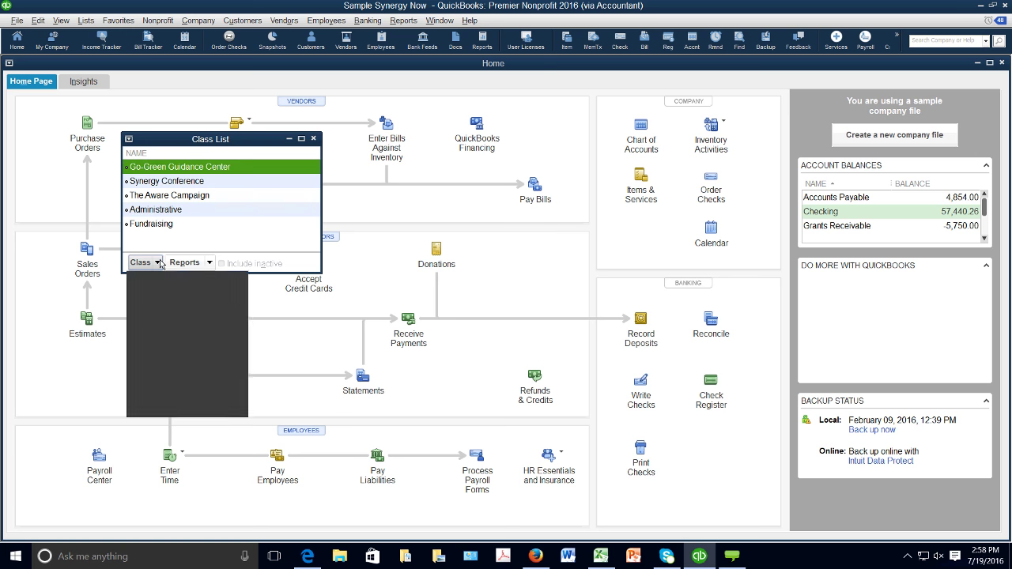
pyautogui.click(162, 277)
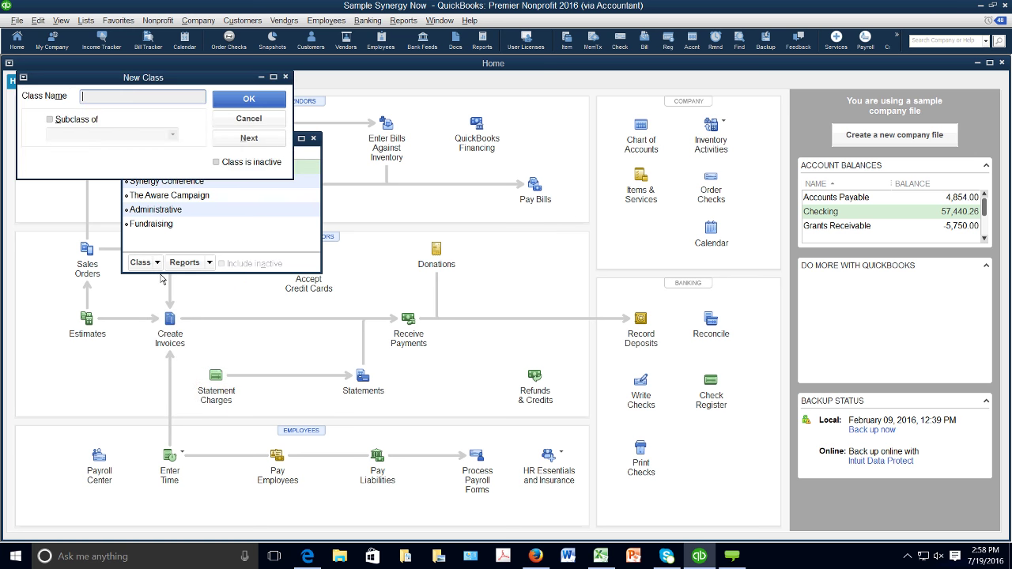
pyautogui.write('New Class')
pyautogui.click(247, 103)
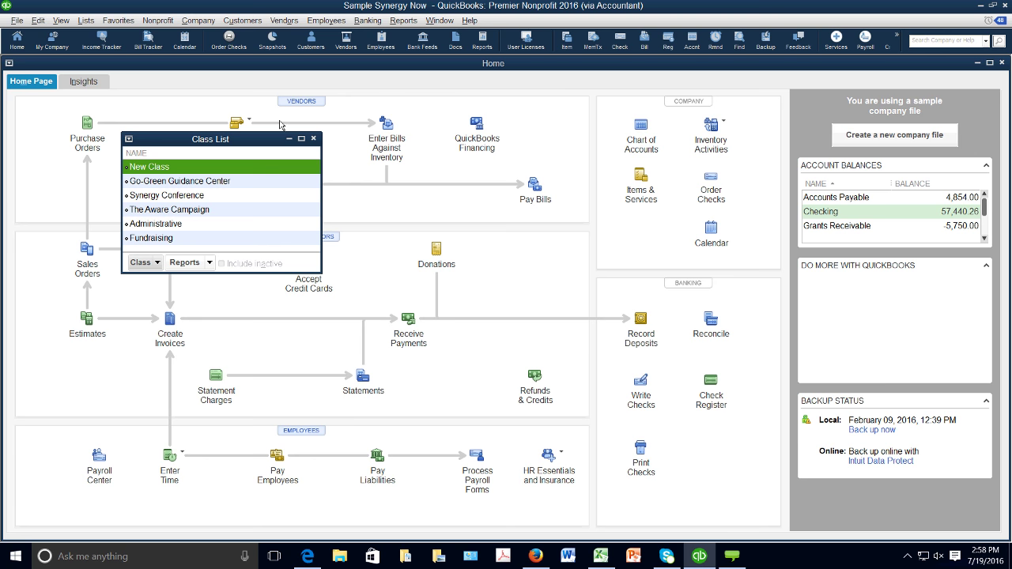
# Open Write Checks and resize the expense table, narrowing Memo and widening the Account, Customer:Job and Class columns
pyautogui.click(640, 385)
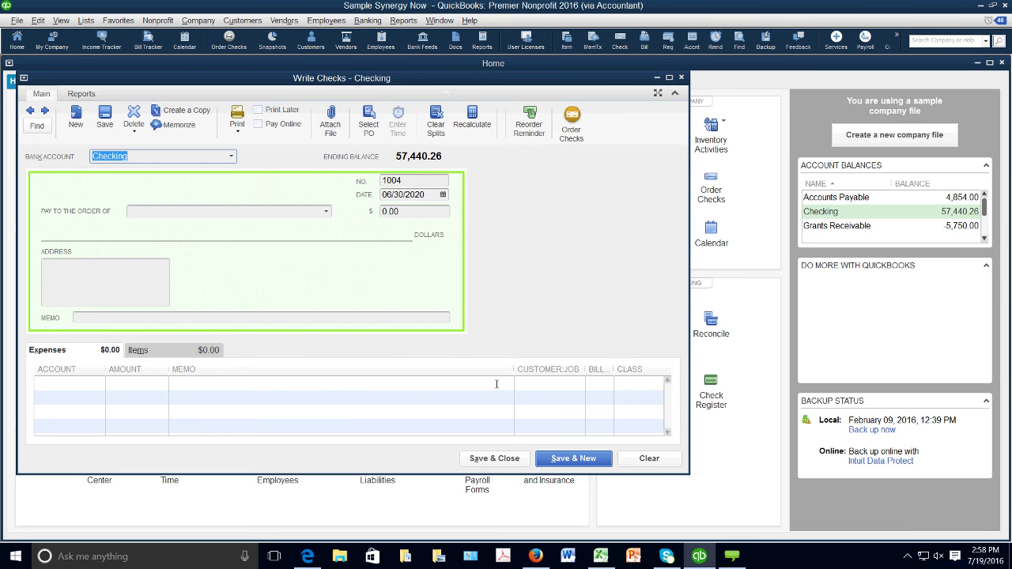
pyautogui.moveTo(514, 368); pyautogui.dragTo(369, 367)
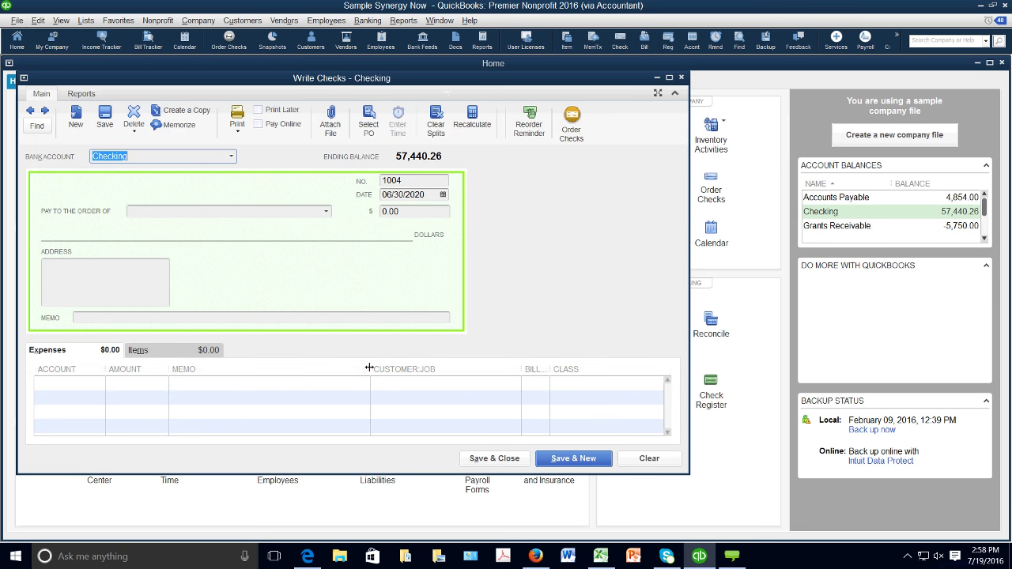
pyautogui.moveTo(106, 367); pyautogui.dragTo(177, 377)
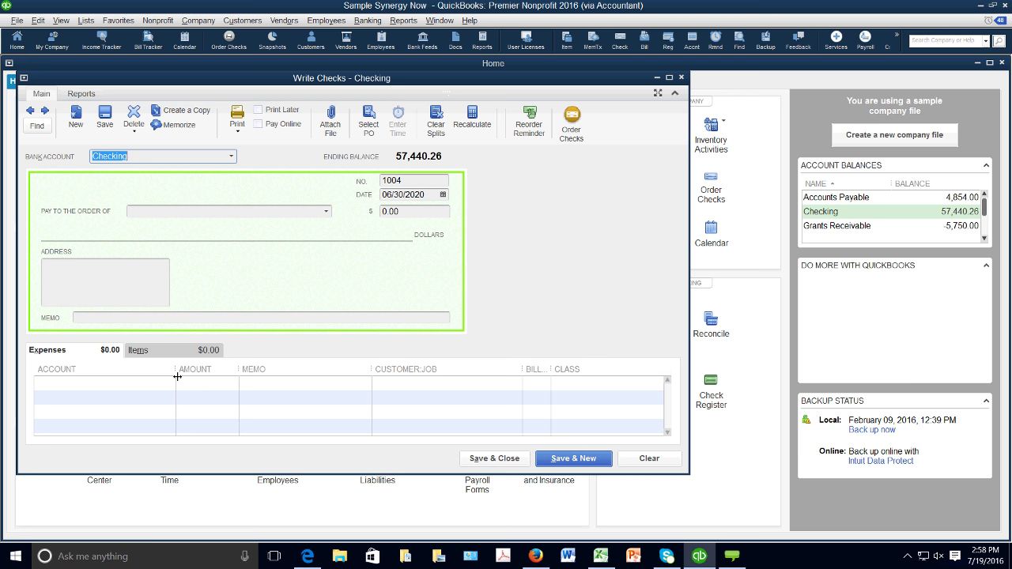
# Enter a first expense line on the check with account Postage and Delivery and class Synergy Conference
pyautogui.click(170, 385)
pyautogui.write('Postage and Delivery')
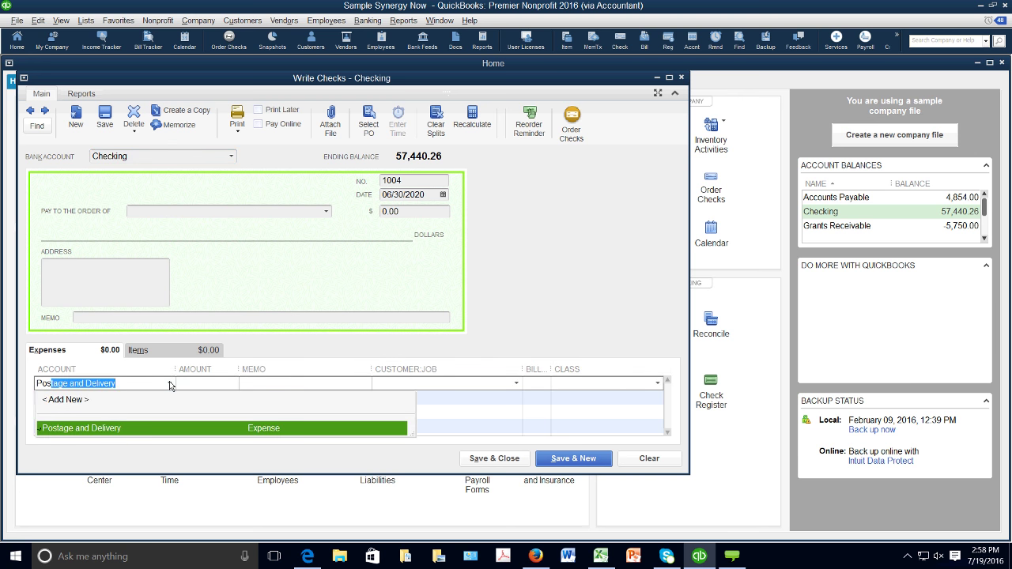
pyautogui.click(183, 414)
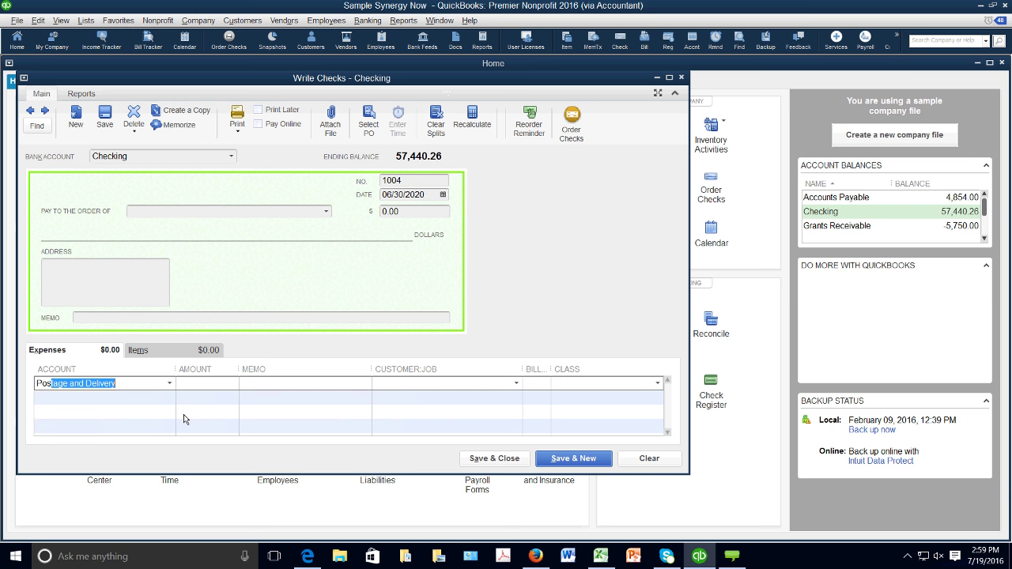
pyautogui.click(658, 383)
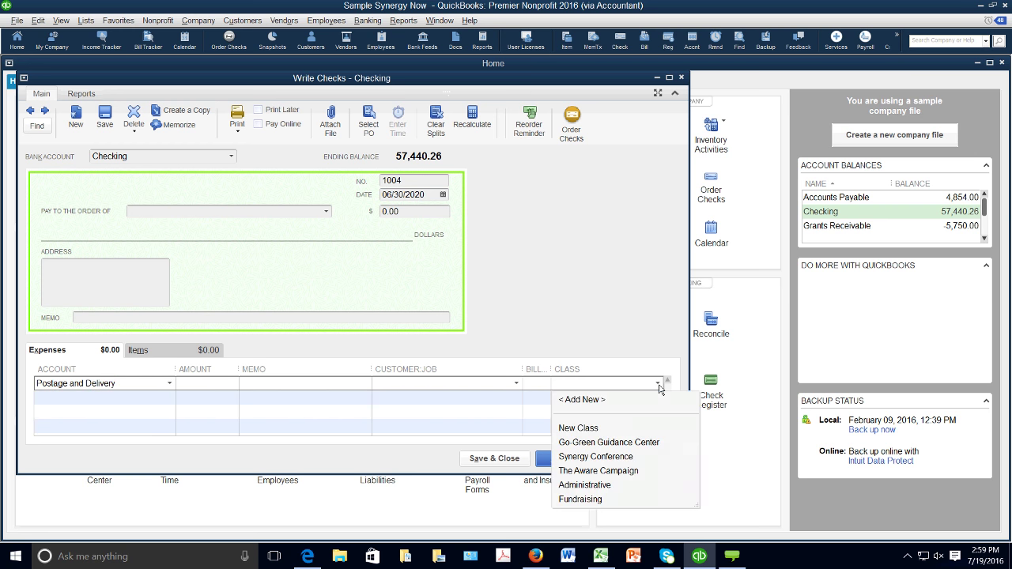
pyautogui.click(614, 455)
# Add a second Postage and Delivery expense line to the check with class The Aware Campaign
pyautogui.click(160, 397)
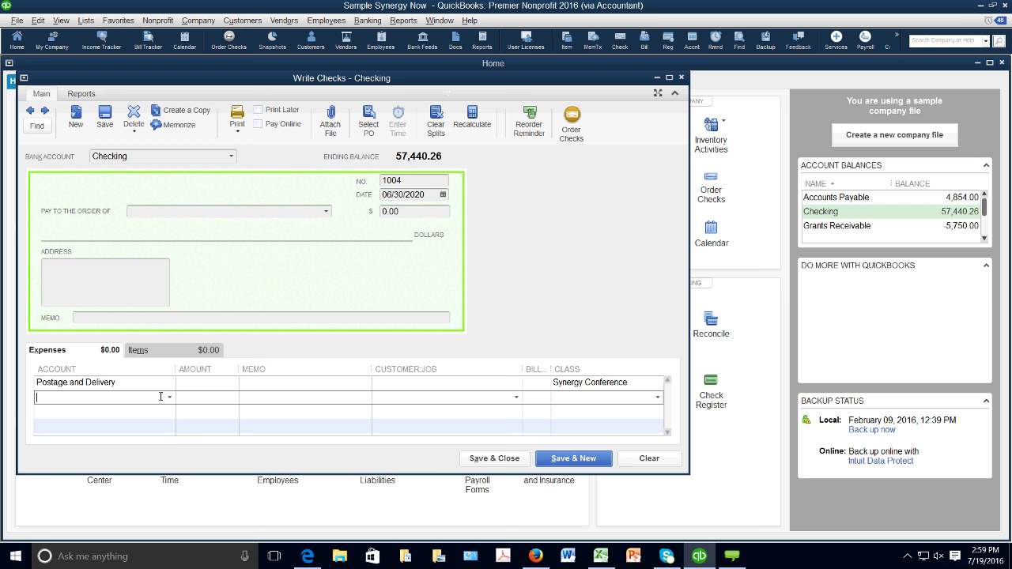
pyautogui.write('Postage and Delivery')
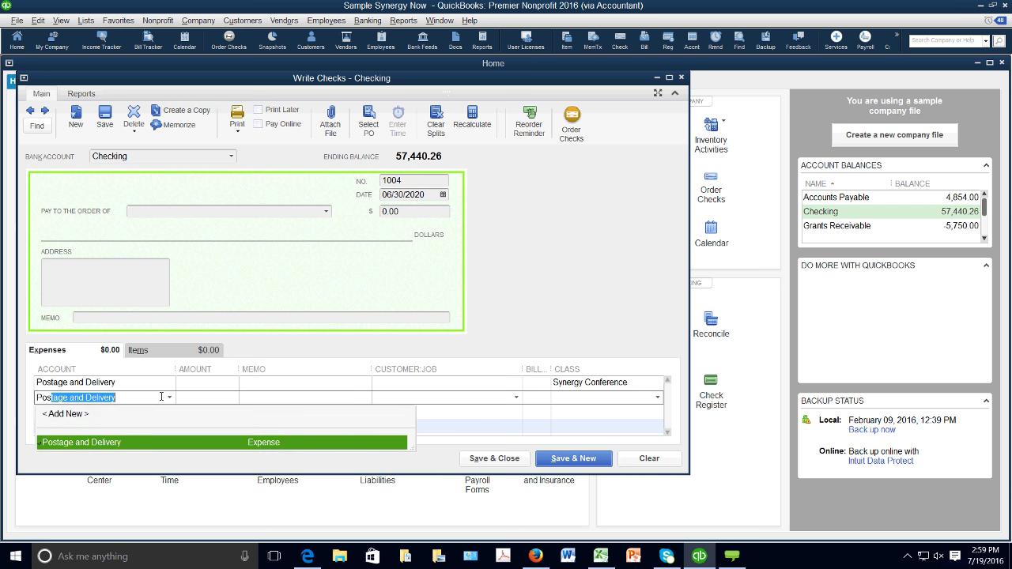
pyautogui.click(638, 400)
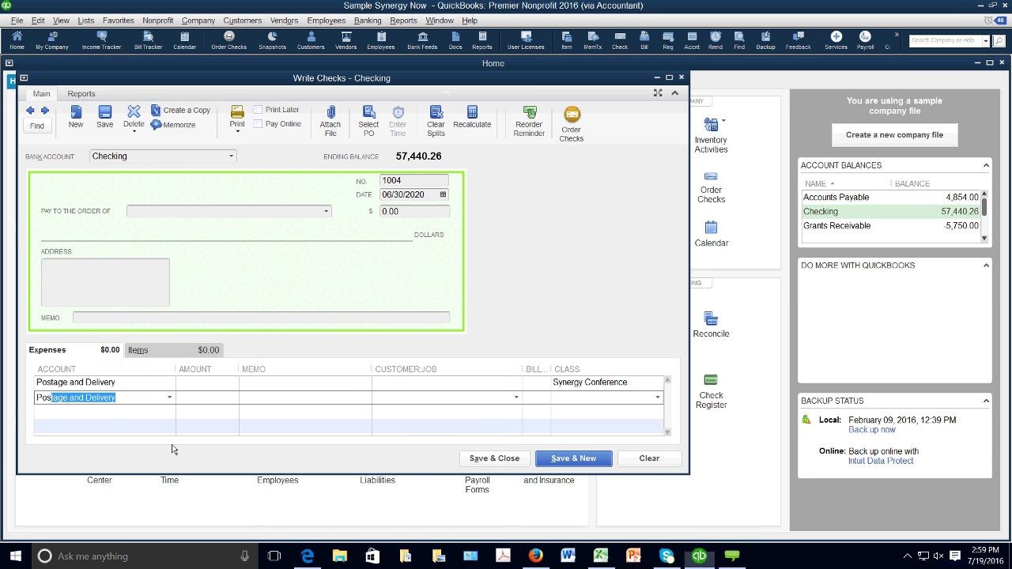
pyautogui.click(638, 399)
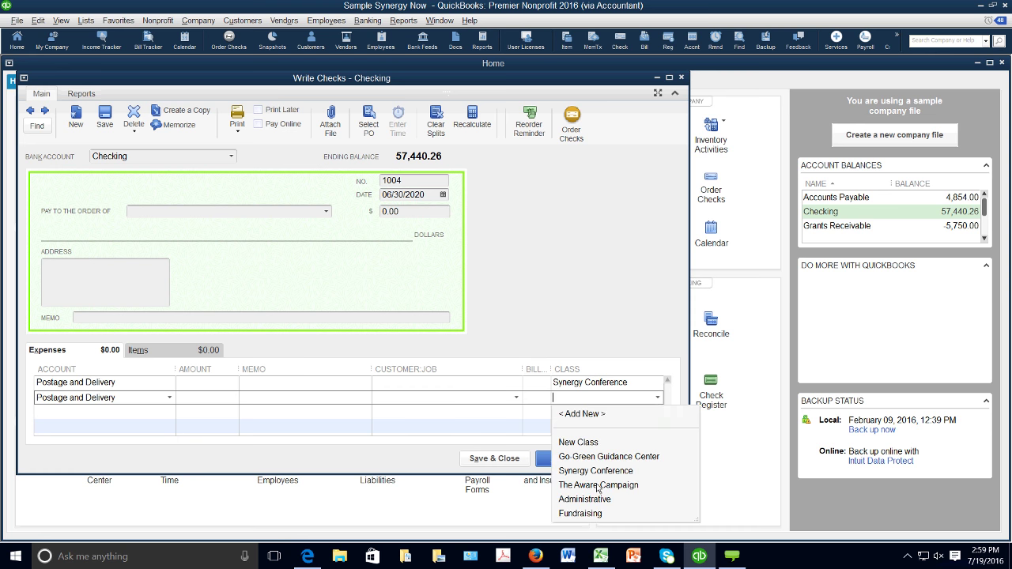
pyautogui.click(598, 485)
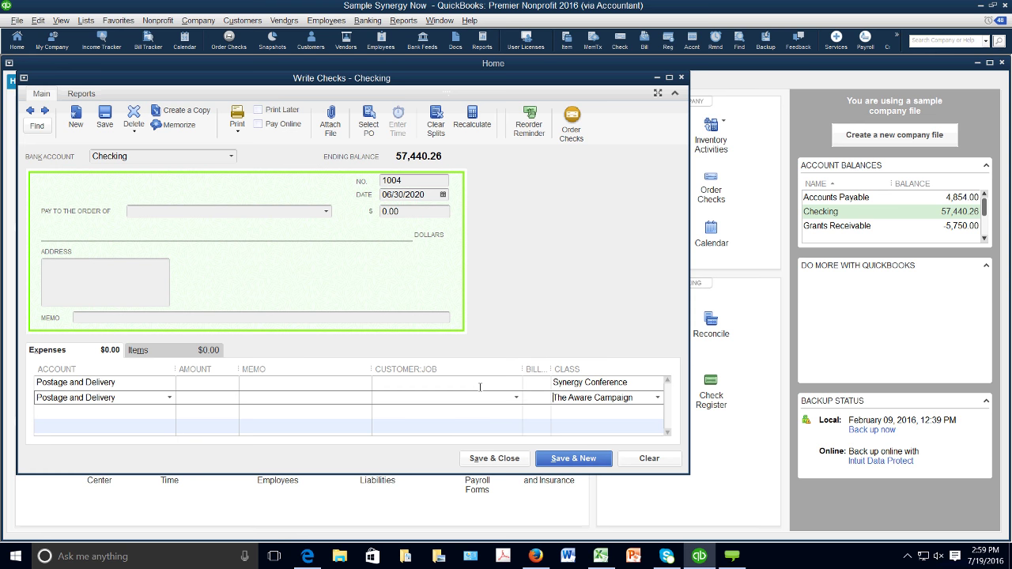
# Assign the first expense line to the customer Help 4 U Grants Foundation, and clear the whole check entry
pyautogui.click(507, 383)
pyautogui.click(516, 383)
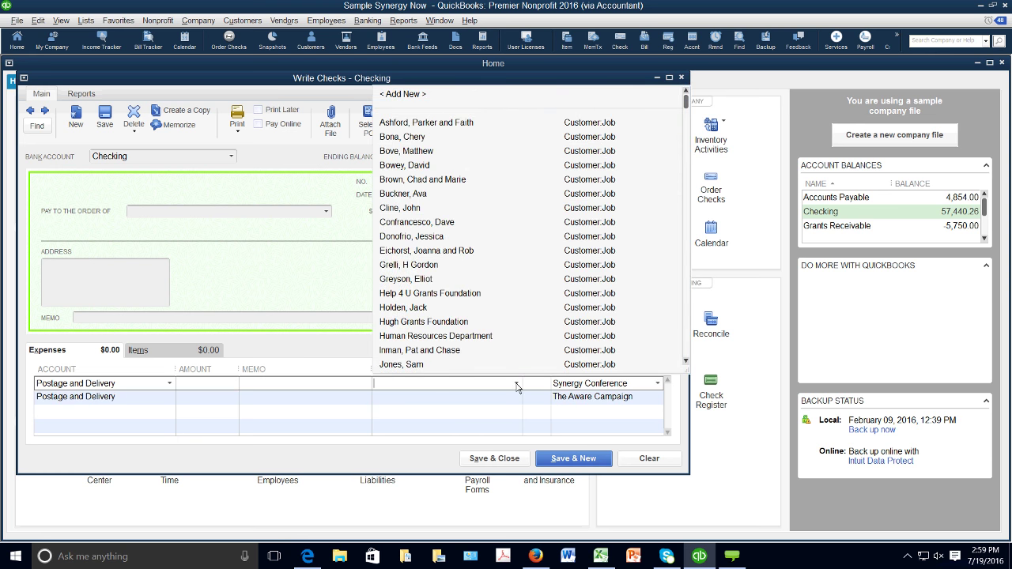
pyautogui.click(456, 294)
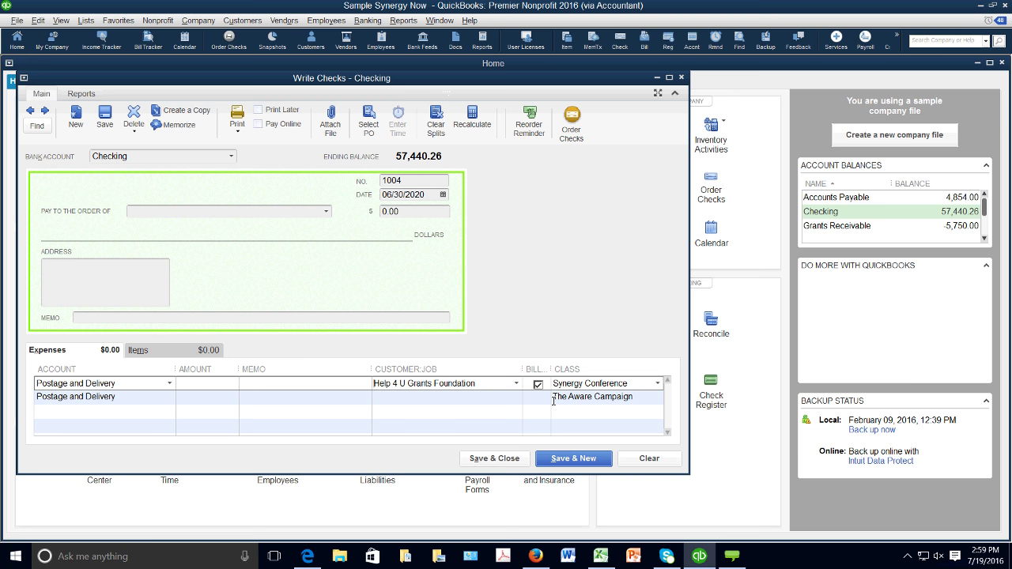
pyautogui.click(645, 463)
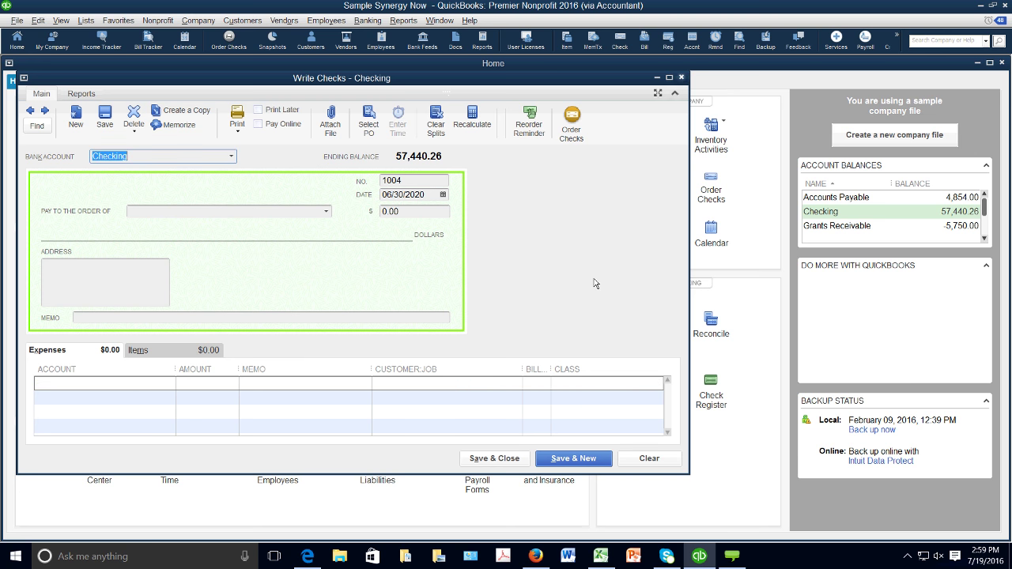
# Close the Write Checks window and run the Profit & Loss by Class report
pyautogui.click(681, 78)
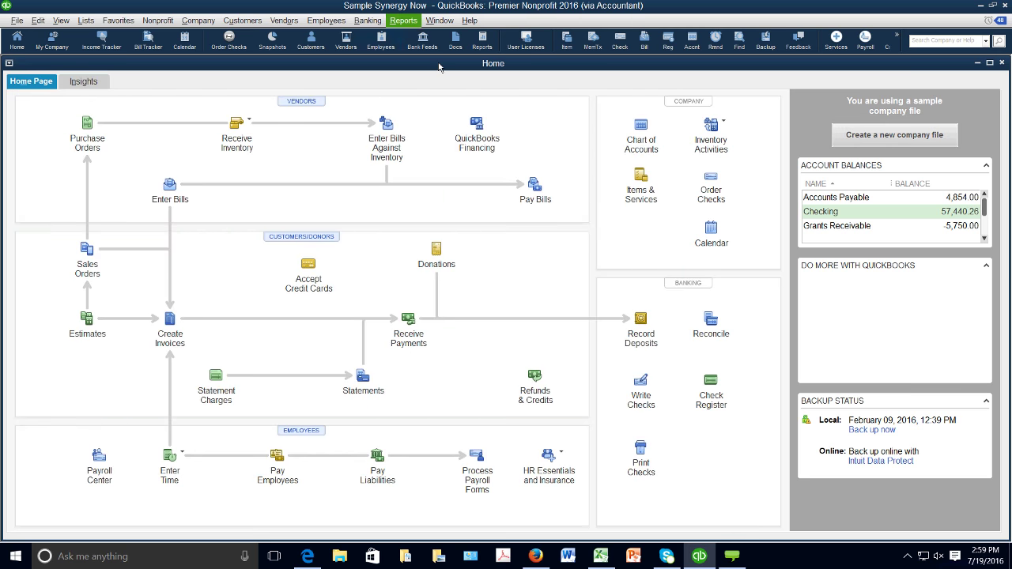
pyautogui.click(395, 24)
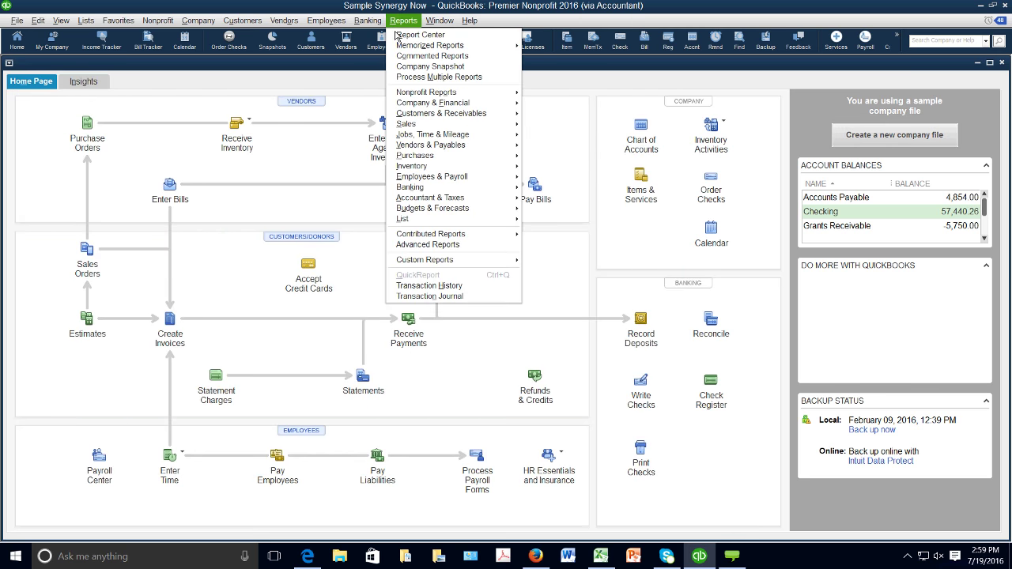
pyautogui.moveTo(432, 103)
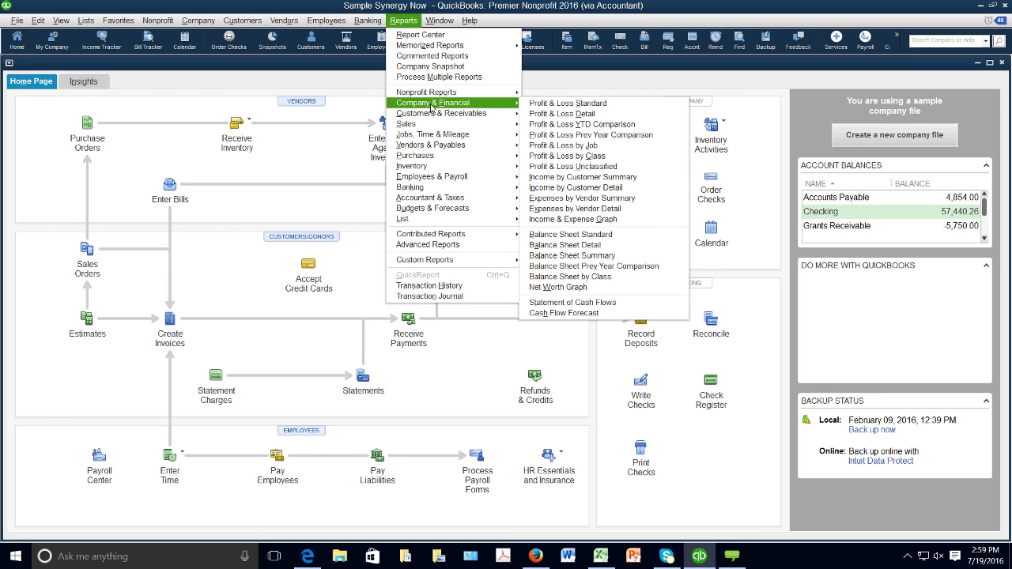
pyautogui.click(556, 156)
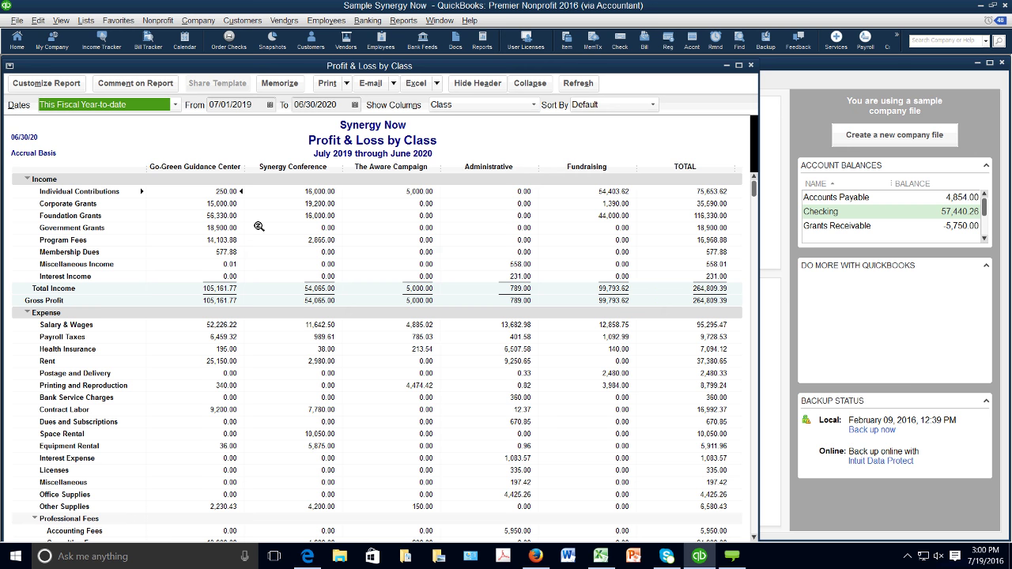
# Review the income and expense lines by class and collapse the report's subaccounts
pyautogui.scroll(-4, 259, 226)
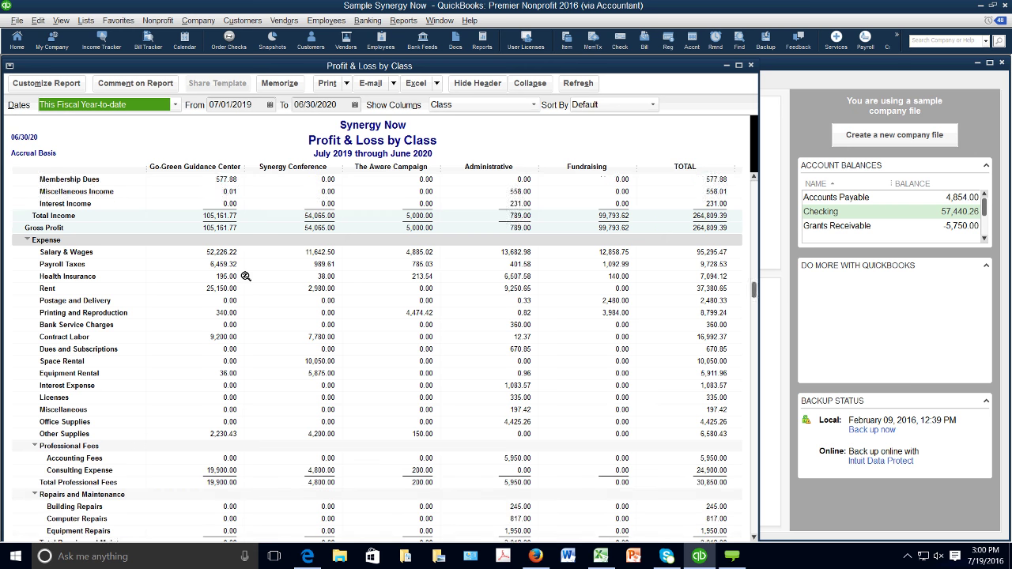
pyautogui.scroll(1, 246, 276)
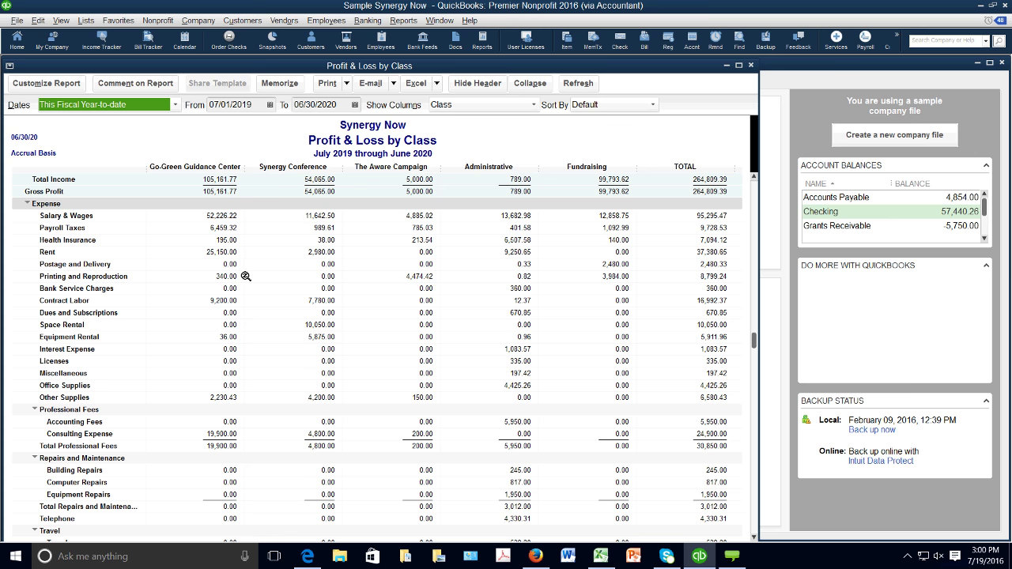
pyautogui.click(535, 84)
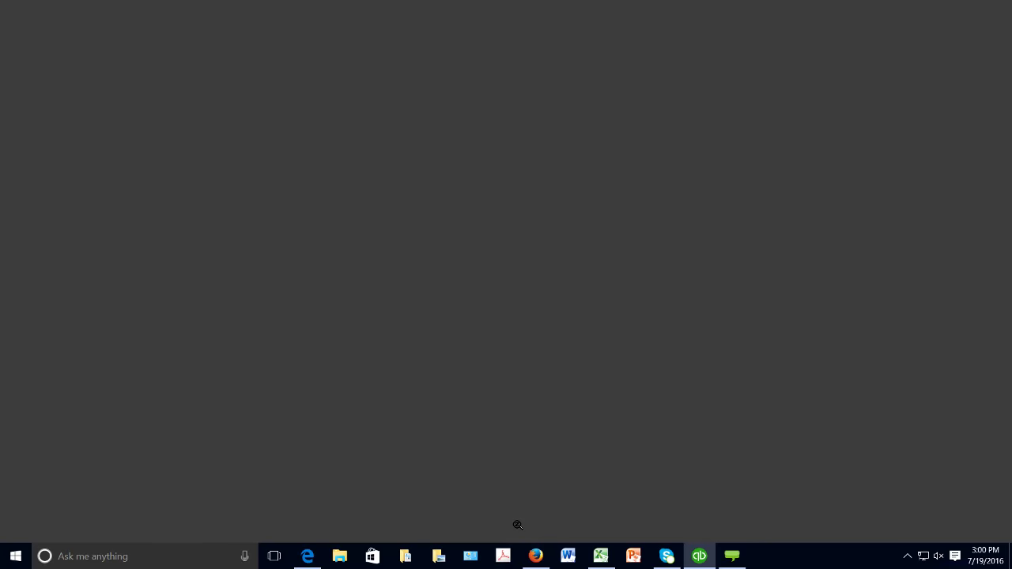
# Switch to the Form 990 PDF (990.pdf) open in Microsoft Edge
pyautogui.hotkey('alt', 'Tab')
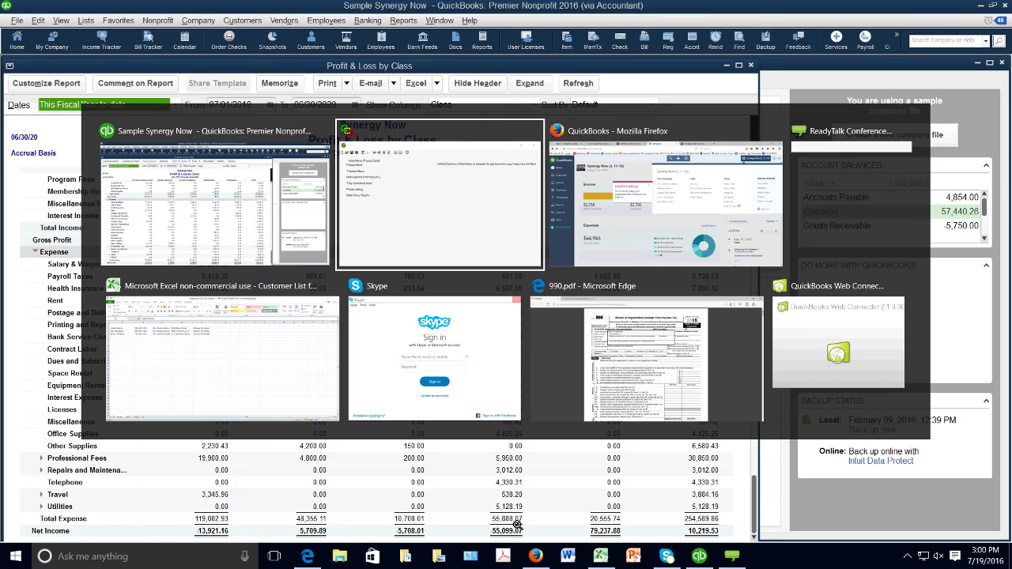
pyautogui.press('Tab')
pyautogui.press('Tab')
pyautogui.press('Tab')
pyautogui.press('Tab')
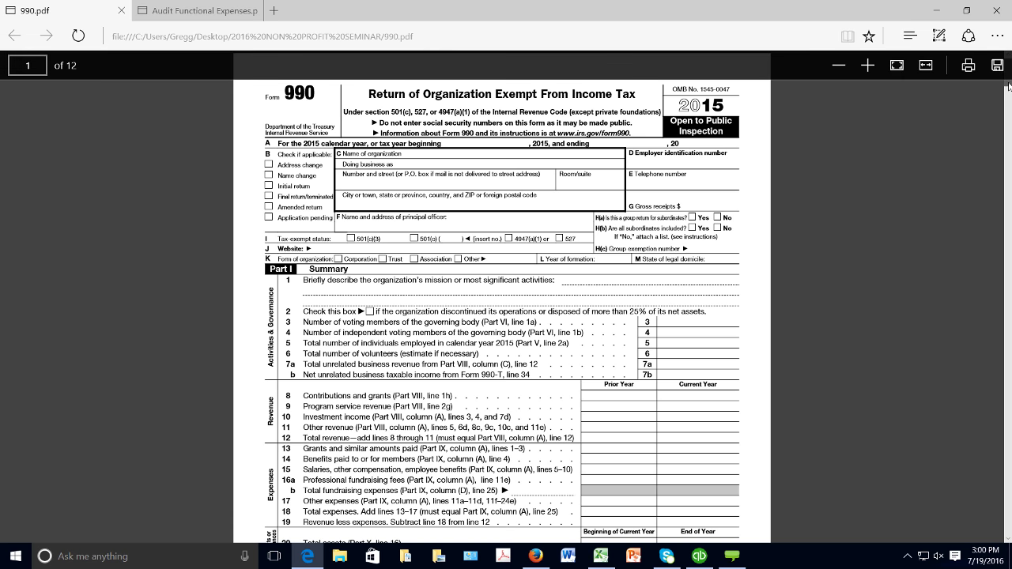
# Find Part IX, Statement of Functional Expenses, on page 10 of Form 990 and examine its expense columns
pyautogui.scroll(-3, 1009, 87)
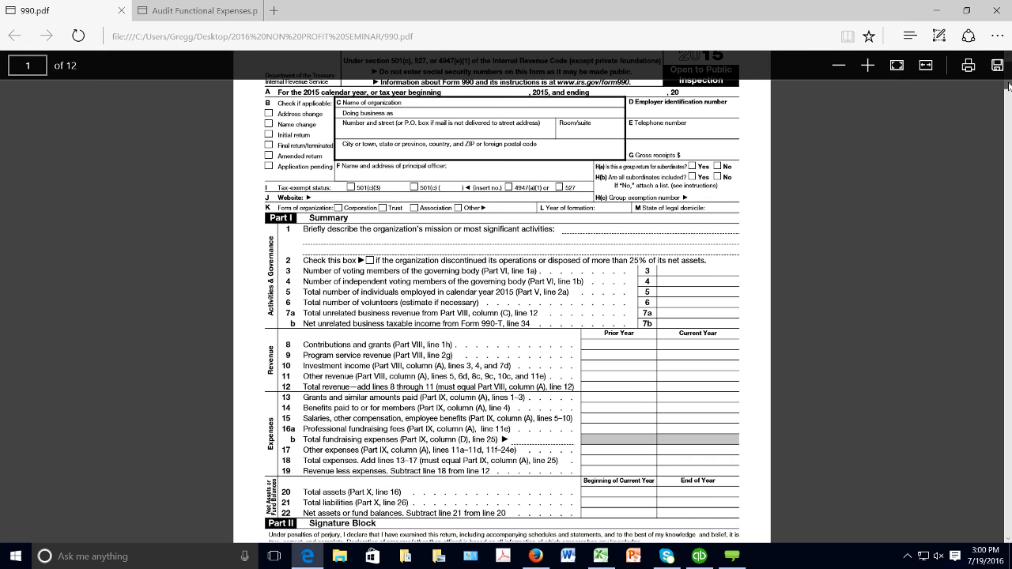
pyautogui.moveTo(1009, 95); pyautogui.dragTo(1009, 139)
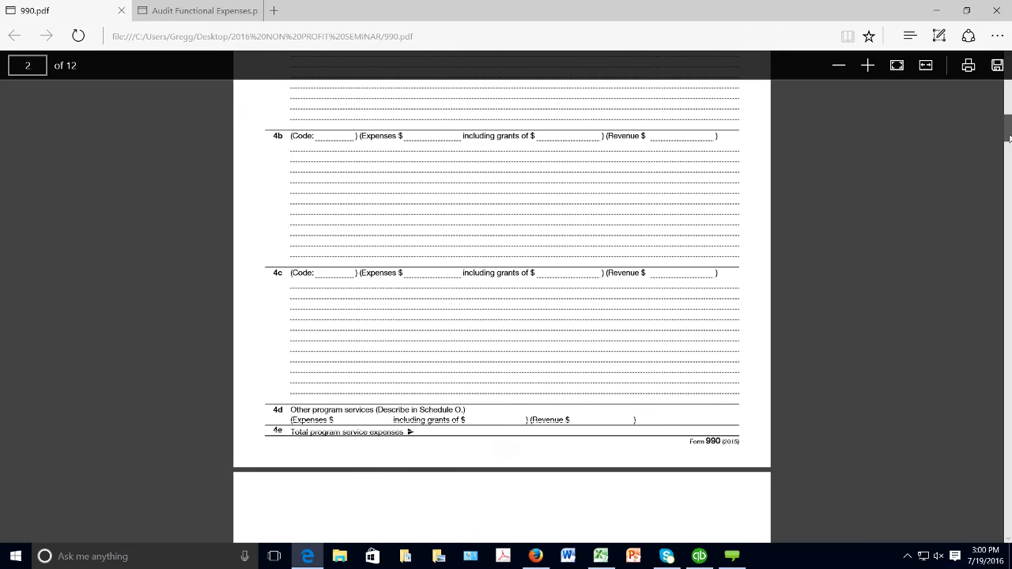
pyautogui.click(1009, 138)
pyautogui.scroll(-3, 1009, 139)
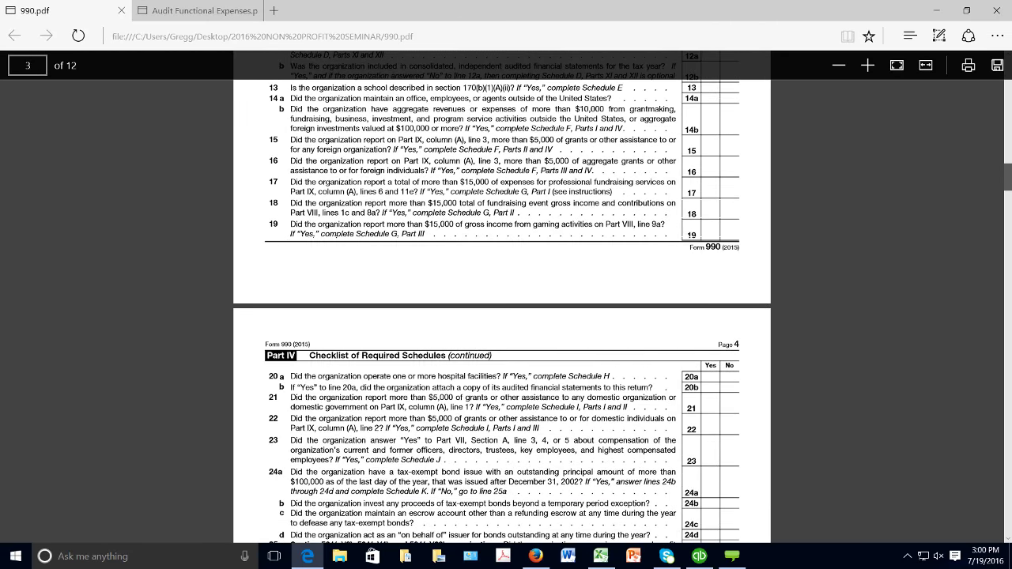
pyautogui.scroll(-20, 1009, 138)
pyautogui.scroll(-15, 502, 301)
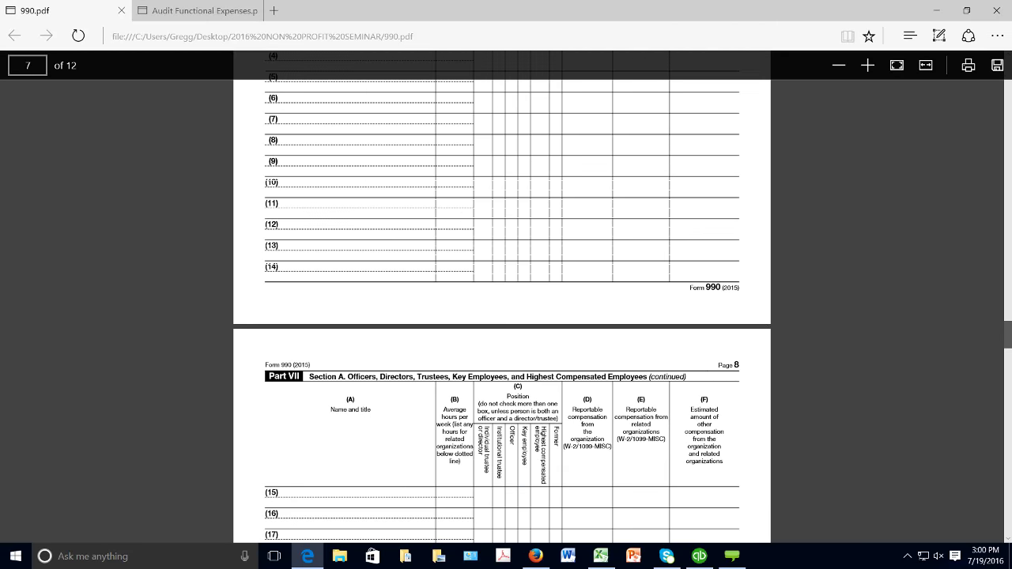
pyautogui.scroll(-6, 502, 297)
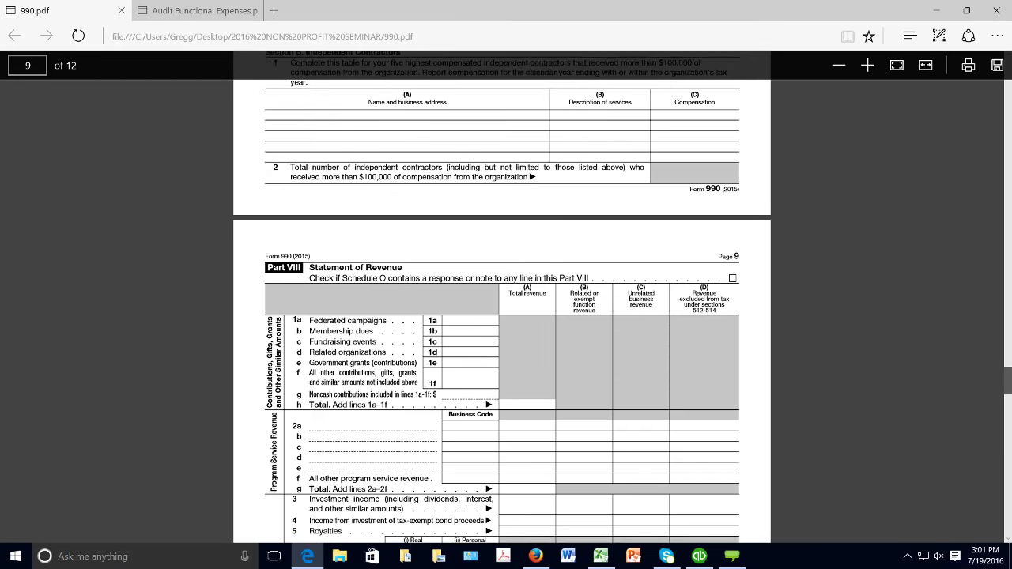
pyautogui.scroll(2, 1009, 403)
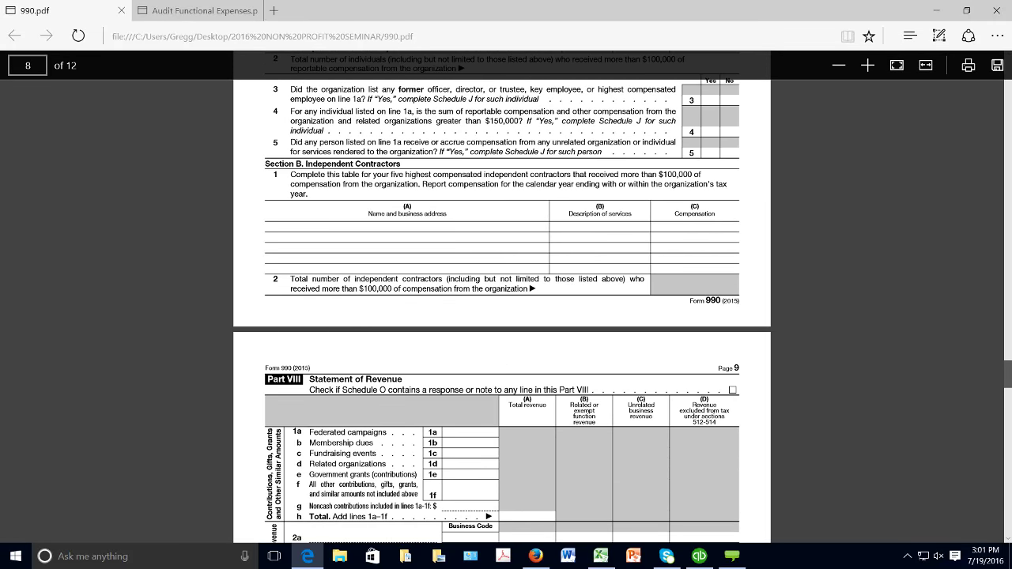
pyautogui.scroll(-8, 1009, 403)
pyautogui.scroll(-5, 1009, 403)
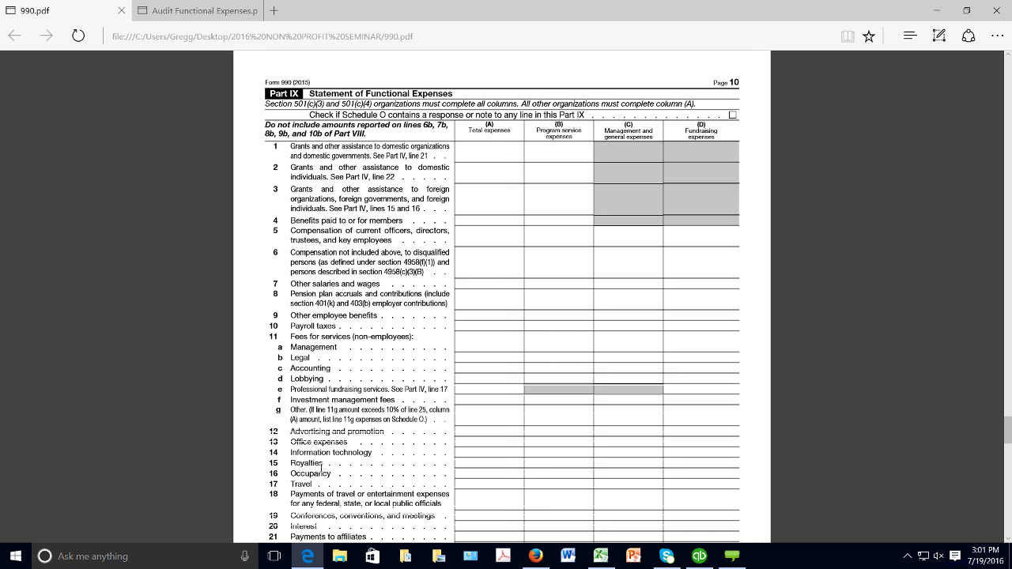
# View the audit's Statement of Functional Expenses in the Audit Functional Expenses PDF
pyautogui.moveTo(233, 81)
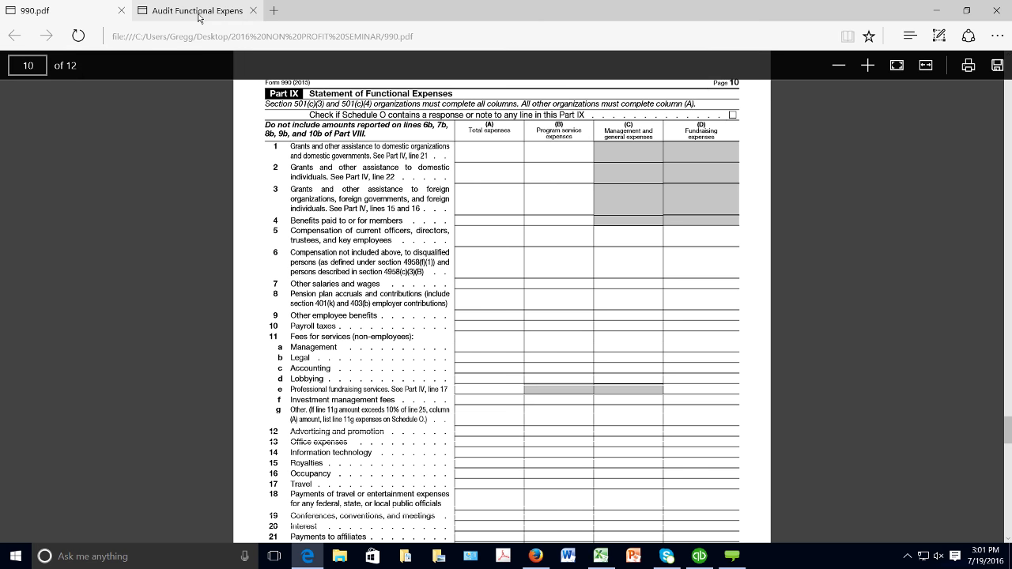
pyautogui.moveTo(197, 17)
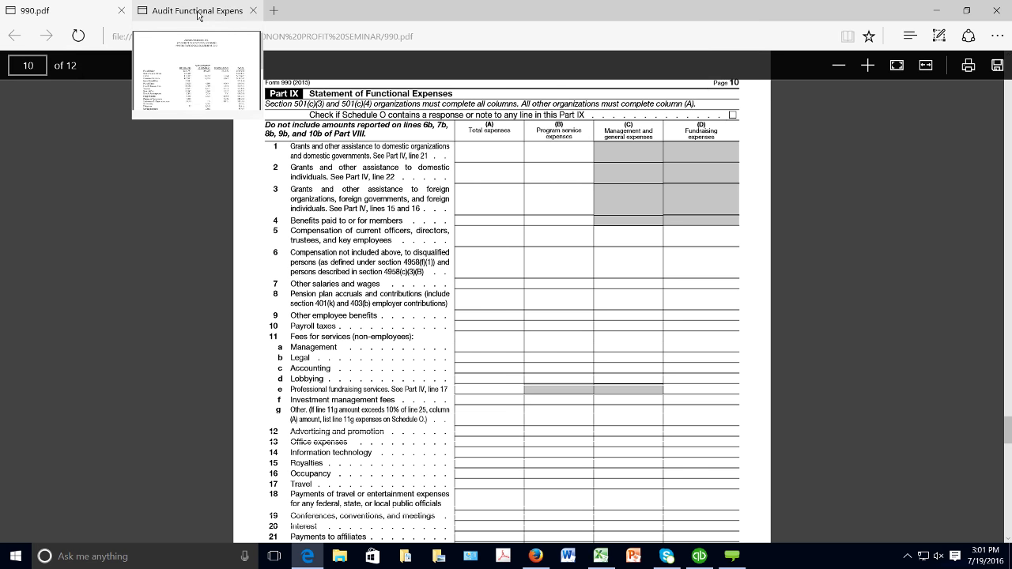
pyautogui.click(197, 16)
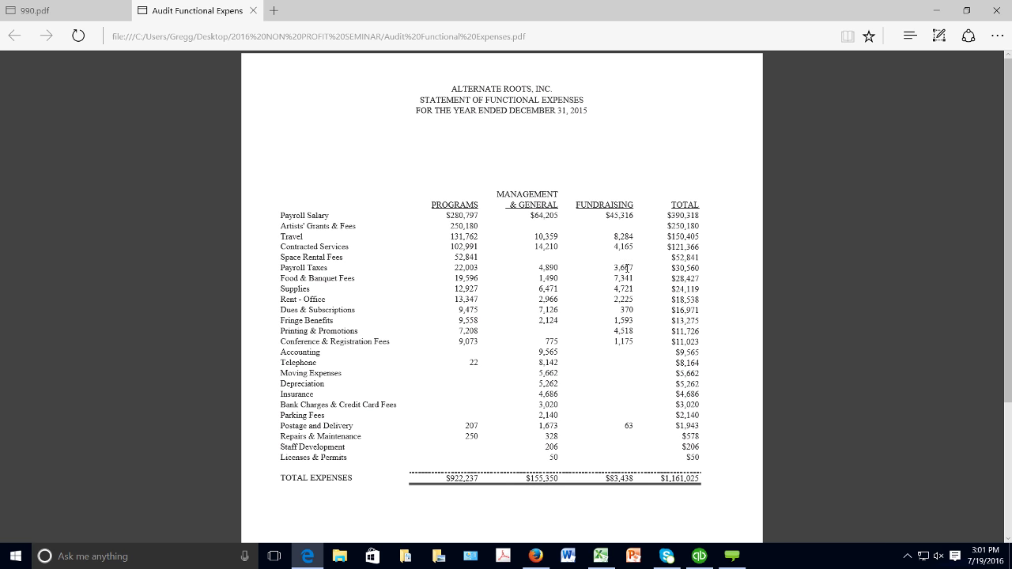
# Switch back to QuickBooks and review the collapsed Profit & Loss by Class report from income down to net income
pyautogui.click(700, 556)
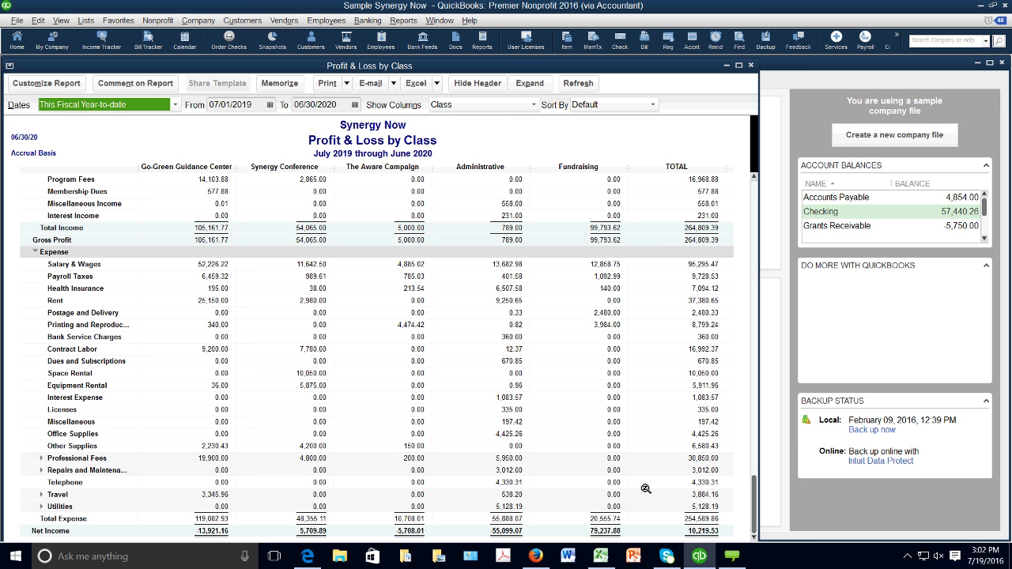
pyautogui.moveTo(755, 506); pyautogui.dragTo(744, 423)
pyautogui.scroll(3, 222, 239)
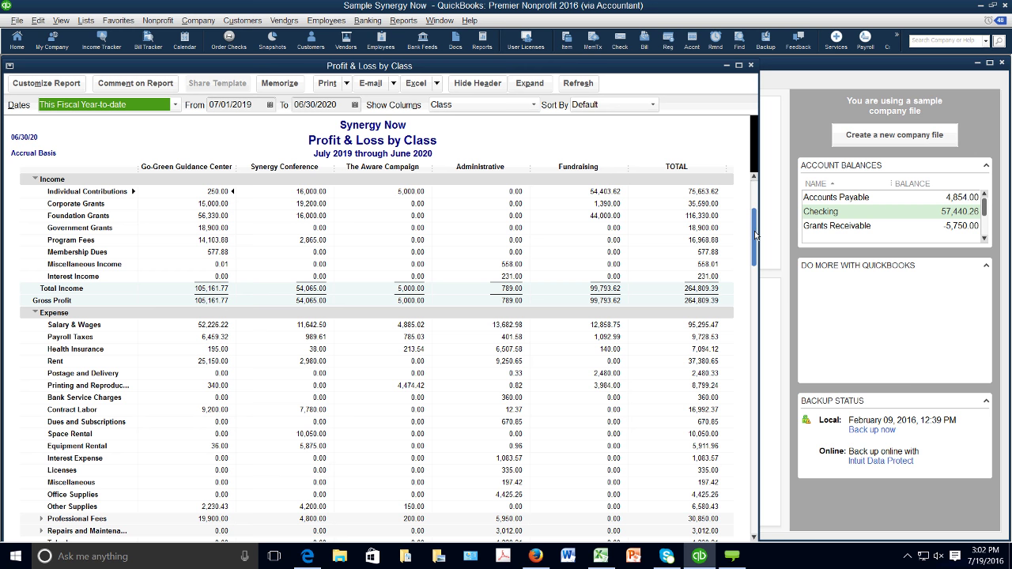
pyautogui.scroll(-1, 755, 235)
pyautogui.scroll(-4, 755, 235)
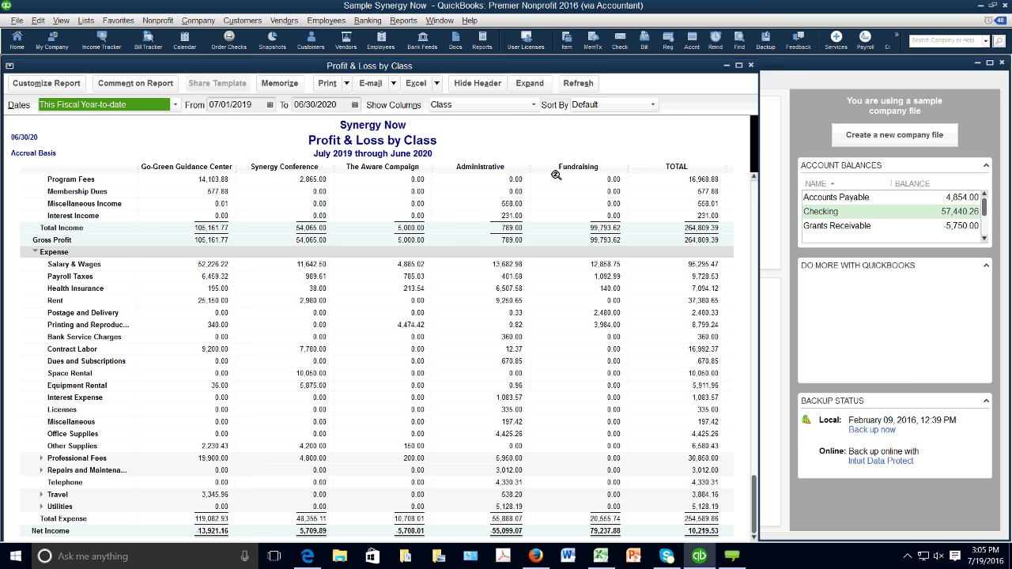
# Open the 2016 Houses of Worship company file from the Class folder
pyautogui.click(17, 20)
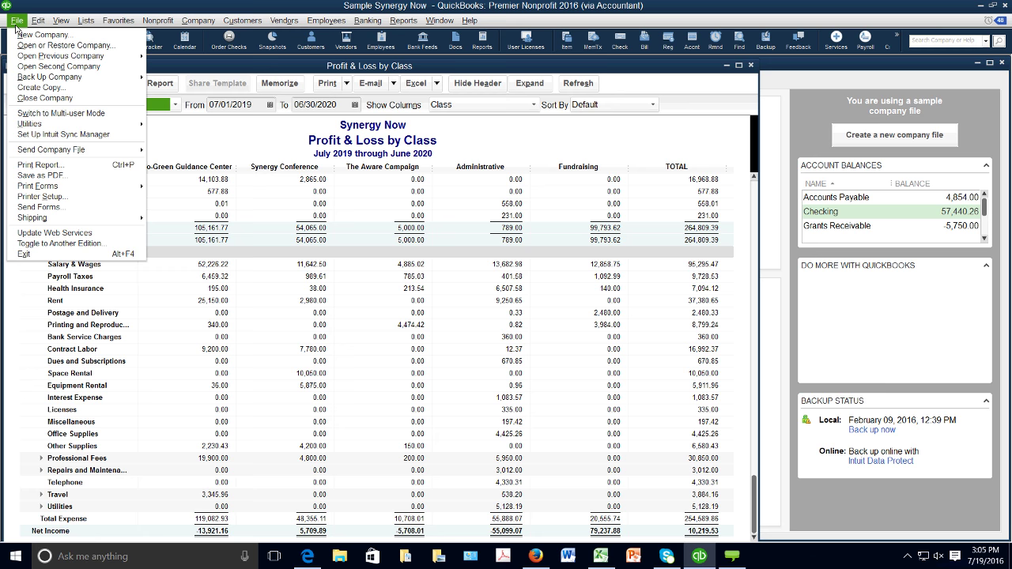
pyautogui.click(55, 45)
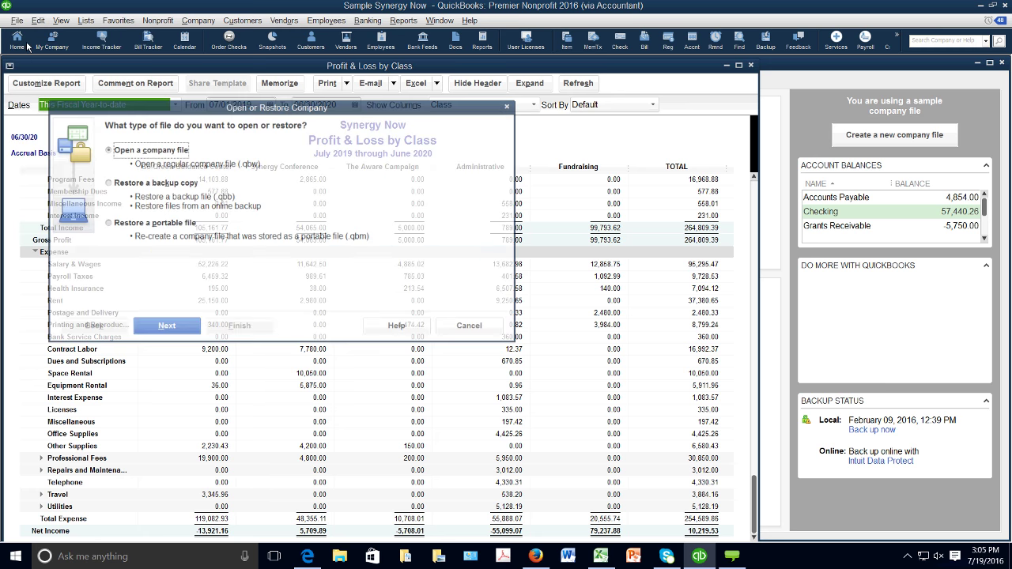
pyautogui.press('Escape')
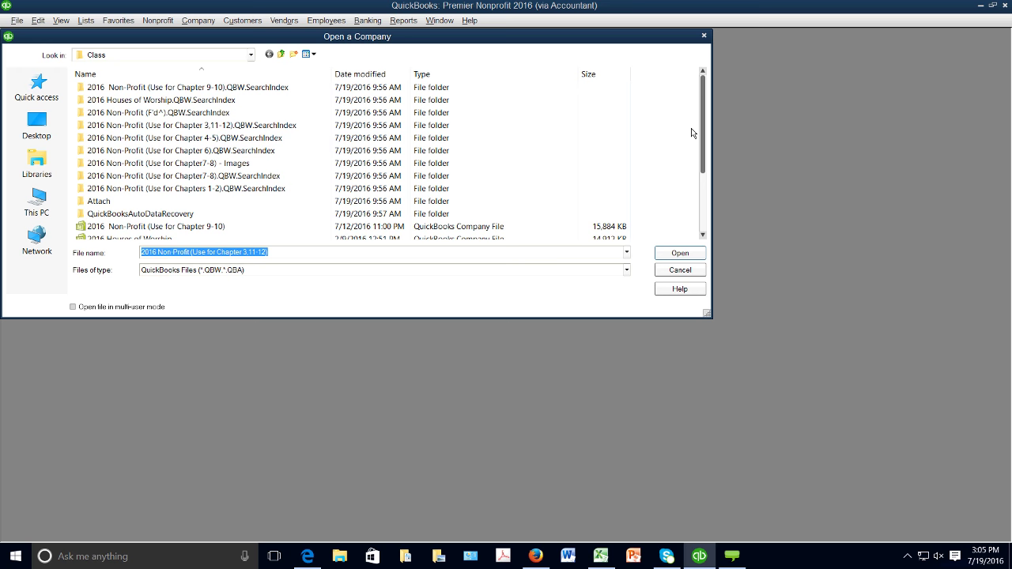
pyautogui.scroll(-3, 691, 133)
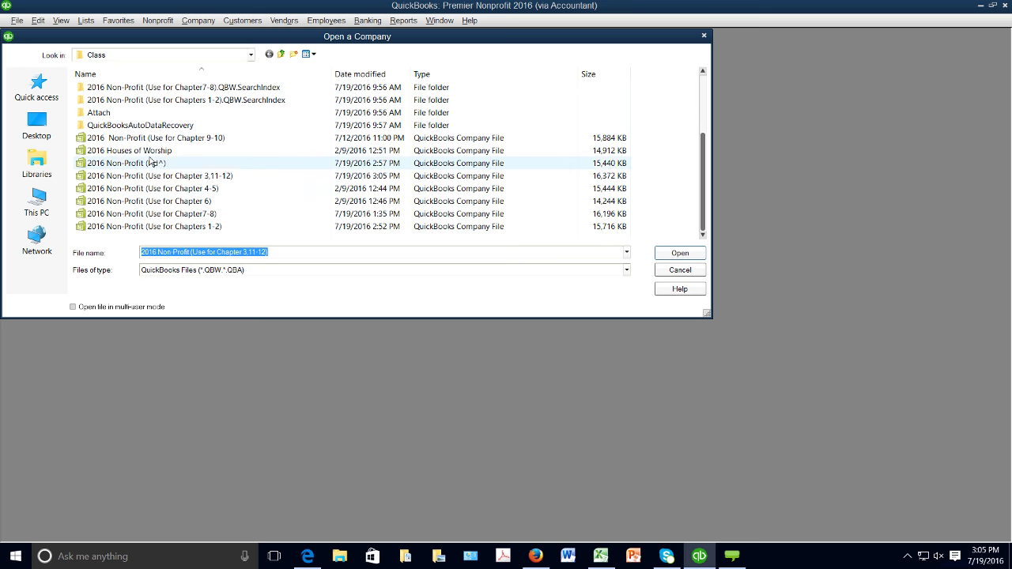
pyautogui.click(149, 151)
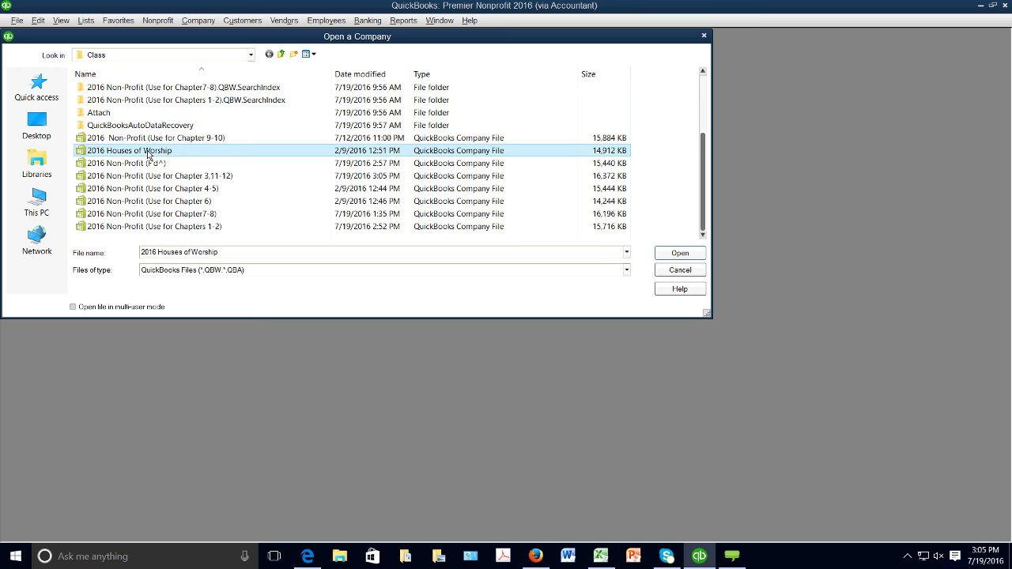
pyautogui.rightClick(148, 152)
pyautogui.click(177, 161)
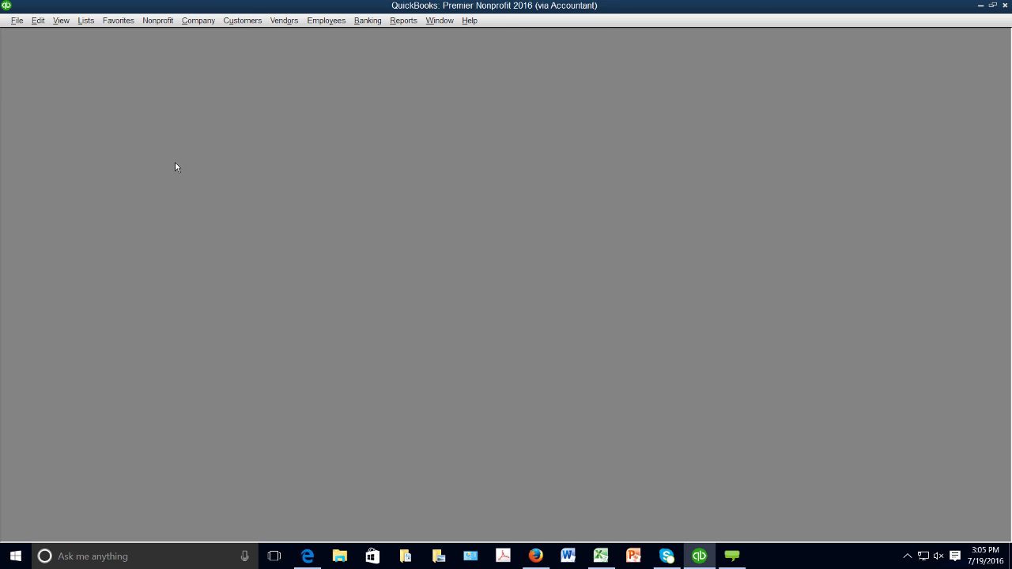
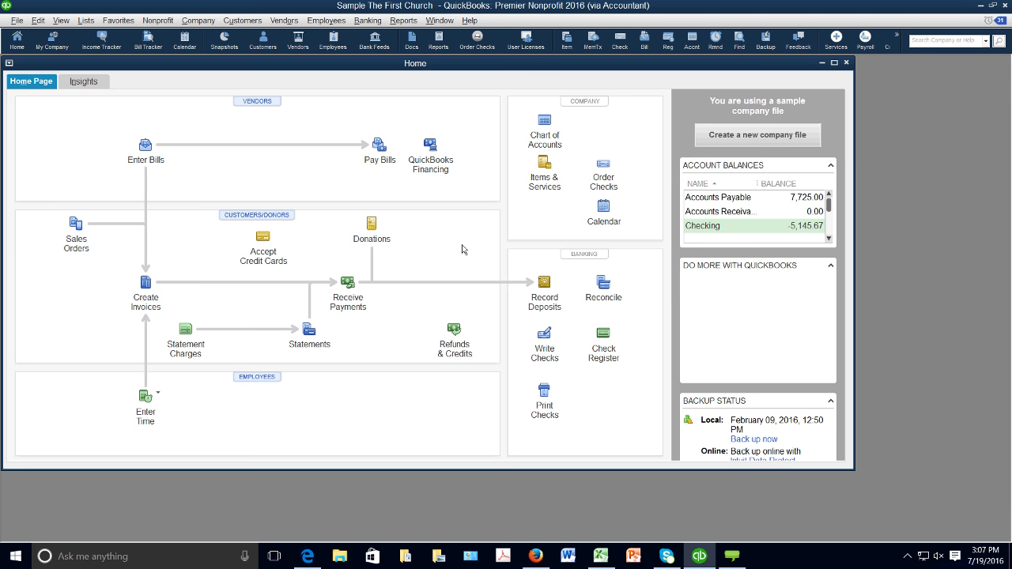
# Run the standard Profit & Loss report for This Fiscal Year and review the expenses by committee
pyautogui.click(403, 20)
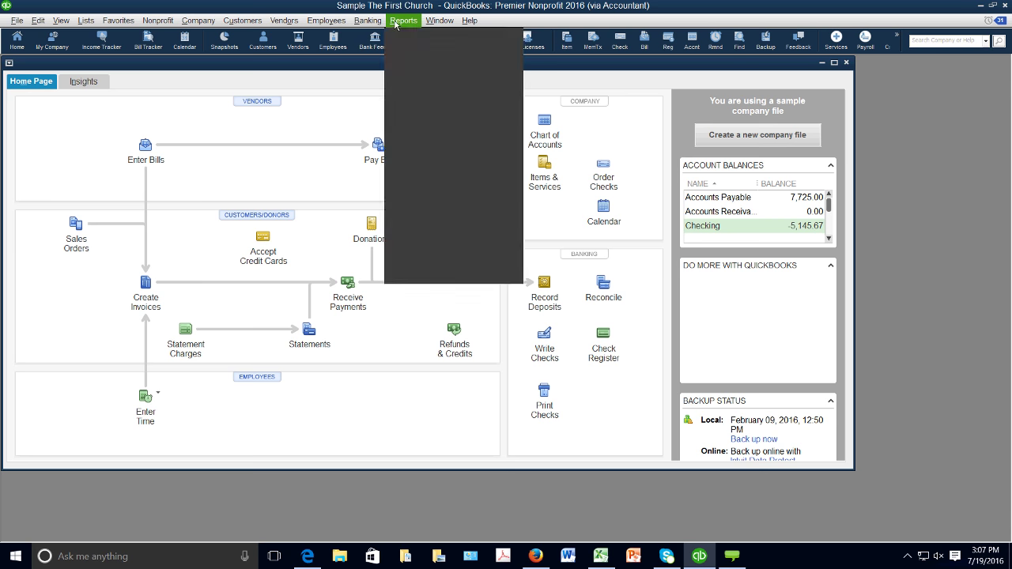
pyautogui.moveTo(422, 108)
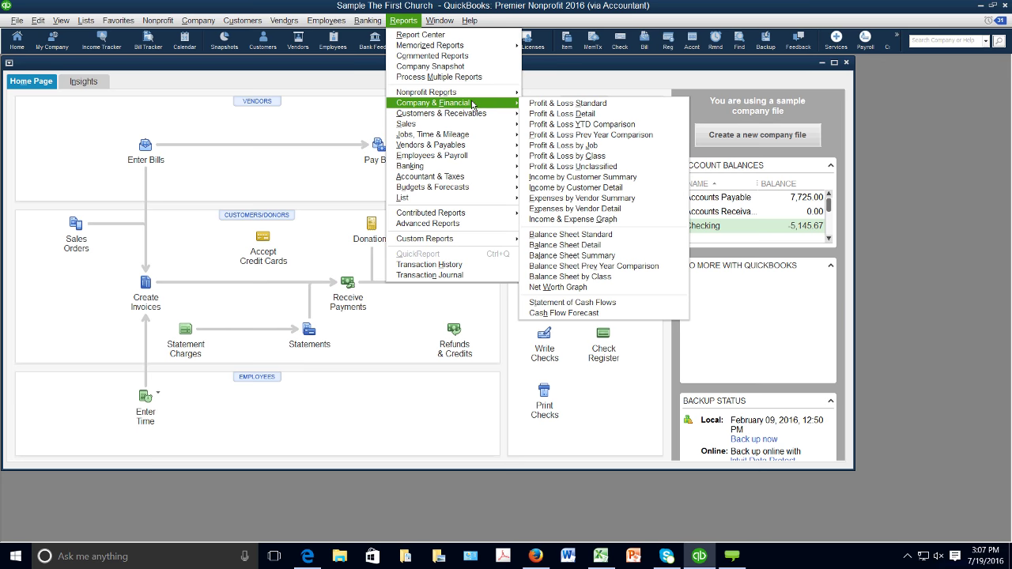
pyautogui.click(553, 103)
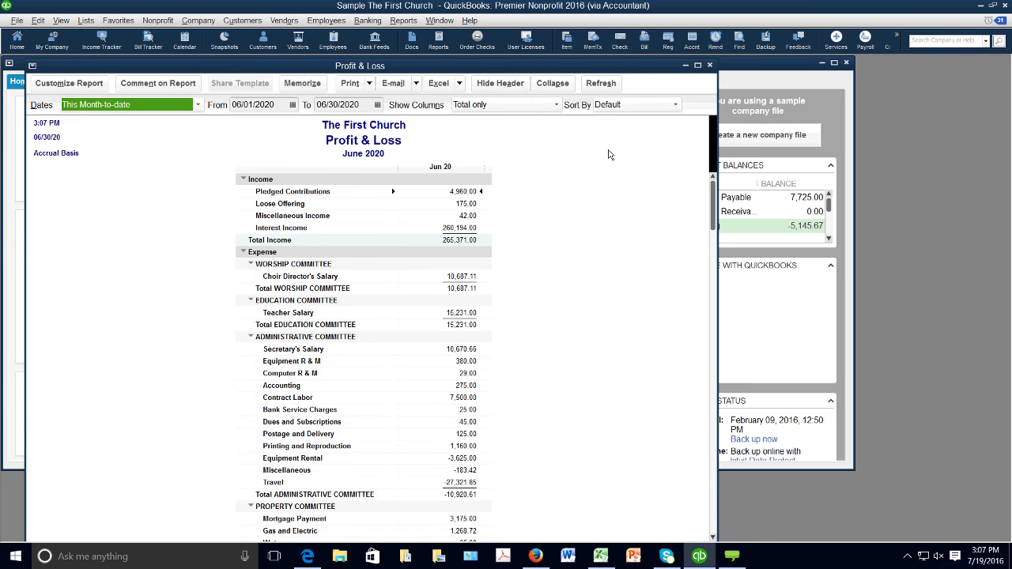
pyautogui.click(198, 107)
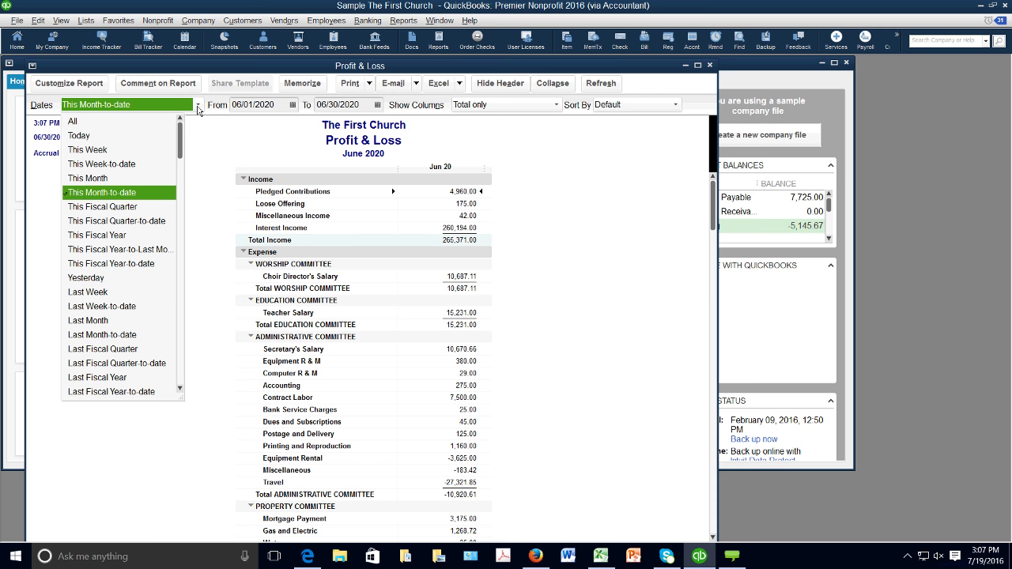
pyautogui.click(127, 236)
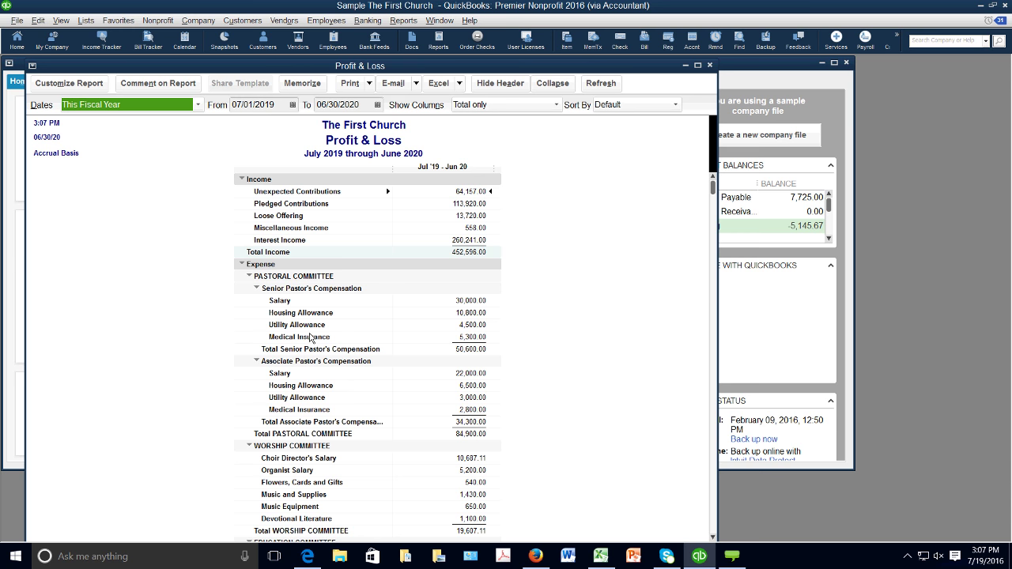
pyautogui.scroll(-3, 310, 337)
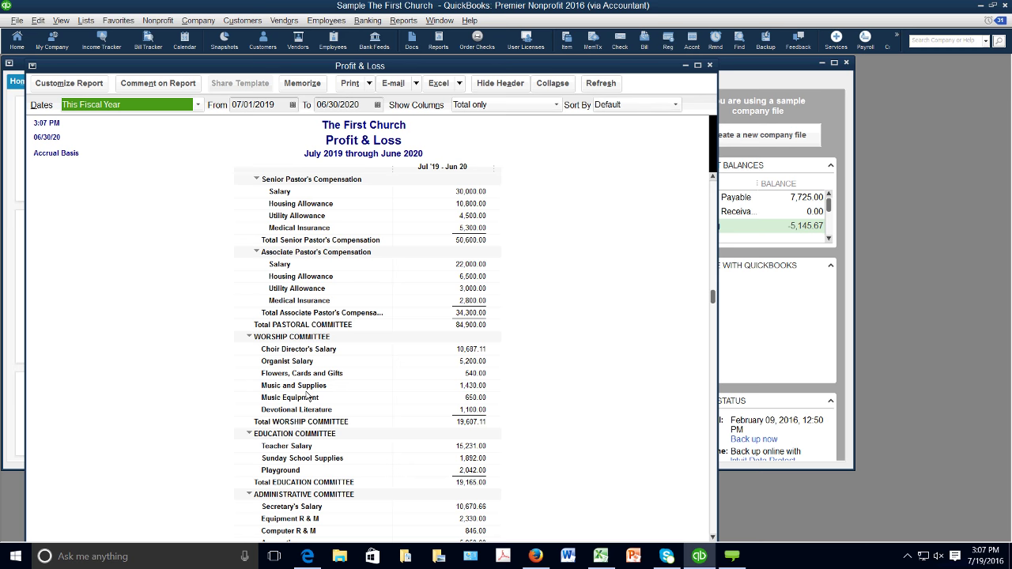
# Finish reviewing the church's committee expenses and open the previous company file 2016 Non-Profit (Use for Chapter 3,11-12)
pyautogui.scroll(-2, 309, 397)
pyautogui.scroll(3, 313, 402)
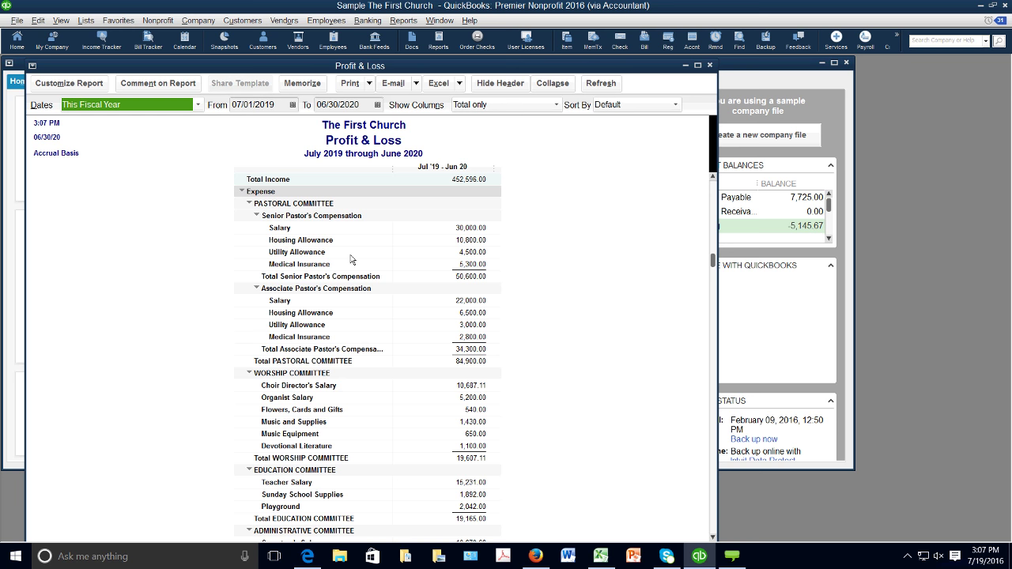
pyautogui.click(18, 22)
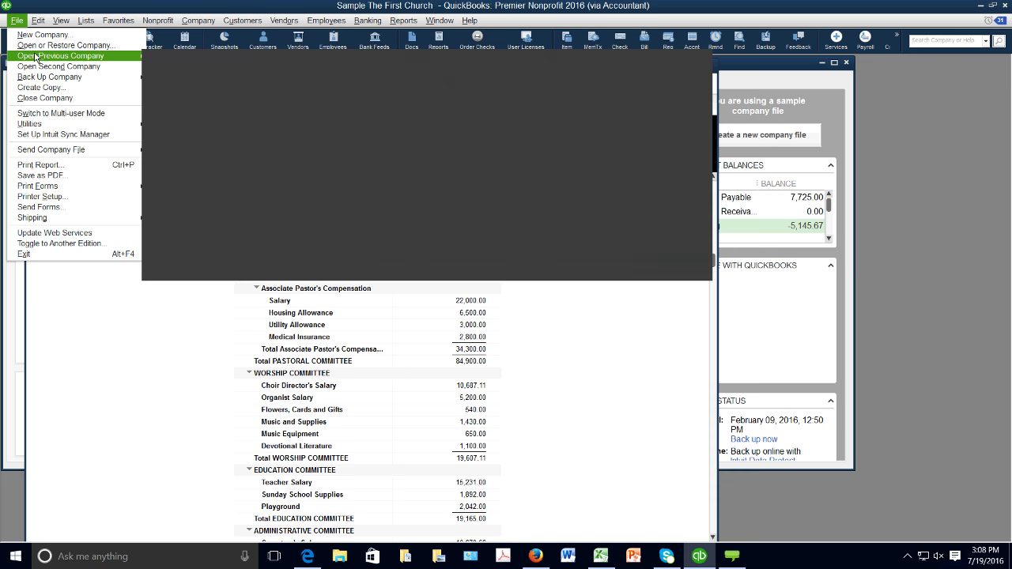
pyautogui.moveTo(37, 57)
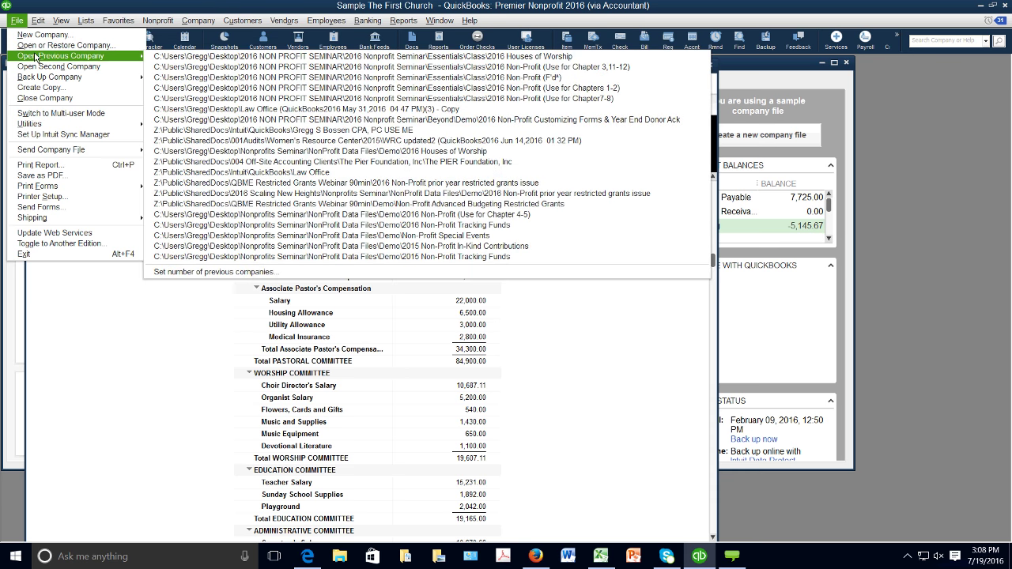
pyautogui.click(198, 66)
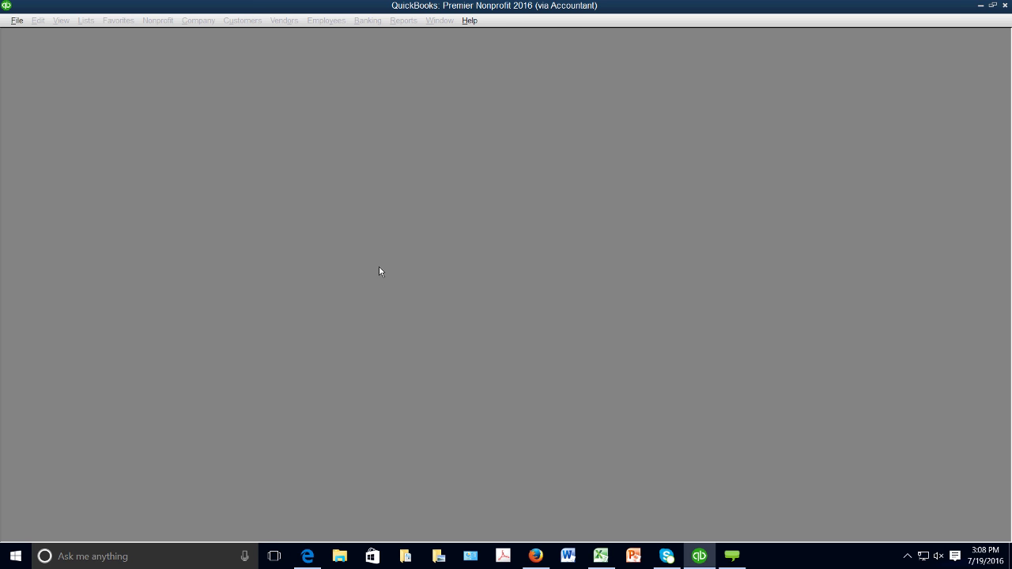
pyautogui.click(504, 250)
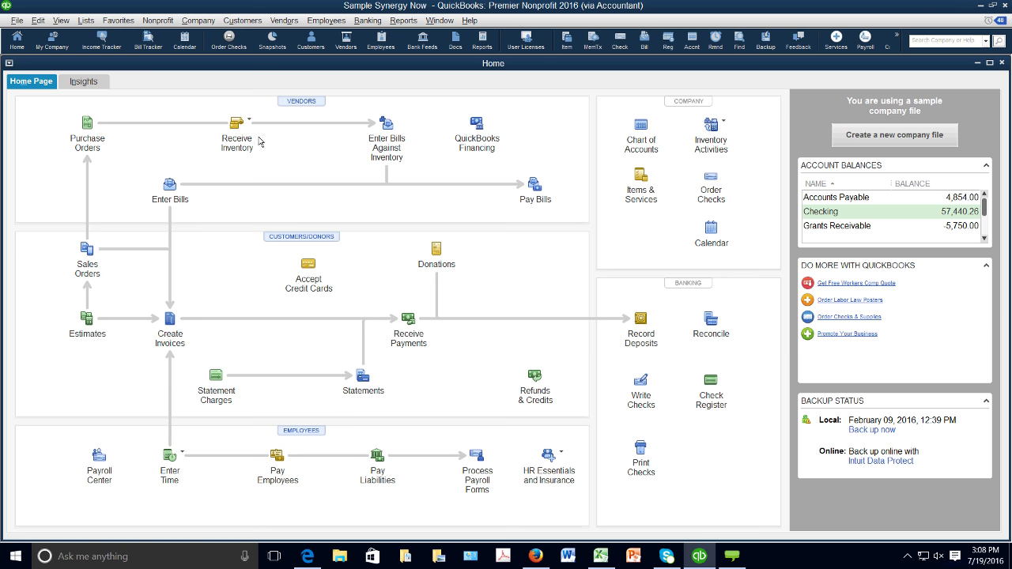
# Start a new budget for fiscal year 2020-21 with the Profit and Loss budget type
pyautogui.click(192, 23)
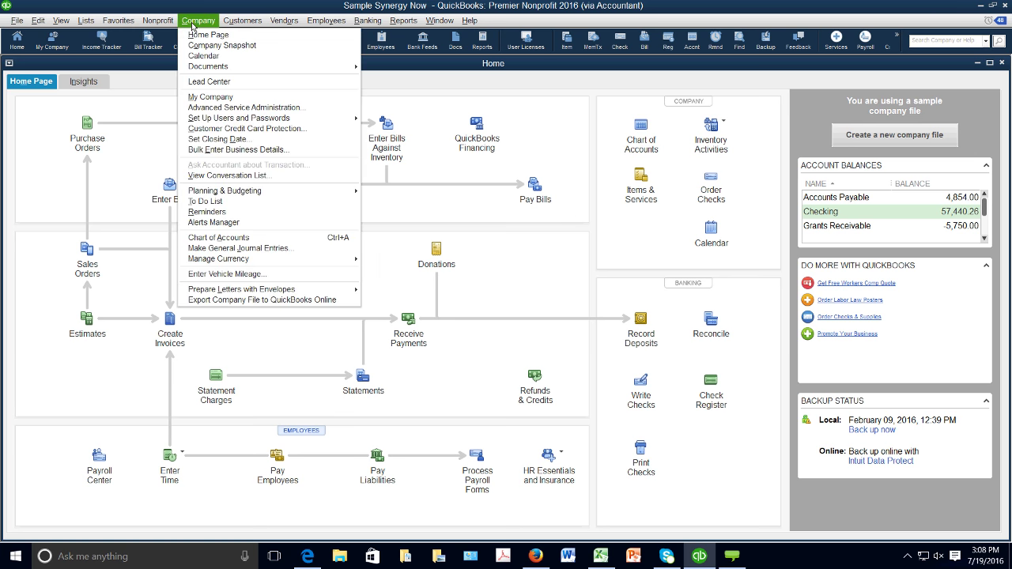
pyautogui.moveTo(223, 195)
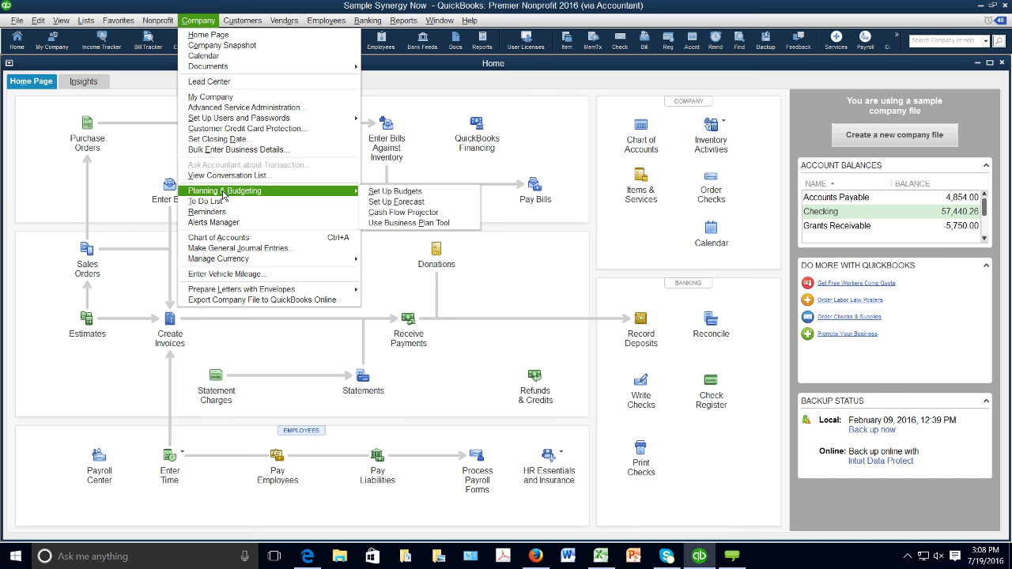
pyautogui.click(375, 195)
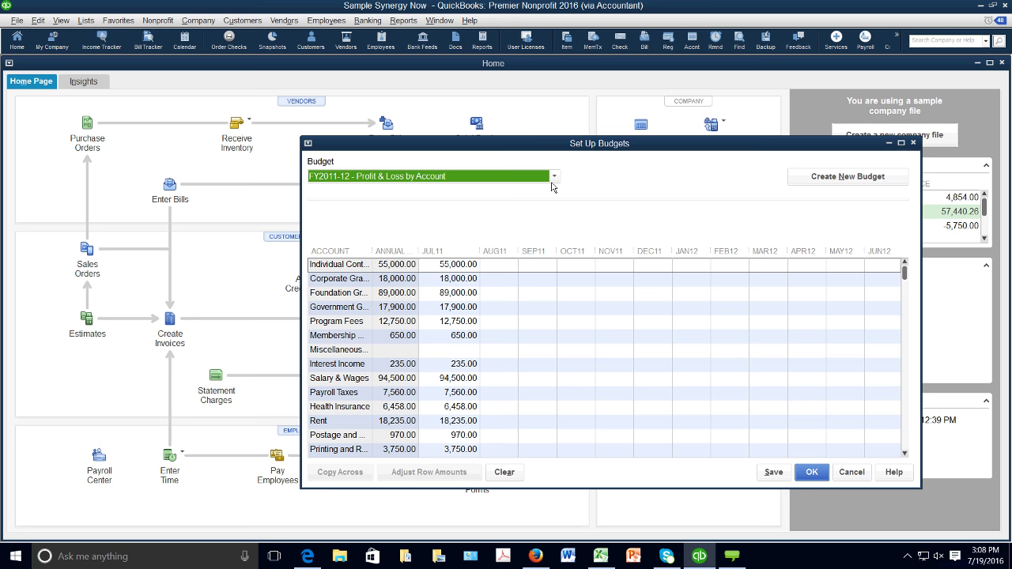
pyautogui.click(803, 183)
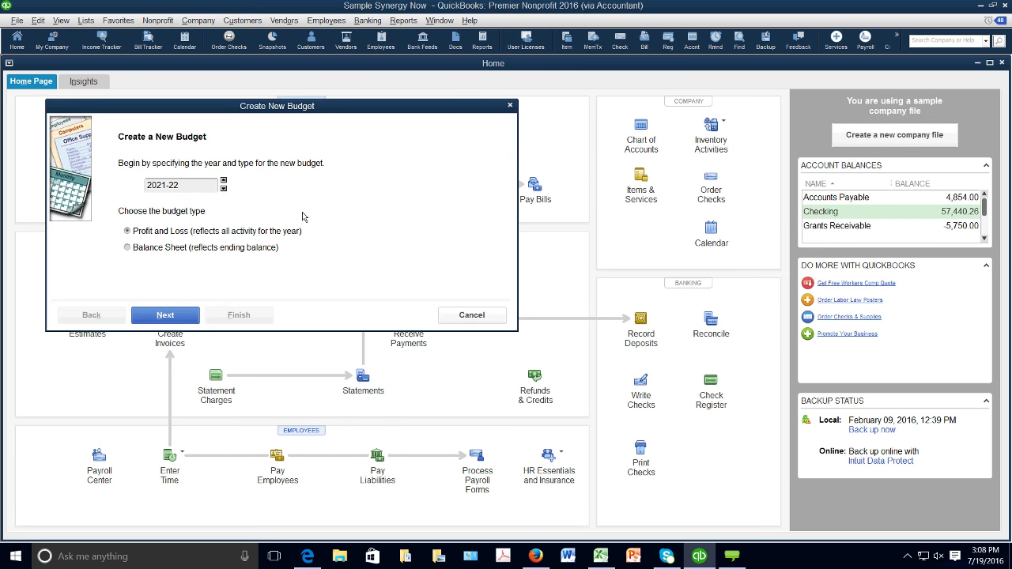
pyautogui.click(223, 189)
pyautogui.click(223, 181)
pyautogui.click(223, 189)
pyautogui.click(128, 247)
pyautogui.click(134, 234)
pyautogui.click(165, 315)
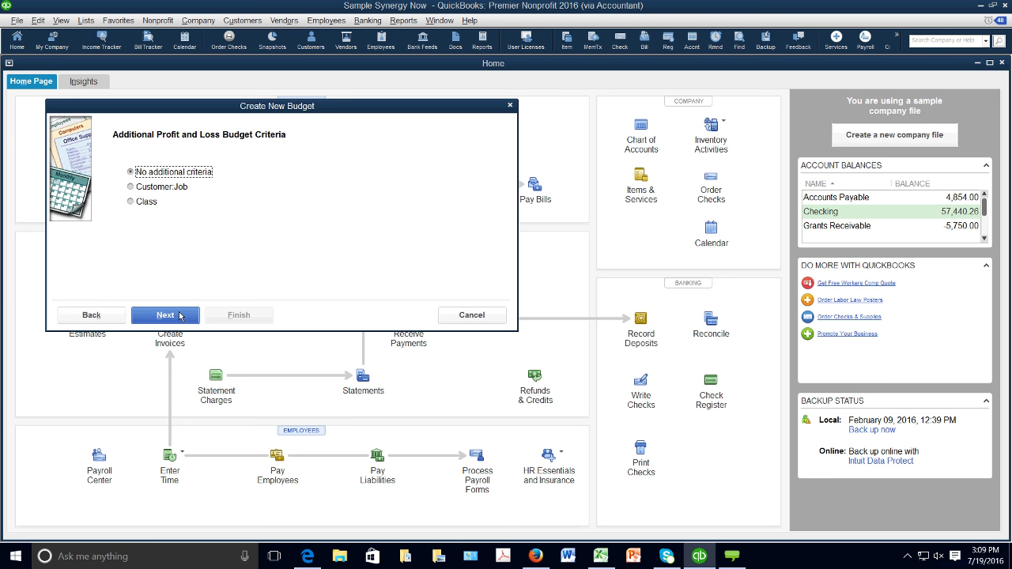
# Create the new budget from scratch with no additional criteria
pyautogui.click(180, 316)
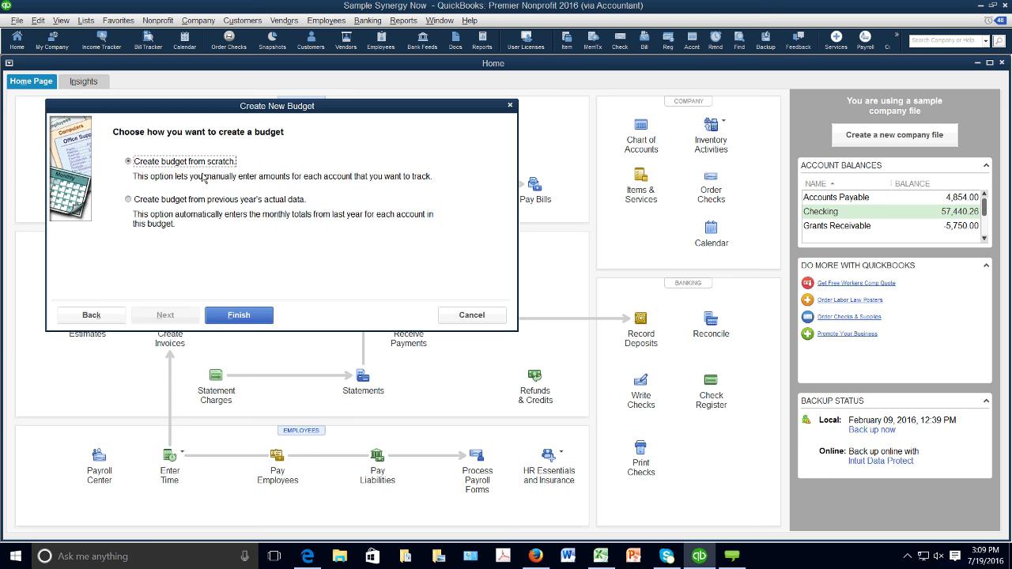
pyautogui.click(129, 200)
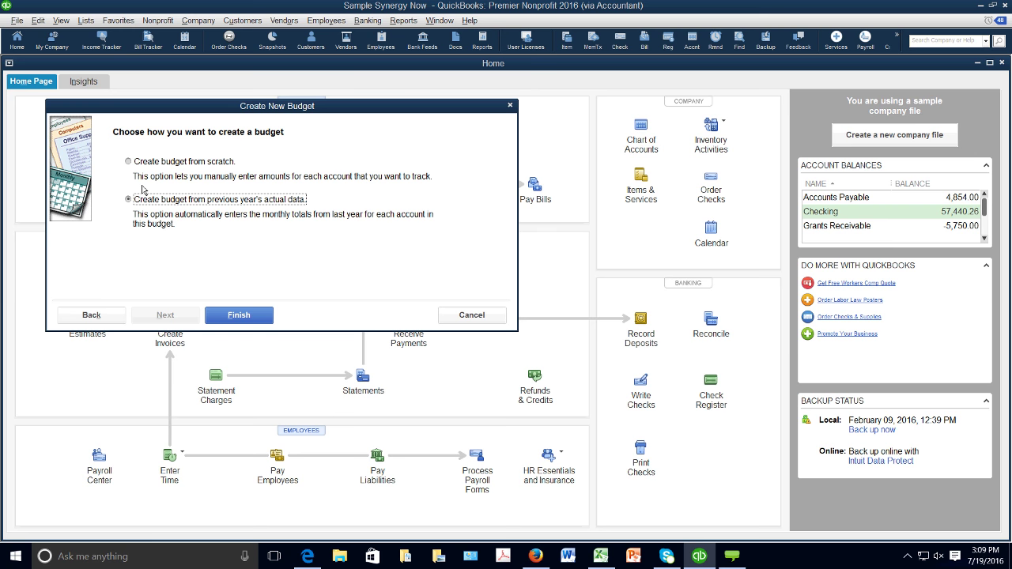
pyautogui.press('Up')
pyautogui.click(239, 316)
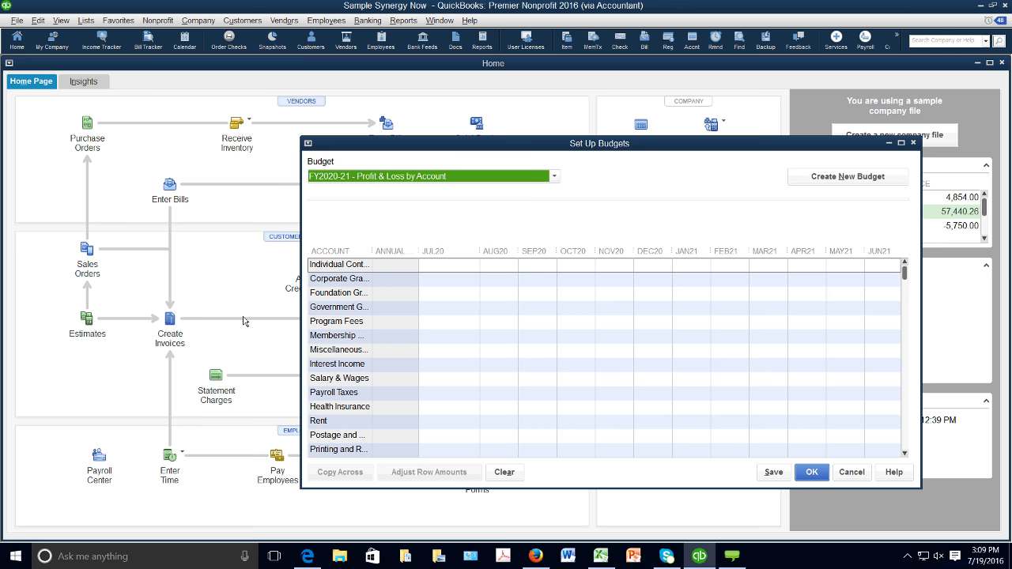
# Reposition and widen the Set Up Budgets window and adjust the Account, Annual Total and July column widths
pyautogui.doubleClick(372, 252)
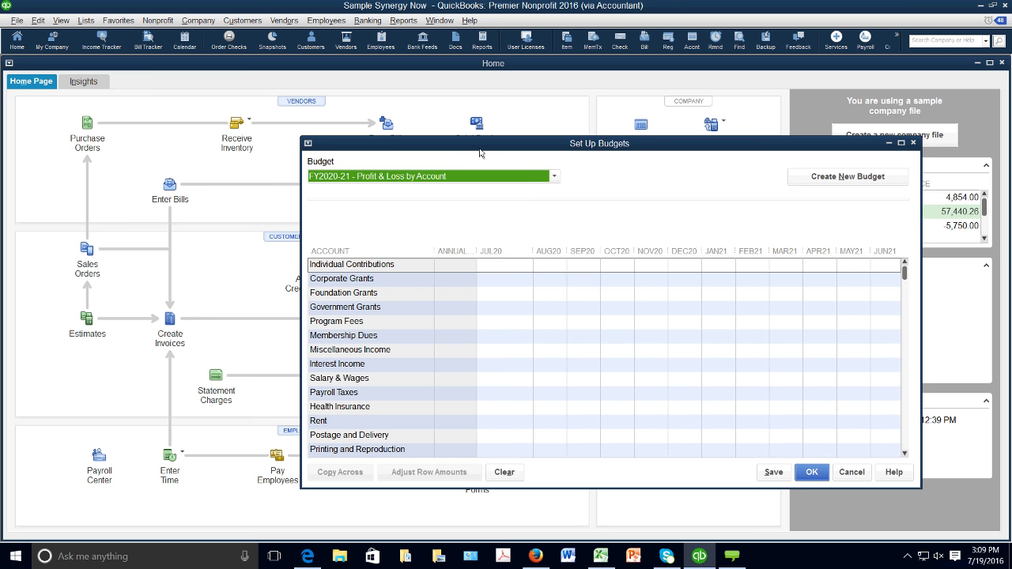
pyautogui.moveTo(479, 152); pyautogui.dragTo(379, 104)
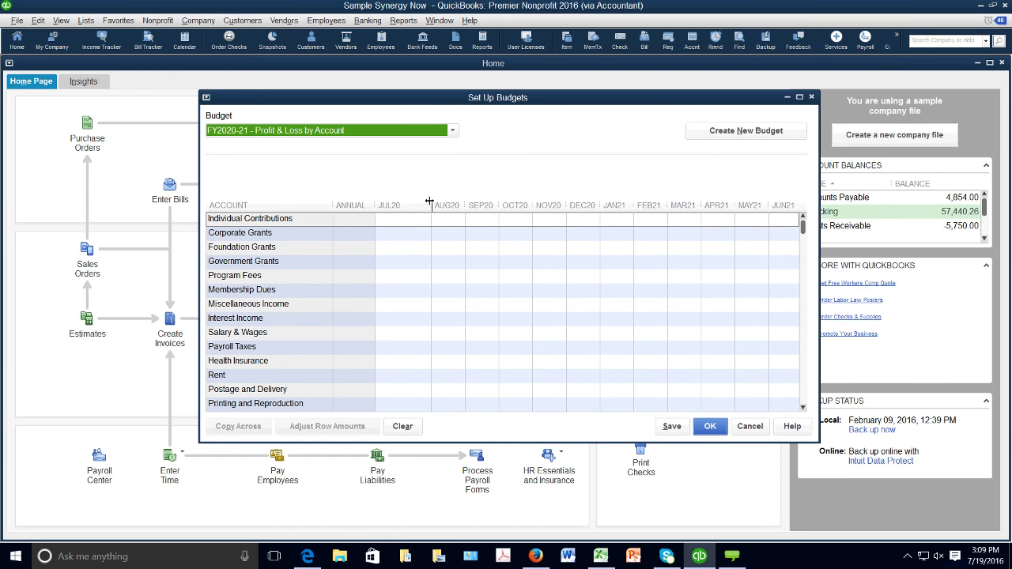
pyautogui.moveTo(429, 202); pyautogui.dragTo(418, 204)
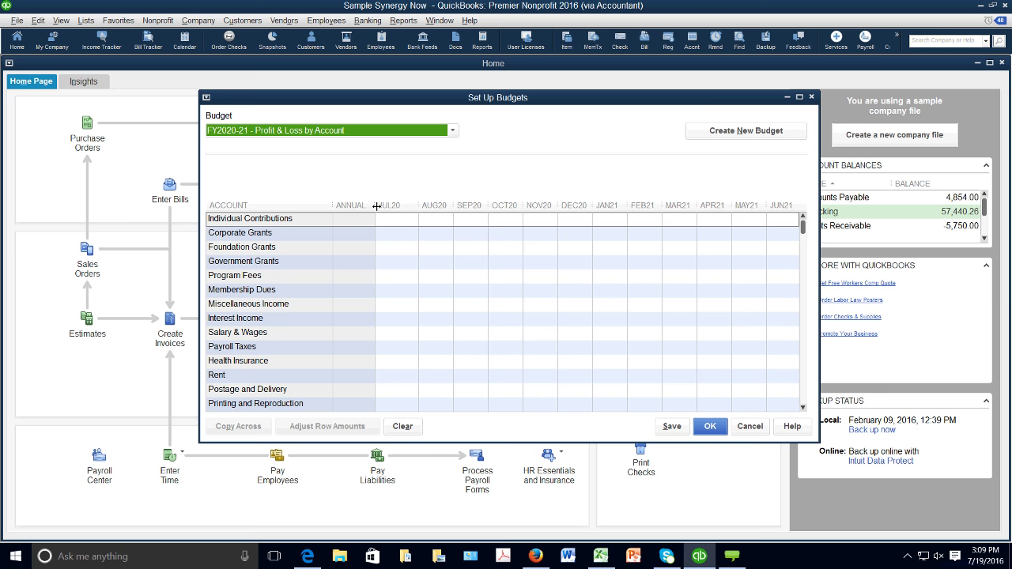
pyautogui.moveTo(375, 205); pyautogui.dragTo(403, 207)
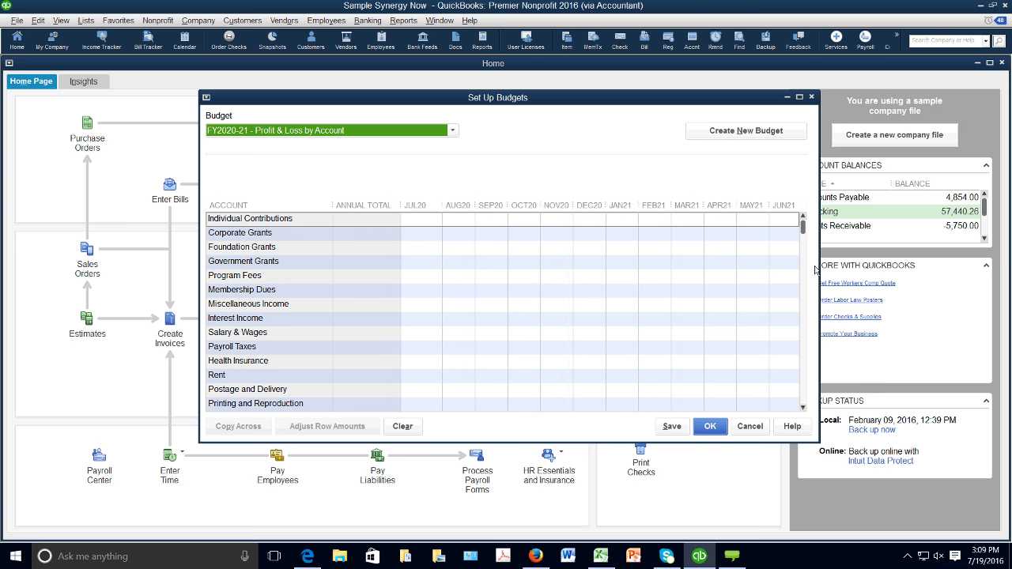
pyautogui.moveTo(815, 271); pyautogui.dragTo(948, 271)
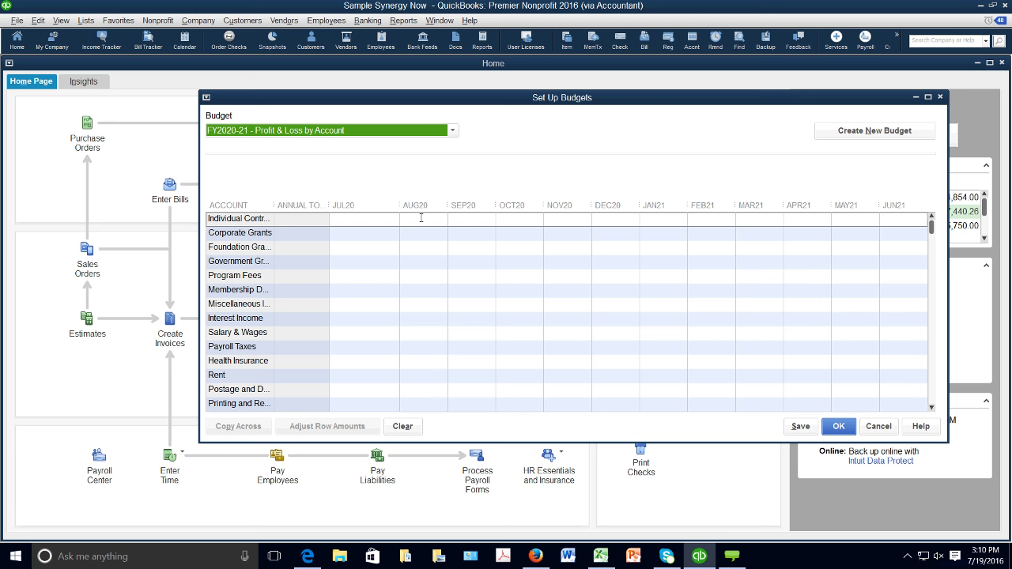
# Budget Individual Contributions at 4,000 for July, 5,000 for August and 10,000 for September 2020
pyautogui.press('Tab')
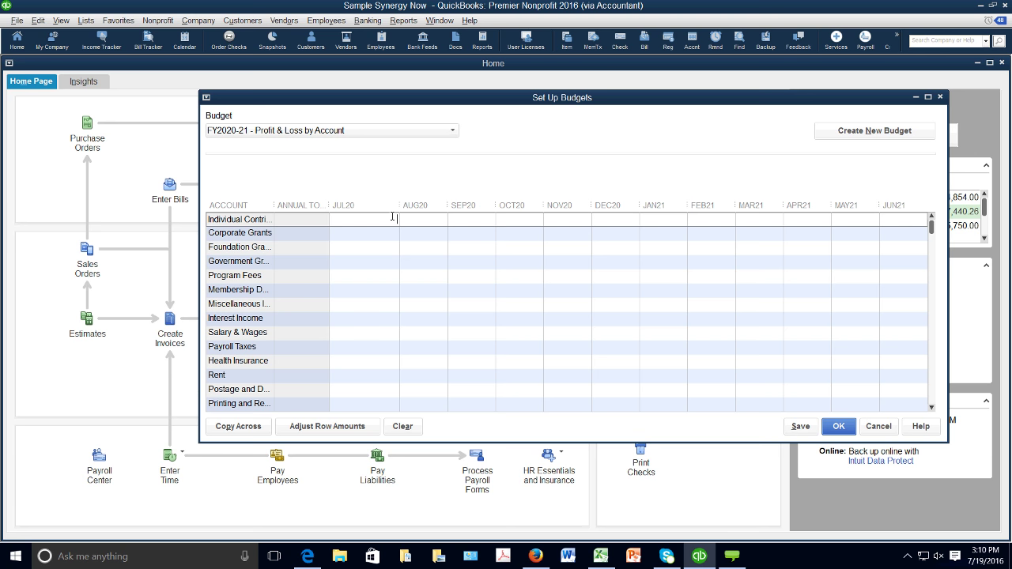
pyautogui.write('4000')
pyautogui.press('Tab')
pyautogui.write('5000')
pyautogui.press('Tab')
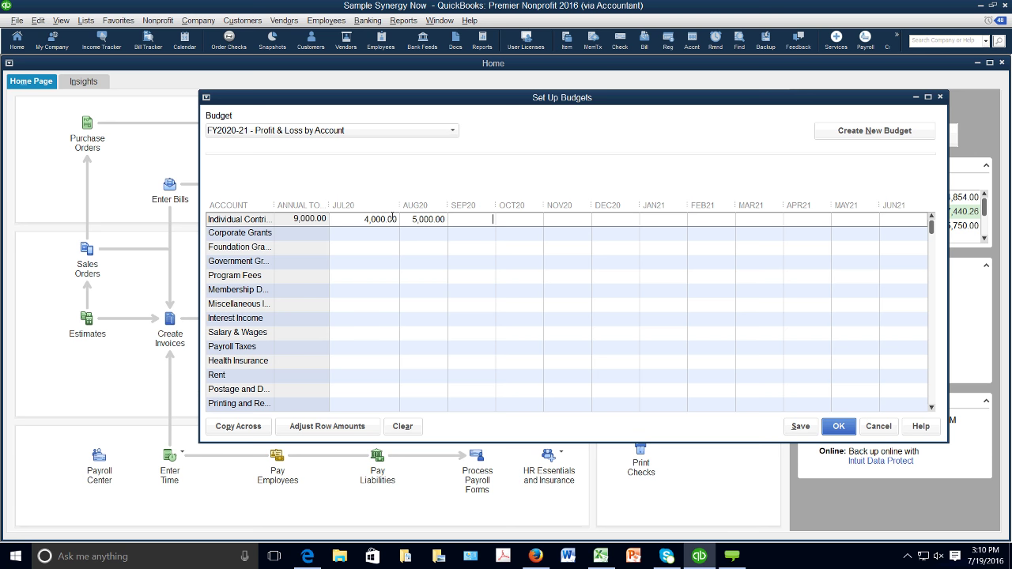
pyautogui.write('10,000')
pyautogui.press('Tab')
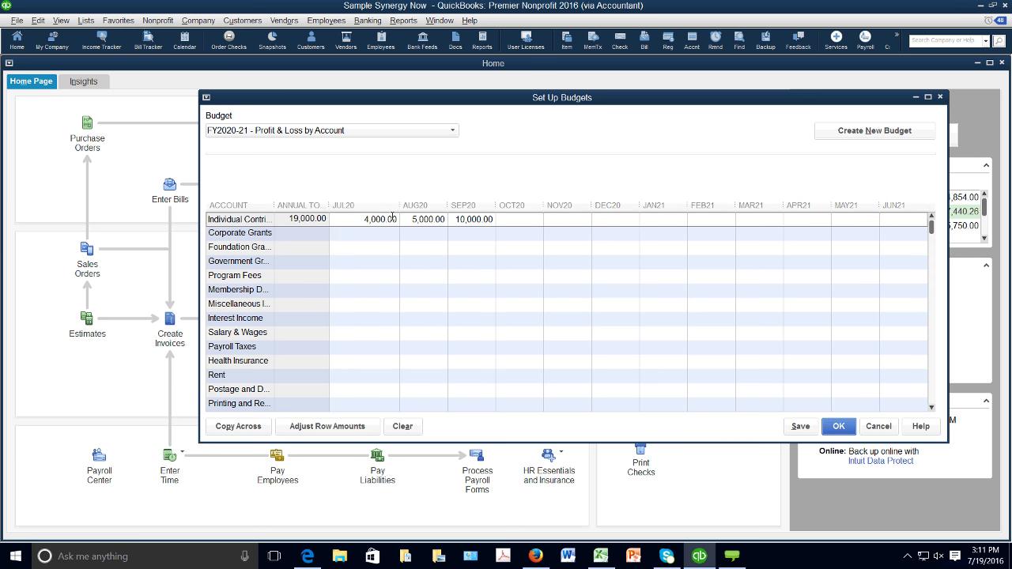
# Widen the Account column, then budget Rent at 2,400 for July and copy it across the remaining months
pyautogui.moveTo(274, 203); pyautogui.dragTo(294, 203)
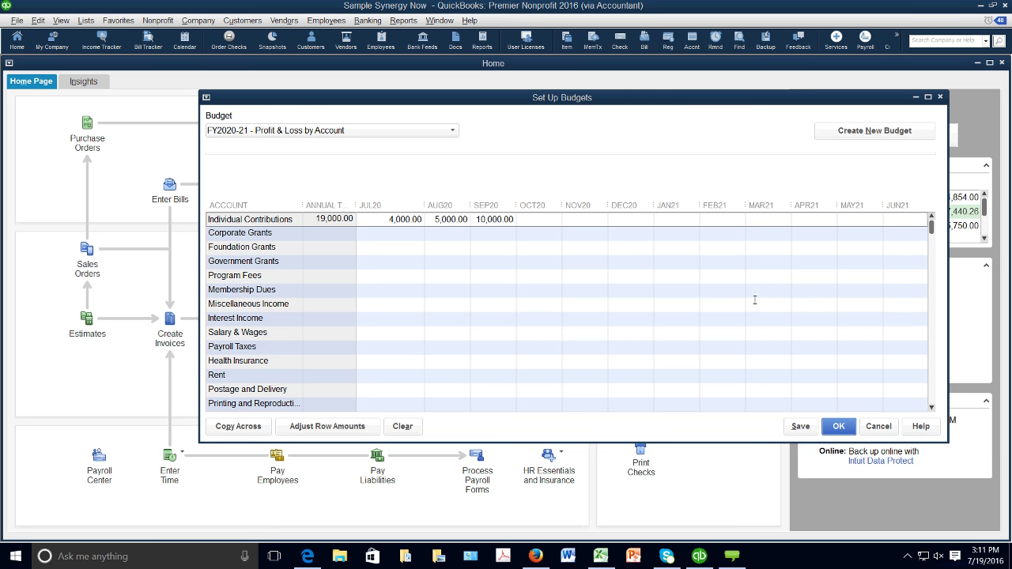
pyautogui.click(383, 375)
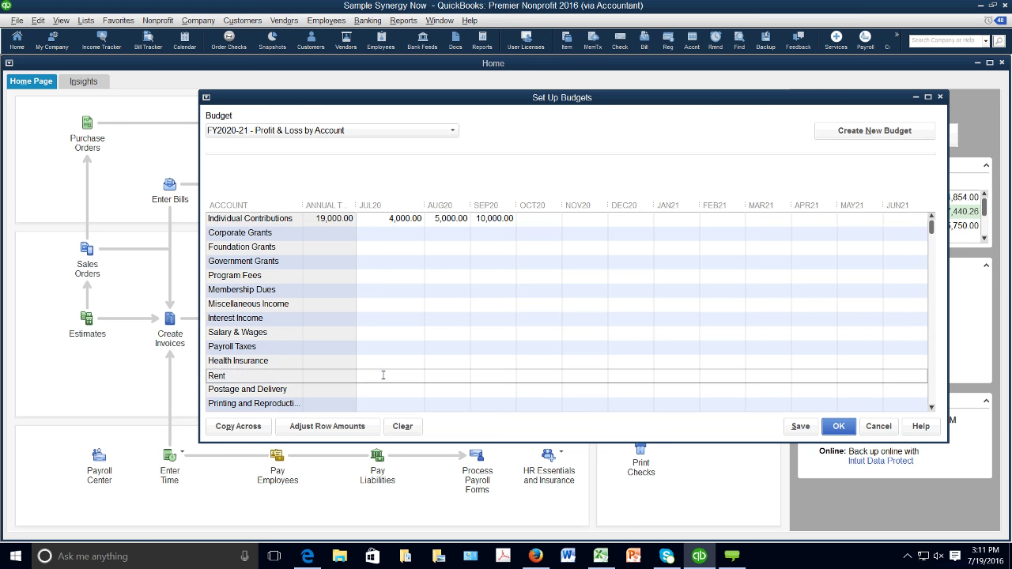
pyautogui.write('2400')
pyautogui.moveTo(403, 376); pyautogui.dragTo(420, 376)
pyautogui.click(238, 427)
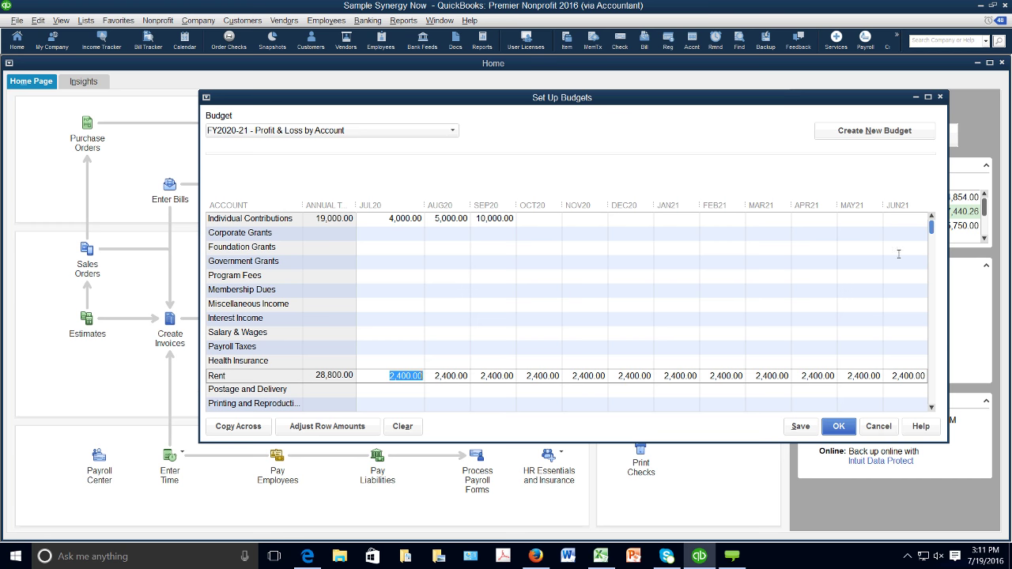
# Budget the Electric utilities account at 650 for July and 700 for August 2020
pyautogui.scroll(-3, 931, 232)
pyautogui.scroll(-7, 931, 232)
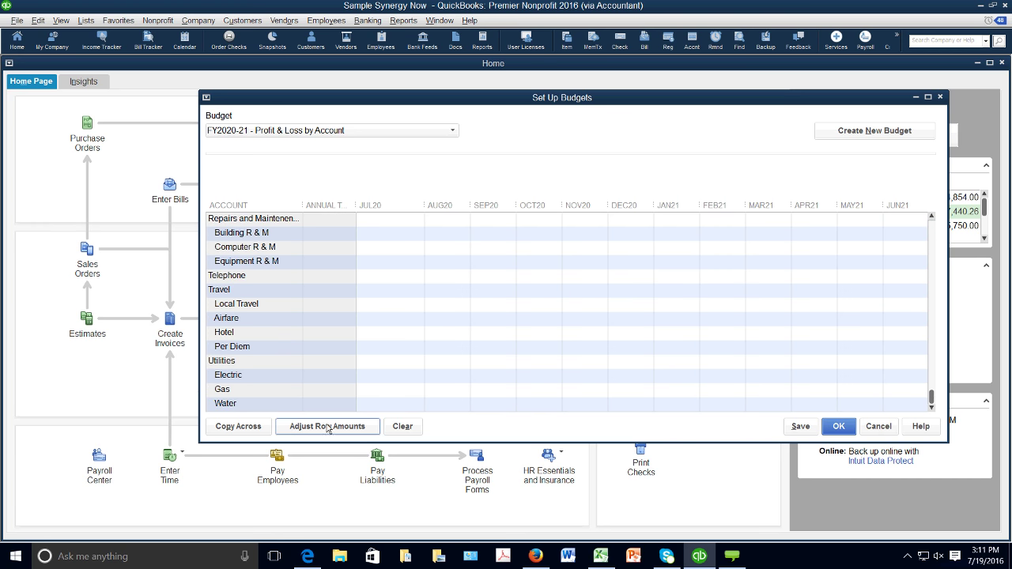
pyautogui.click(411, 376)
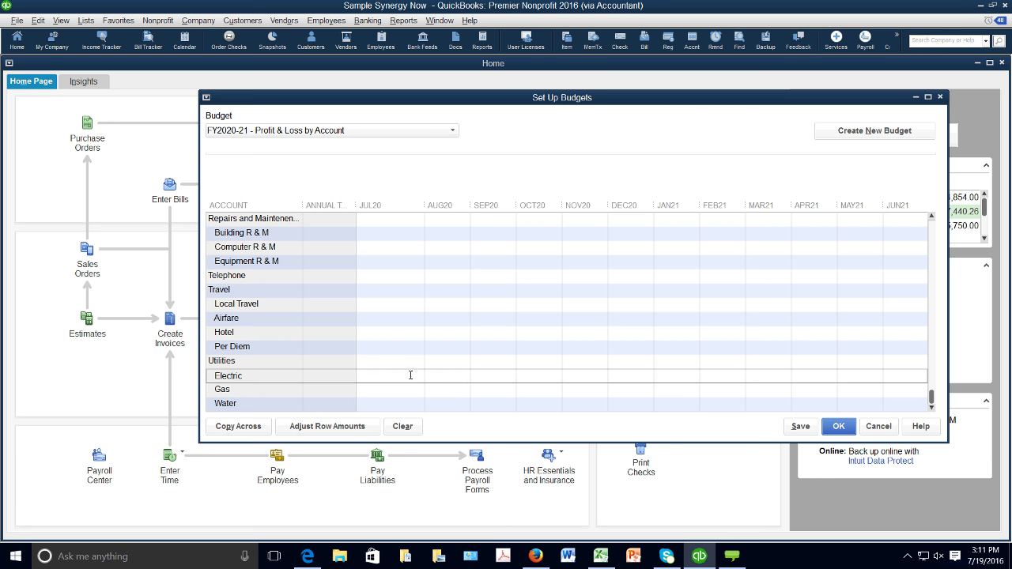
pyautogui.write('6500')
pyautogui.press('BackSpace')
pyautogui.press('Tab')
pyautogui.write('700')
pyautogui.press('Tab')
# Adjust the Electric row from the selected August amount, decreasing each remaining month by 5% with compounding enabled
pyautogui.moveTo(440, 376); pyautogui.dragTo(472, 377)
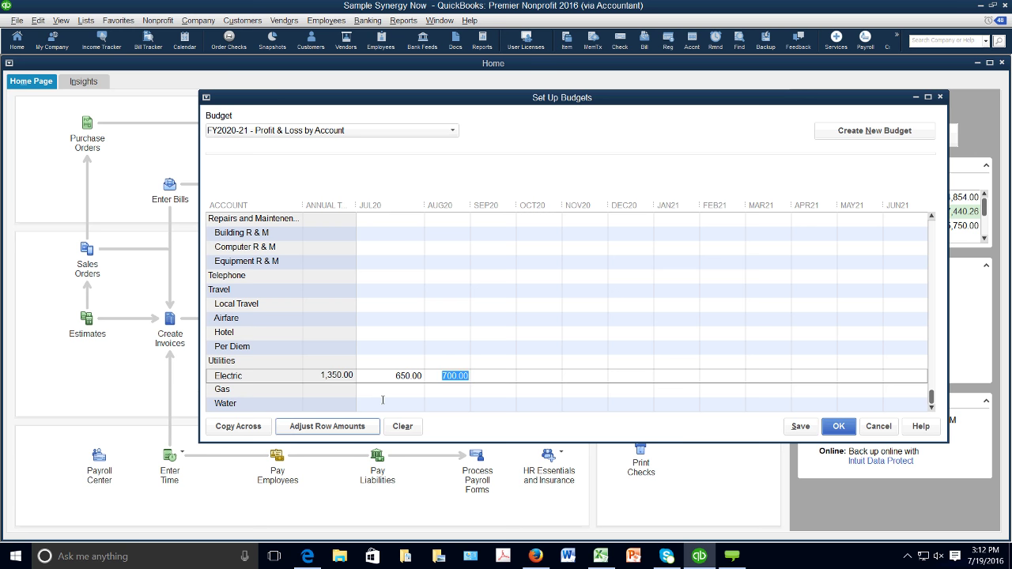
pyautogui.click(351, 427)
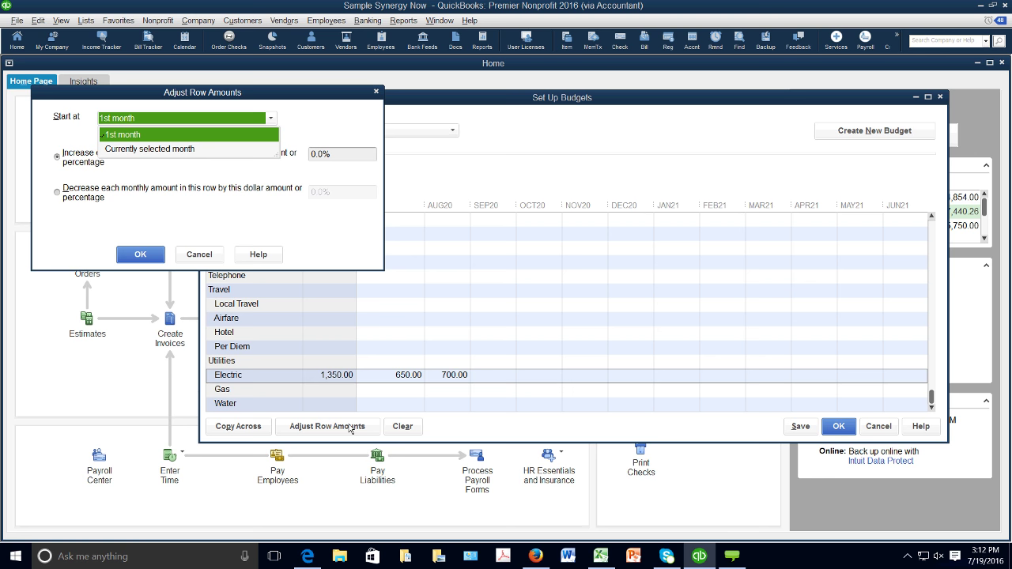
pyautogui.click(163, 150)
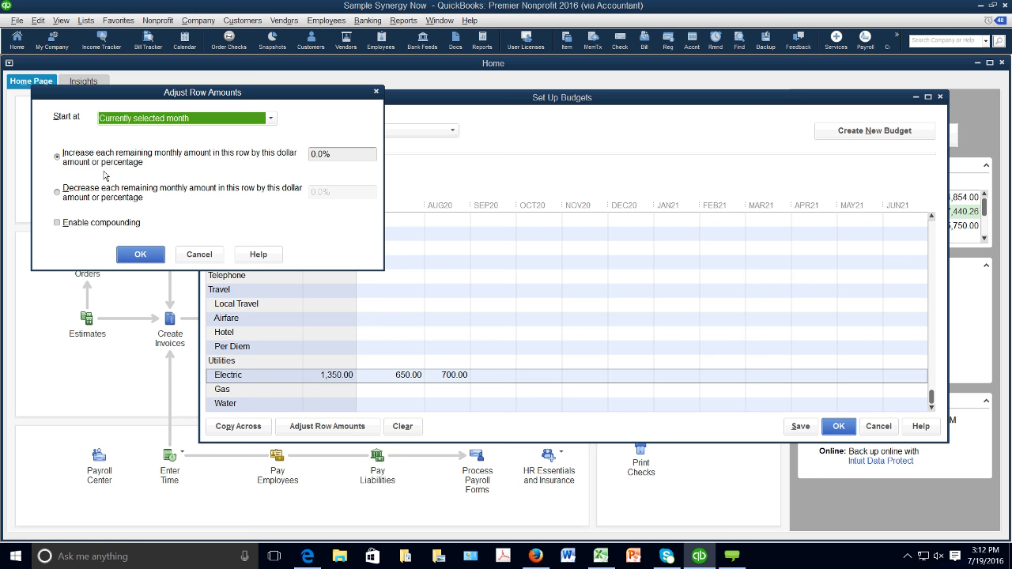
pyautogui.click(65, 194)
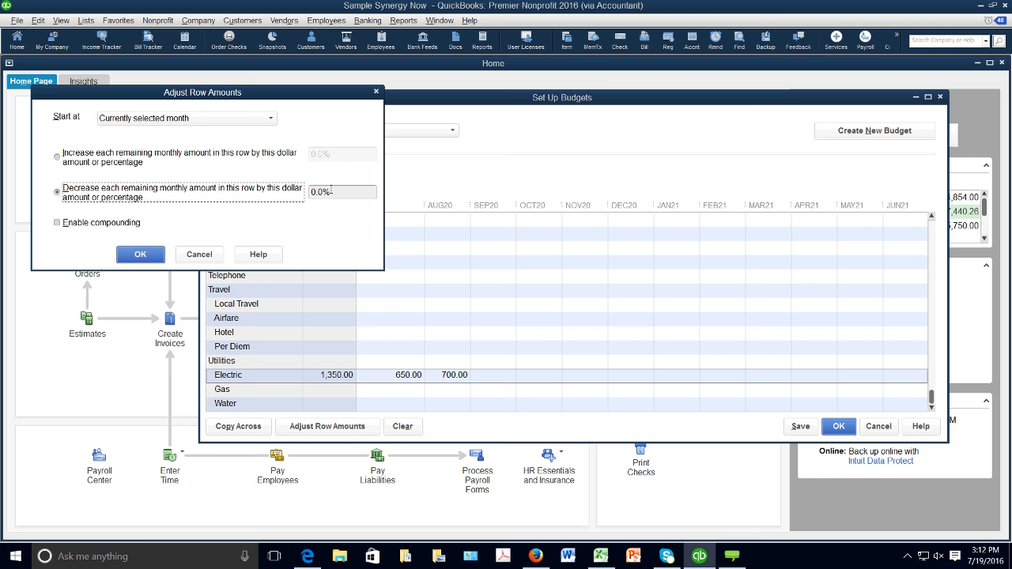
pyautogui.press('Tab')
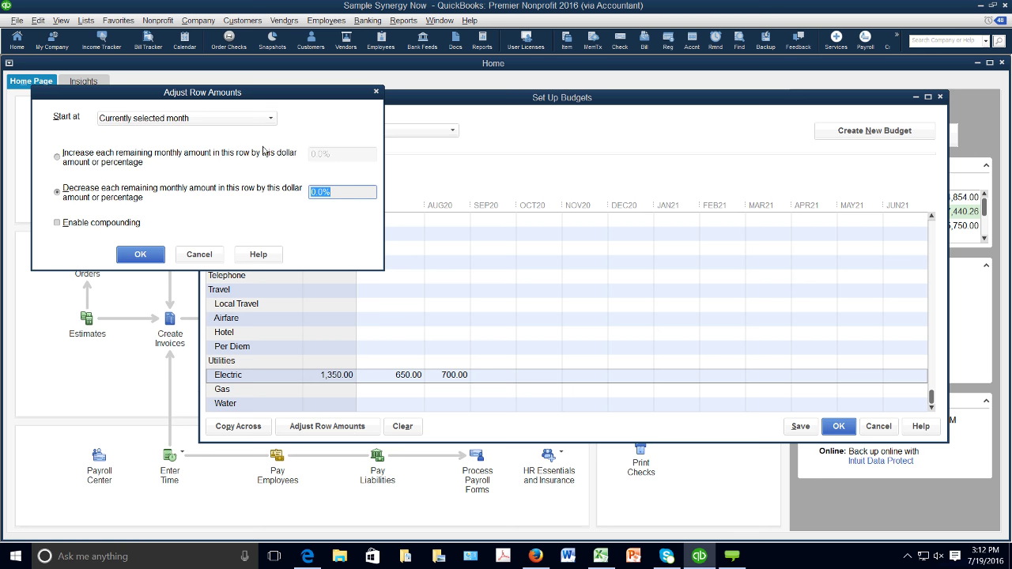
pyautogui.write('5%')
pyautogui.click(57, 224)
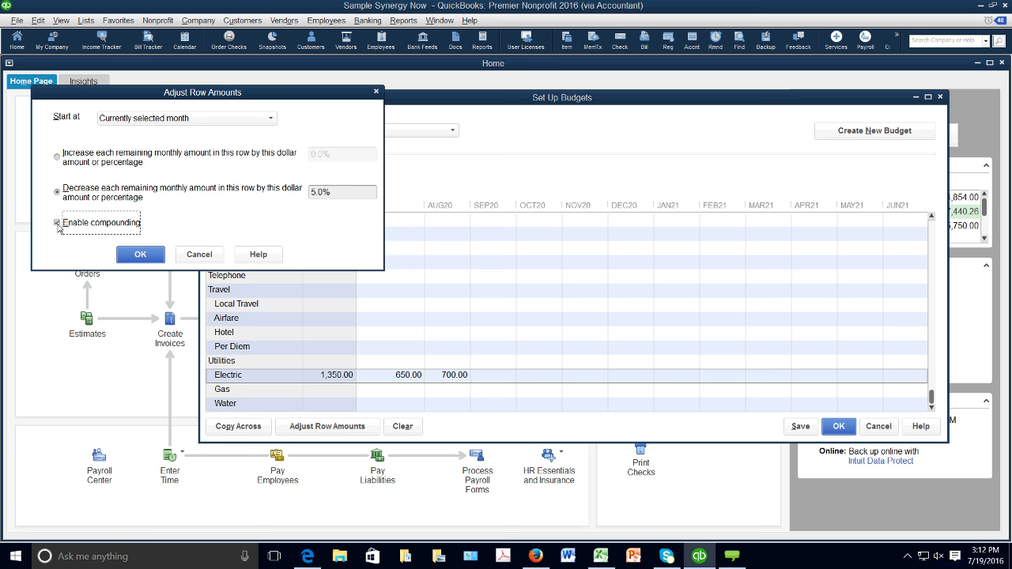
pyautogui.click(143, 256)
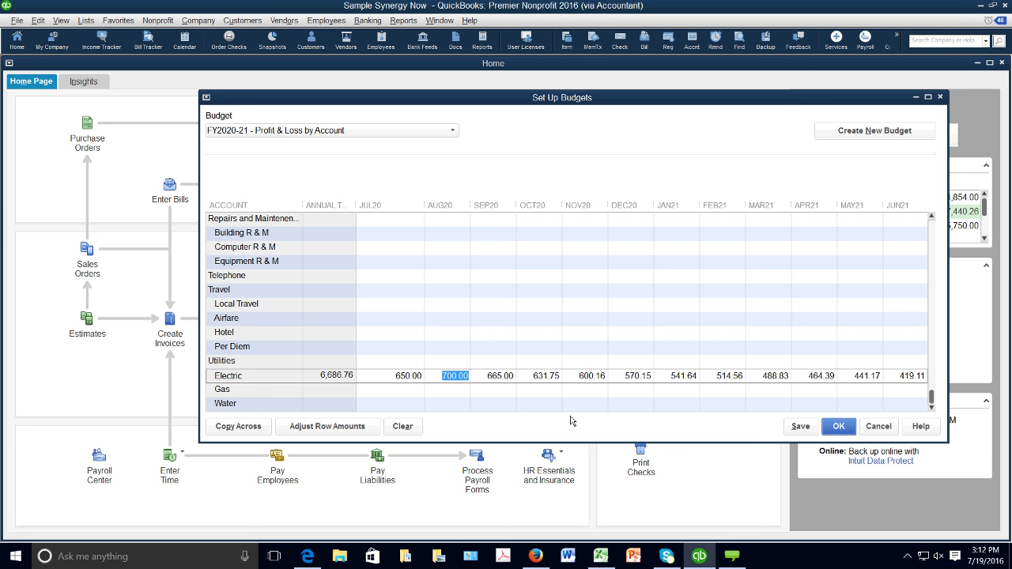
# Clear all amounts from this page of the FY2020-21 budget
pyautogui.click(412, 430)
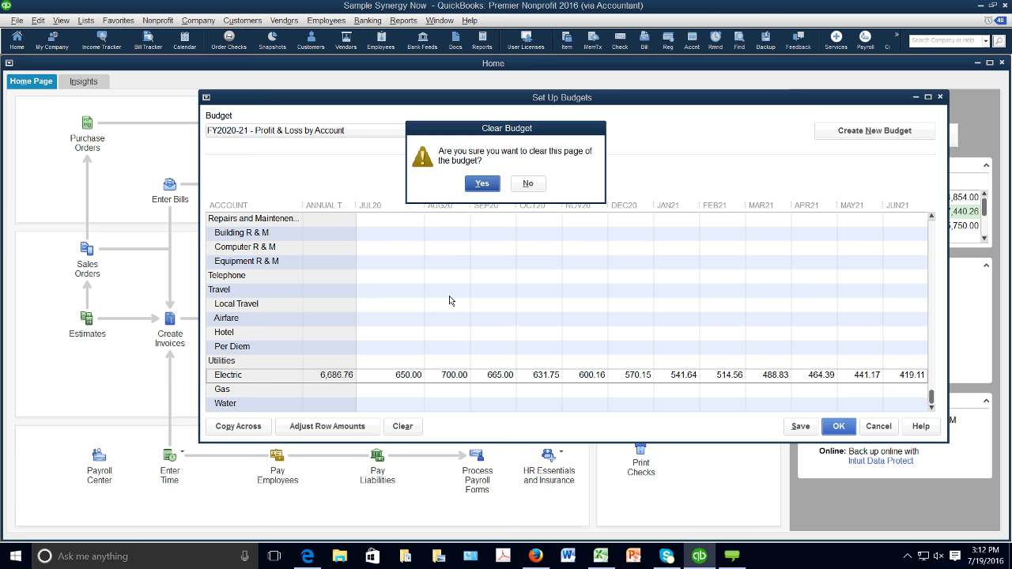
pyautogui.click(481, 183)
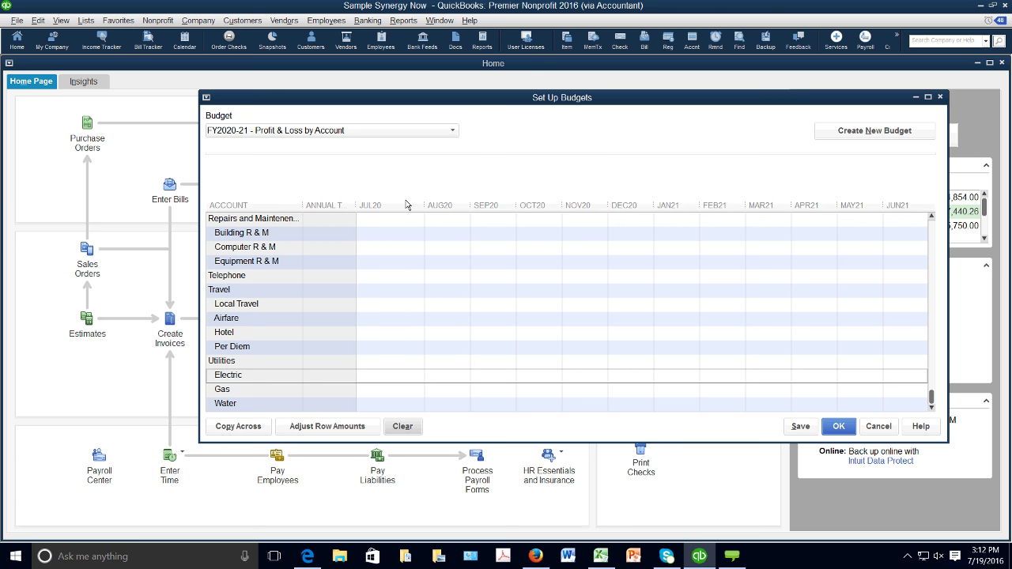
# Widen the Annual Total column, then switch to the FY2019-20 Profit & Loss by Account budget without recording the current one
pyautogui.moveTo(357, 205); pyautogui.dragTo(380, 203)
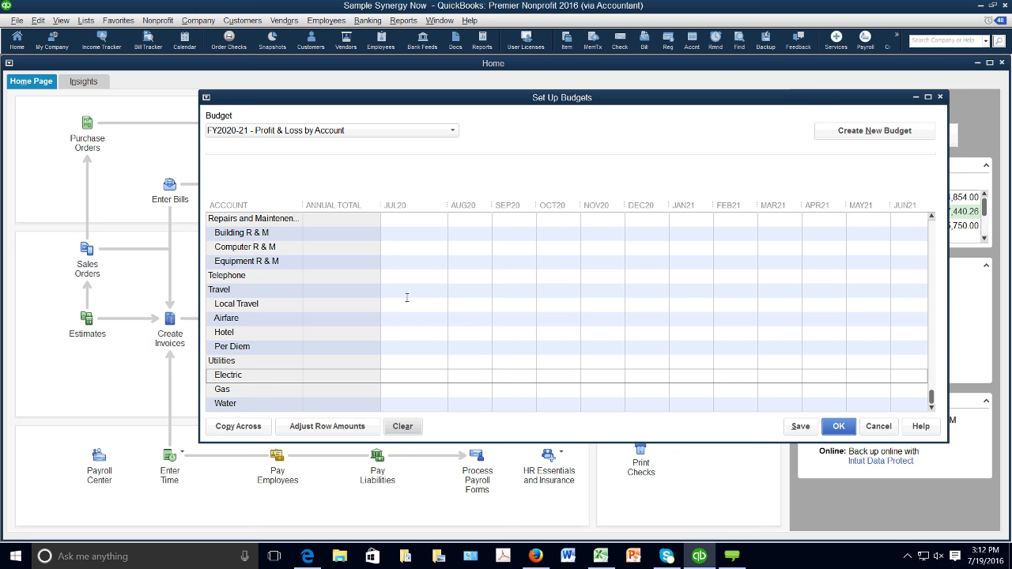
pyautogui.click(406, 219)
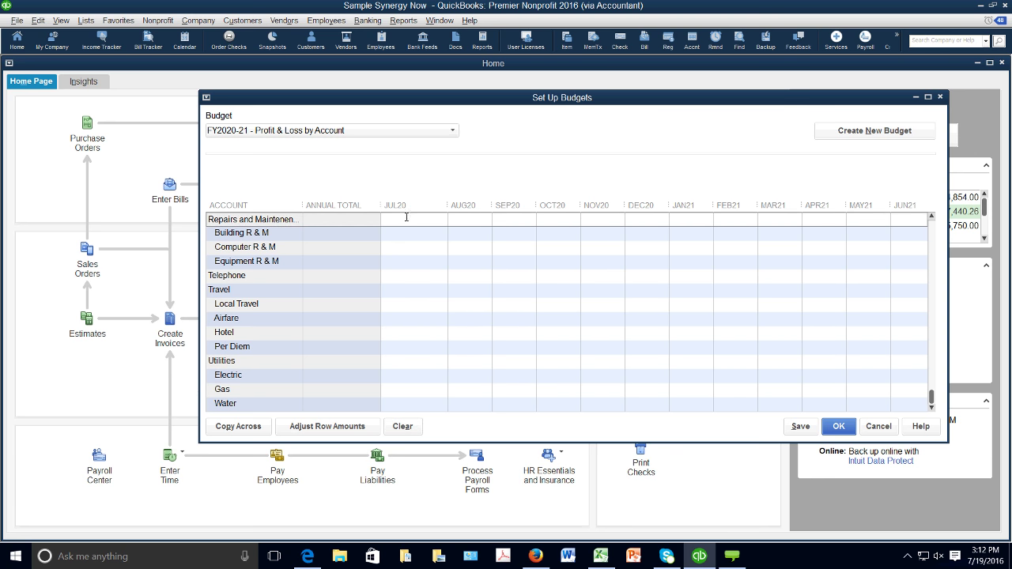
pyautogui.click(452, 130)
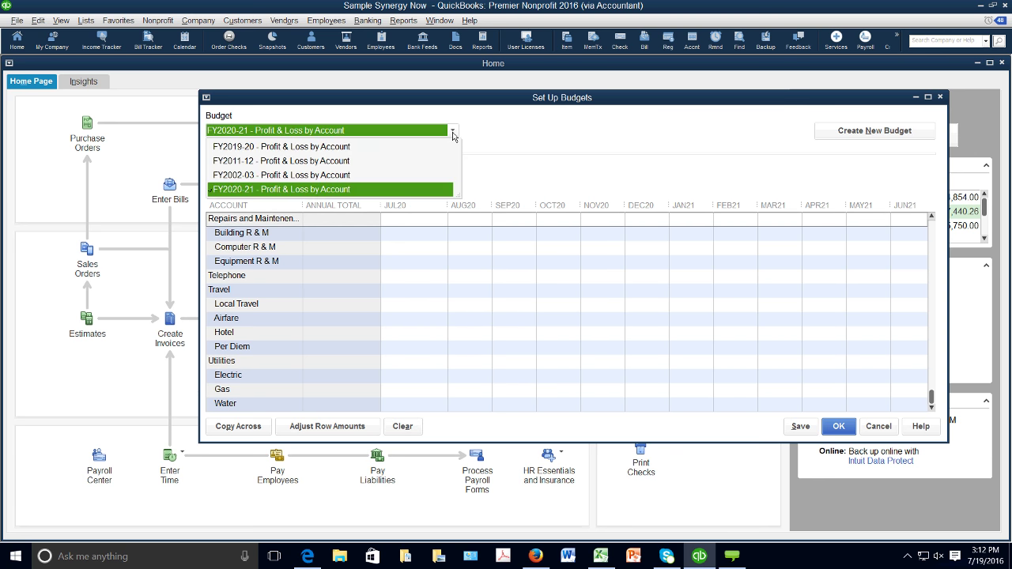
pyautogui.click(339, 148)
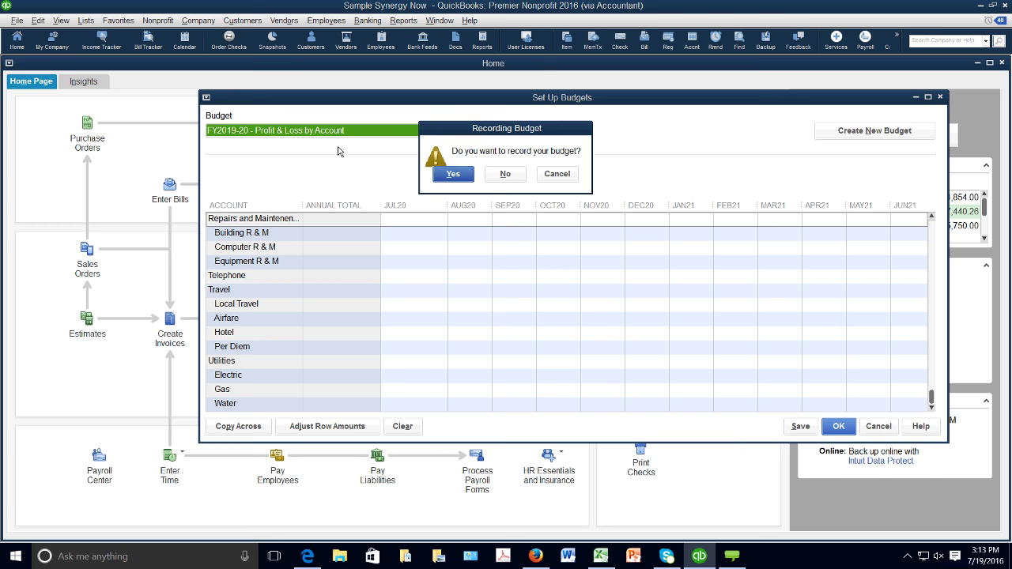
pyautogui.click(497, 175)
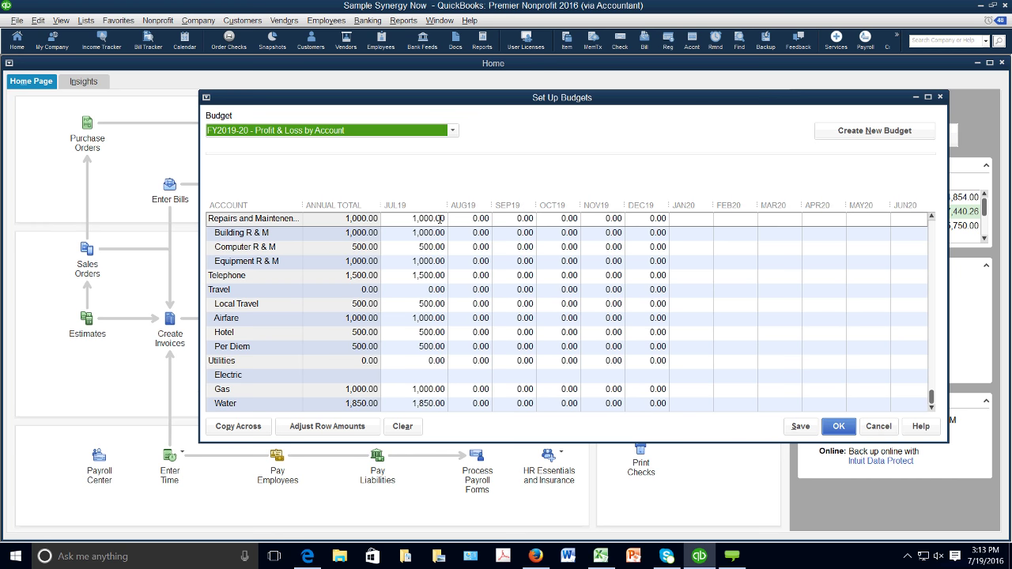
pyautogui.scroll(5, 940, 406)
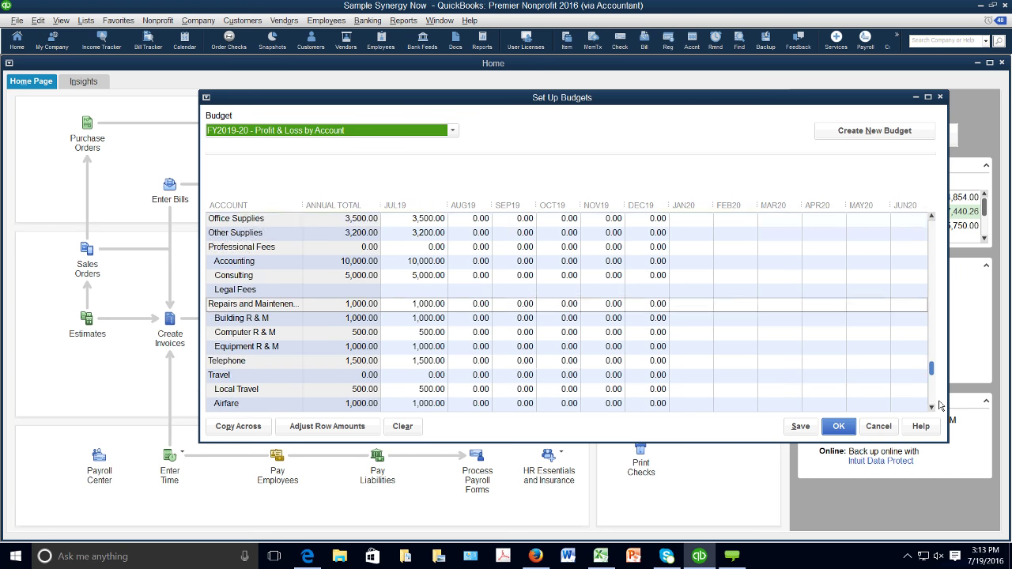
pyautogui.scroll(5, 847, 279)
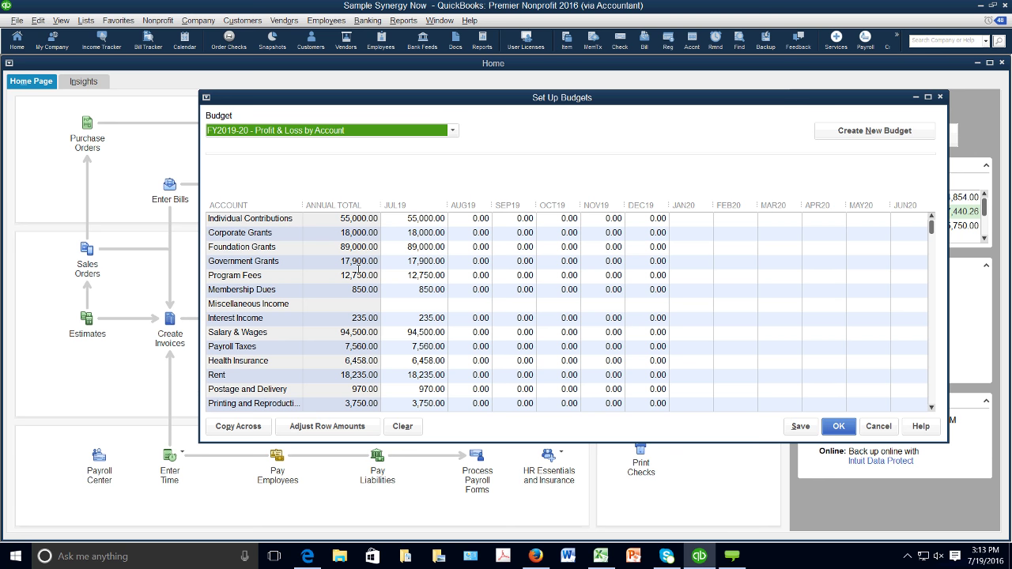
# Create a Budget Overview report from the FY2019-20 Profit & Loss by Account budget using the Account by Month layout
pyautogui.click(397, 22)
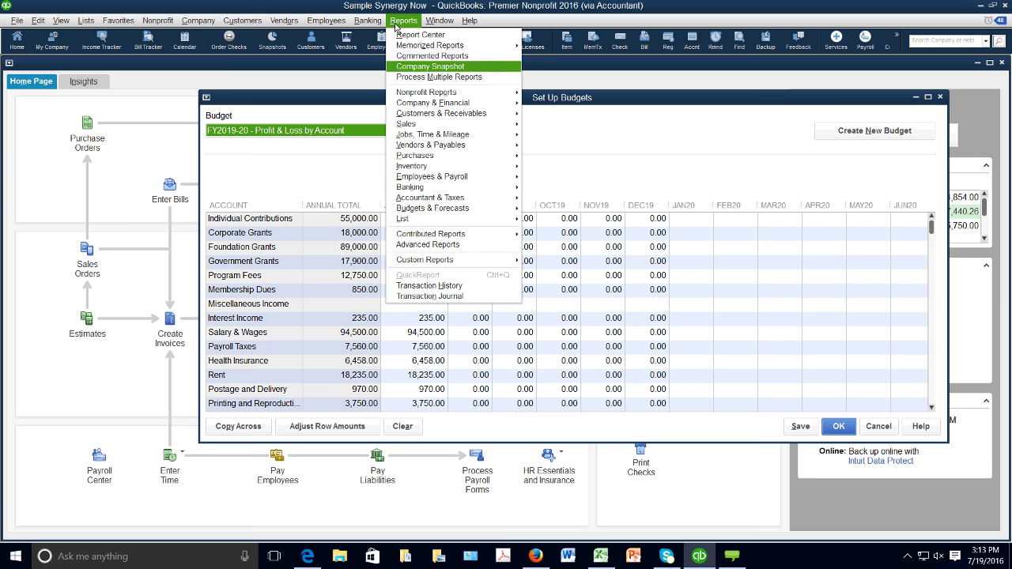
pyautogui.moveTo(411, 103)
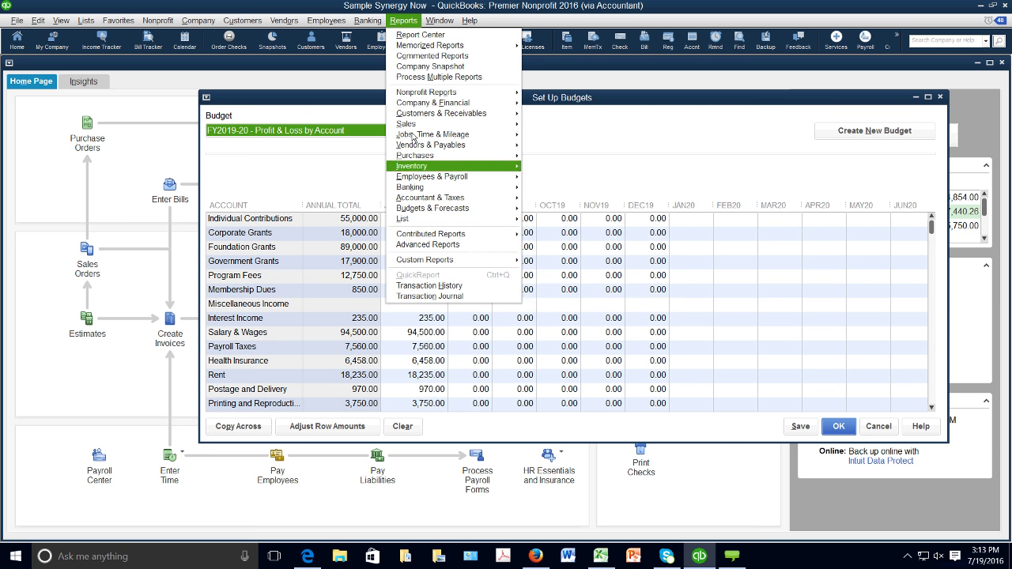
pyautogui.moveTo(415, 204)
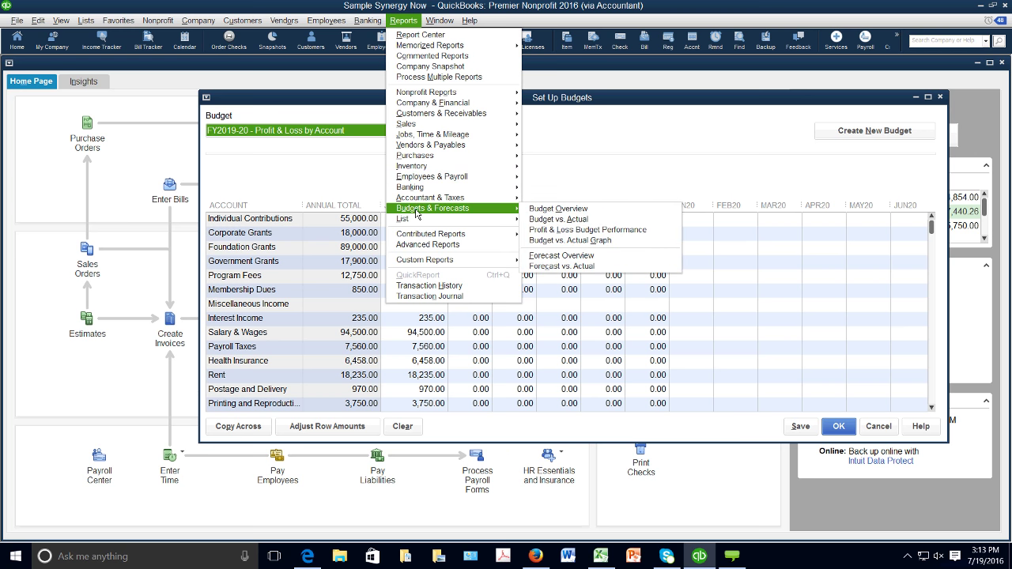
pyautogui.click(531, 209)
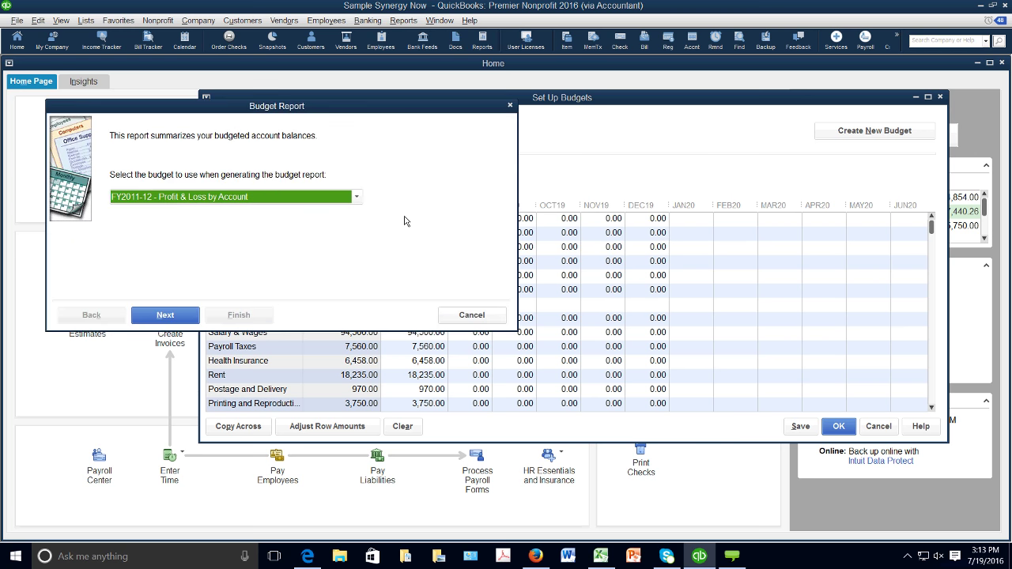
pyautogui.click(357, 198)
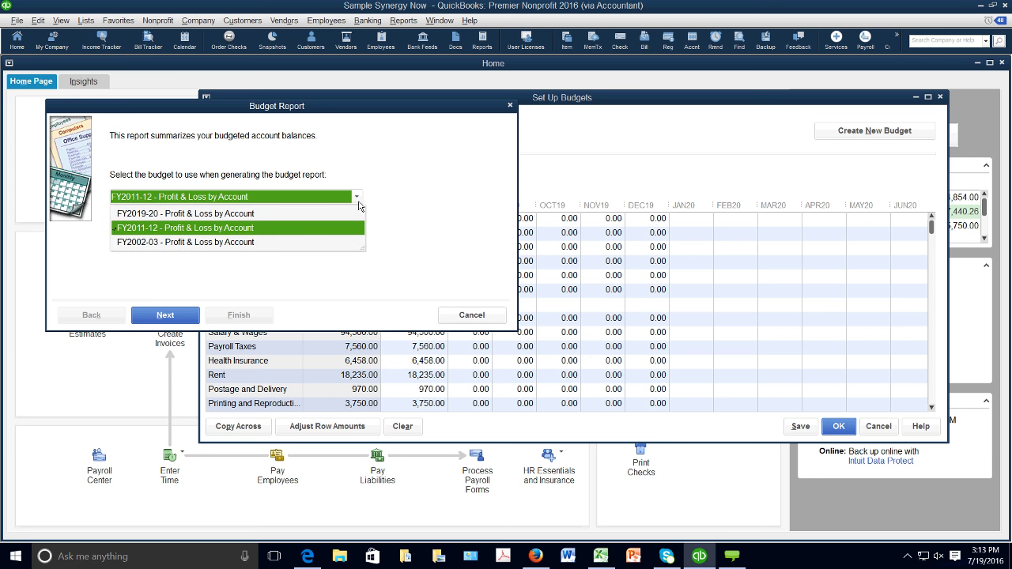
pyautogui.click(237, 219)
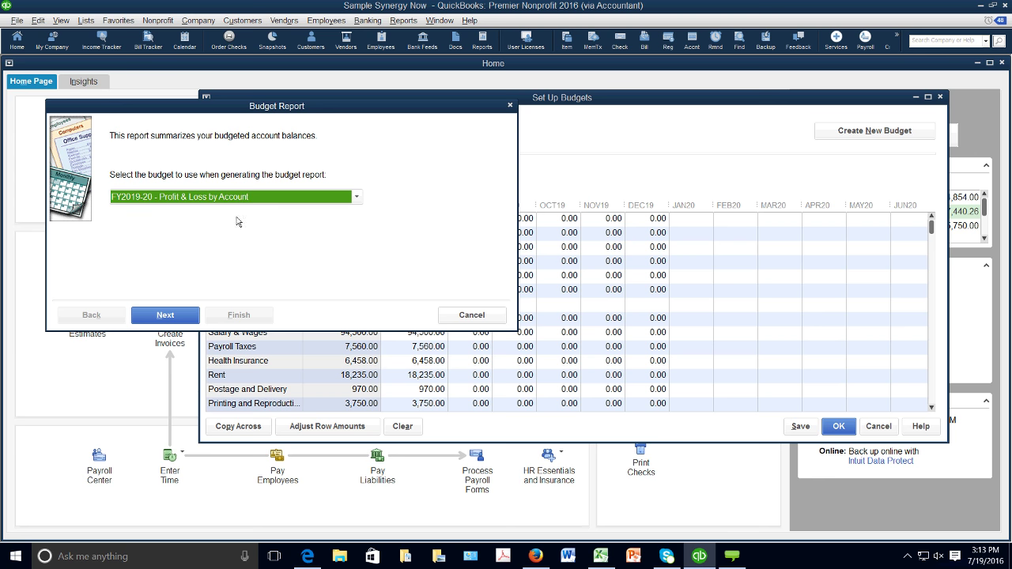
pyautogui.press('Return')
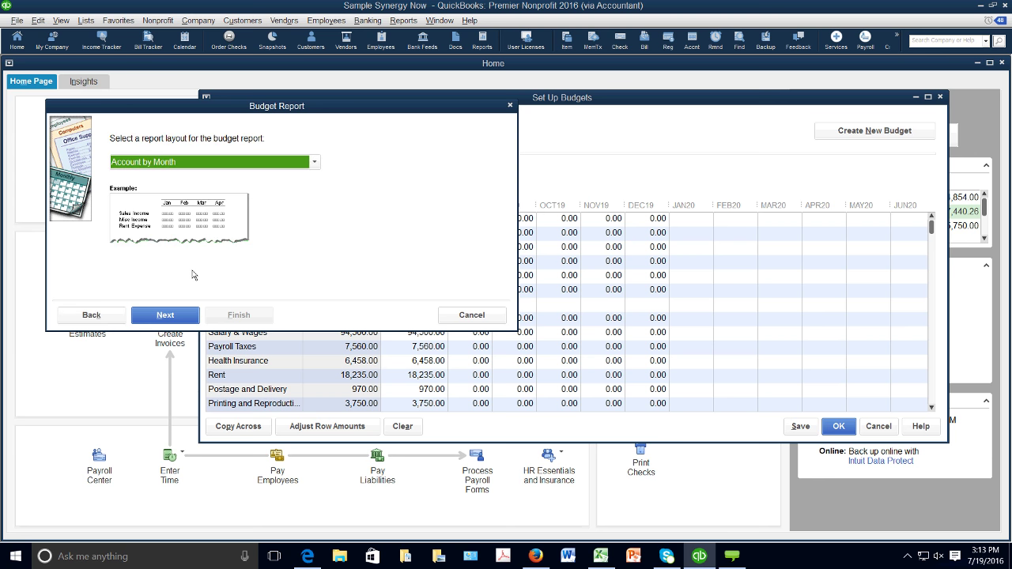
pyautogui.click(187, 320)
pyautogui.click(219, 320)
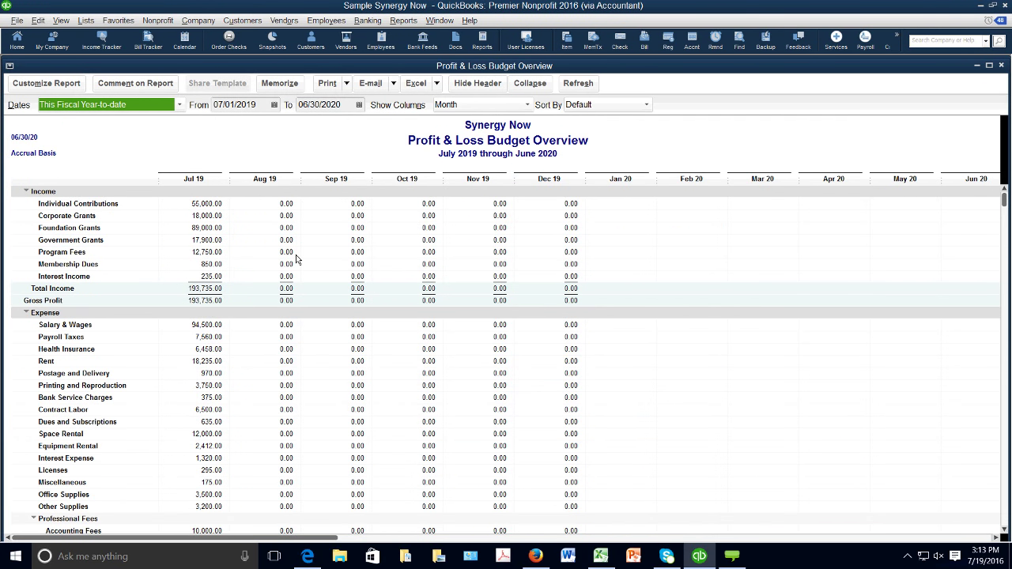
# Show the Budget Overview with total-only columns, review its income and expense lines, and close the report
pyautogui.click(526, 105)
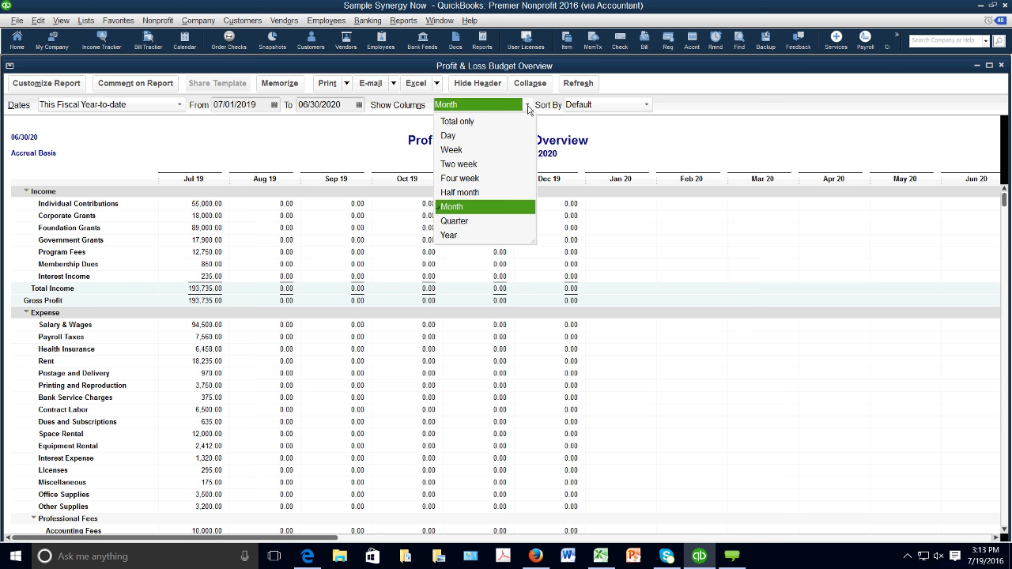
pyautogui.click(477, 122)
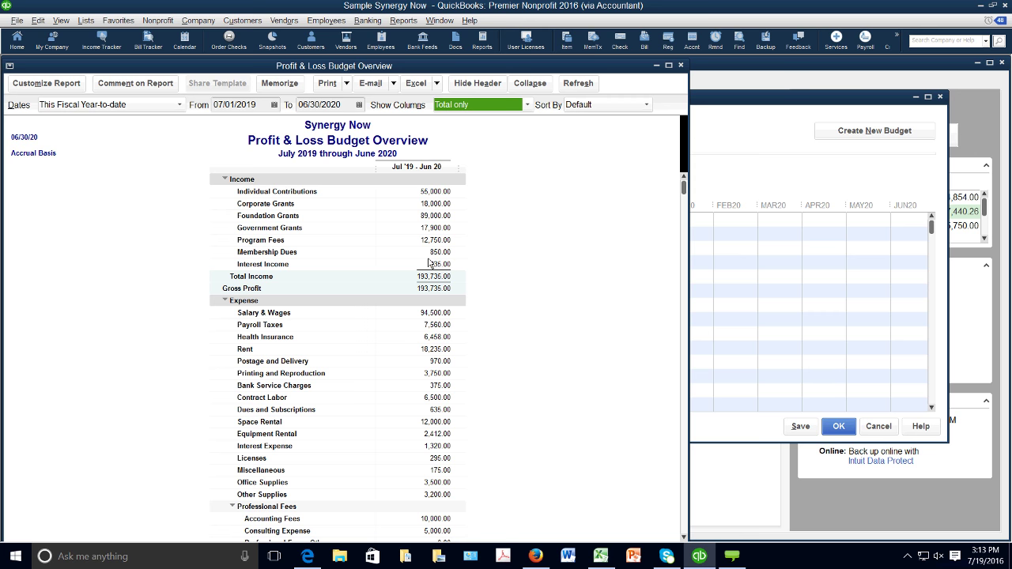
pyautogui.scroll(-4, 678, 263)
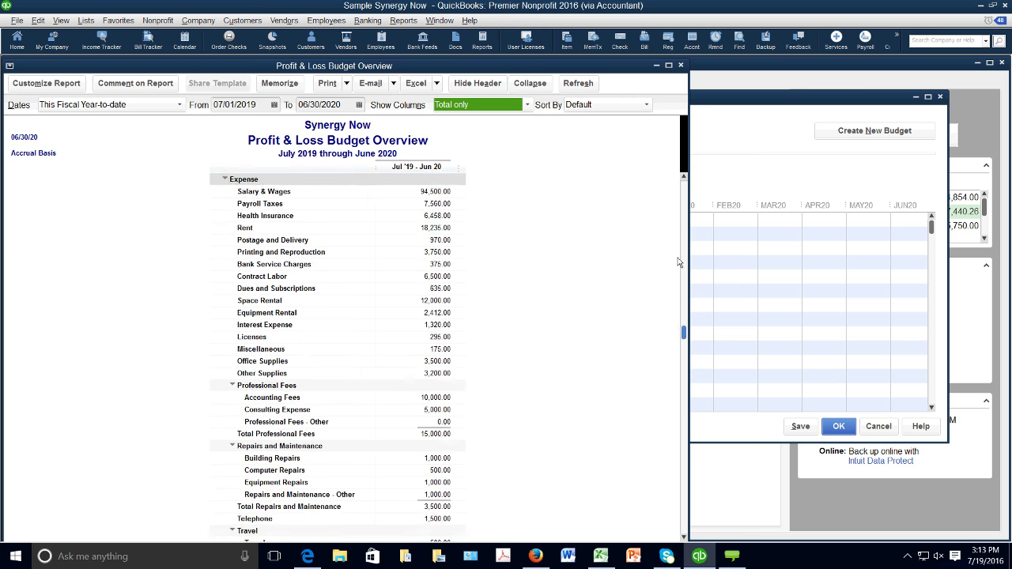
pyautogui.scroll(-4, 679, 262)
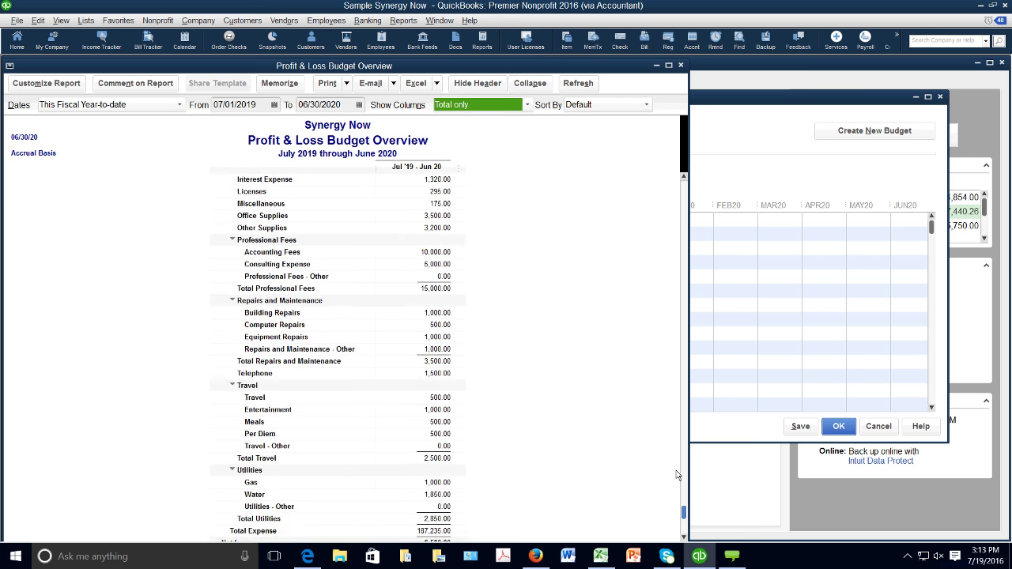
pyautogui.scroll(-1, 678, 474)
pyautogui.scroll(3, 680, 482)
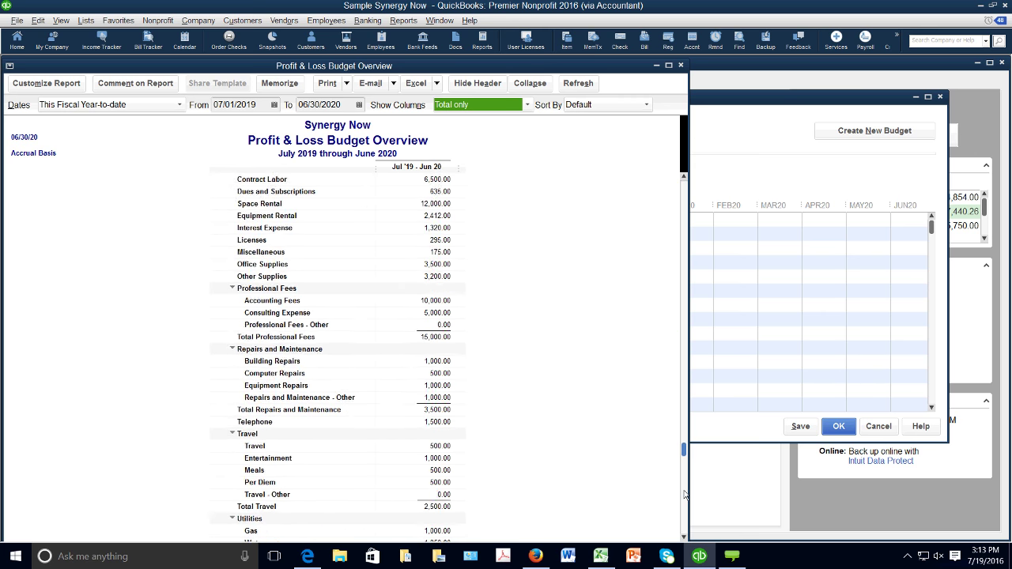
pyautogui.scroll(6, 683, 395)
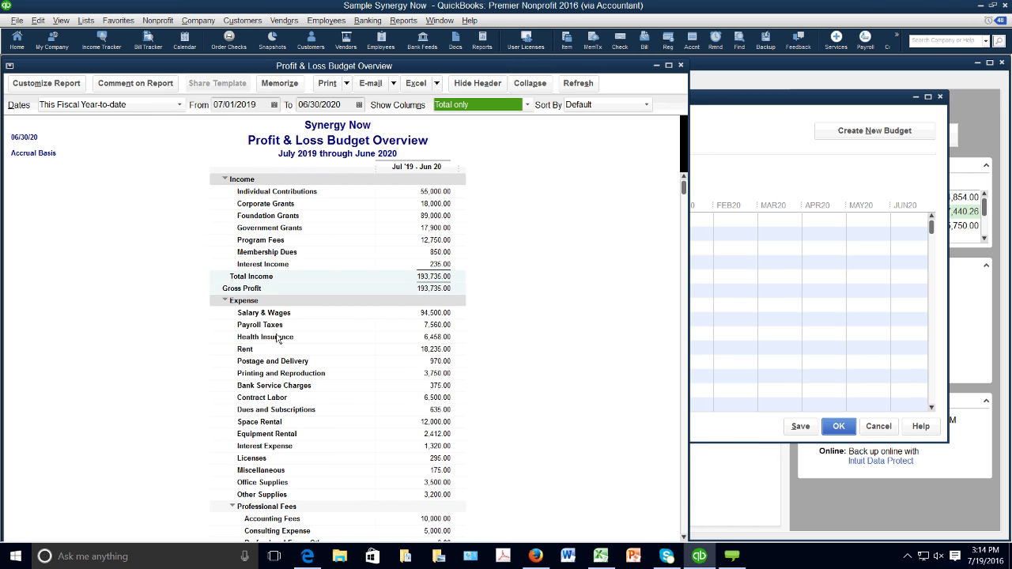
pyautogui.click(680, 65)
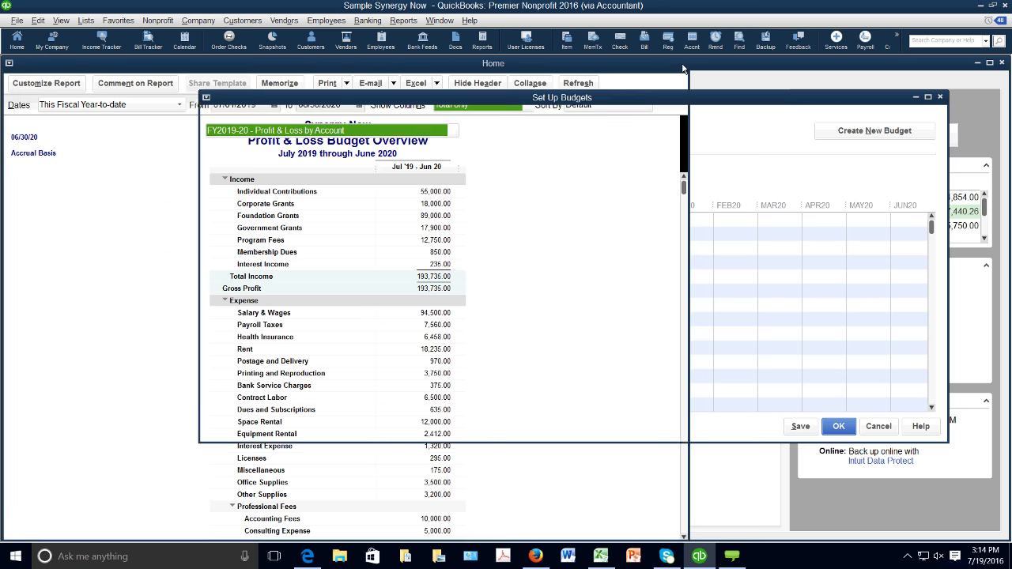
# Create a Budget vs. Actual report from the FY2019-20 Profit & Loss by Account budget
pyautogui.click(397, 24)
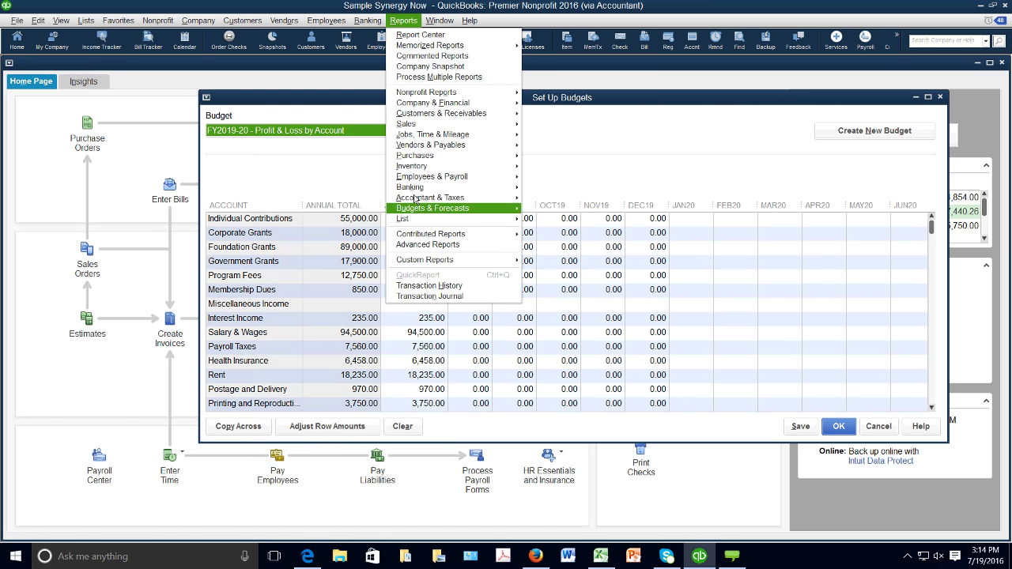
pyautogui.moveTo(418, 212)
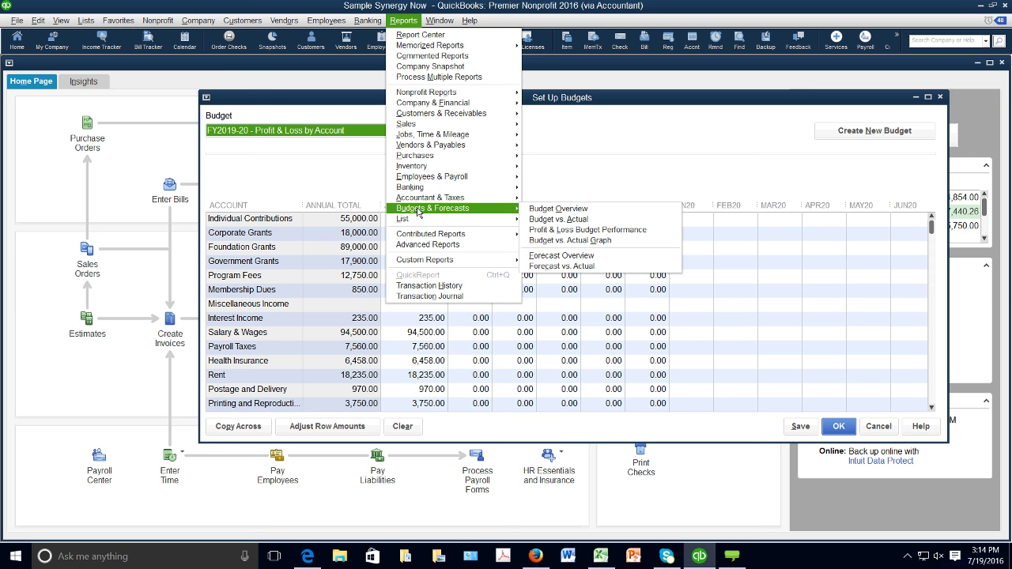
pyautogui.click(537, 225)
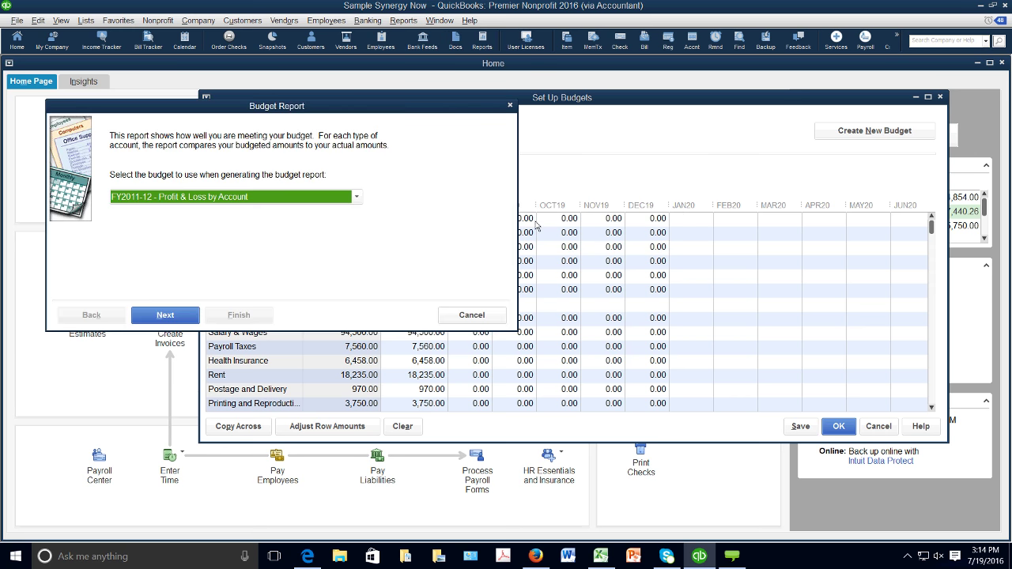
pyautogui.click(362, 198)
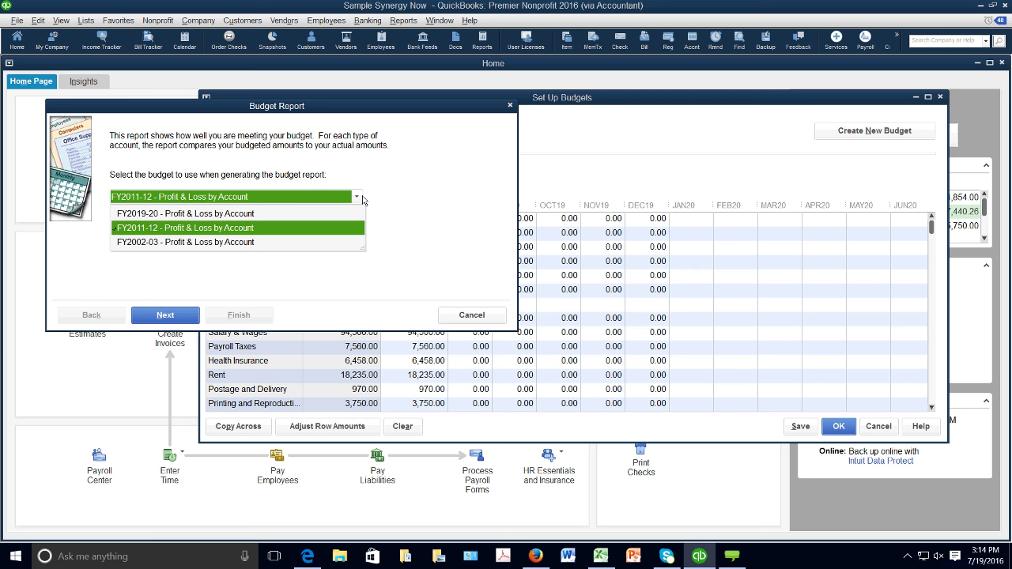
pyautogui.click(248, 213)
pyautogui.click(190, 317)
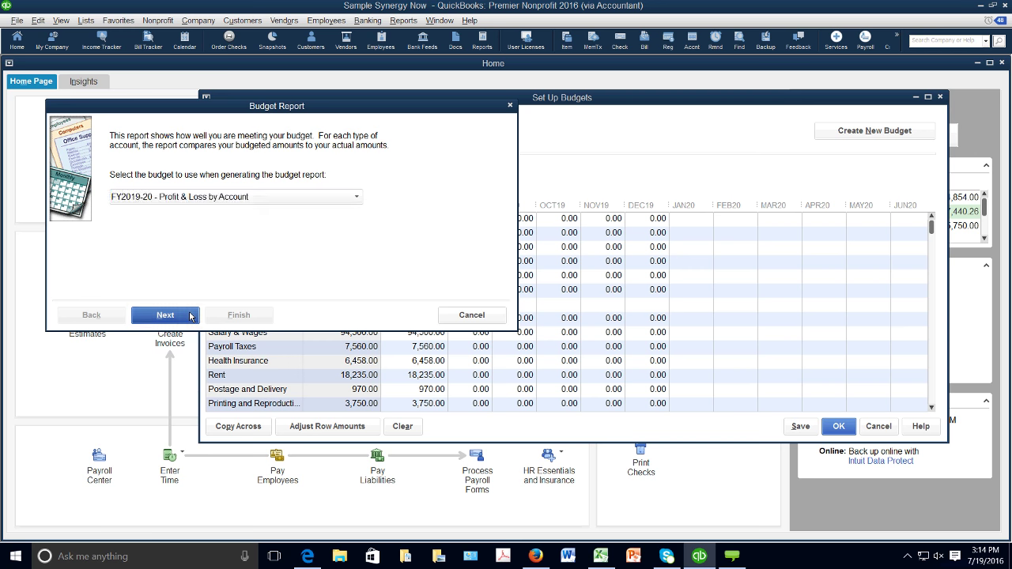
pyautogui.click(189, 316)
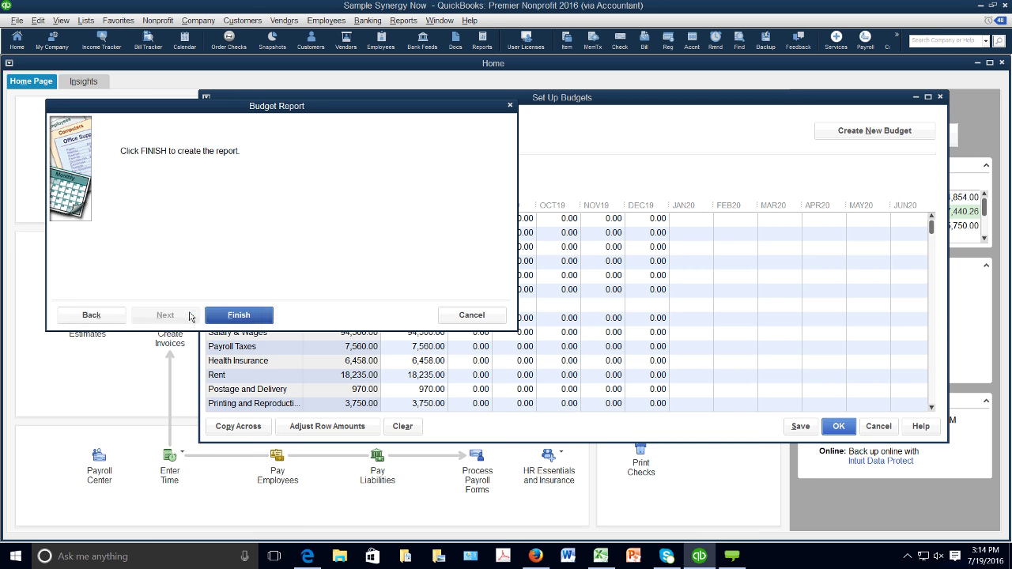
pyautogui.click(219, 315)
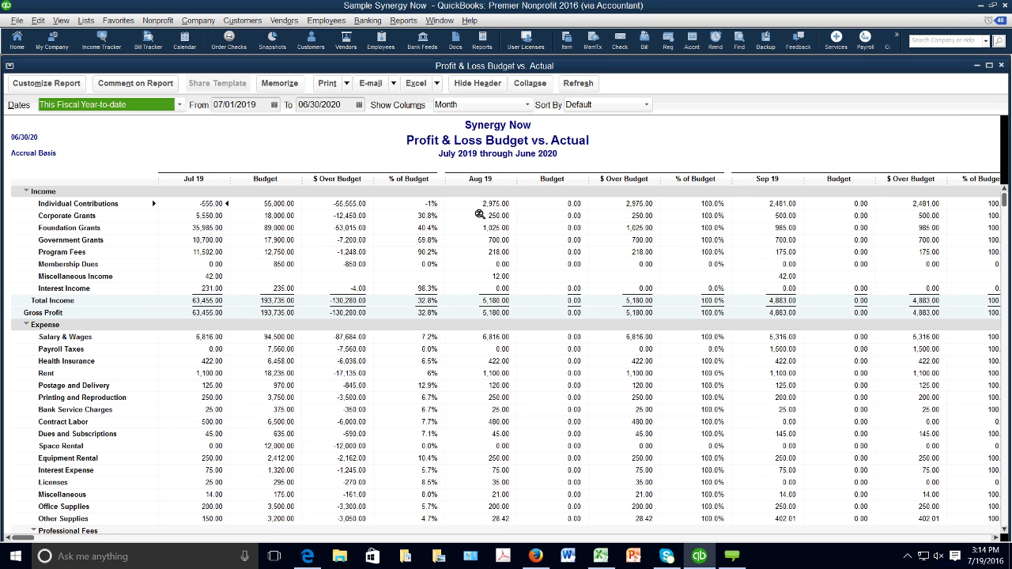
# Show the Budget vs. Actual report with total-only columns and collapse its subaccounts
pyautogui.click(528, 105)
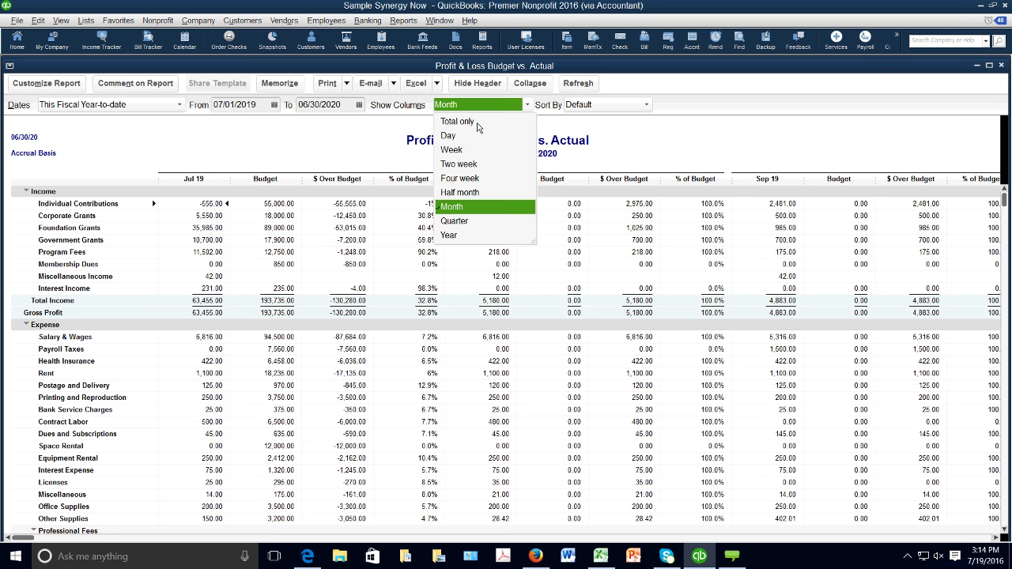
pyautogui.click(477, 123)
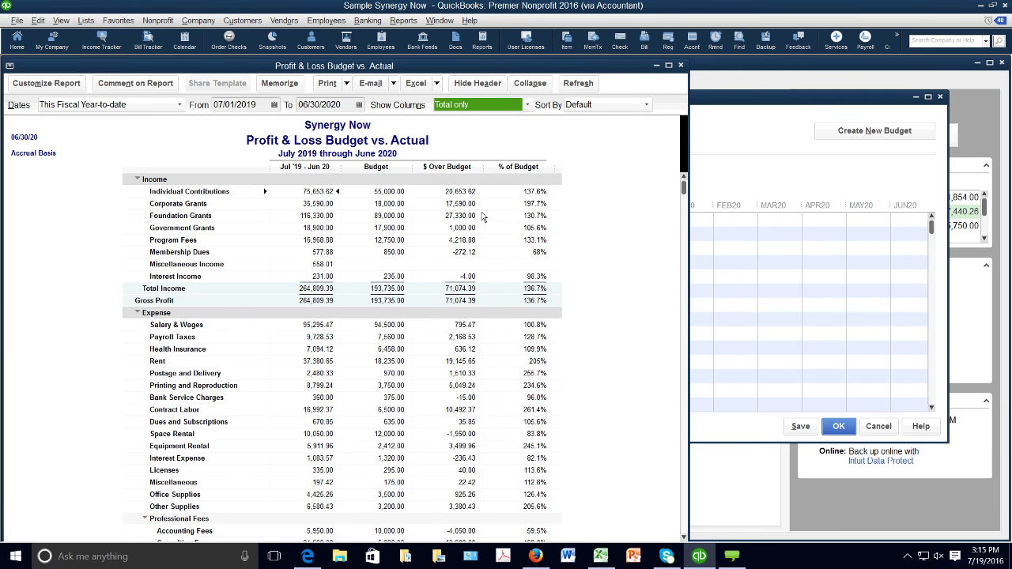
pyautogui.click(529, 83)
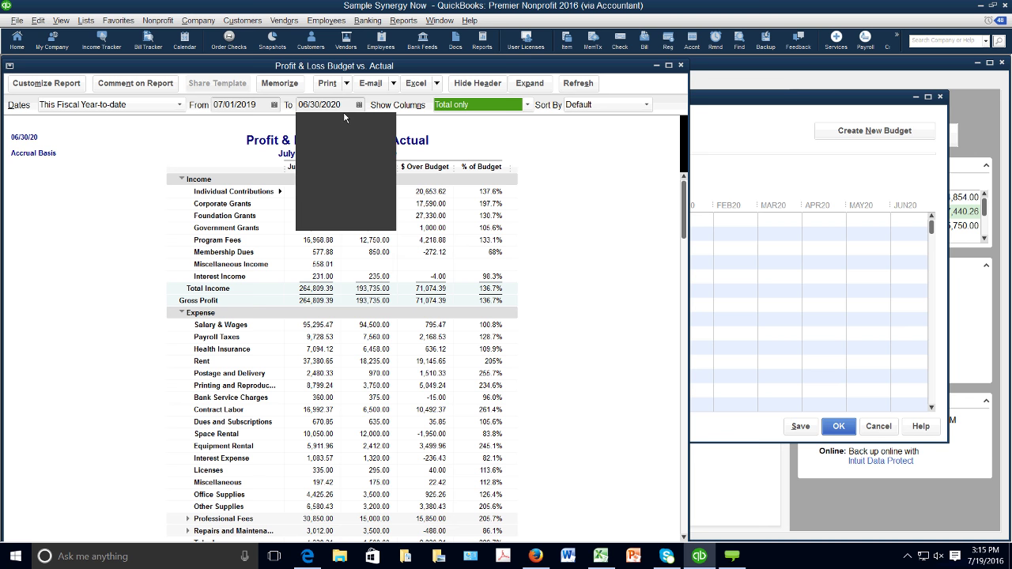
# Set the end date of the Budget vs. Actual report to 09/30/2019
pyautogui.click(308, 124)
pyautogui.click(309, 124)
pyautogui.click(309, 124)
pyautogui.click(308, 124)
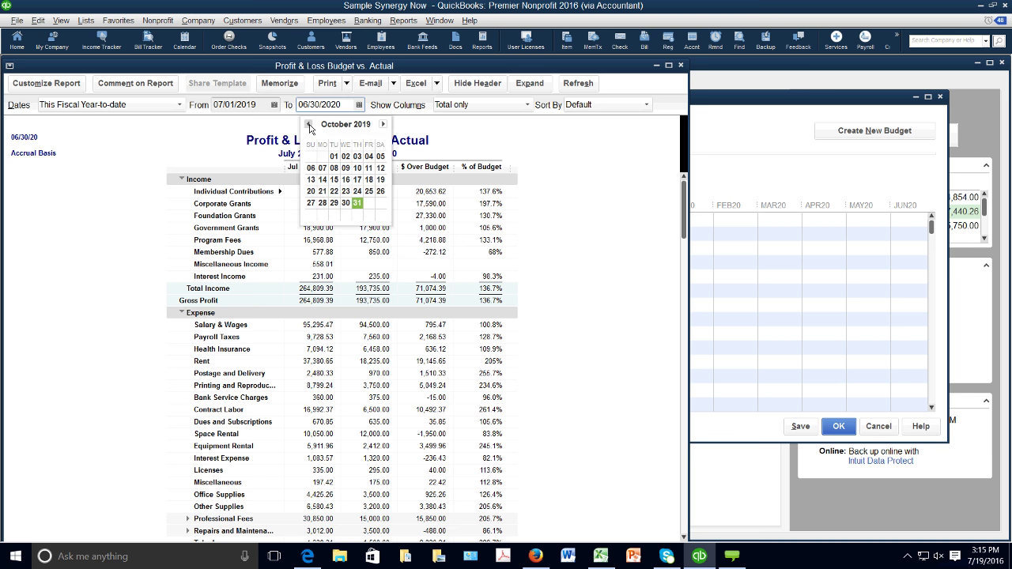
pyautogui.click(308, 124)
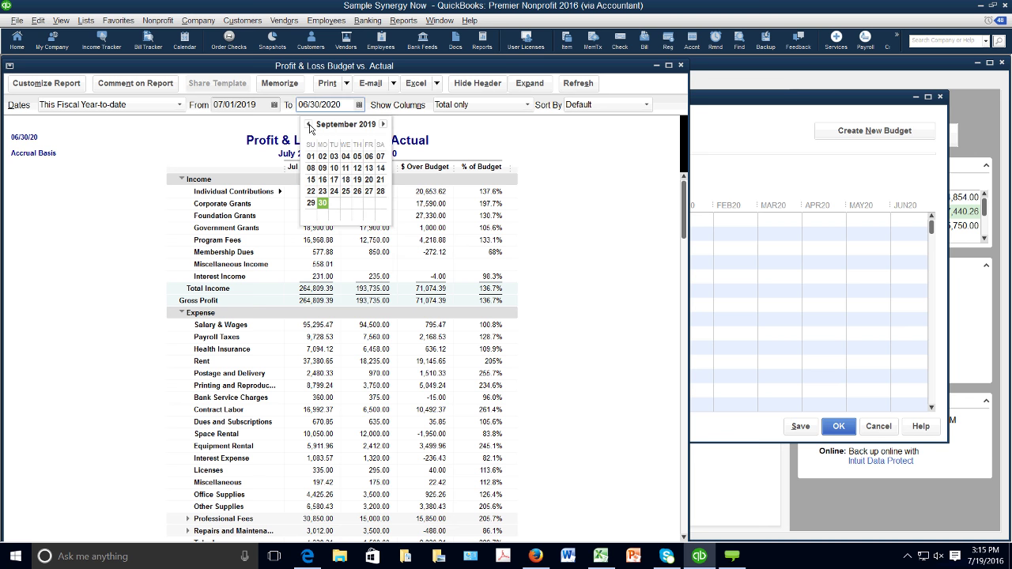
pyautogui.click(323, 203)
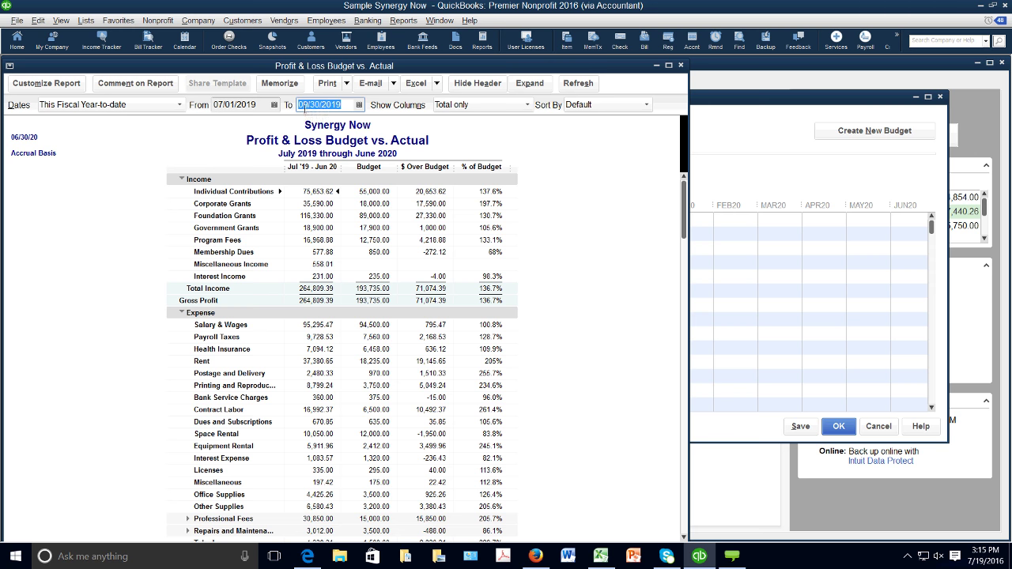
# Refresh the Budget vs. Actual report and export it to a new worksheet in a new Excel workbook
pyautogui.click(576, 84)
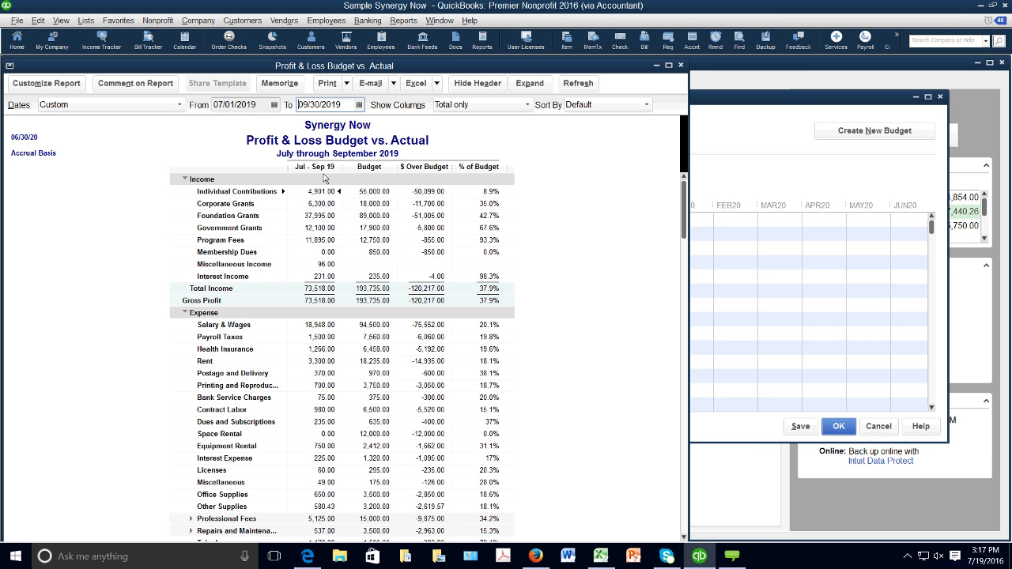
pyautogui.click(335, 190)
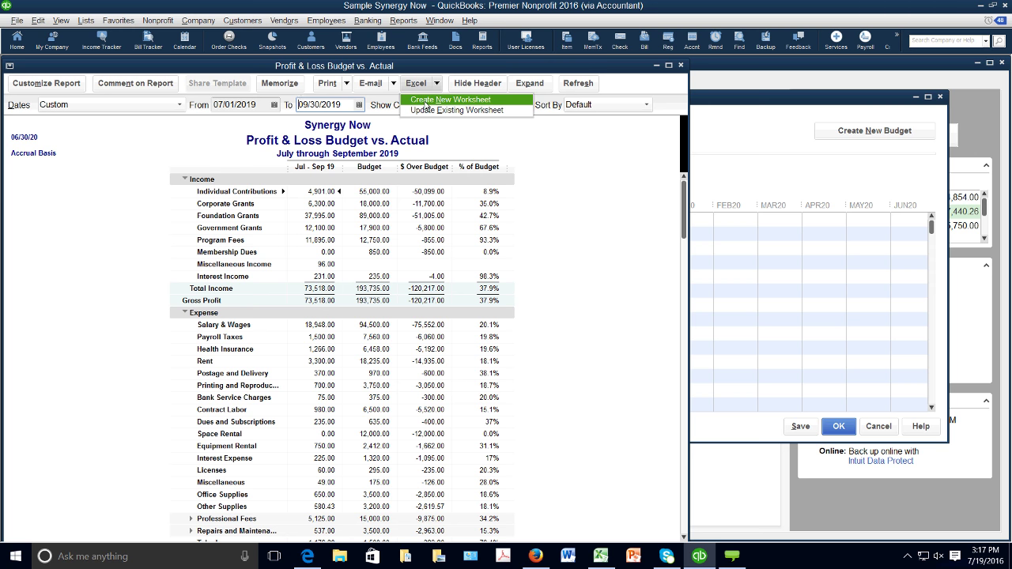
pyautogui.click(426, 103)
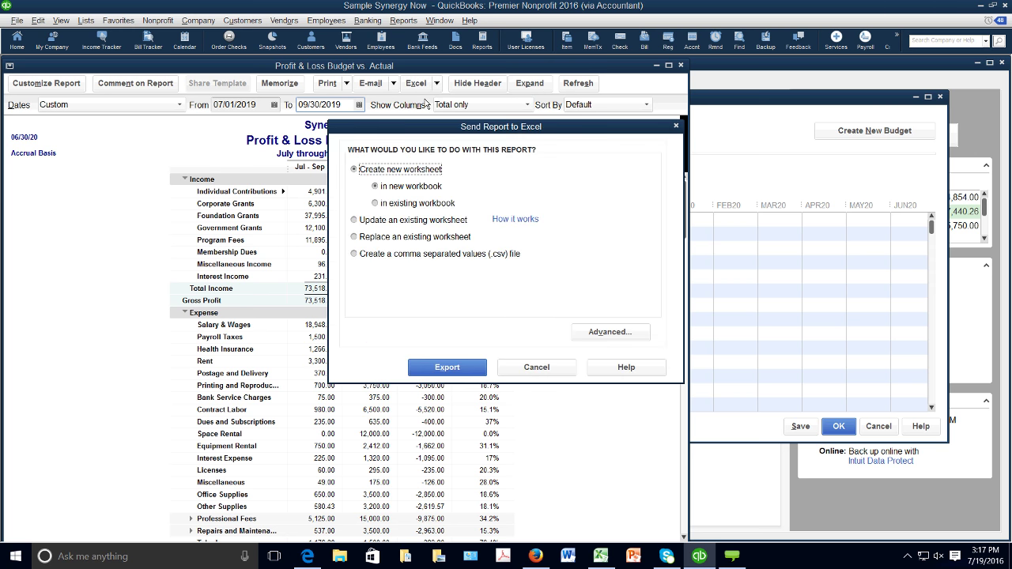
pyautogui.click(447, 366)
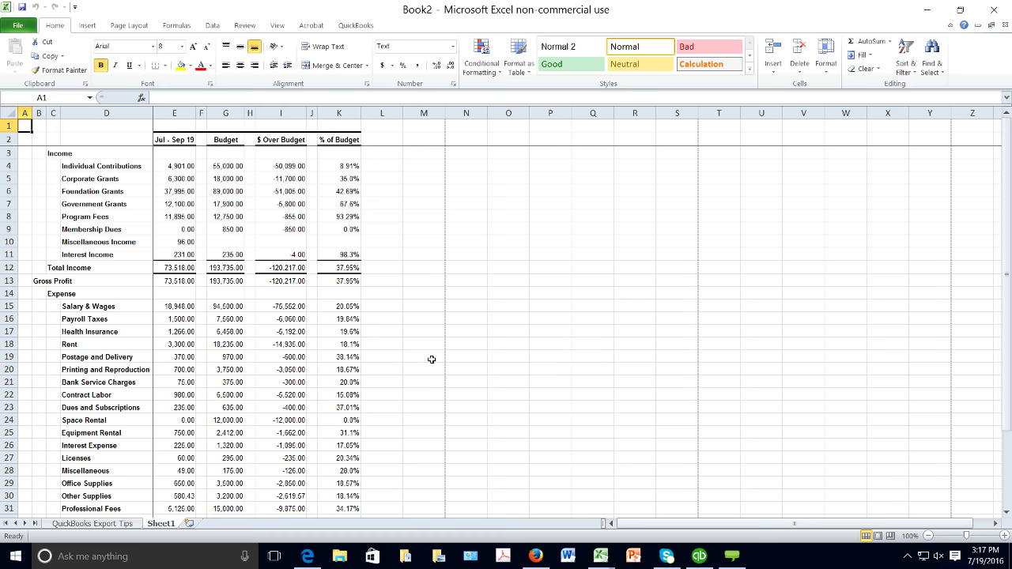
# Change the Budget column heading in cell G2 to "Annual Budget"
pyautogui.click(226, 140)
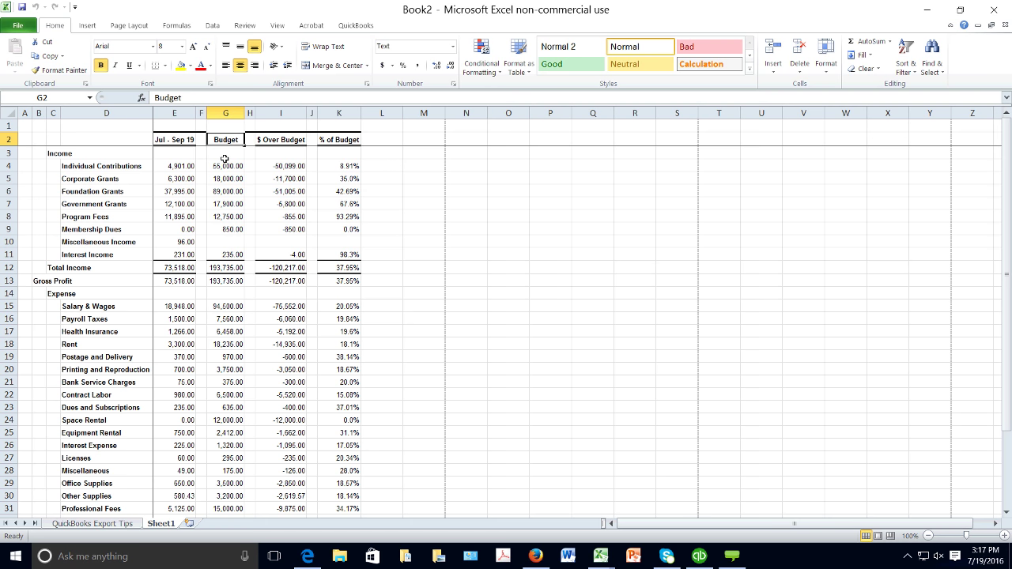
pyautogui.click(155, 97)
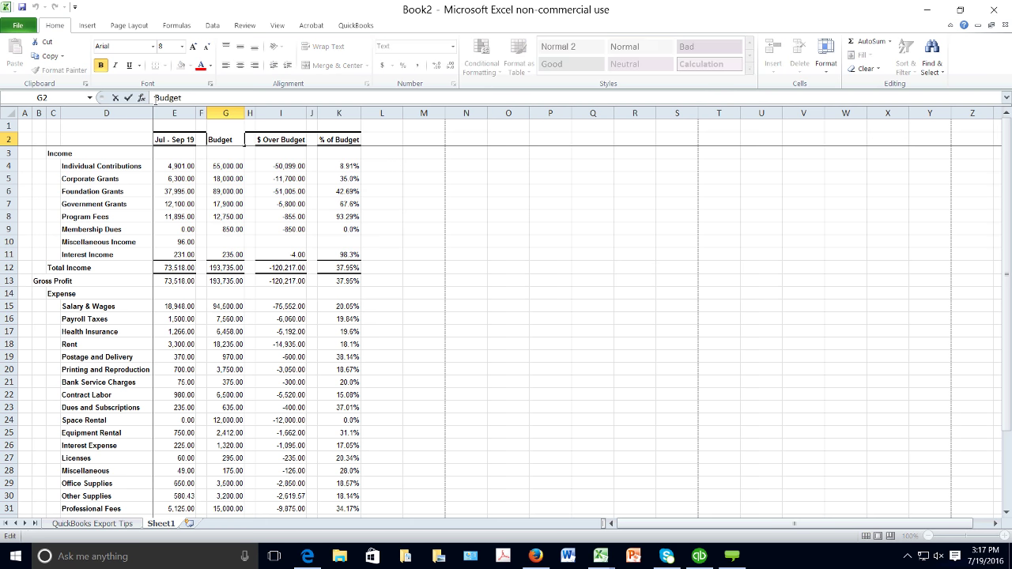
pyautogui.write('Annual')
pyautogui.press('Return')
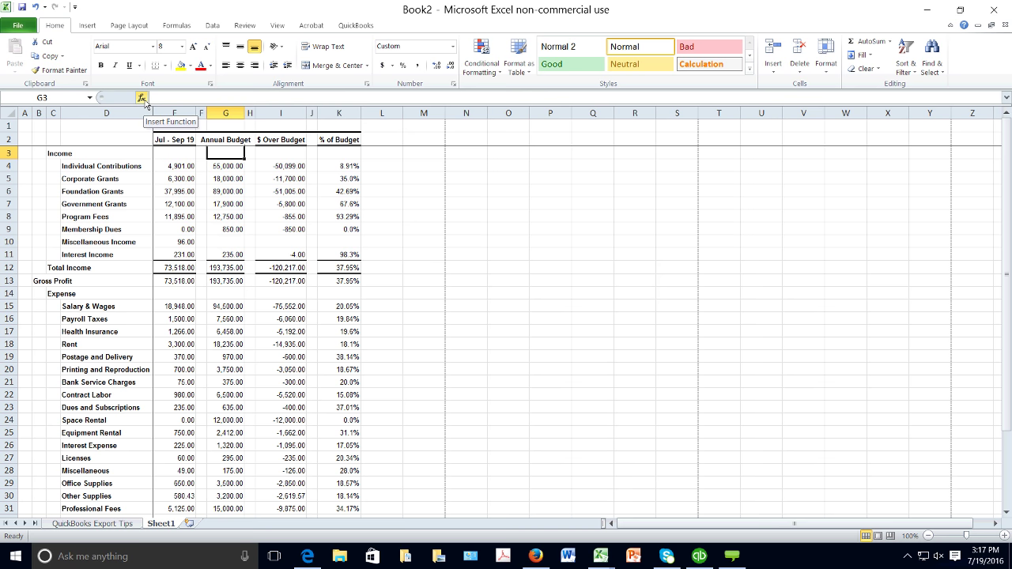
# Enter 25% in cell K1, above the % of Budget heading
pyautogui.click(343, 123)
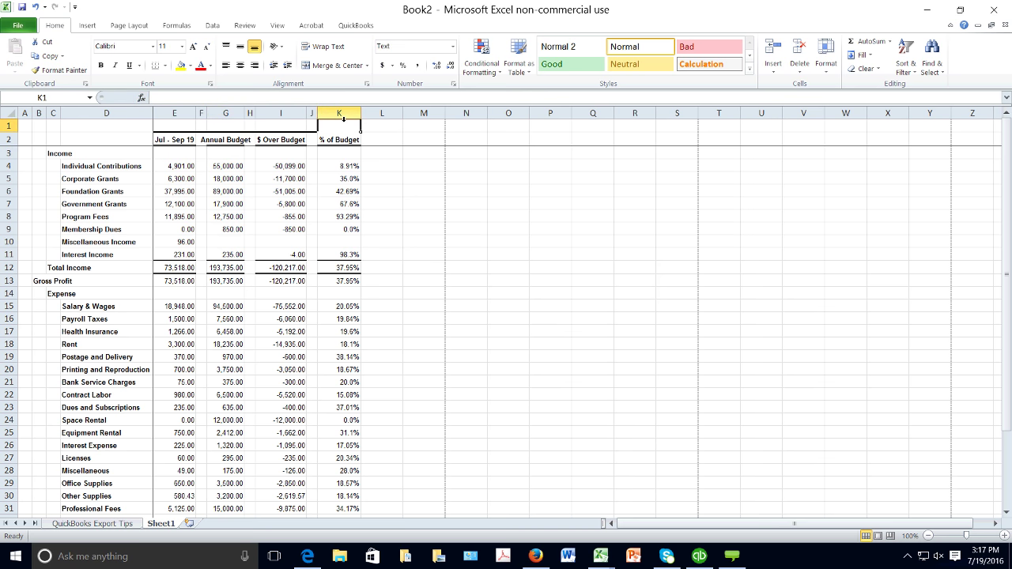
pyautogui.write('25%')
pyautogui.press('Tab')
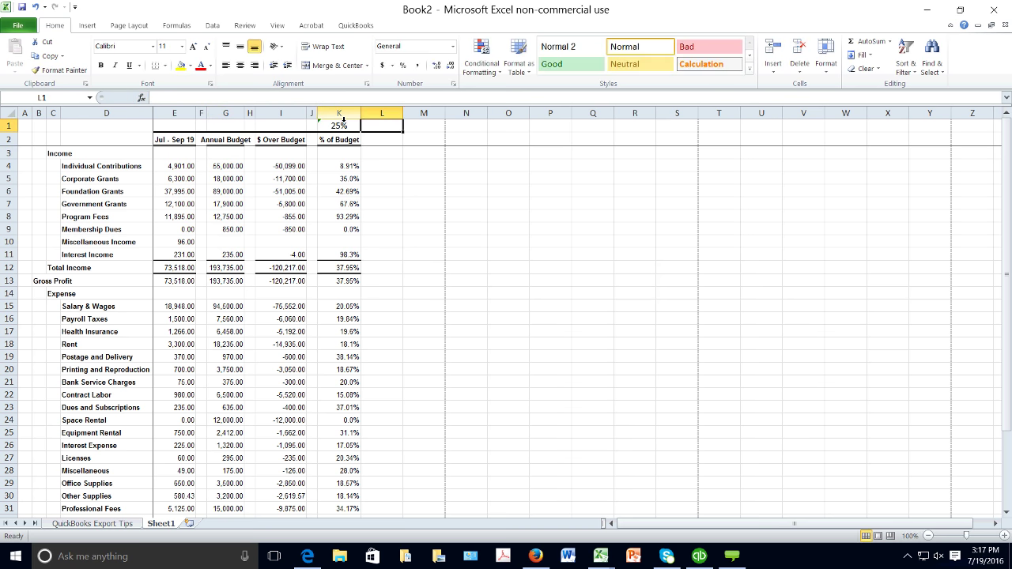
# Add the note "Gimme a break!! Wait till XMAS!!!" in cell L4, beside the Individual Contributions row
pyautogui.press('Down')
pyautogui.press('Down')
pyautogui.press('Down')
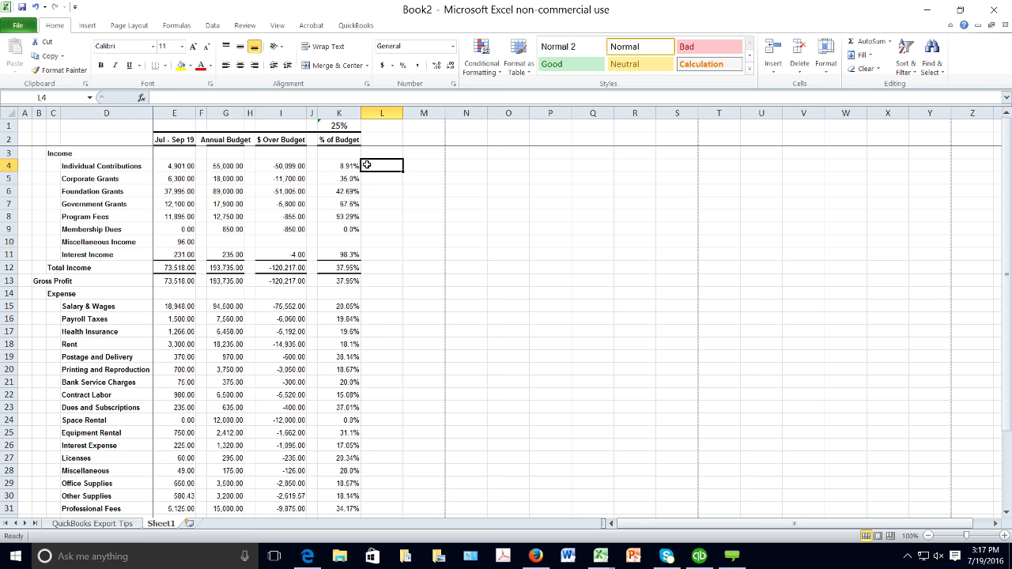
pyautogui.write('Gimme')
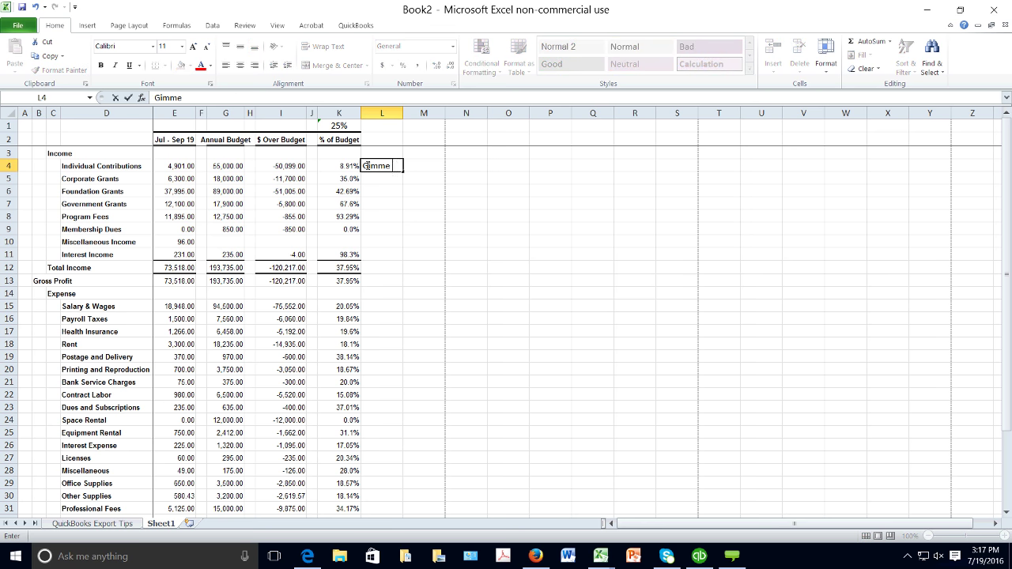
pyautogui.write(' a break!! Wait til')
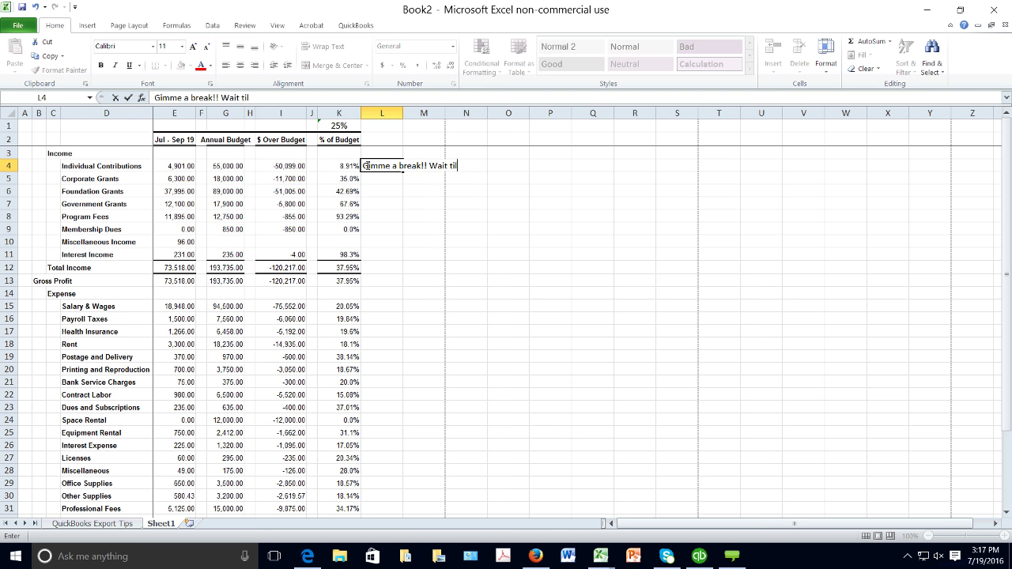
pyautogui.write('l XMAS!!!')
# Switch to QuickBooks, open the Chart of Accounts, and enlarge its window and Name column to show full account names
pyautogui.moveTo(697, 561)
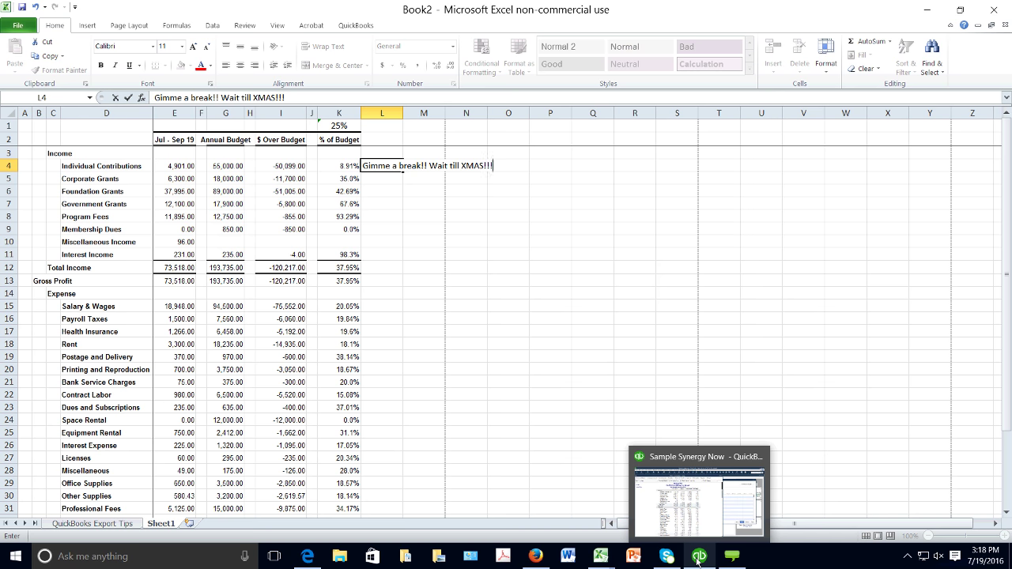
pyautogui.click(697, 557)
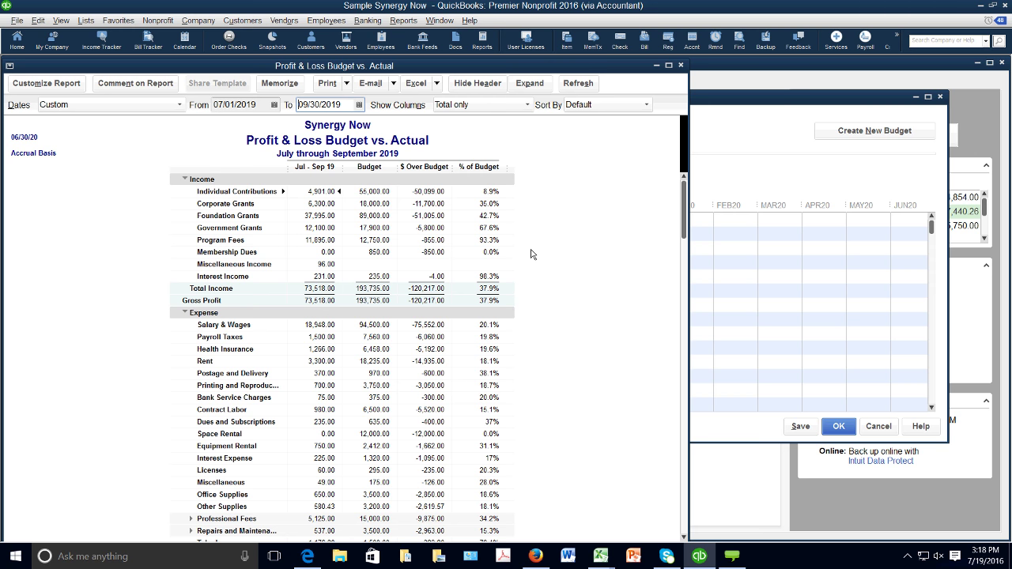
pyautogui.click(86, 21)
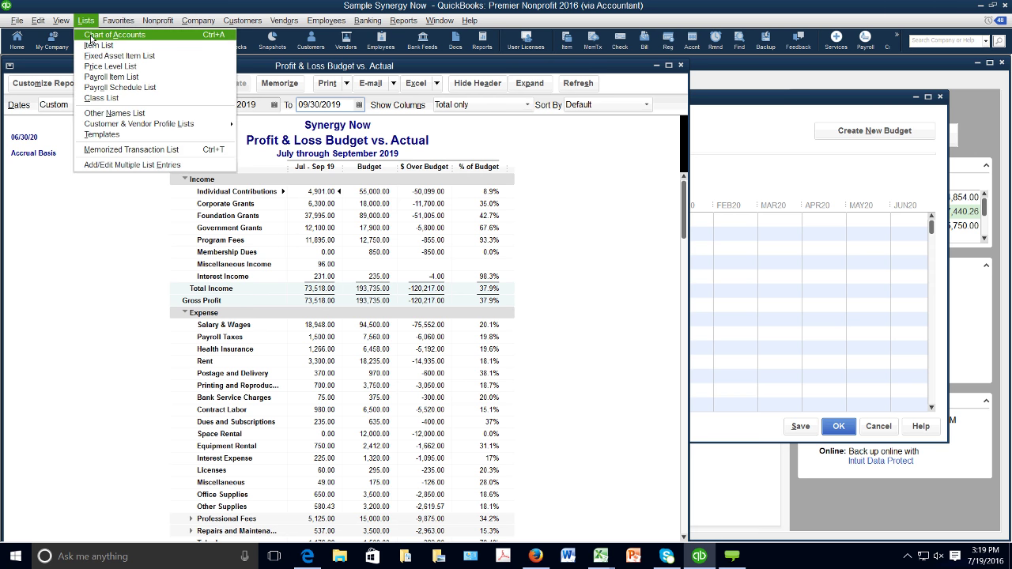
pyautogui.click(91, 36)
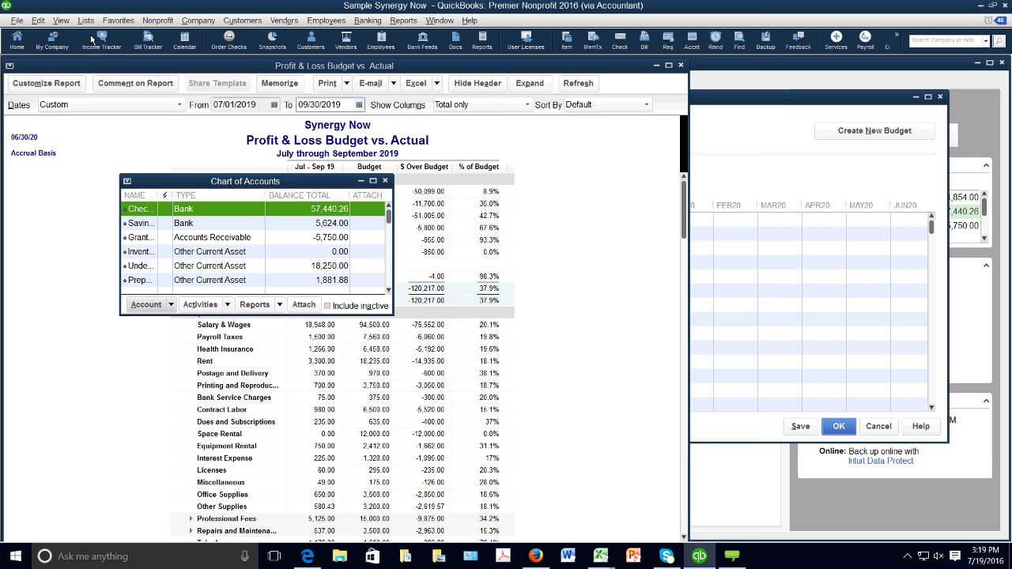
pyautogui.moveTo(351, 316); pyautogui.dragTo(384, 452)
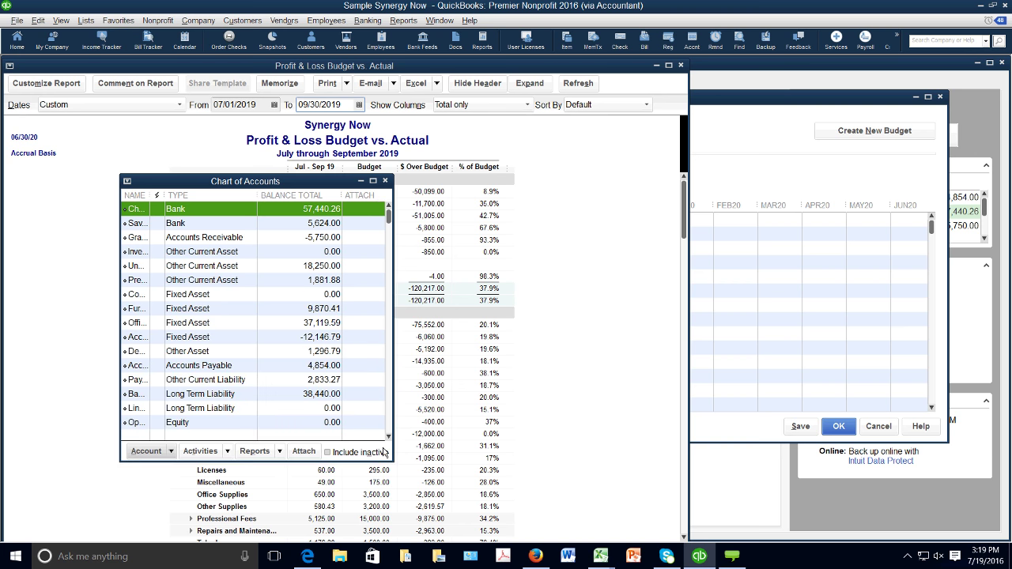
pyautogui.moveTo(151, 195); pyautogui.dragTo(196, 201)
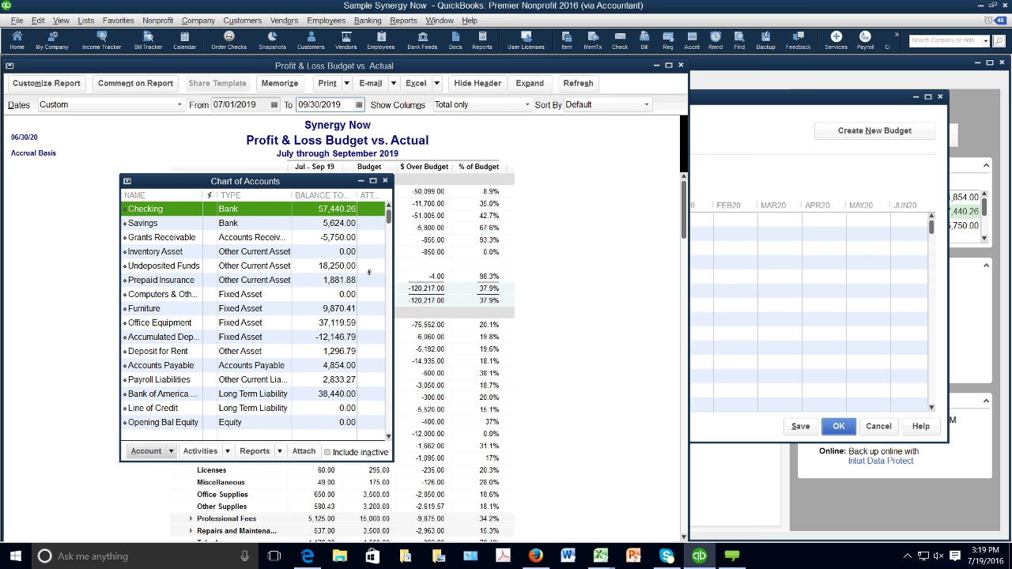
# Delete the Computers fixed asset account from the Chart of Accounts and save the budget changes
pyautogui.click(378, 294)
pyautogui.click(173, 452)
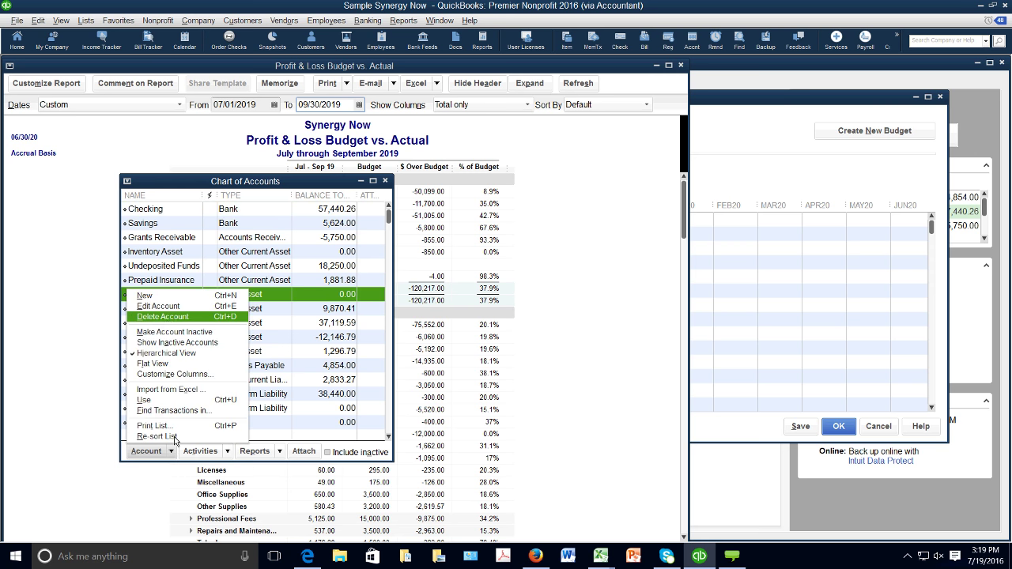
pyautogui.click(167, 317)
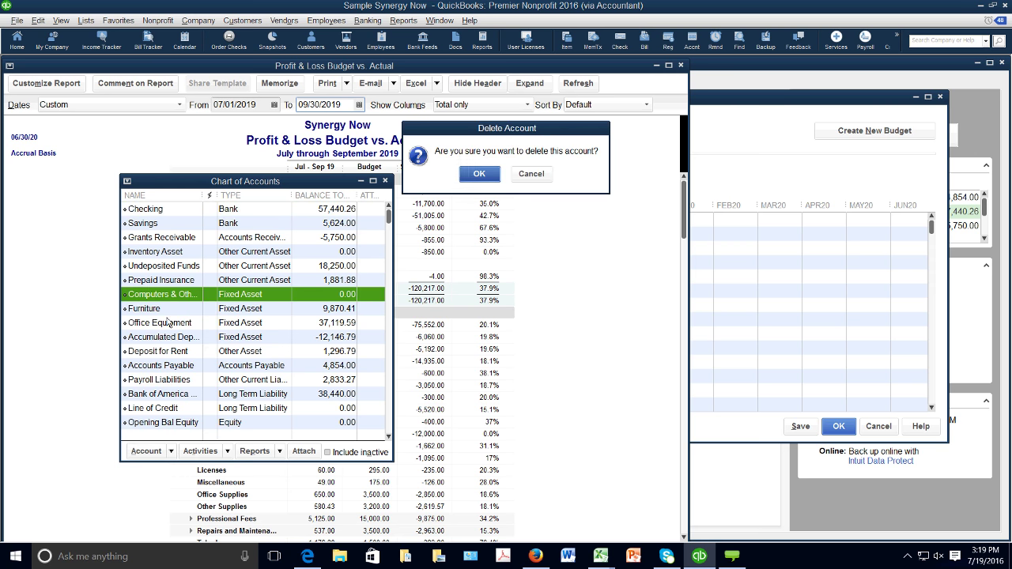
pyautogui.click(476, 174)
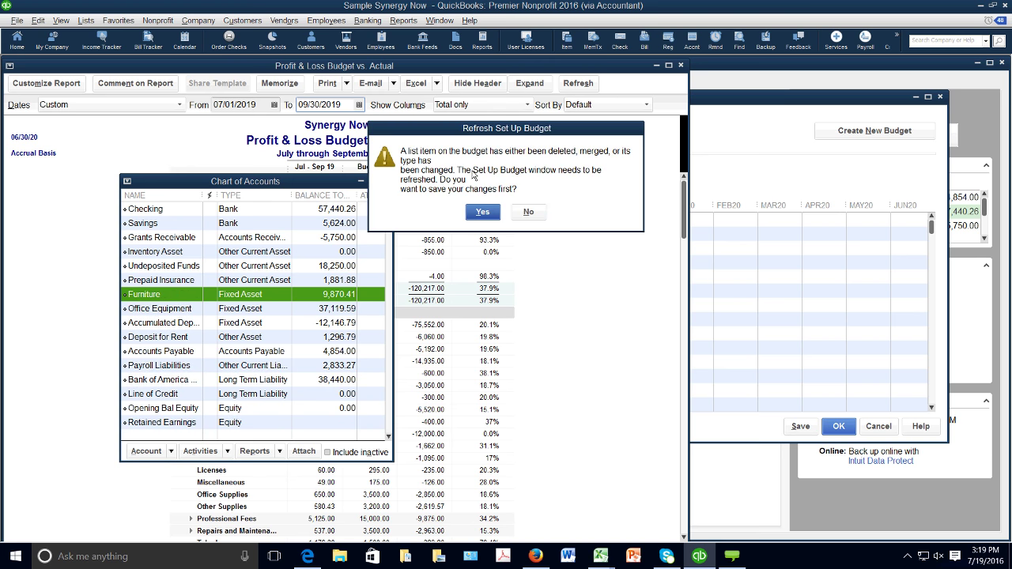
pyautogui.click(478, 212)
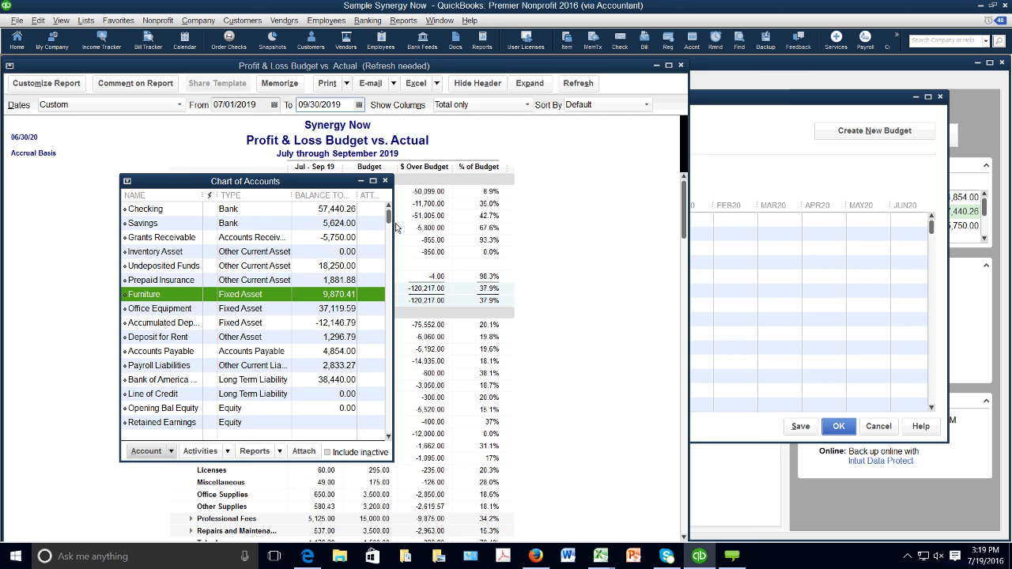
# Try to delete the Postage and Delivery expense account, make it inactive instead, and close the Chart of Accounts
pyautogui.moveTo(388, 219); pyautogui.dragTo(389, 250)
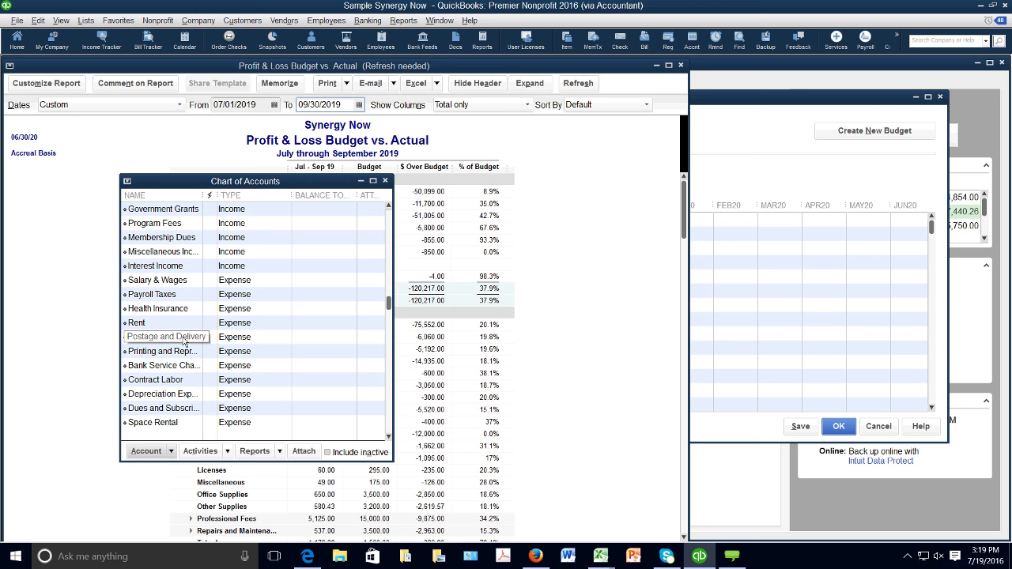
pyautogui.click(183, 340)
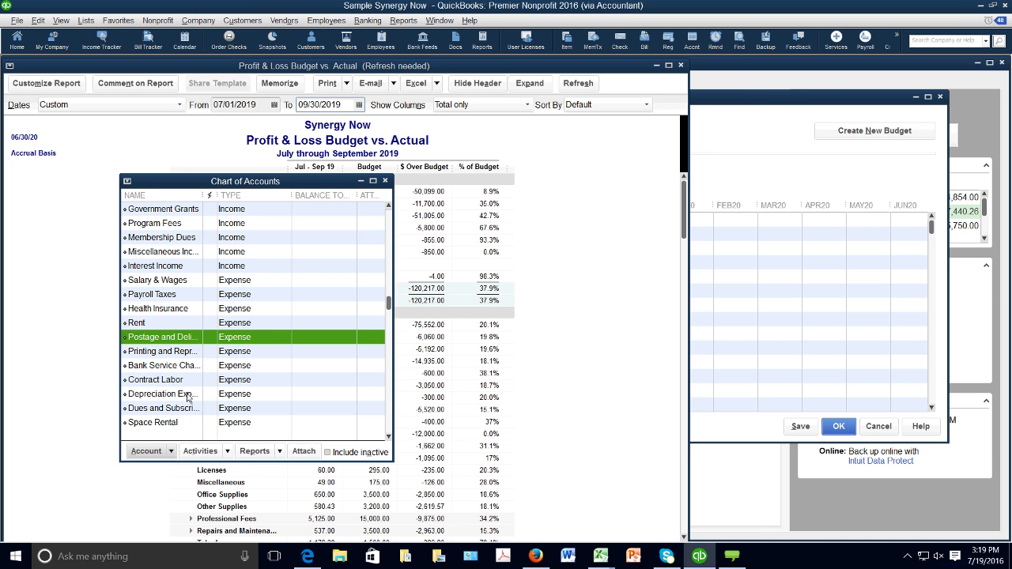
pyautogui.click(146, 451)
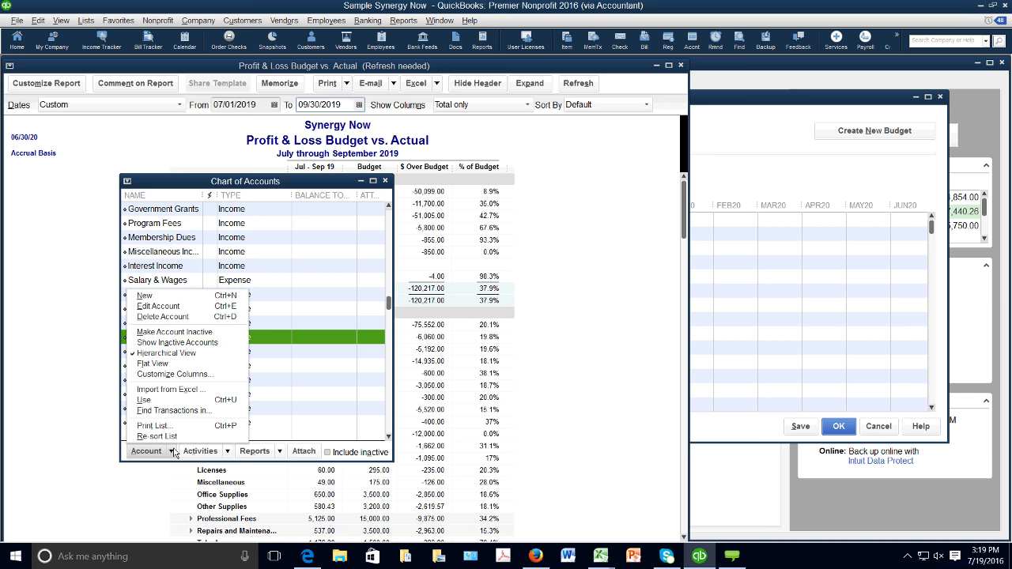
pyautogui.click(174, 317)
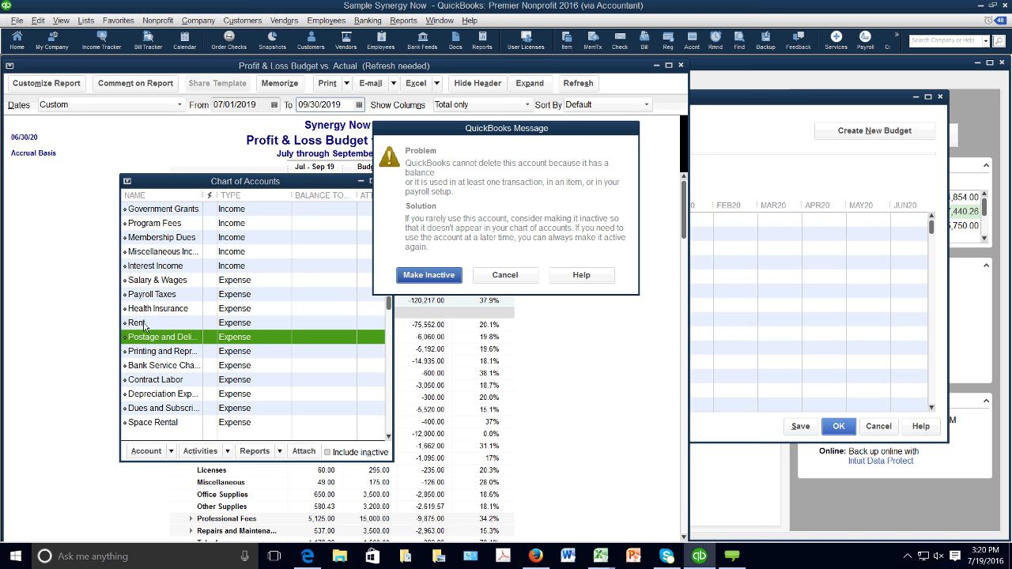
pyautogui.click(419, 278)
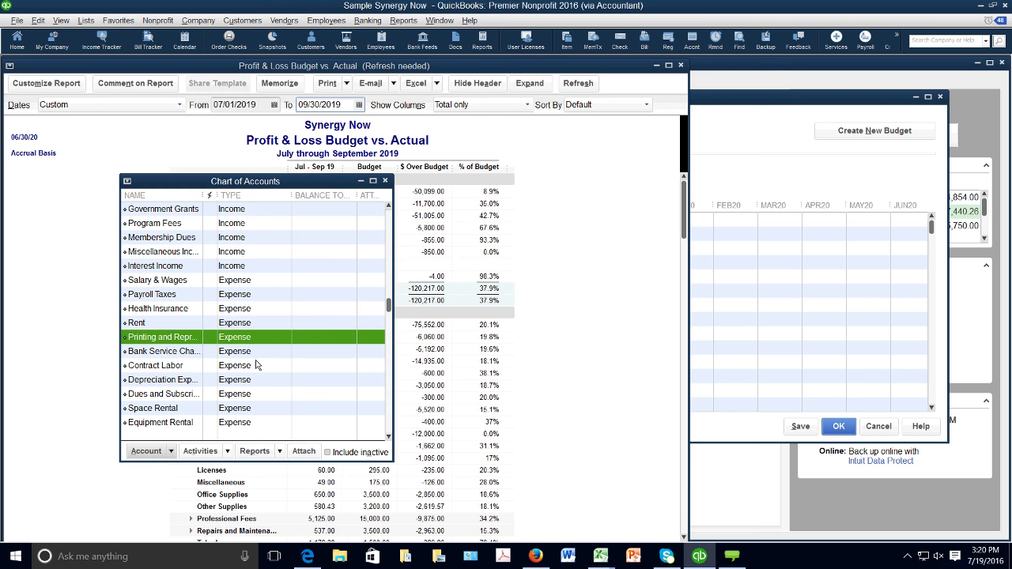
pyautogui.press('Escape')
pyautogui.press('Return')
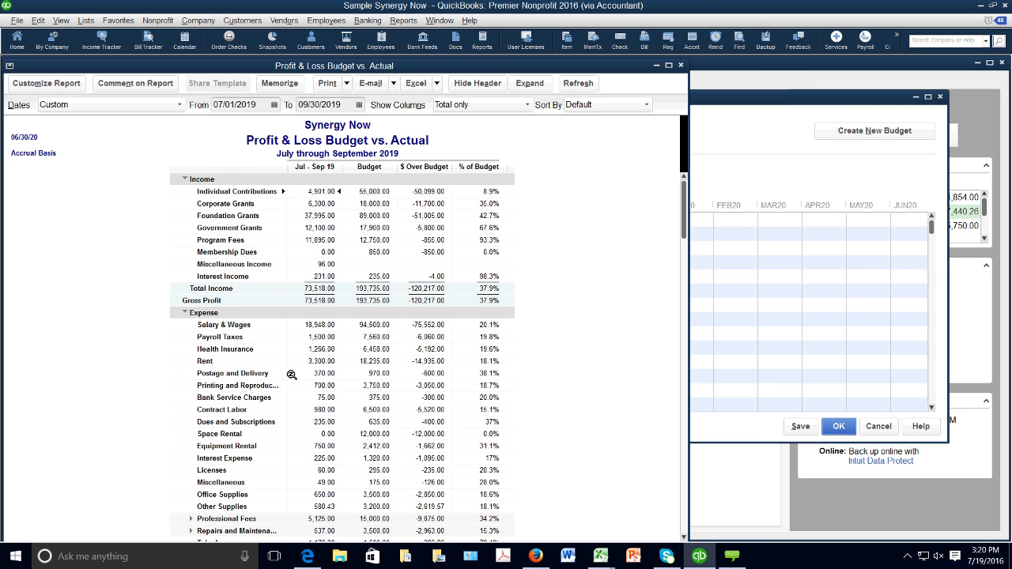
# Open a blank check, review the expense accounts available for selection, and close the check without saving
pyautogui.click(368, 20)
pyautogui.press('Escape')
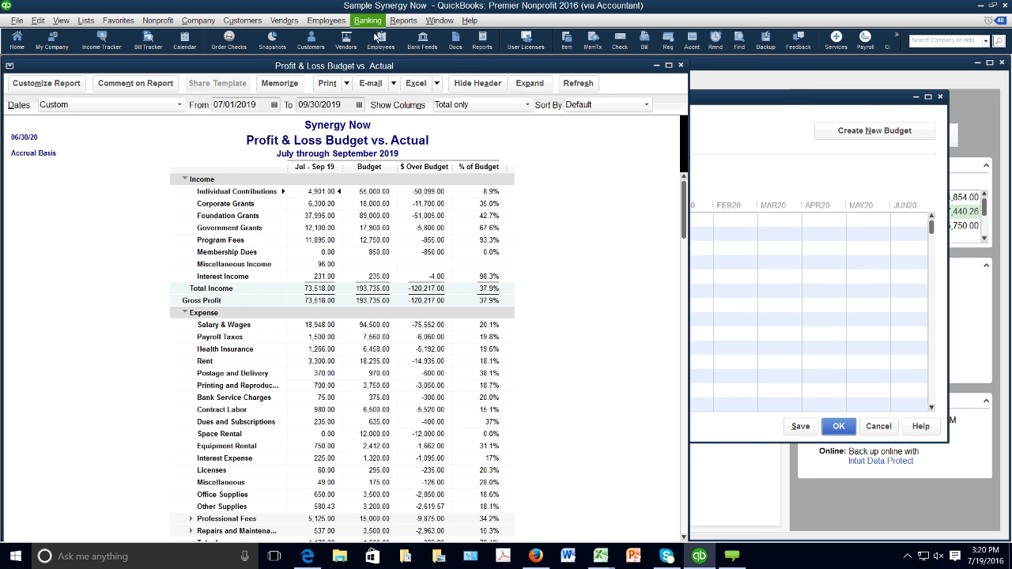
pyautogui.click(374, 37)
pyautogui.click(167, 385)
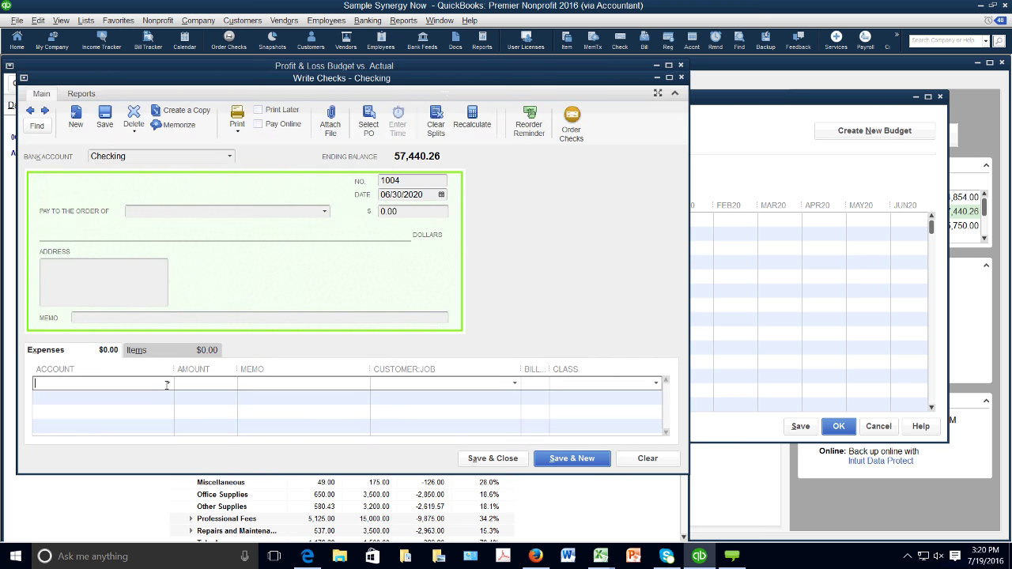
pyautogui.click(167, 385)
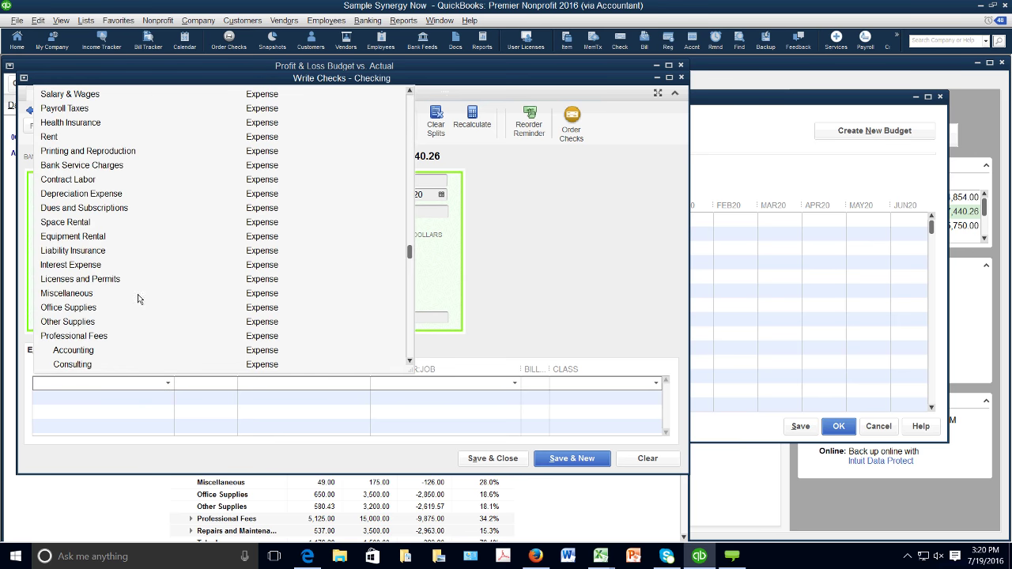
pyautogui.click(681, 76)
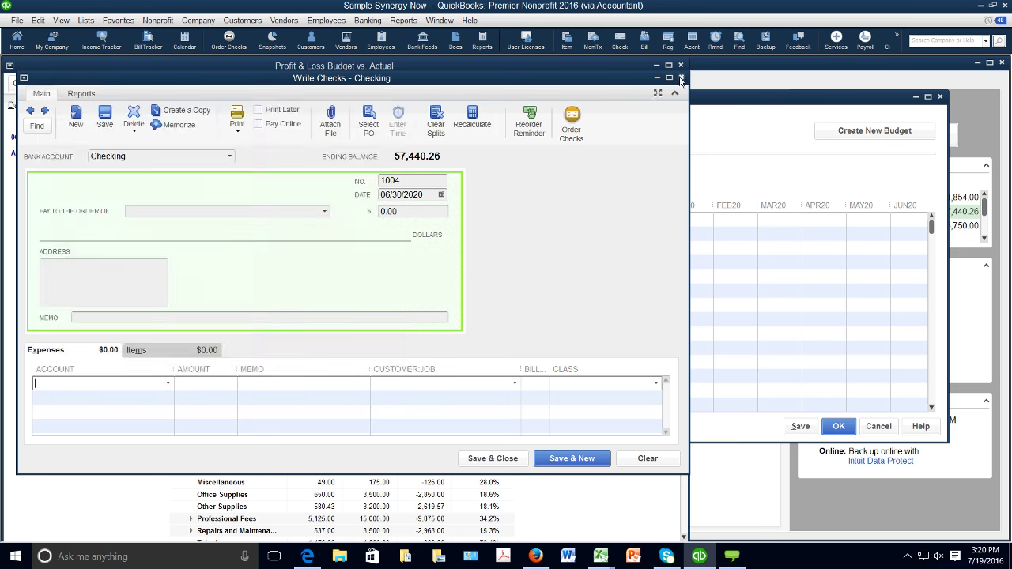
pyautogui.click(681, 77)
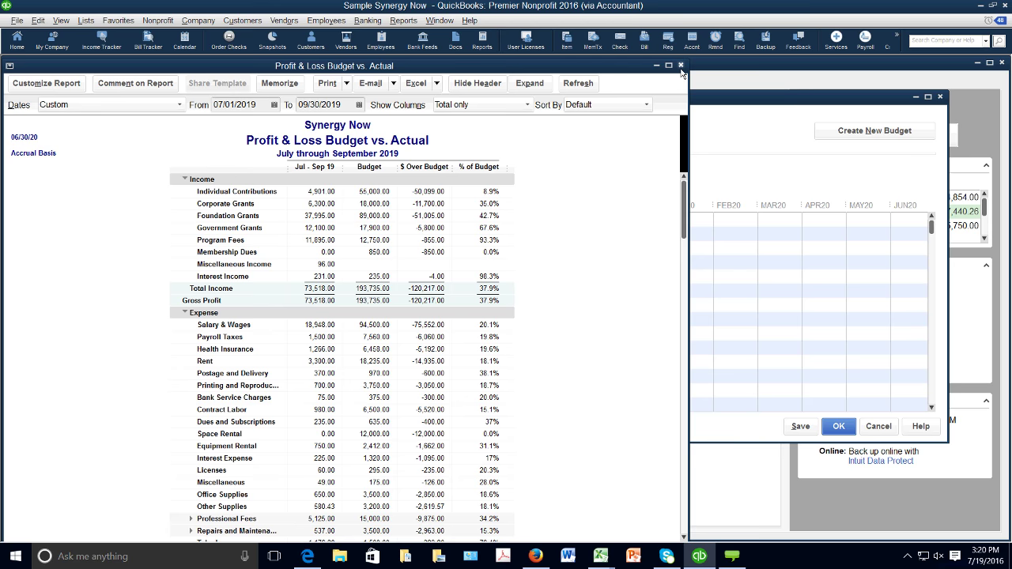
# Close the Budget vs. Actual report and the Set Up Budgets window
pyautogui.click(681, 66)
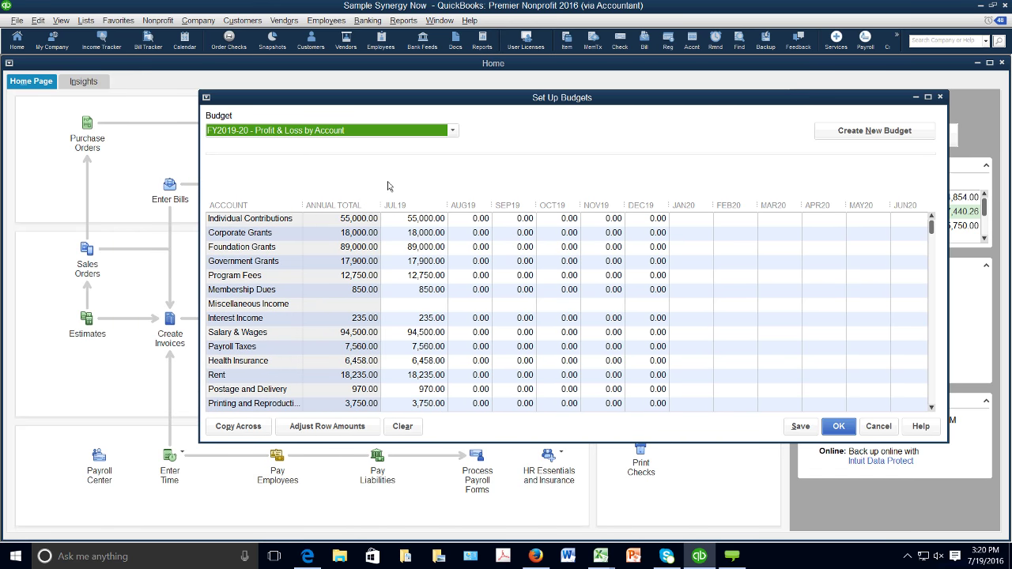
pyautogui.click(939, 98)
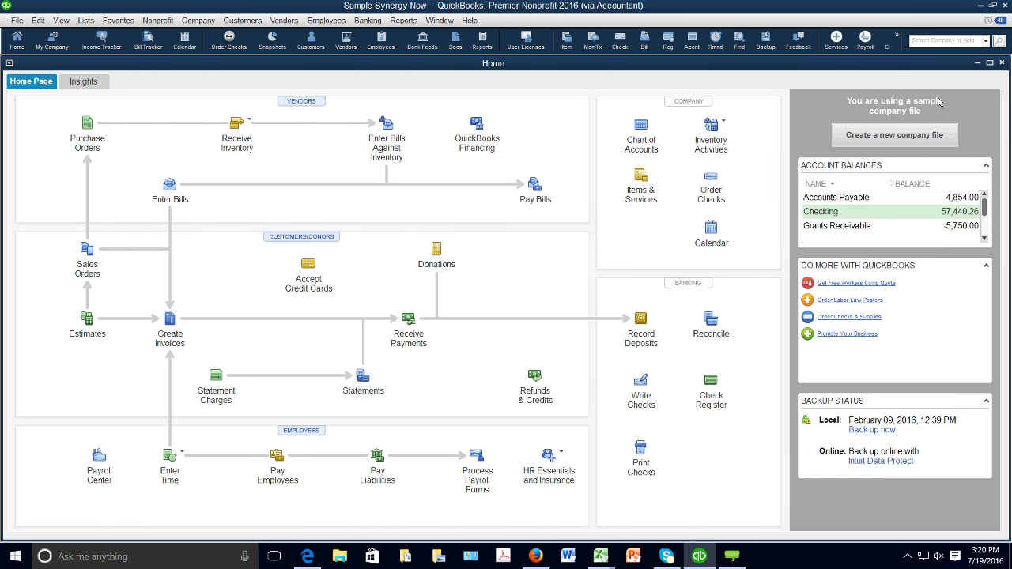
# Open the previously used company file "2016 Non-Profit (Use for Chapter7-8)" and acknowledge the sample file notice
pyautogui.click(16, 22)
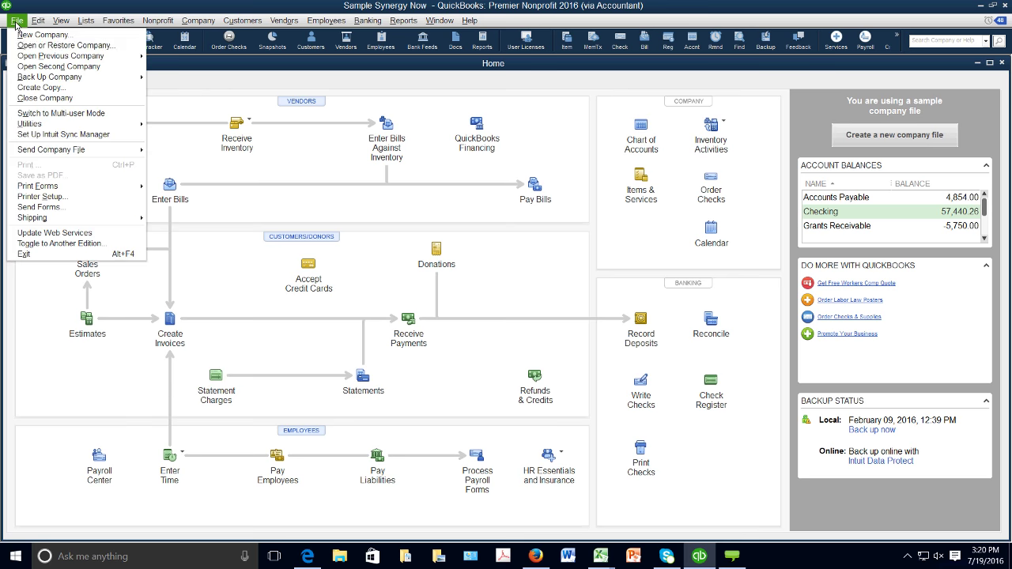
pyautogui.moveTo(26, 56)
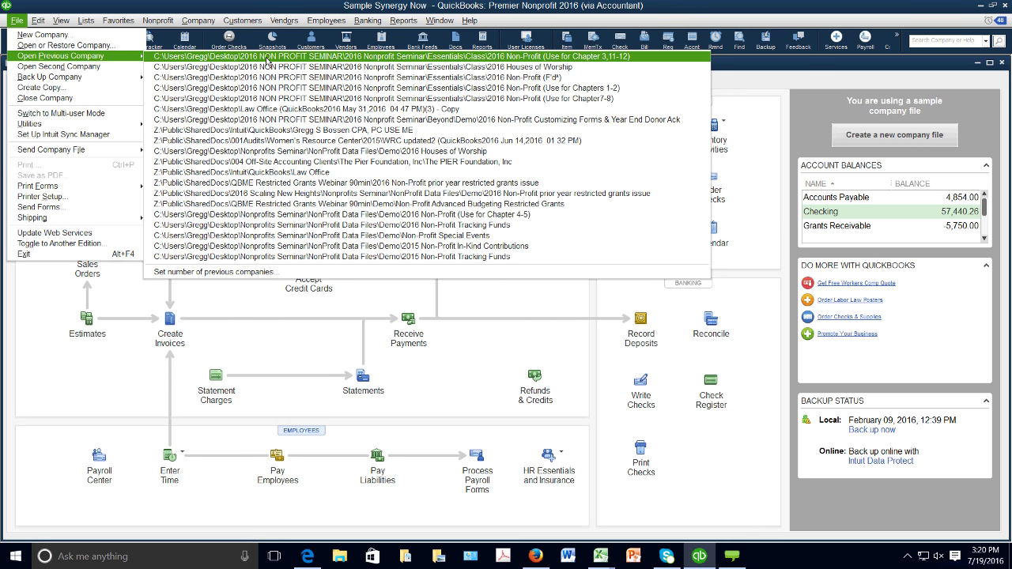
pyautogui.click(269, 101)
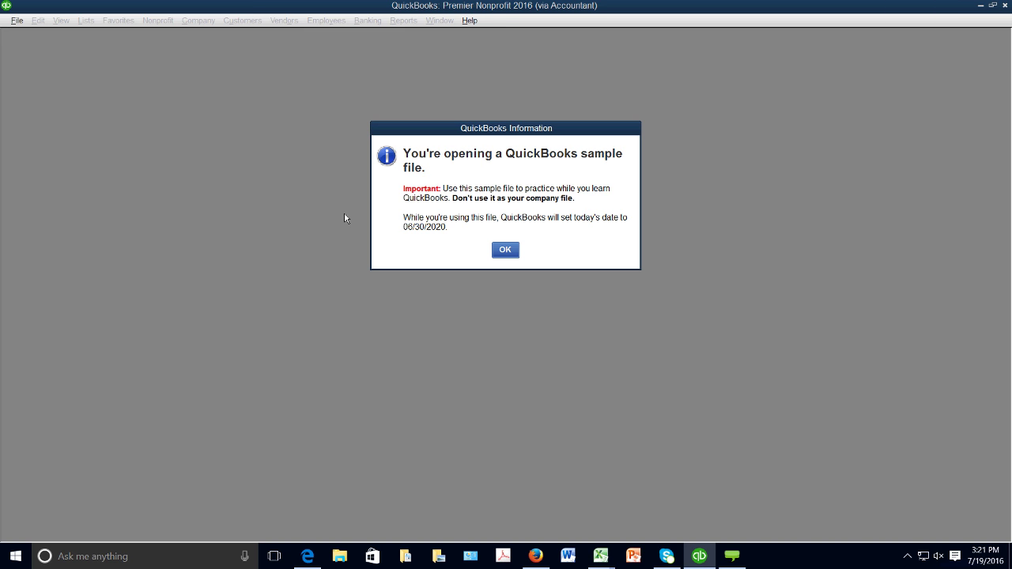
pyautogui.click(501, 248)
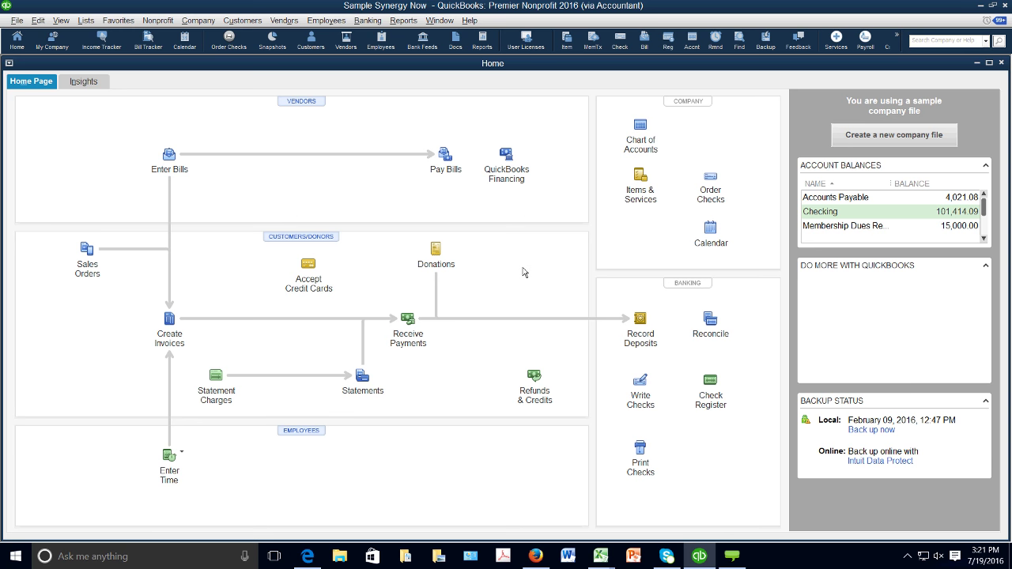
# View the blank deposit form and the blank donation sales receipt, closing each without entering anything
pyautogui.click(639, 321)
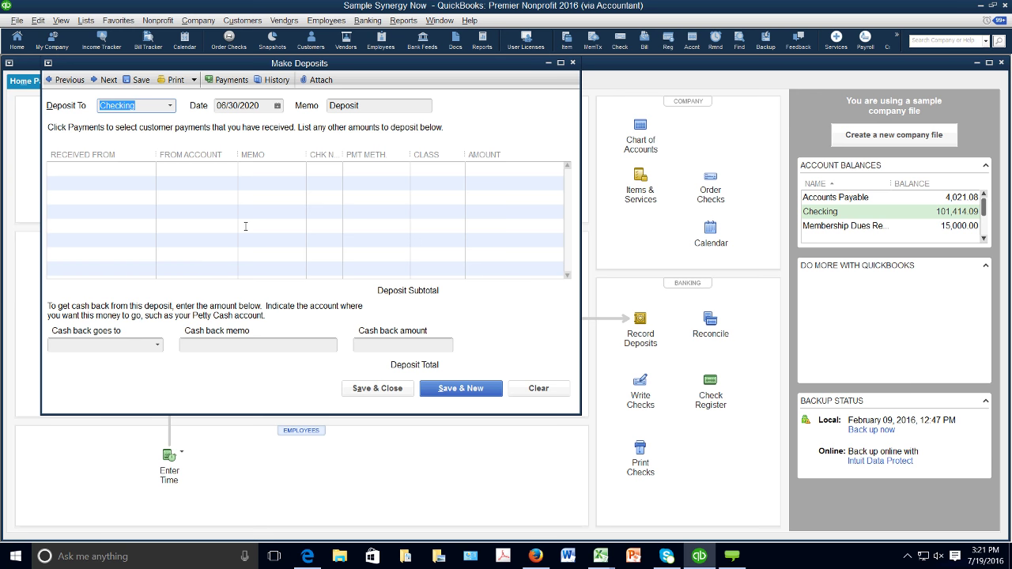
pyautogui.click(573, 62)
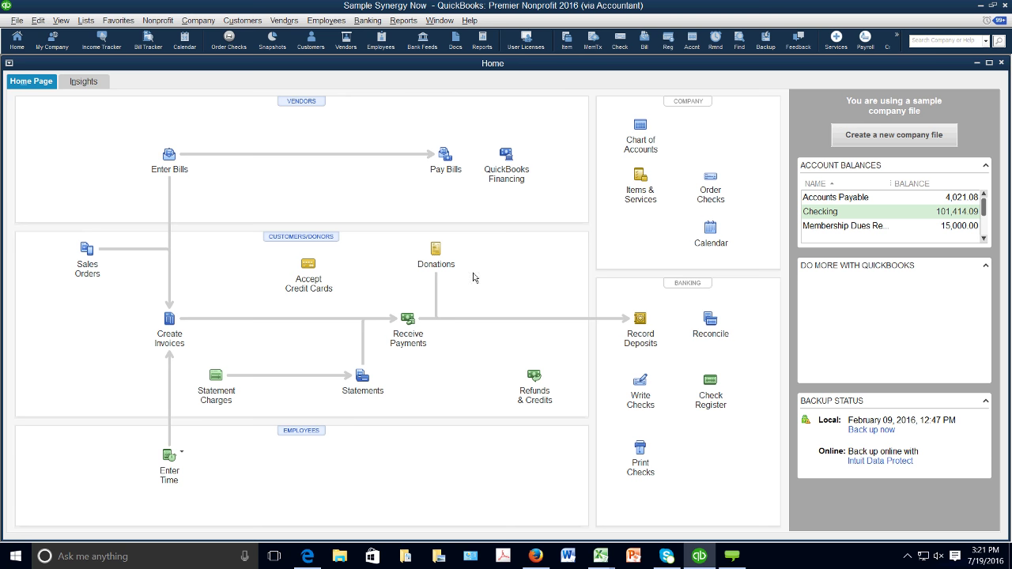
pyautogui.click(427, 267)
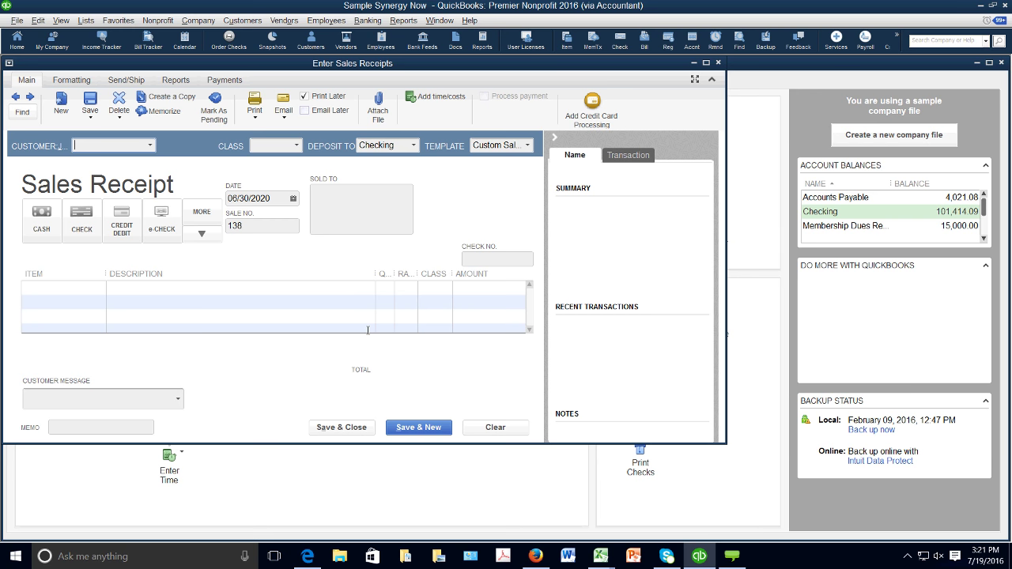
pyautogui.press('Escape')
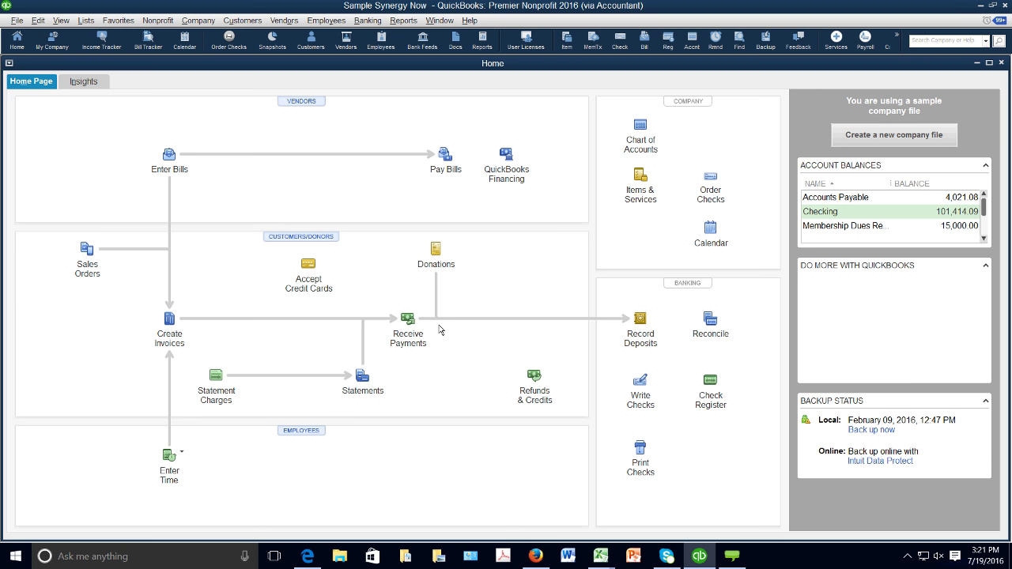
pyautogui.click(636, 320)
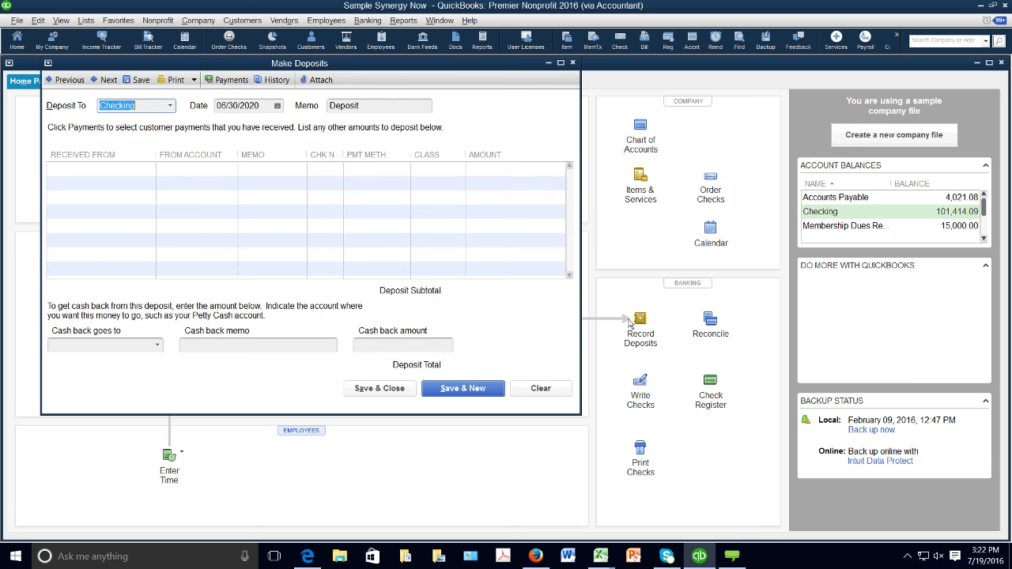
pyautogui.click(572, 63)
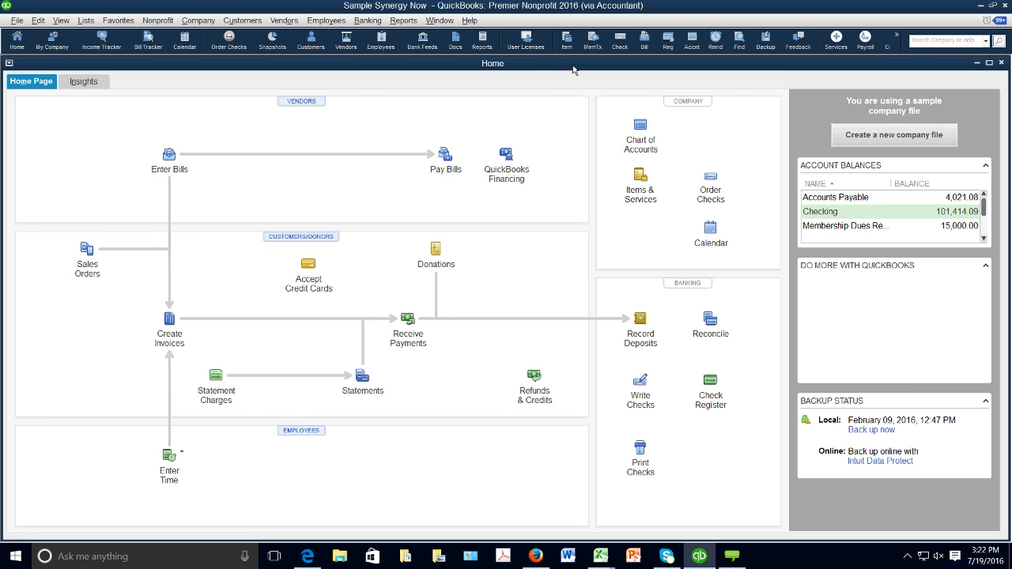
# Open the most recent donation sales receipt, preview its printed layout, and close the preview
pyautogui.click(437, 252)
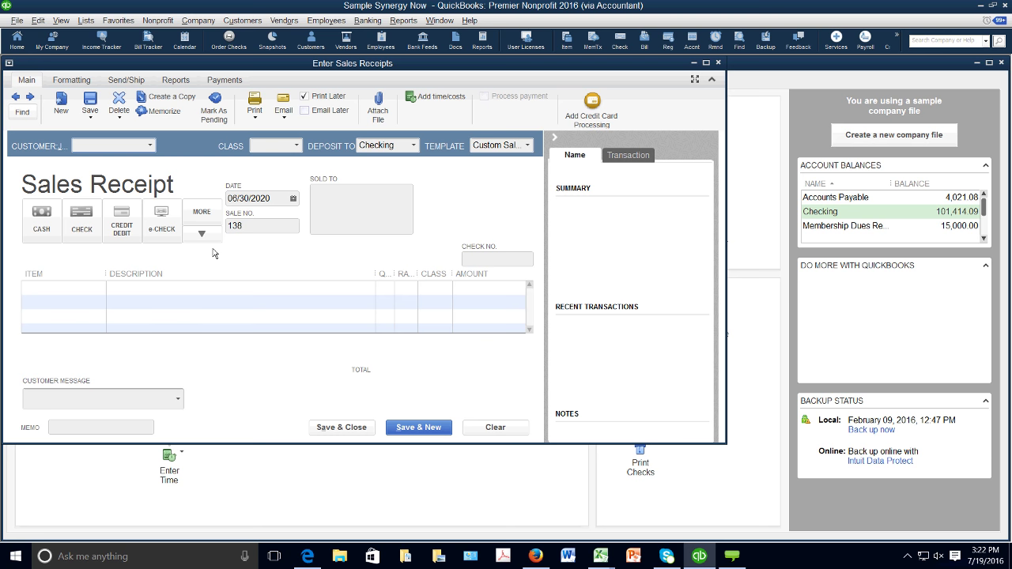
pyautogui.click(15, 96)
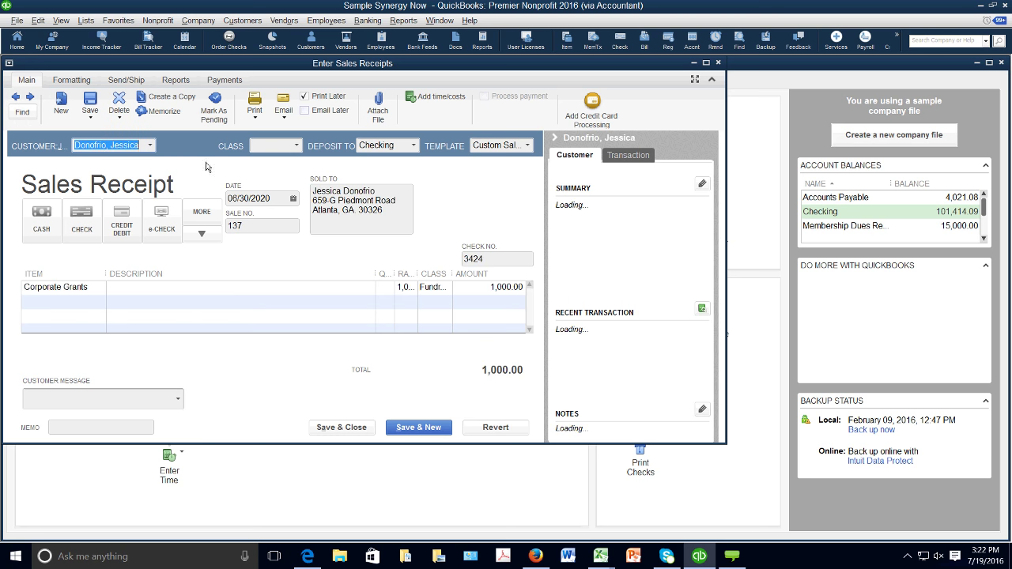
pyautogui.click(254, 120)
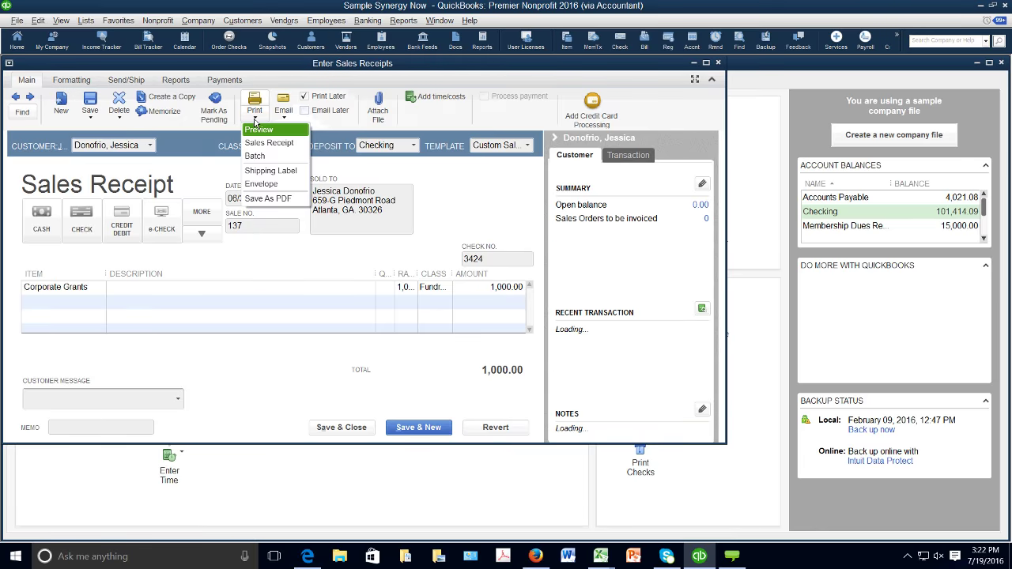
pyautogui.click(256, 129)
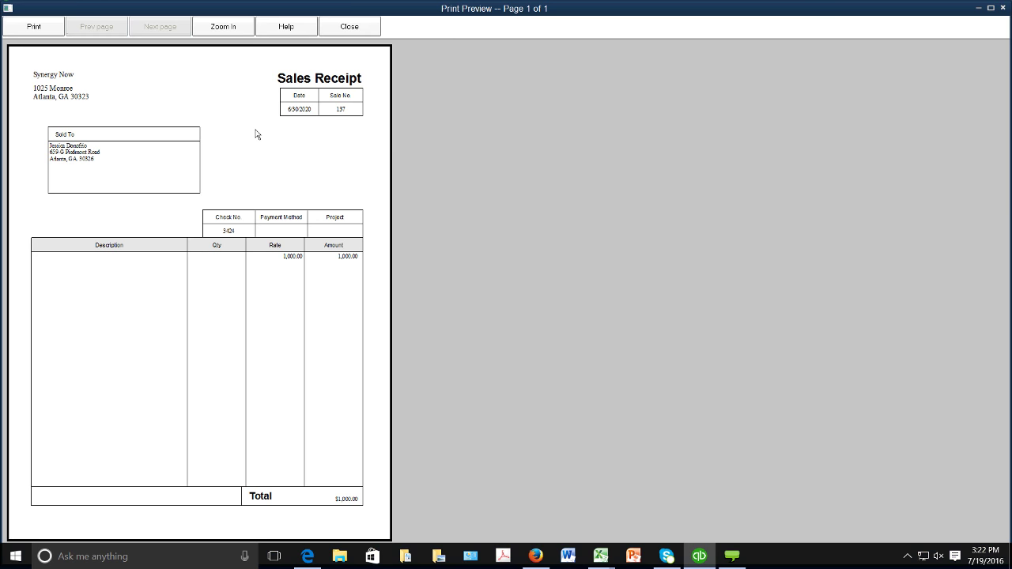
pyautogui.click(343, 32)
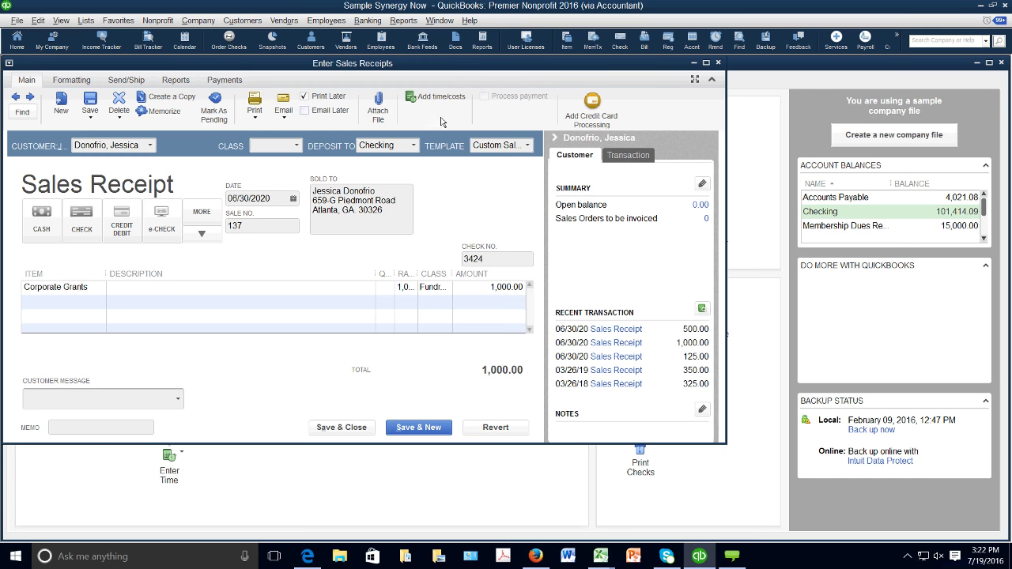
# Switch the sales receipt to the Synergy Thank You Letter template and preview the printed donor letter
pyautogui.click(527, 147)
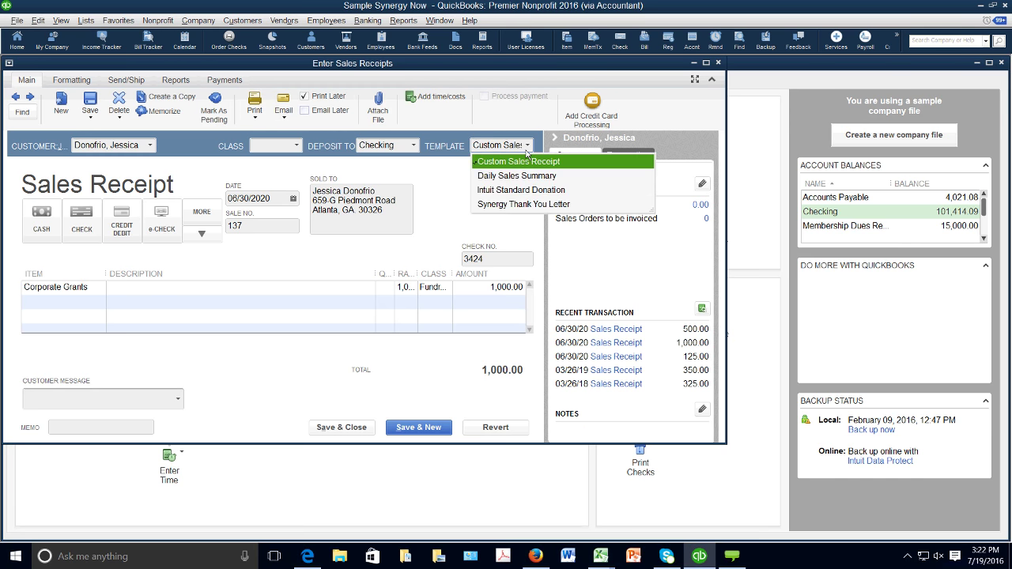
pyautogui.click(518, 203)
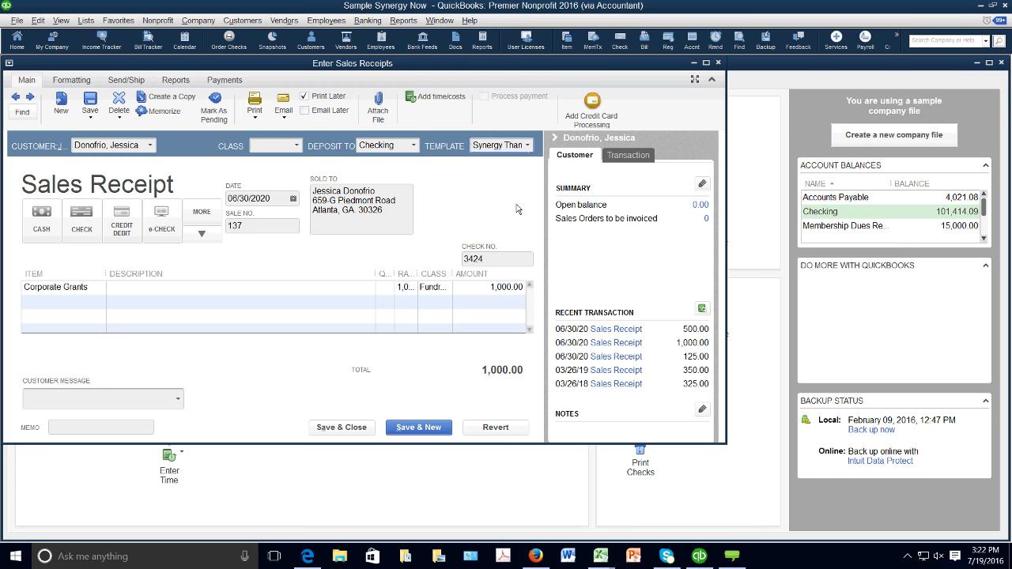
pyautogui.click(255, 119)
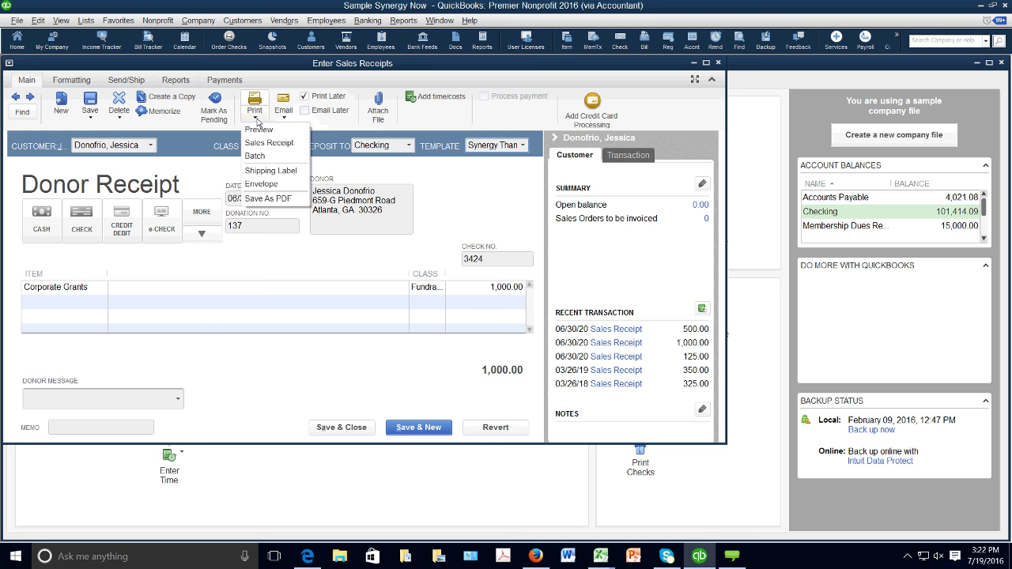
pyautogui.click(259, 129)
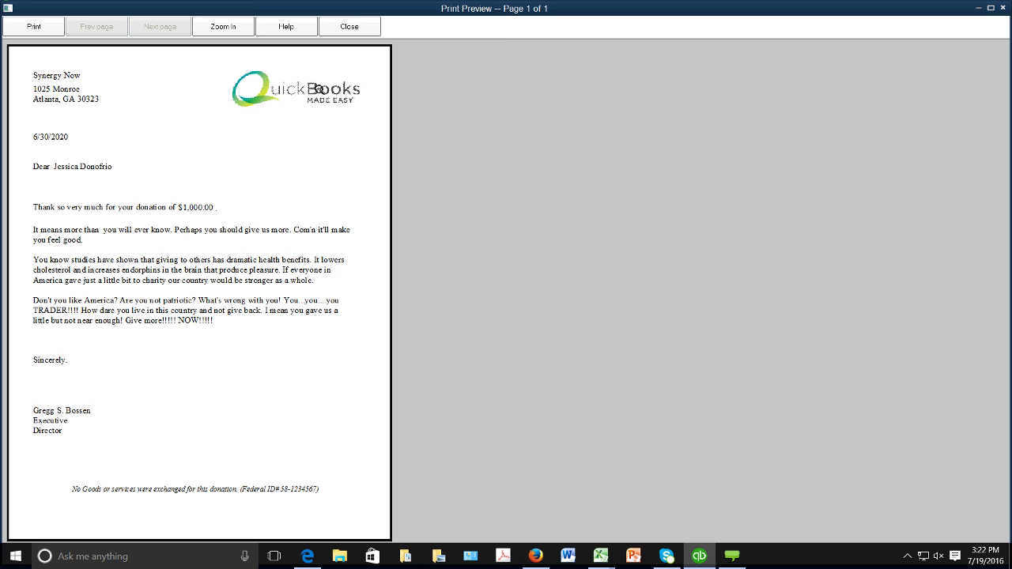
pyautogui.click(348, 27)
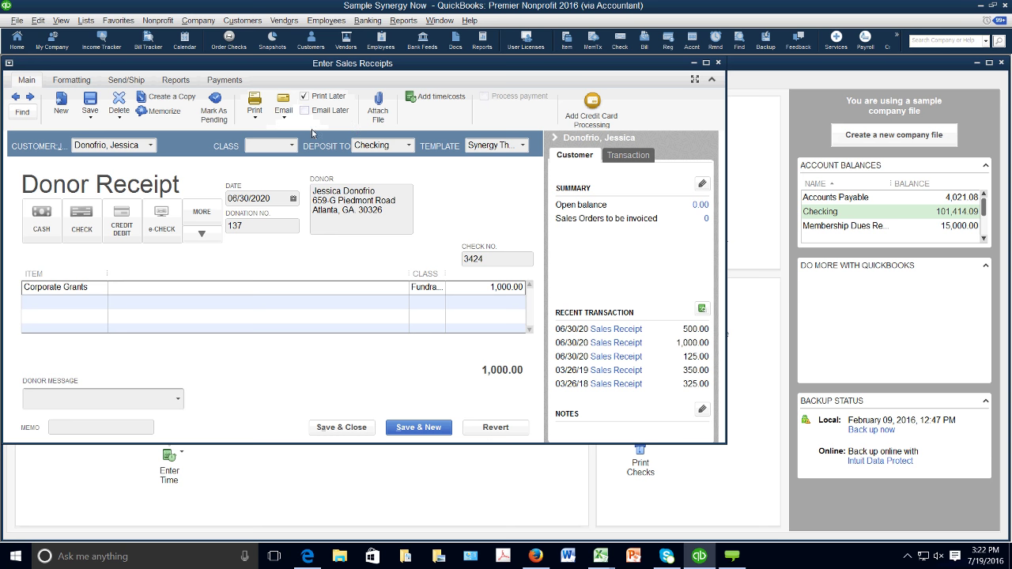
pyautogui.click(255, 117)
pyautogui.click(256, 130)
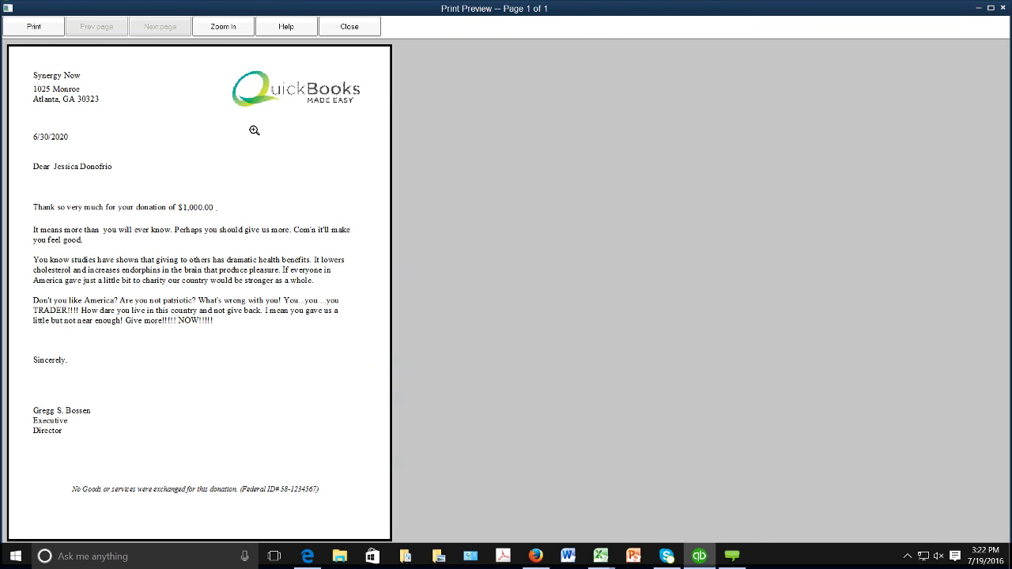
pyautogui.click(349, 26)
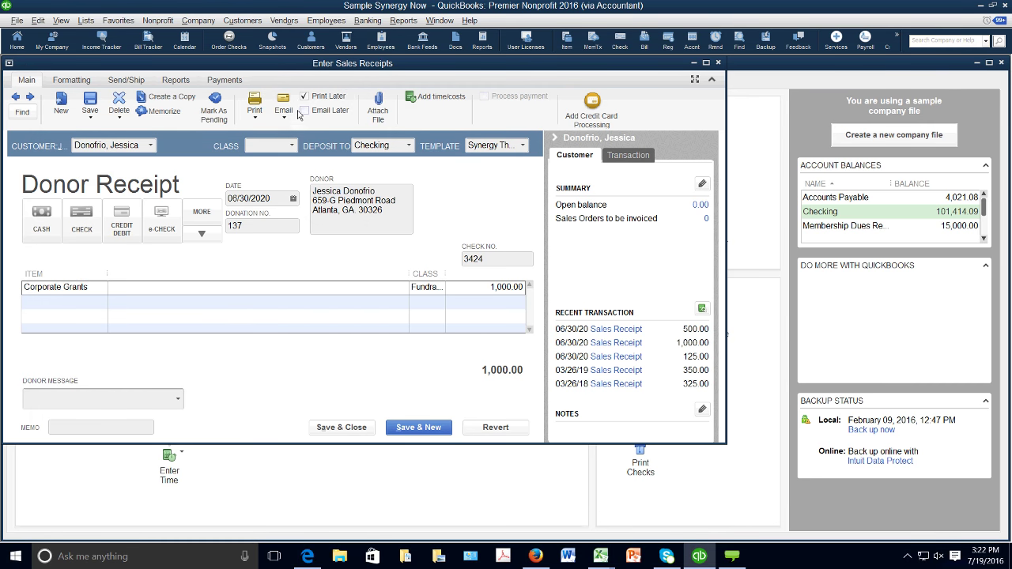
# Run the Sales by Customer Summary report for all dates with columns by year, review it, and close it
pyautogui.click(398, 23)
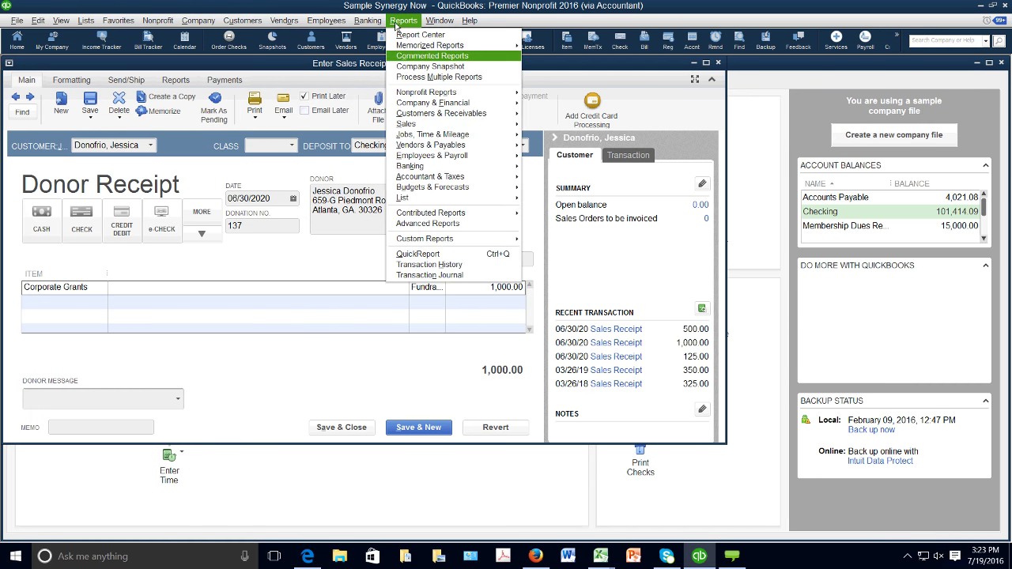
pyautogui.moveTo(405, 127)
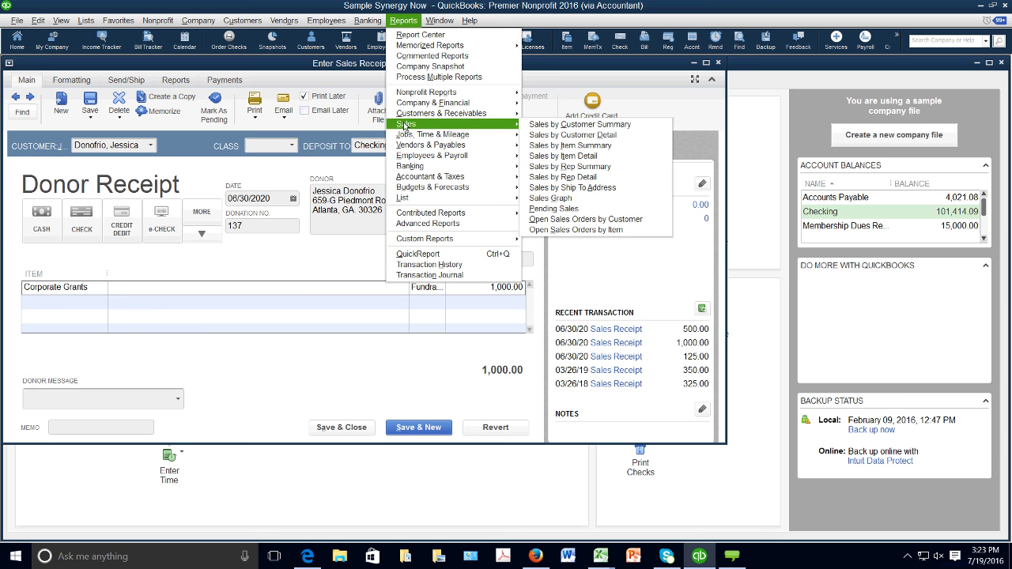
pyautogui.click(542, 127)
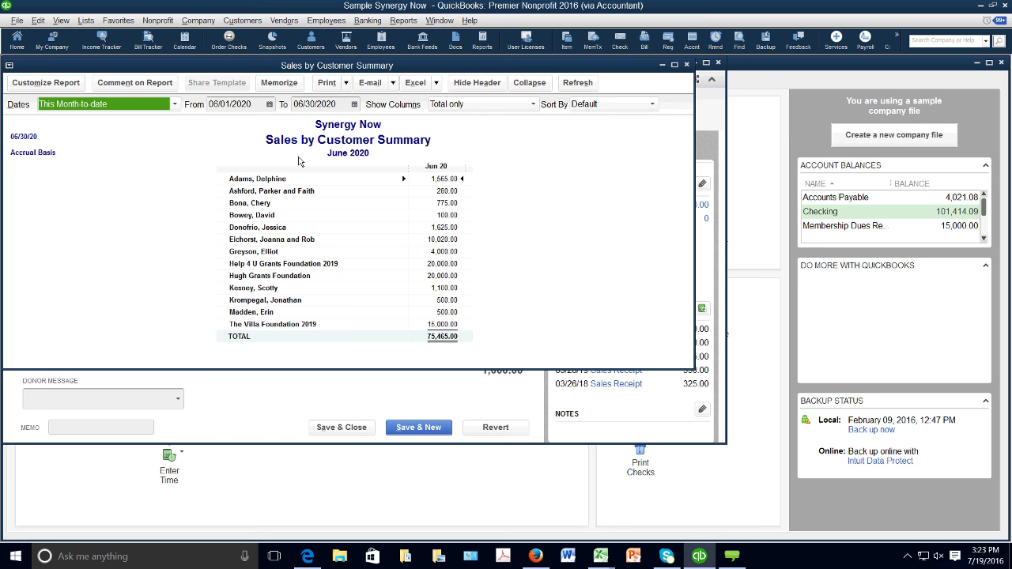
pyautogui.write('a')
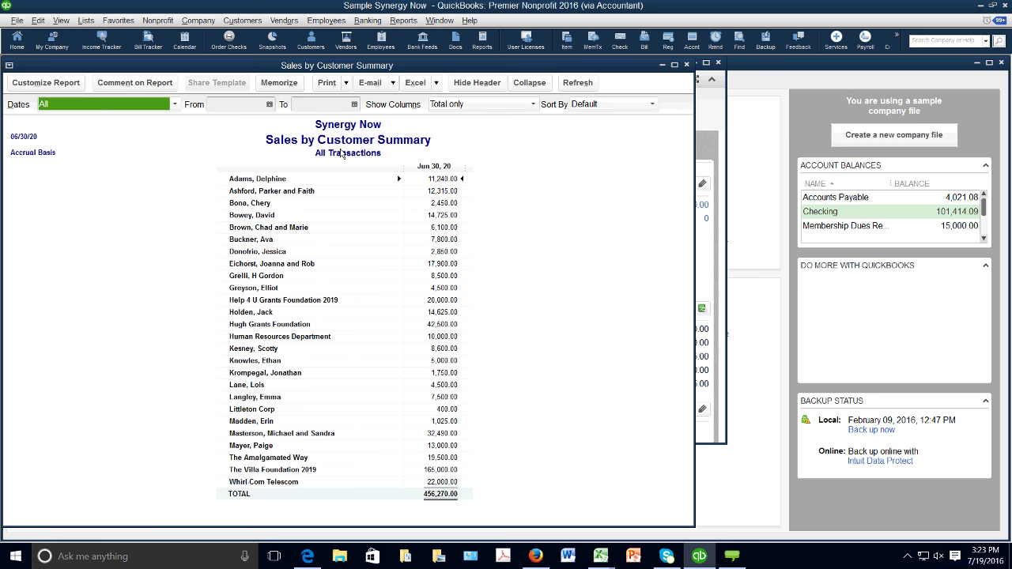
pyautogui.click(533, 104)
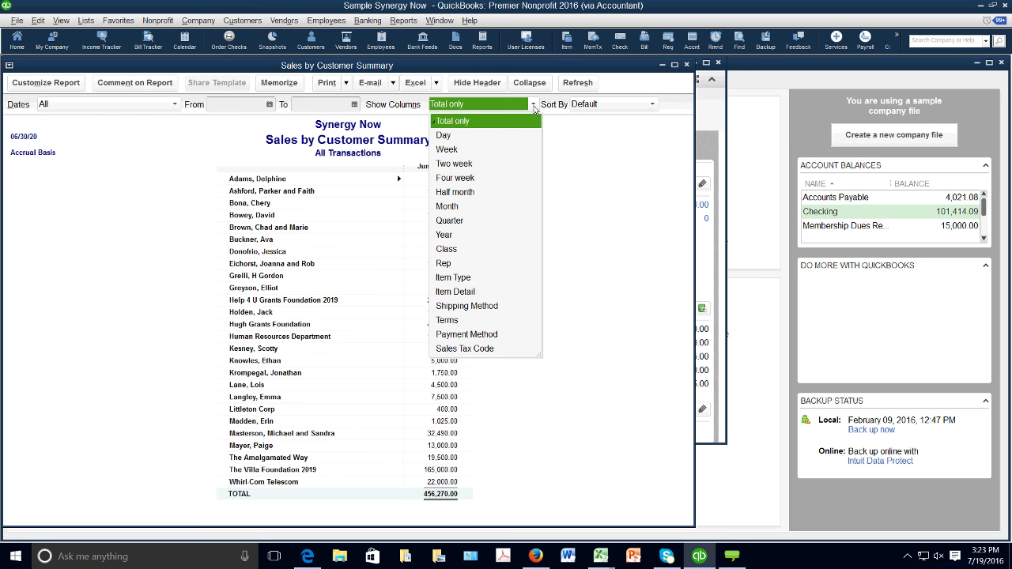
pyautogui.click(463, 236)
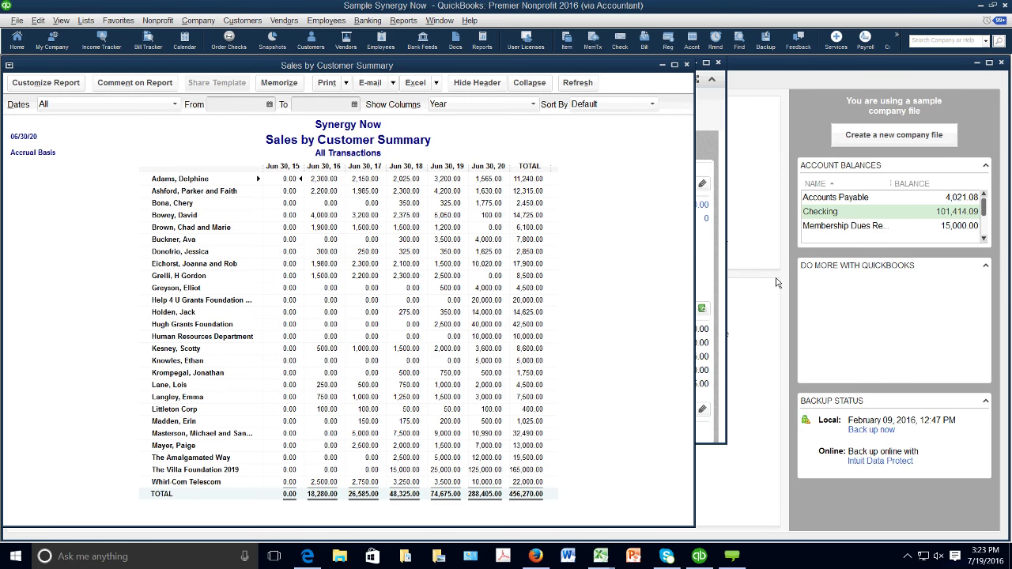
pyautogui.click(687, 63)
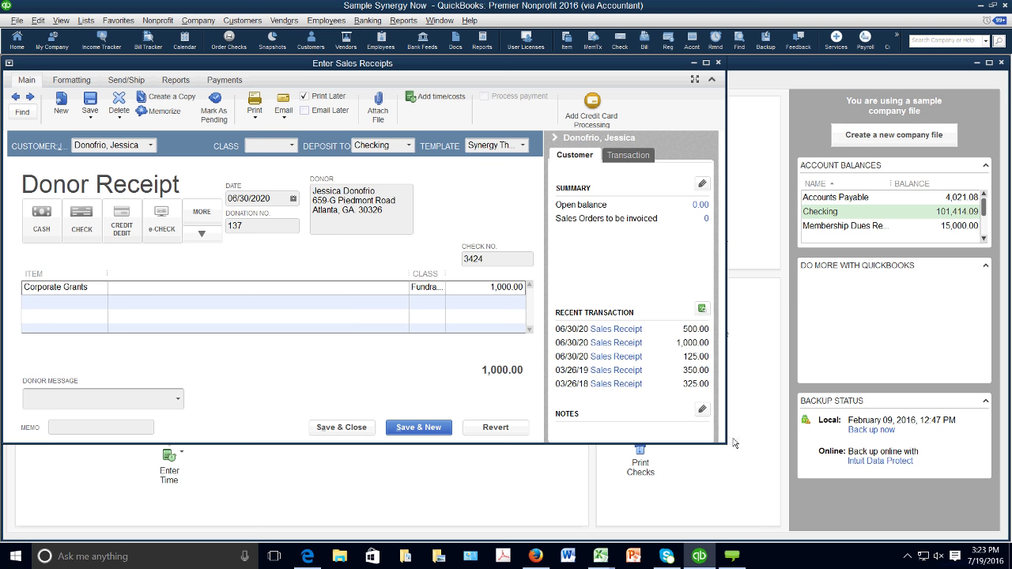
pyautogui.click(733, 555)
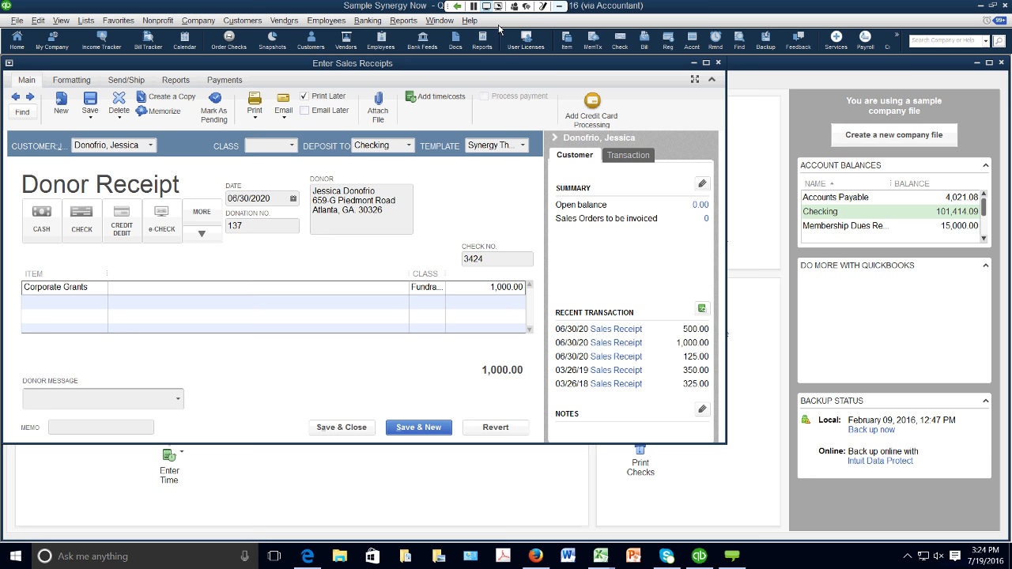
pyautogui.click(457, 7)
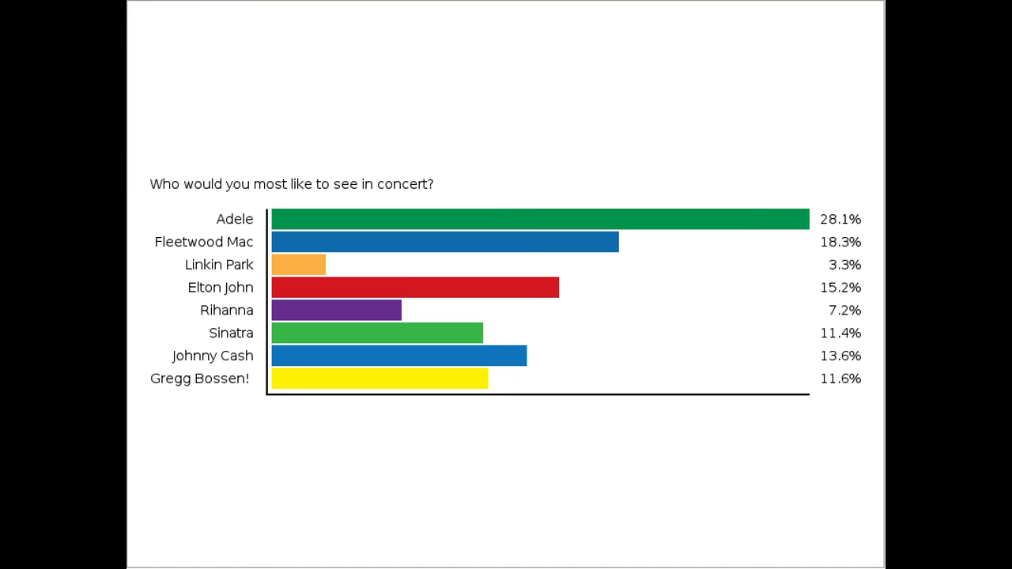
pyautogui.press('Right')
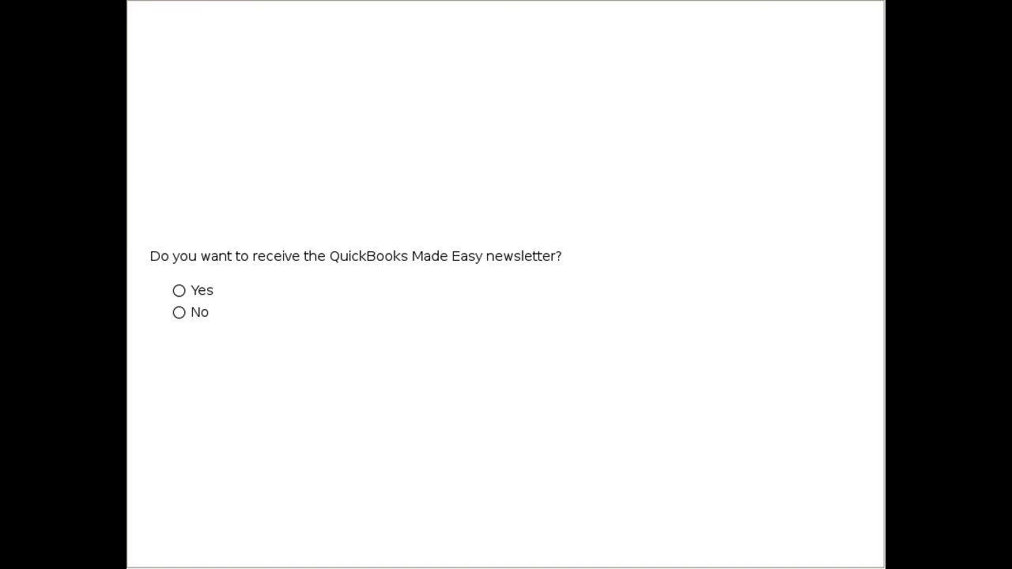
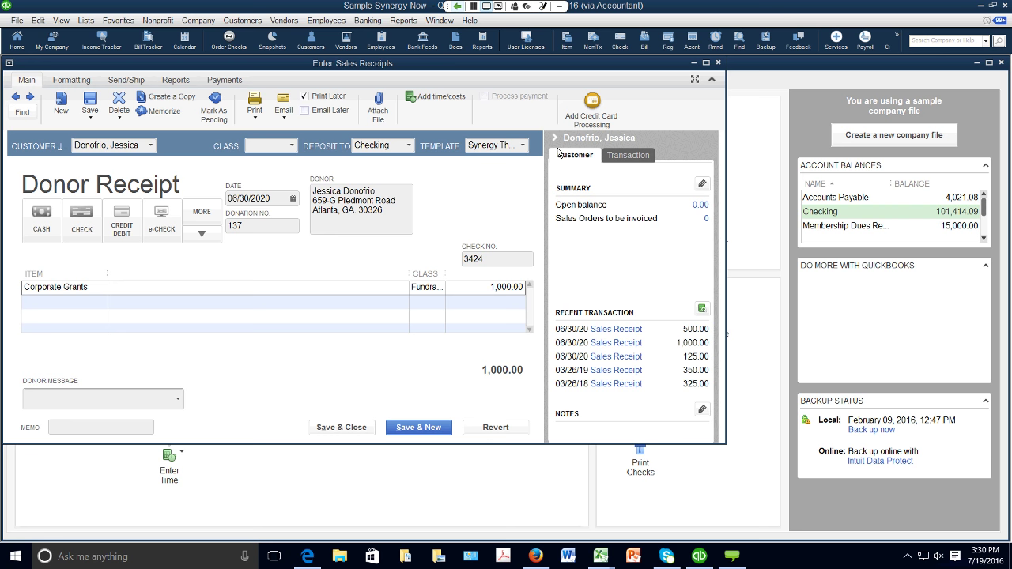
# Open the print preview of the donor receipt's thank-you letter
pyautogui.click(263, 119)
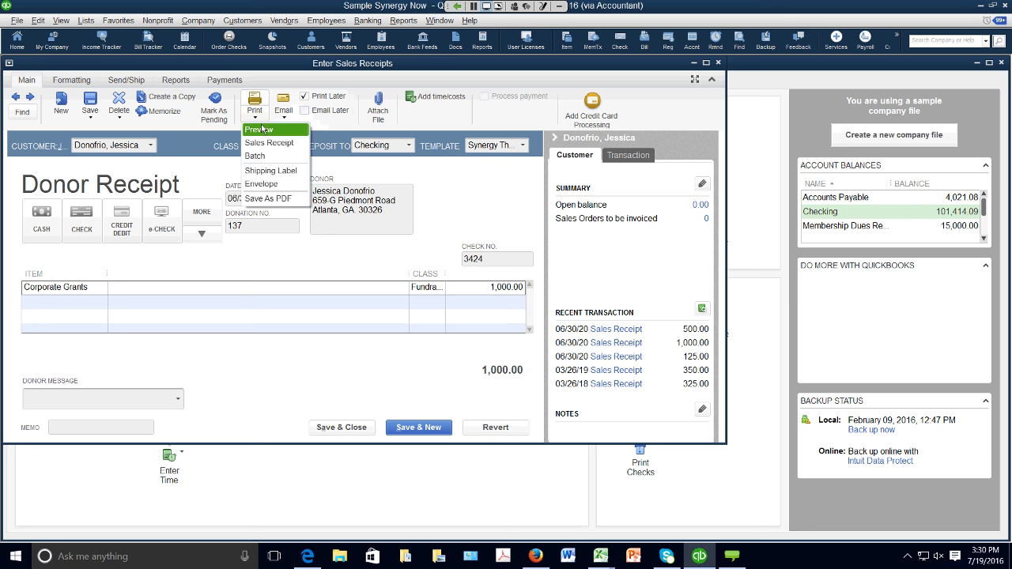
pyautogui.click(261, 129)
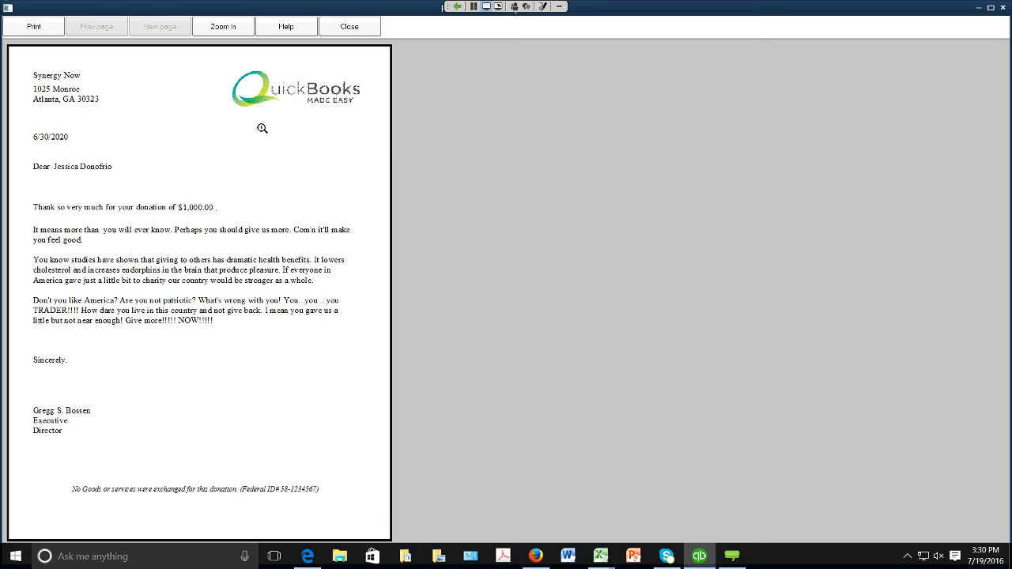
# Close the thank-you letter preview and the donor receipt to return to the Home page
pyautogui.click(348, 28)
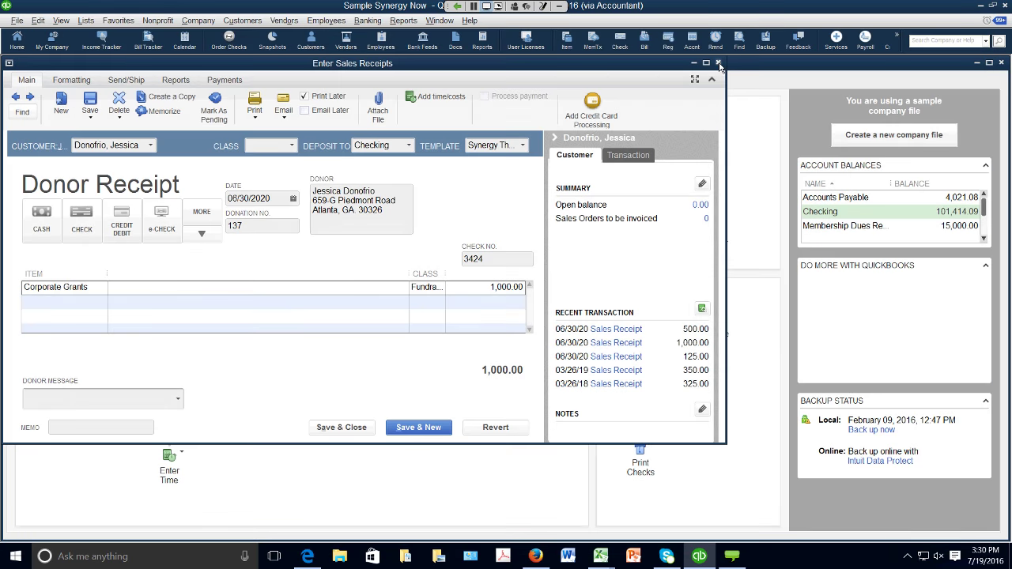
pyautogui.click(718, 63)
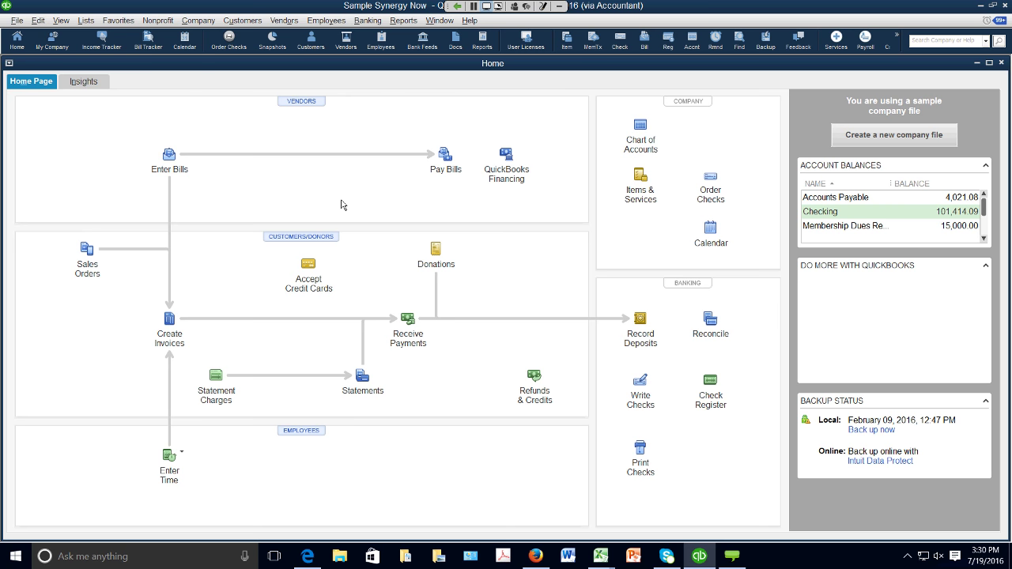
pyautogui.click(16, 45)
# Reopen the most recent donation sales receipt and select the Custom Sales Receipt template for it
pyautogui.click(436, 250)
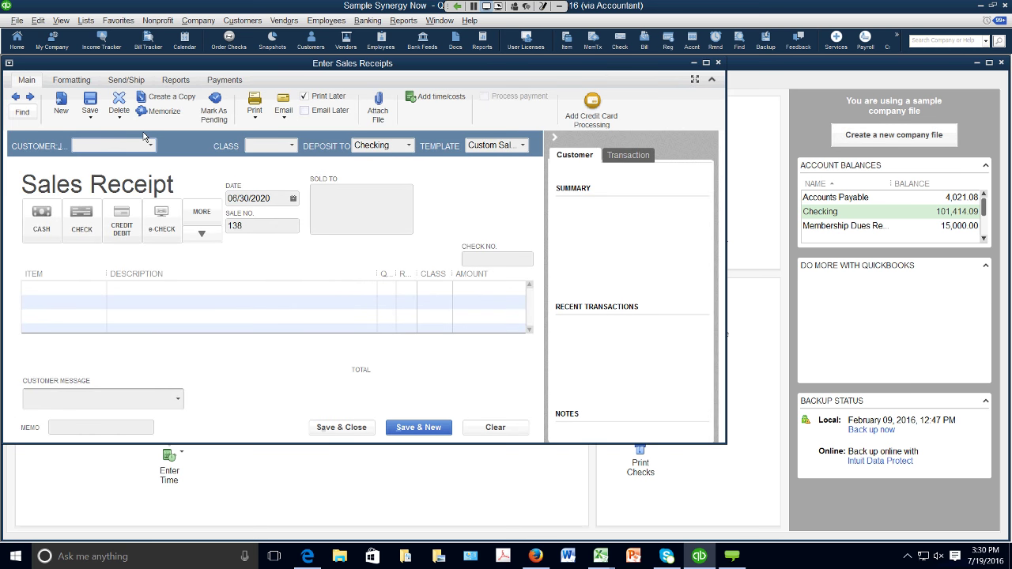
pyautogui.click(15, 96)
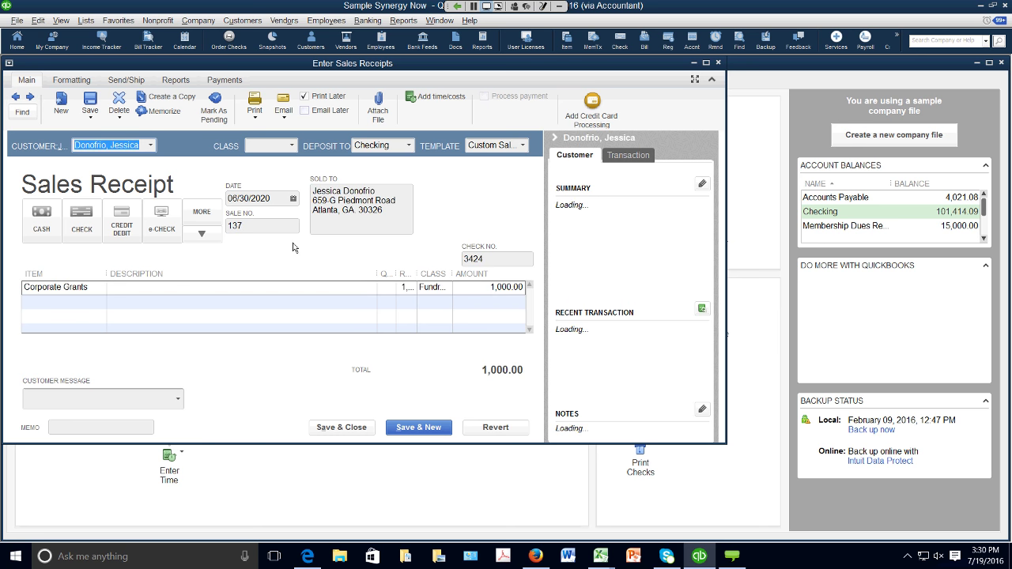
pyautogui.click(523, 146)
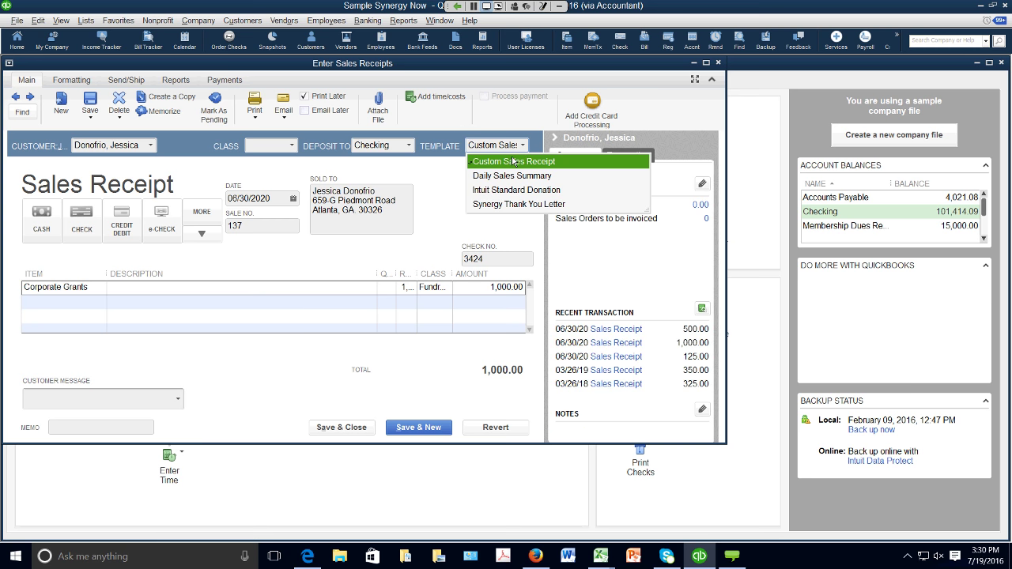
pyautogui.click(487, 164)
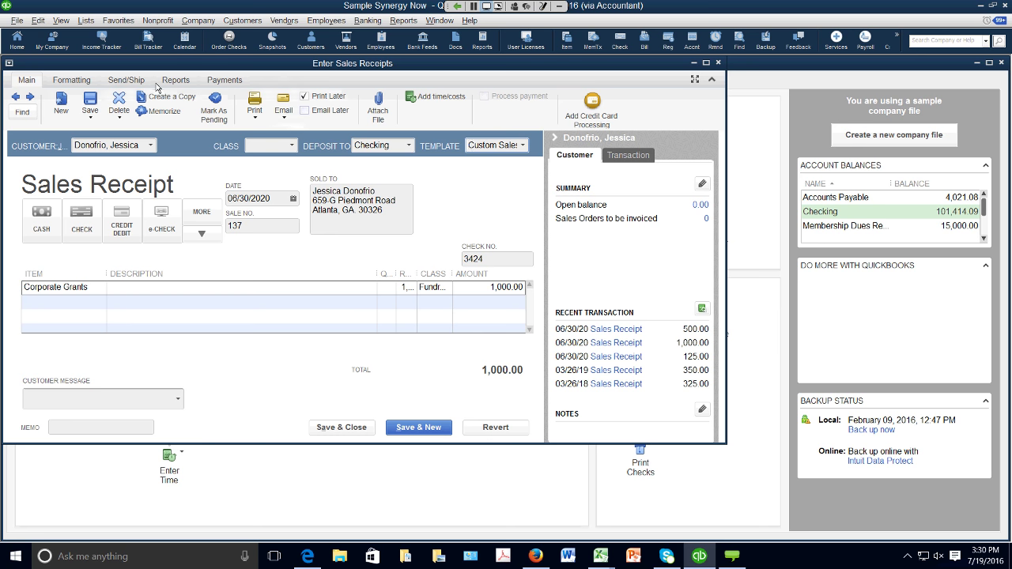
# View the Synergy Thank You Letter template in the Layout Designer, then cancel the customization and close the templates list
pyautogui.click(82, 30)
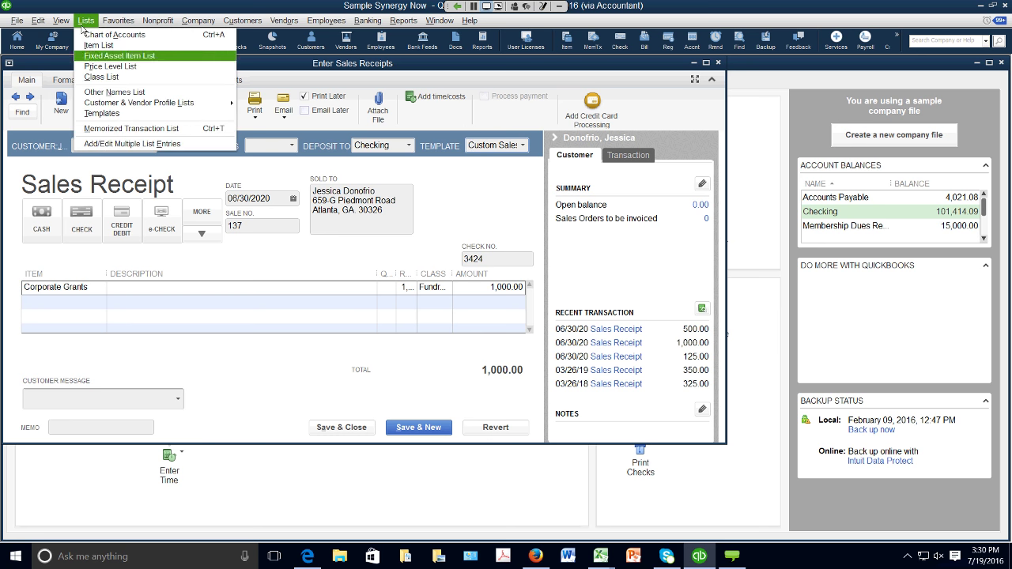
pyautogui.click(101, 118)
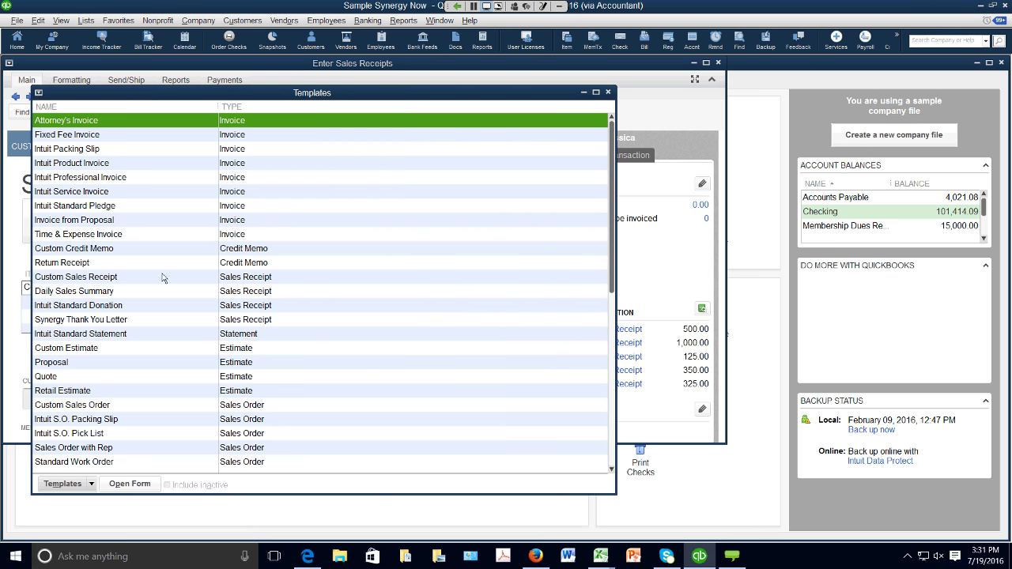
pyautogui.click(147, 321)
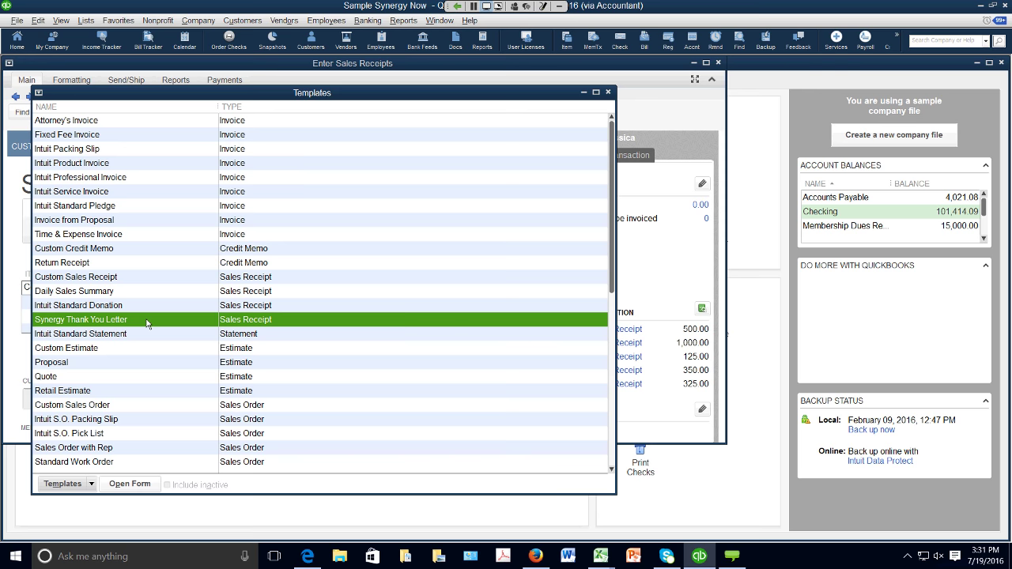
pyautogui.doubleClick(146, 321)
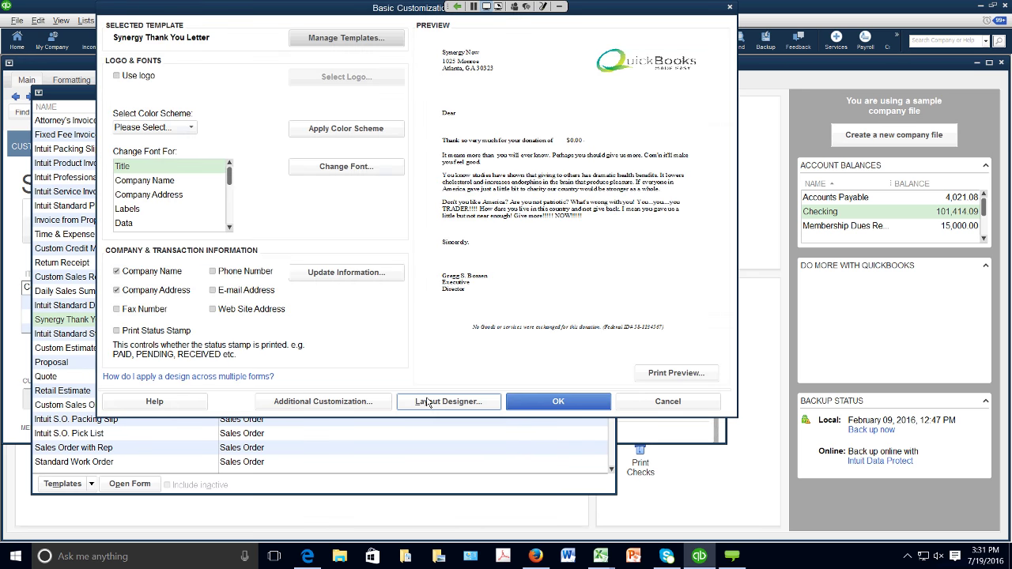
pyautogui.click(427, 402)
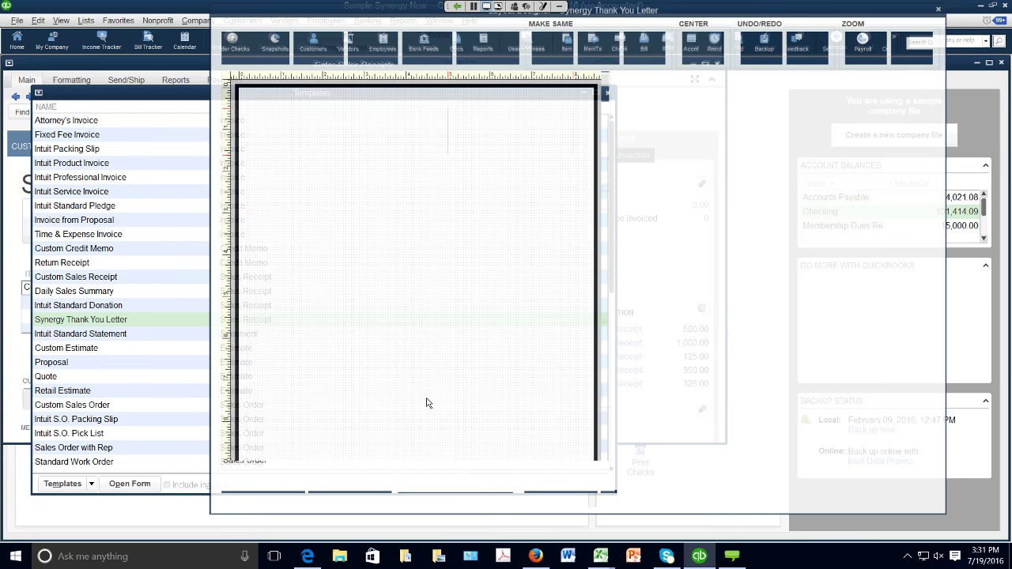
pyautogui.click(639, 499)
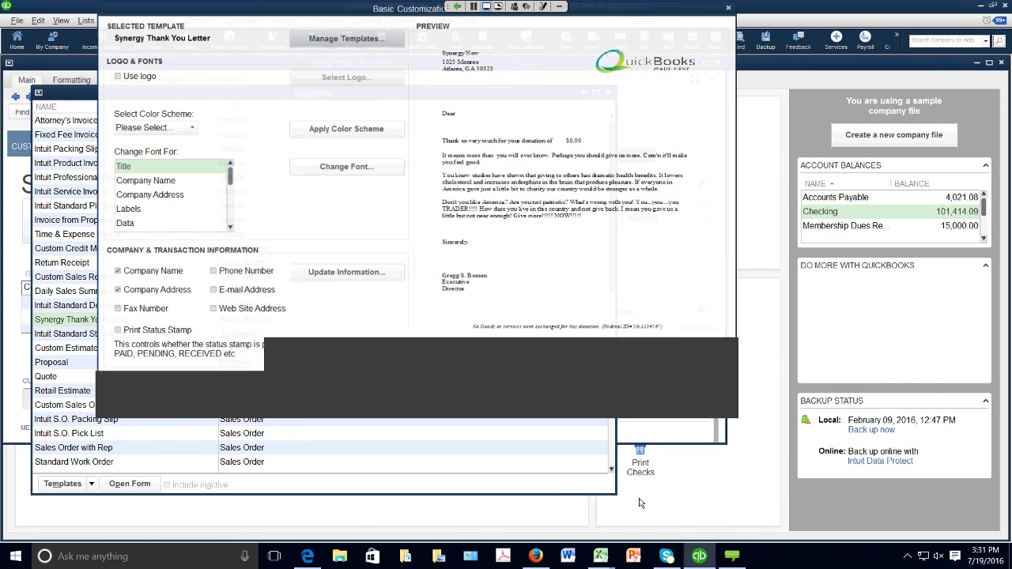
pyautogui.click(652, 411)
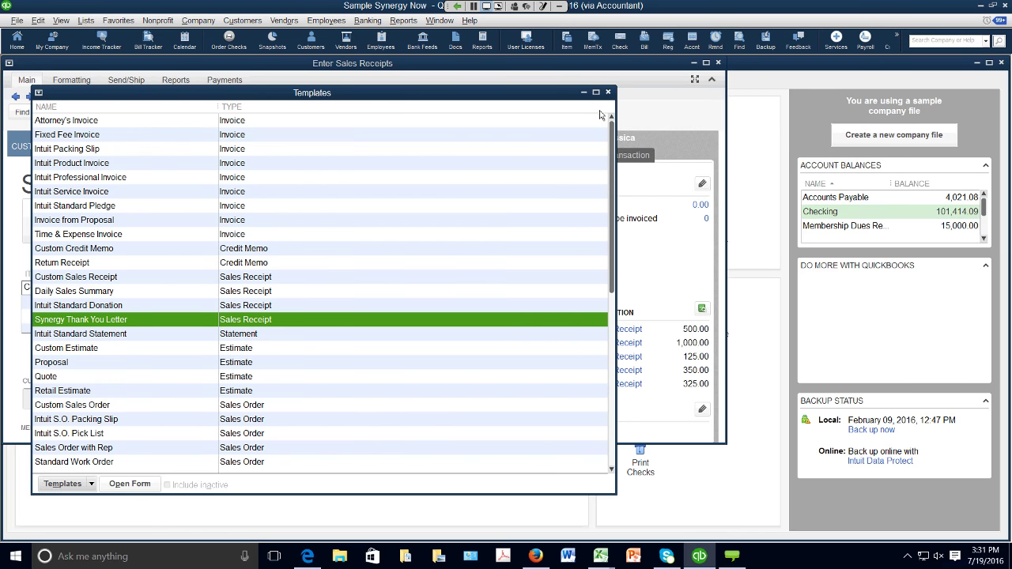
pyautogui.click(608, 92)
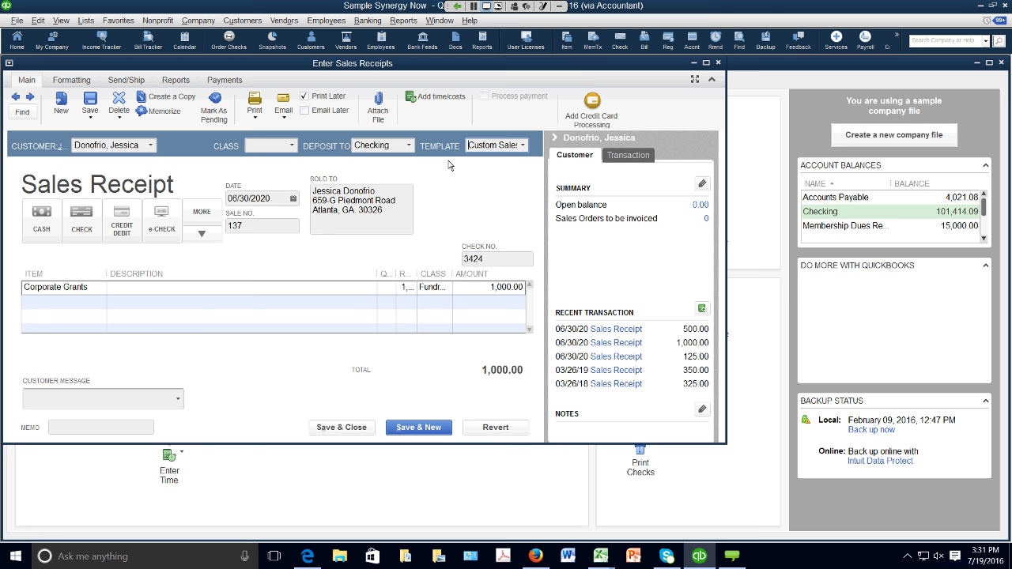
# Switch to Firefox, browse the upcoming seminars page, and open the 3 Day Webinar Series for the Desktop Edition
pyautogui.click(538, 555)
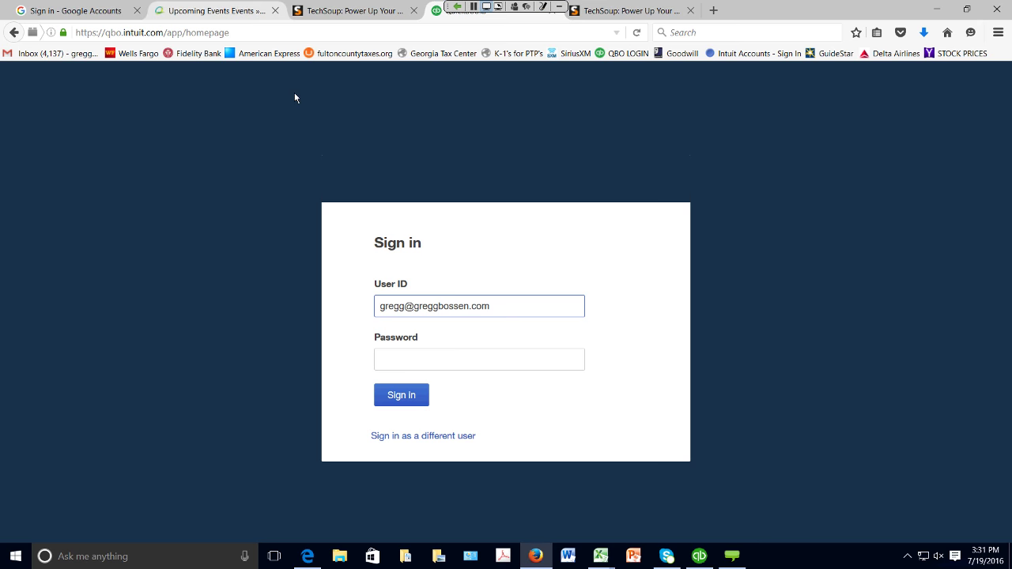
pyautogui.click(243, 15)
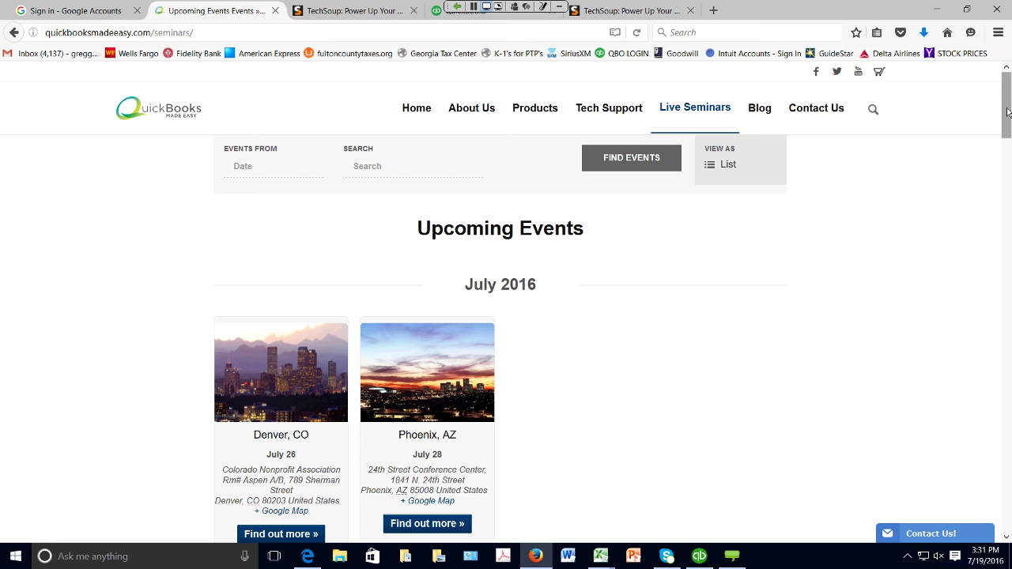
pyautogui.scroll(-1, 1007, 112)
pyautogui.scroll(-3, 1007, 113)
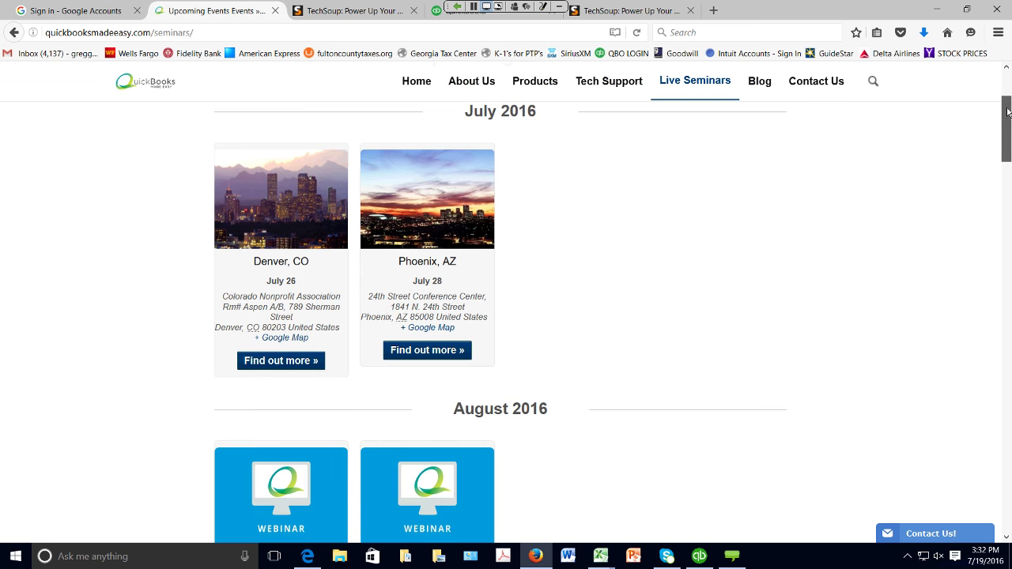
pyautogui.scroll(-2, 1007, 112)
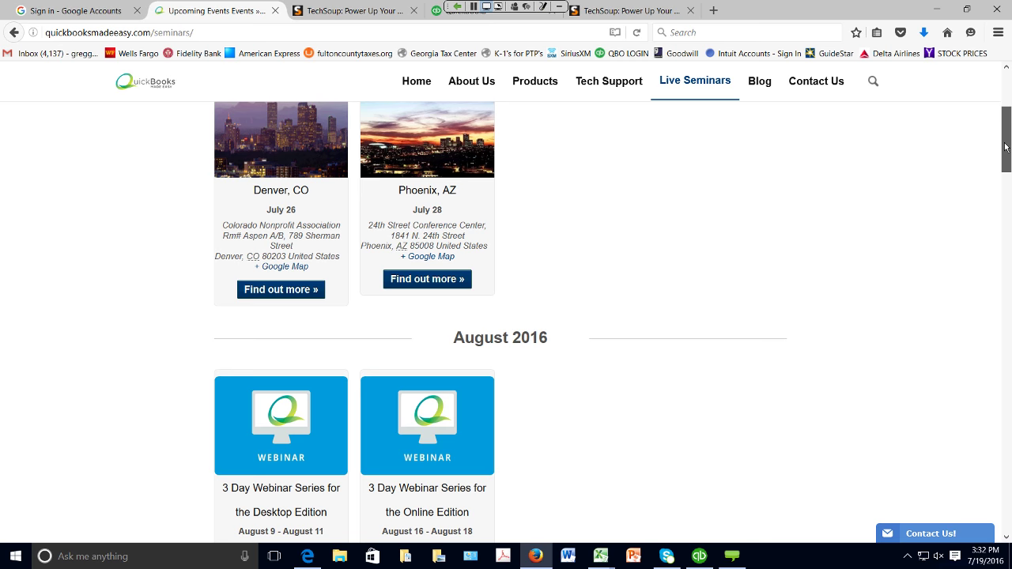
pyautogui.scroll(-3, 414, 340)
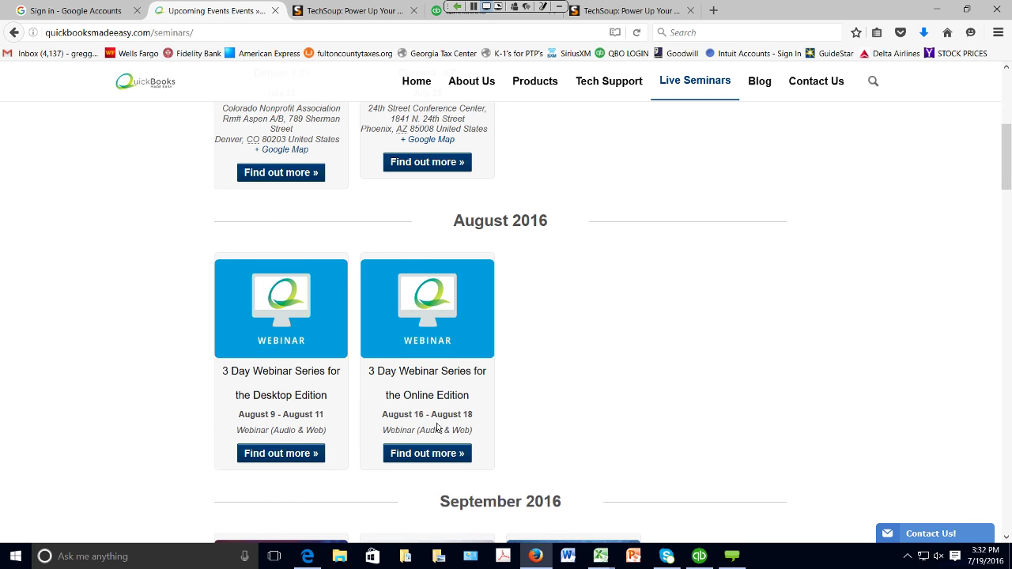
pyautogui.click(304, 455)
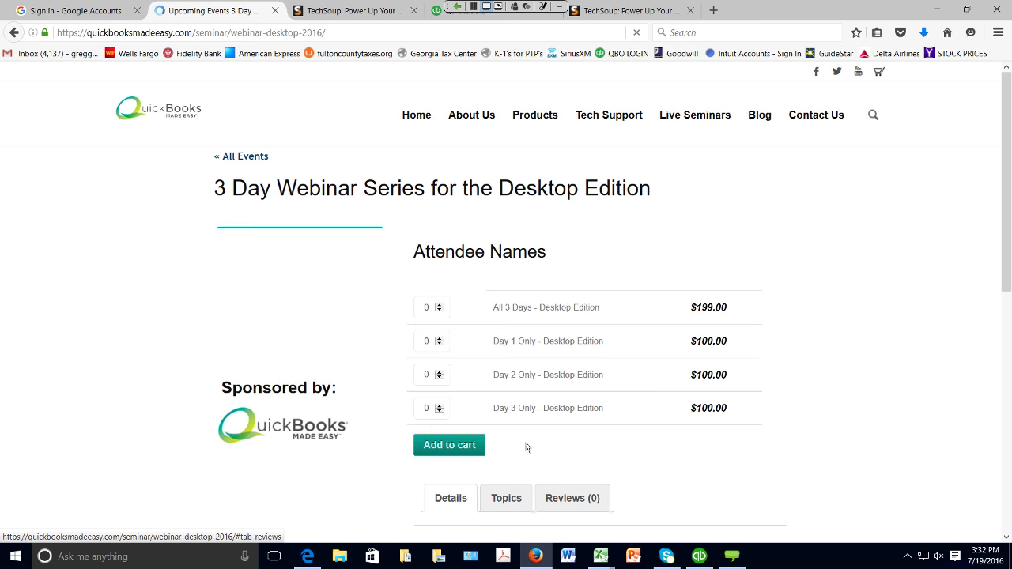
# Switch back to QuickBooks and close the sales receipt without making further changes
pyautogui.click(699, 556)
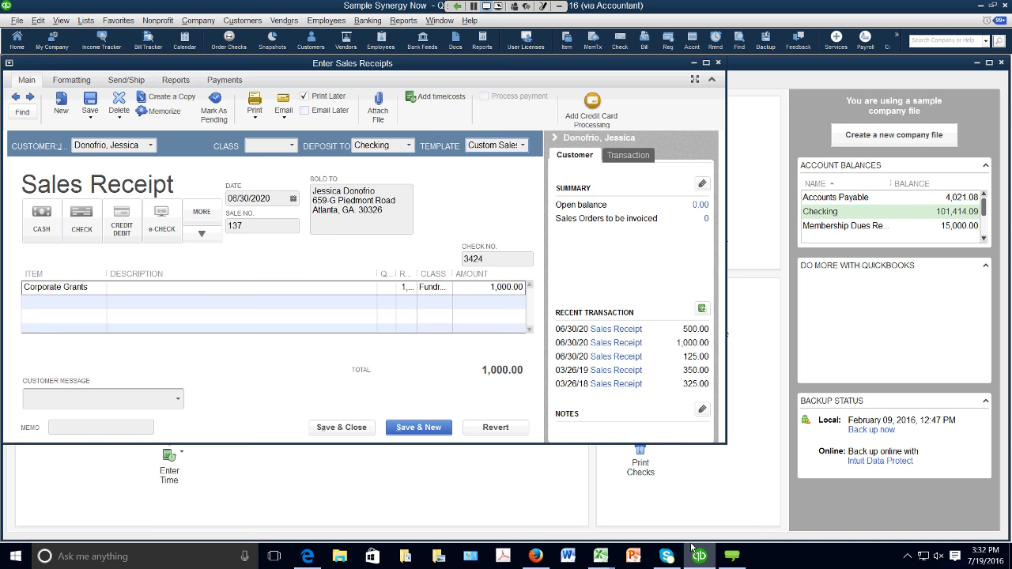
pyautogui.click(719, 64)
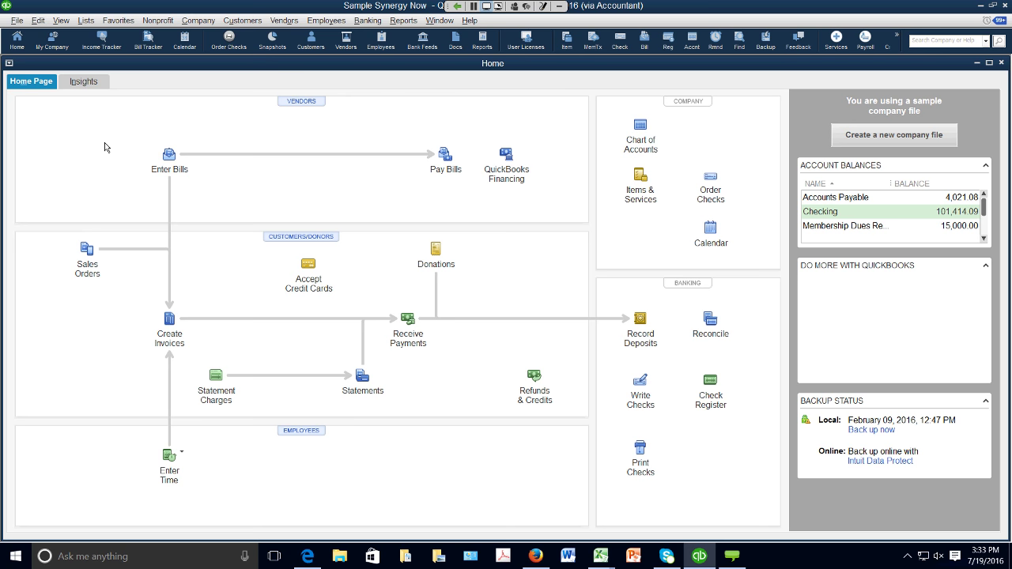
pyautogui.click(16, 21)
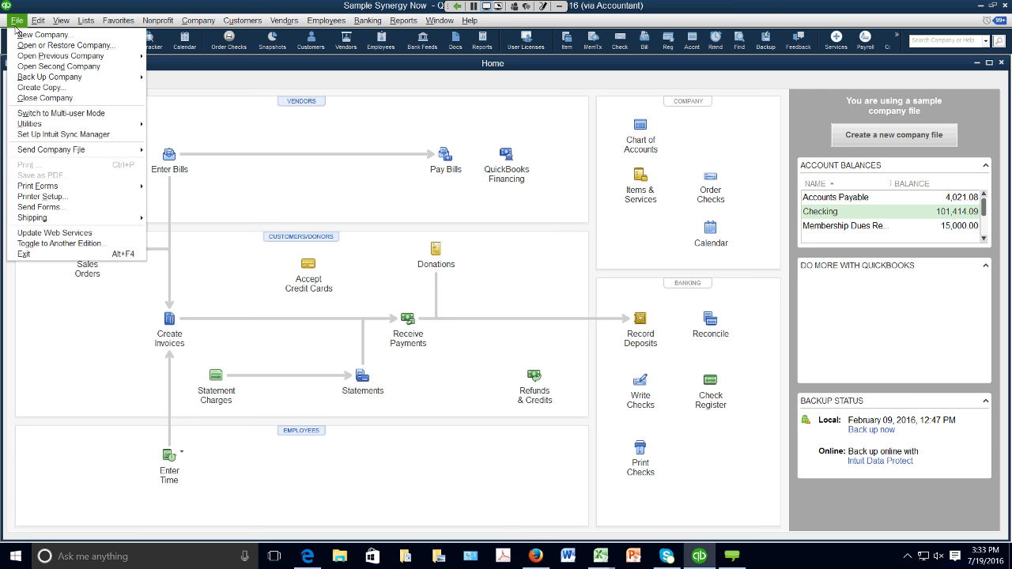
pyautogui.click(189, 124)
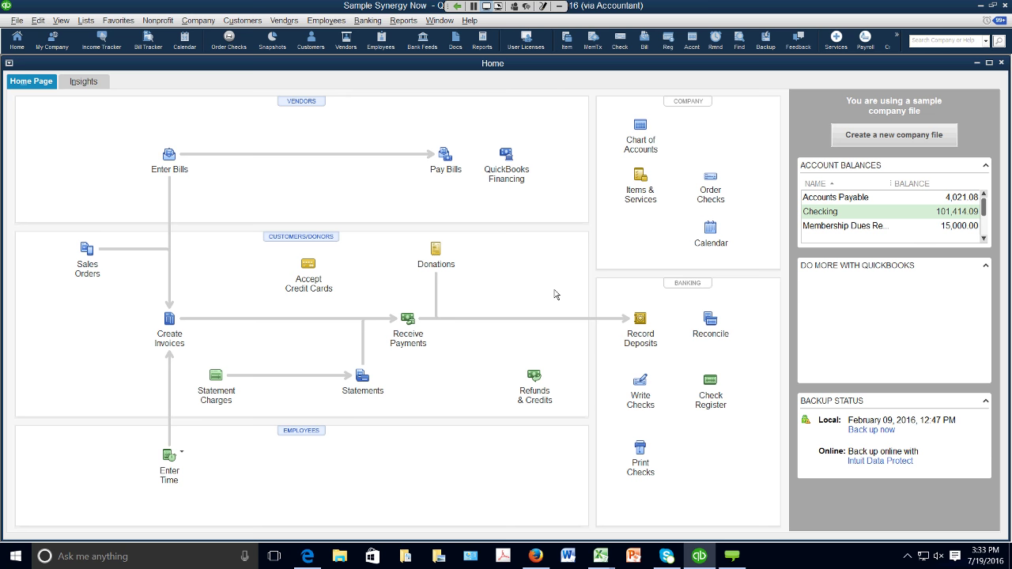
# Start a new check with a Salary & Wages expense line assigned to the Go-Green Guidance Center class
pyautogui.click(640, 384)
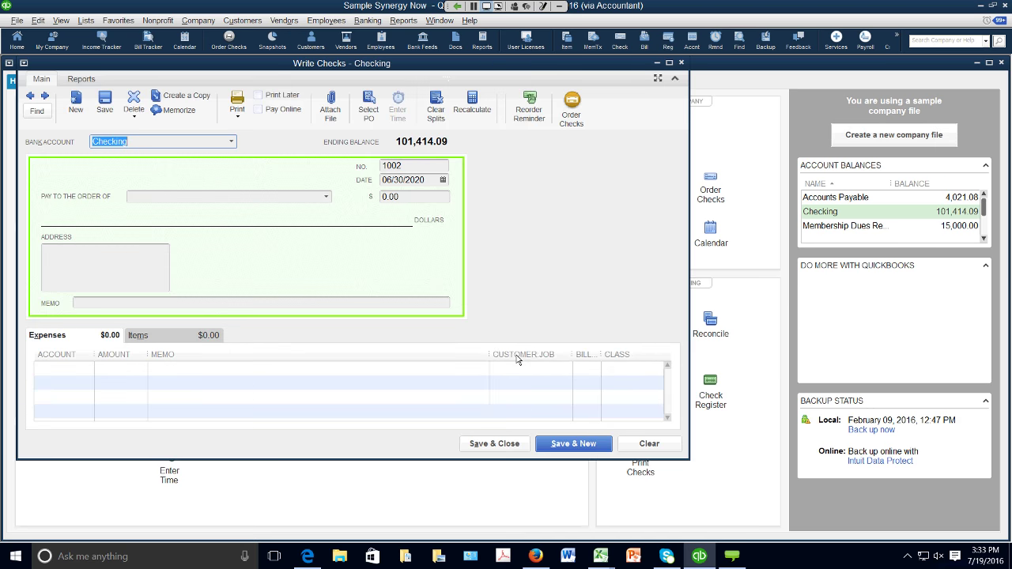
pyautogui.click(87, 368)
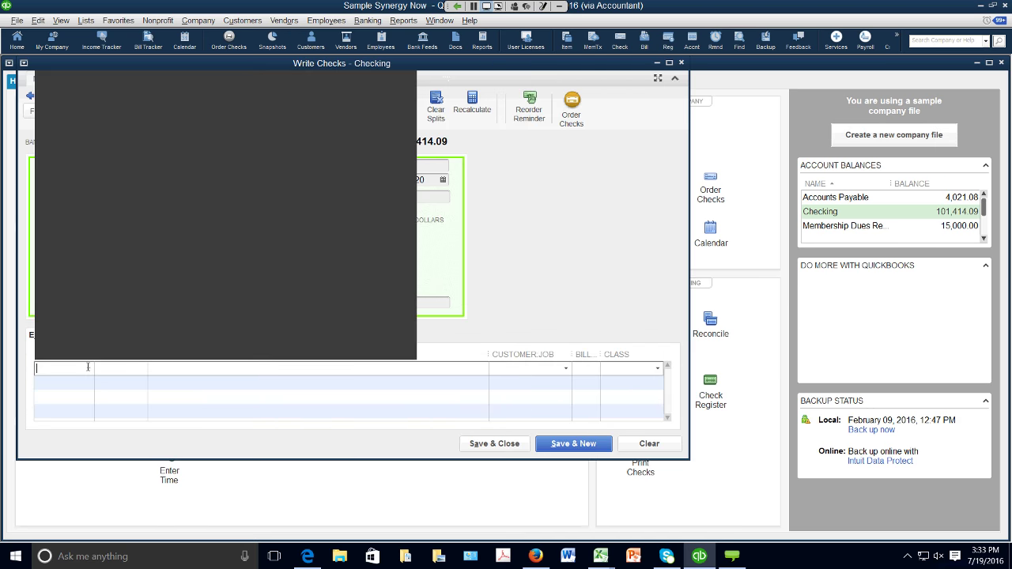
pyautogui.click(104, 79)
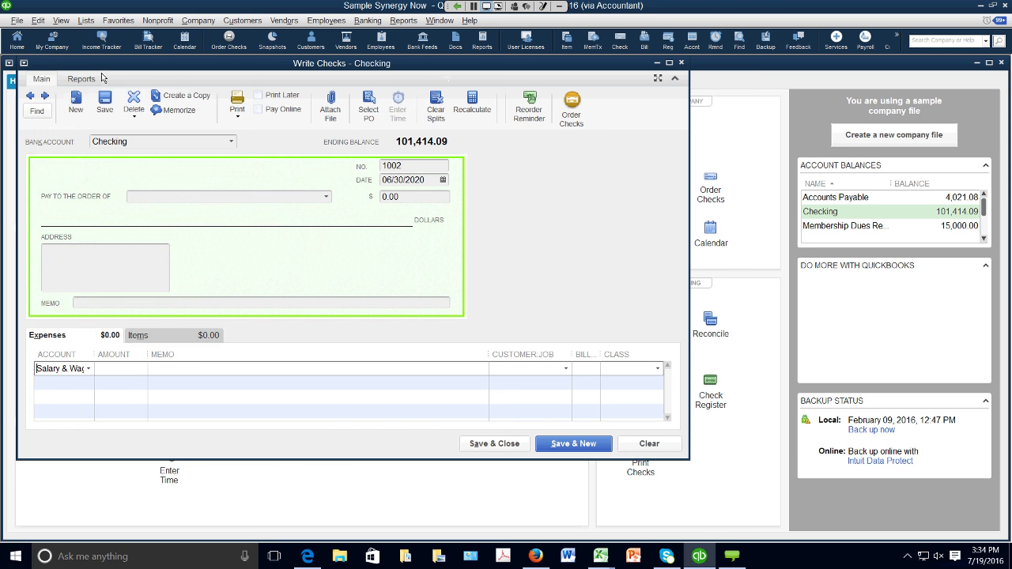
pyautogui.click(658, 370)
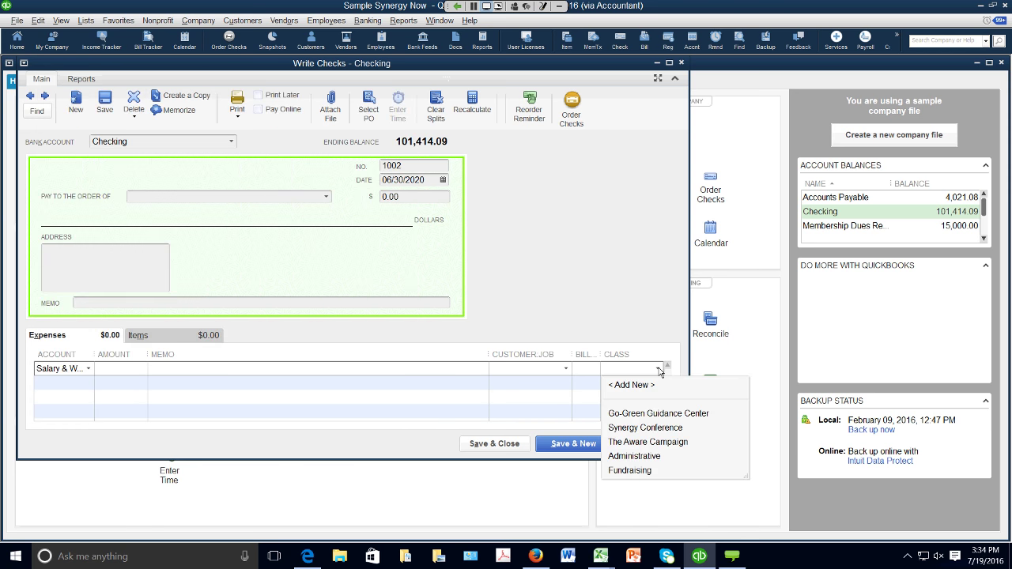
pyautogui.click(643, 414)
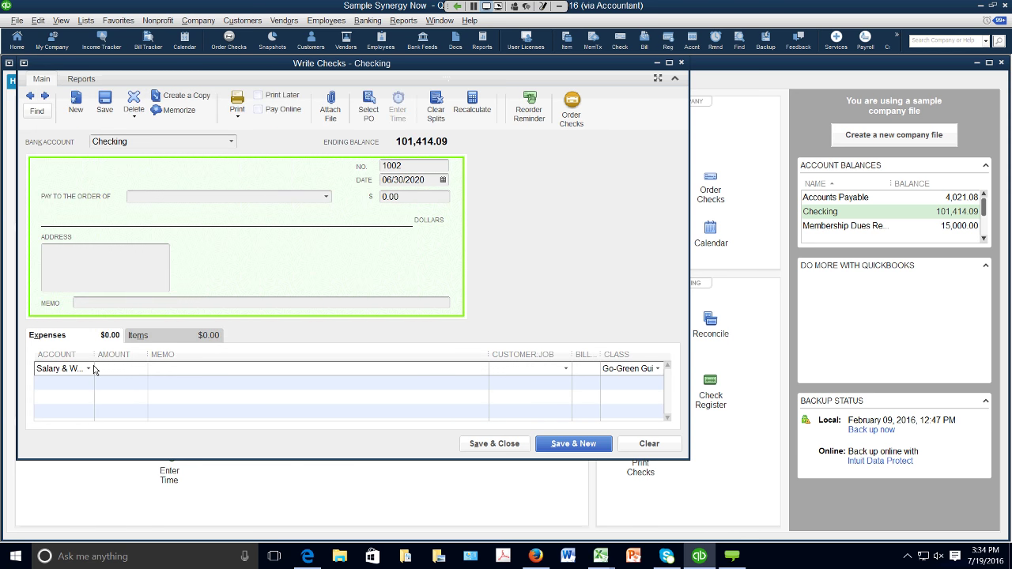
# Widen the check's account column and add a second Salary & Wages line with The Aware Campaign class
pyautogui.moveTo(95, 355); pyautogui.dragTo(119, 362)
pyautogui.click(108, 384)
pyautogui.click(112, 385)
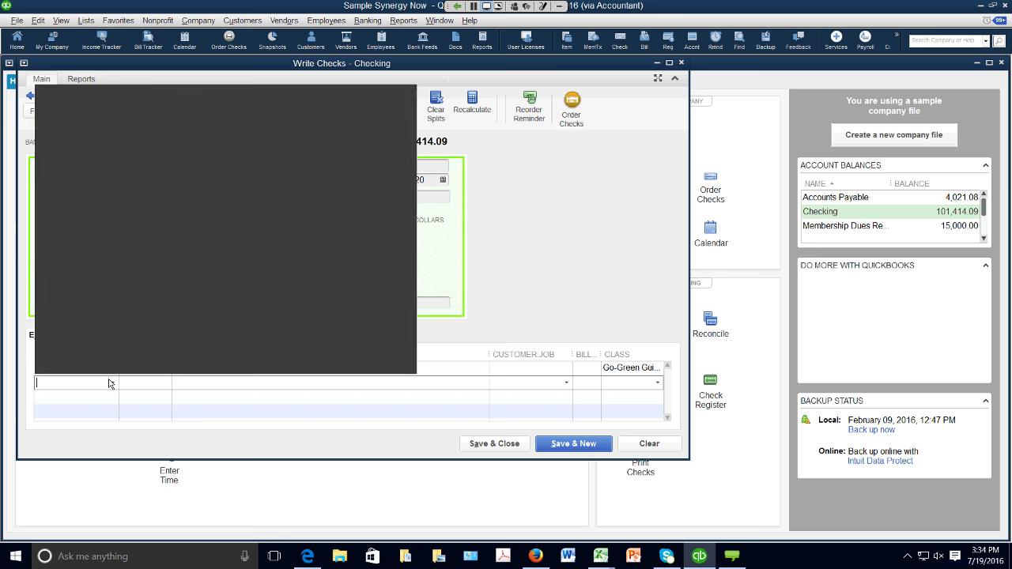
pyautogui.click(93, 95)
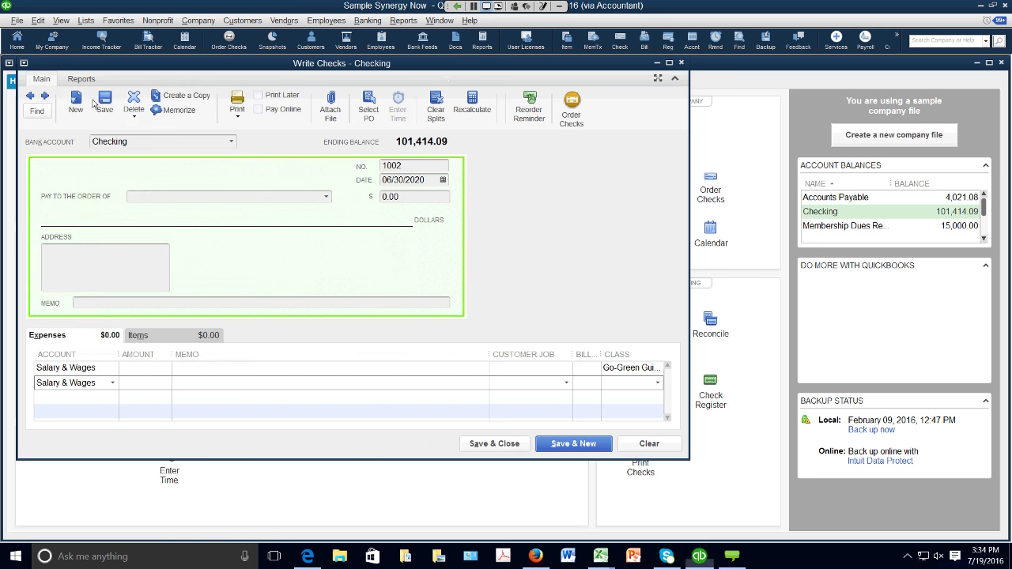
pyautogui.click(658, 383)
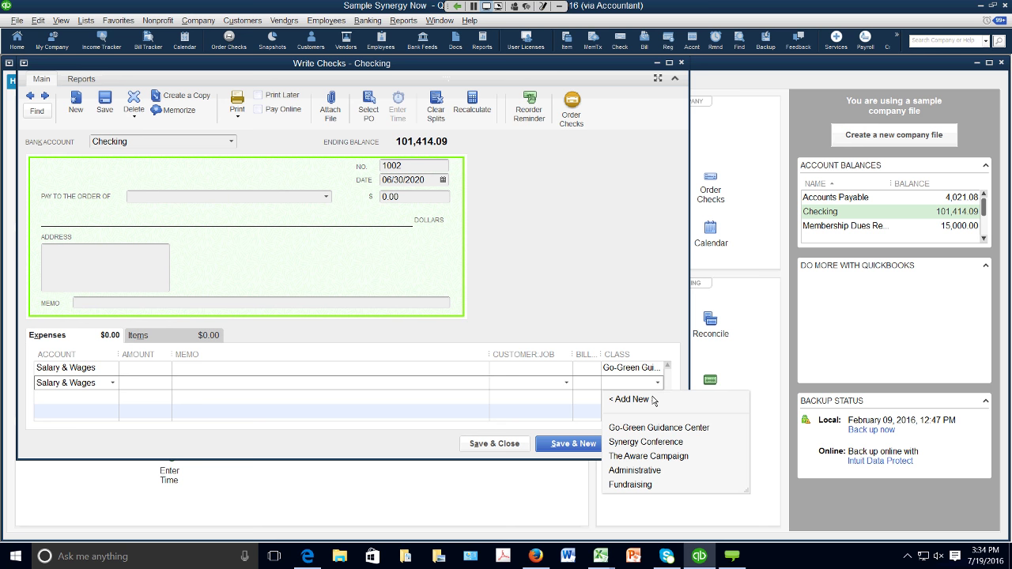
pyautogui.click(648, 457)
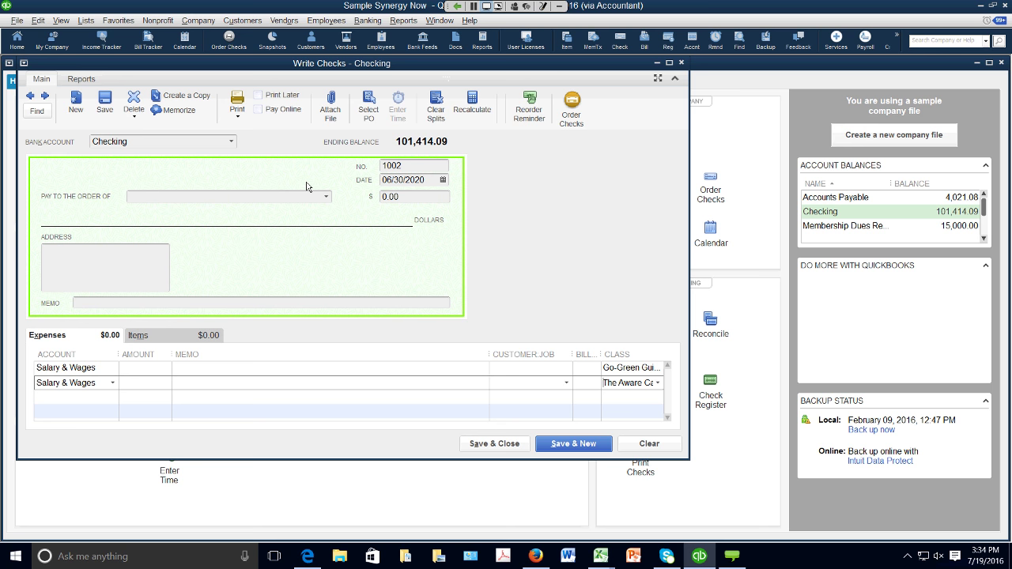
# Set the check number to draft
pyautogui.click(404, 166)
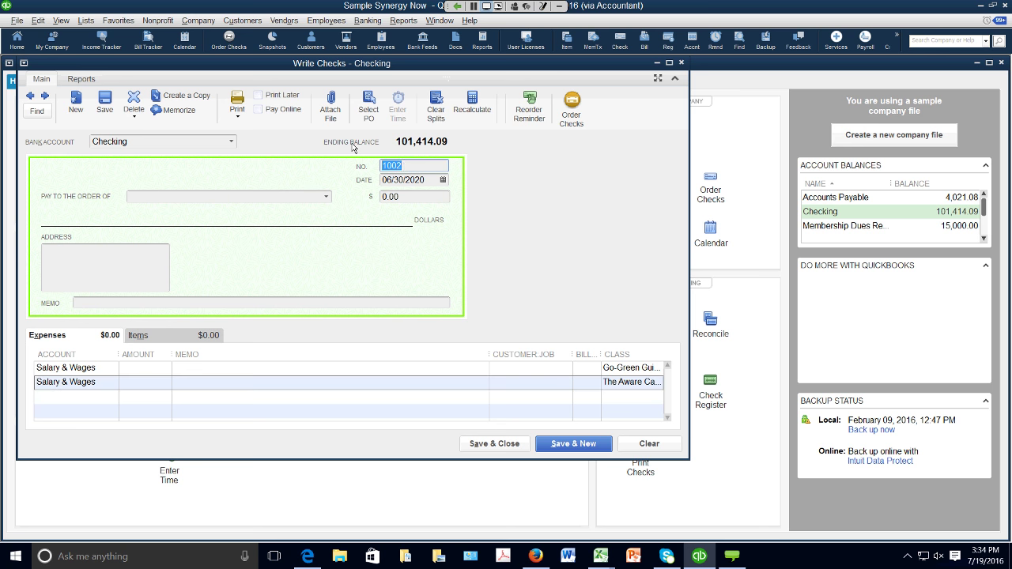
pyautogui.write('draft')
pyautogui.press('Tab')
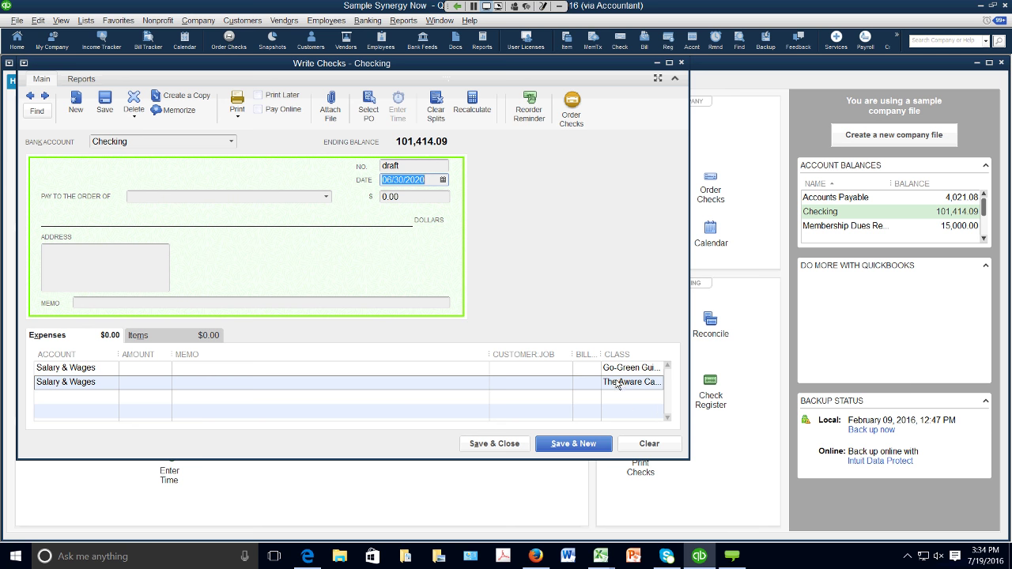
# Make the check payable to ALL EMPLOYEES and quick-add that name as a vendor
pyautogui.click(156, 198)
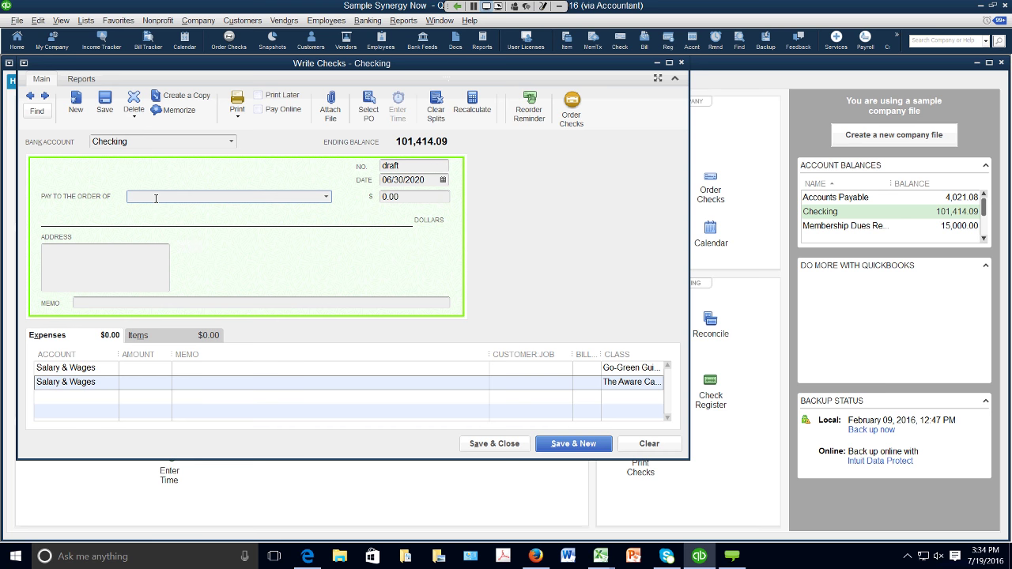
pyautogui.write('A')
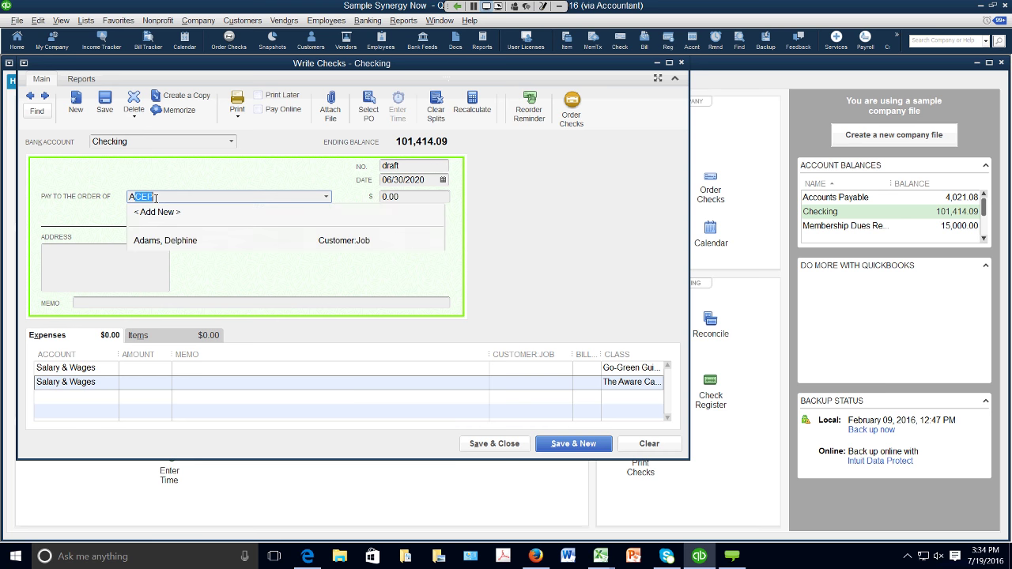
pyautogui.write('LL EMPLO')
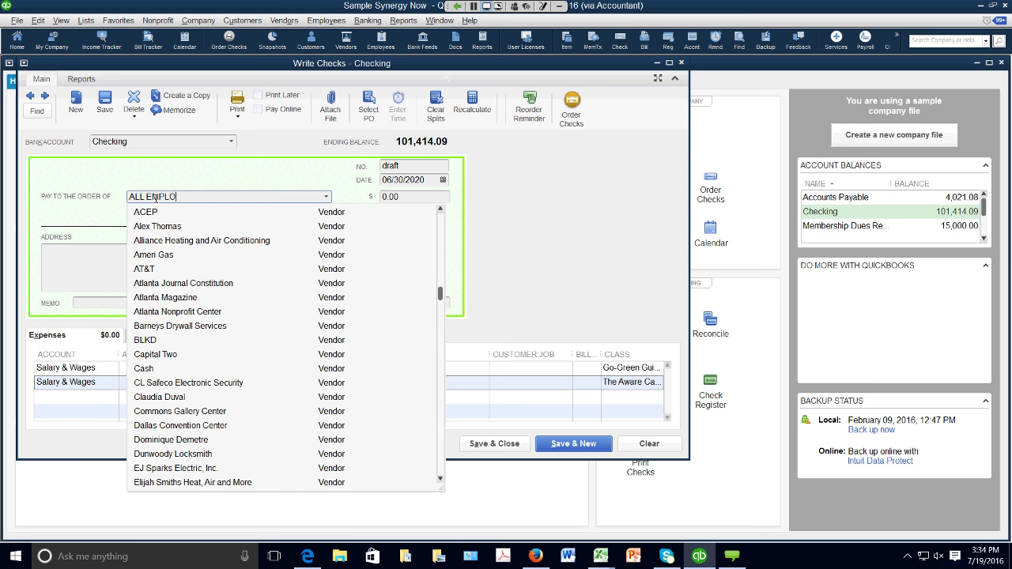
pyautogui.write('YEES')
pyautogui.press('Tab')
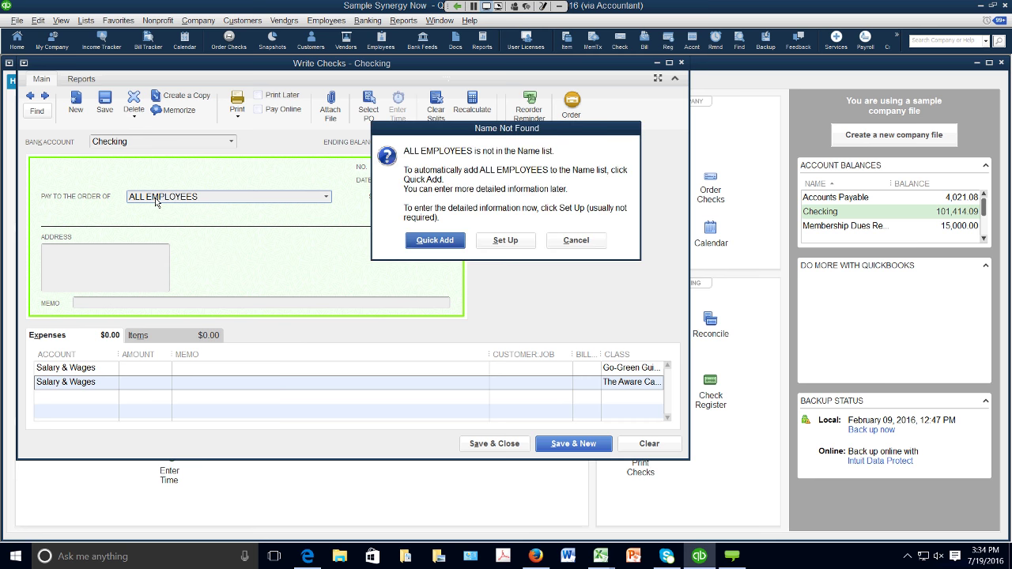
pyautogui.click(435, 240)
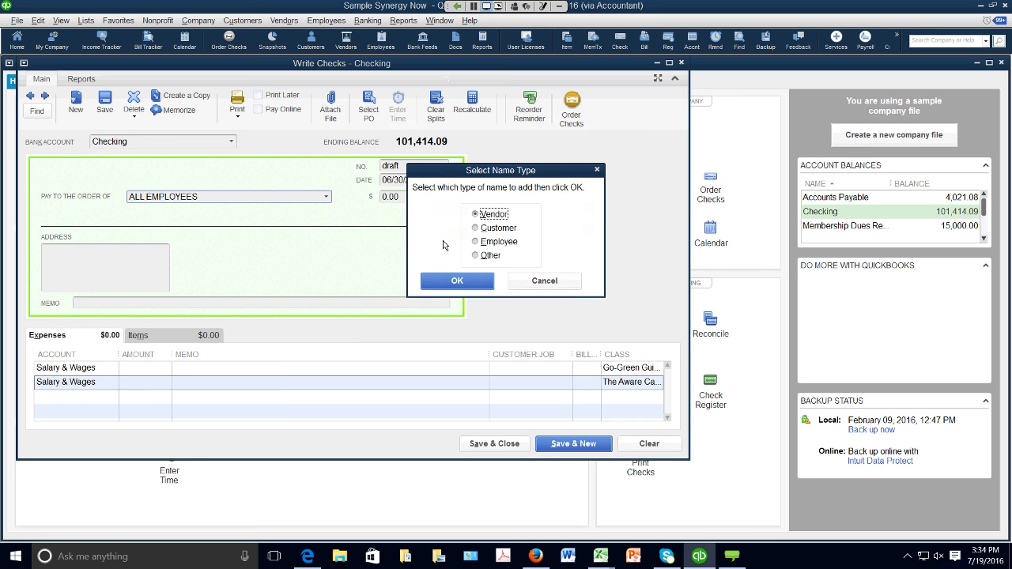
pyautogui.click(475, 283)
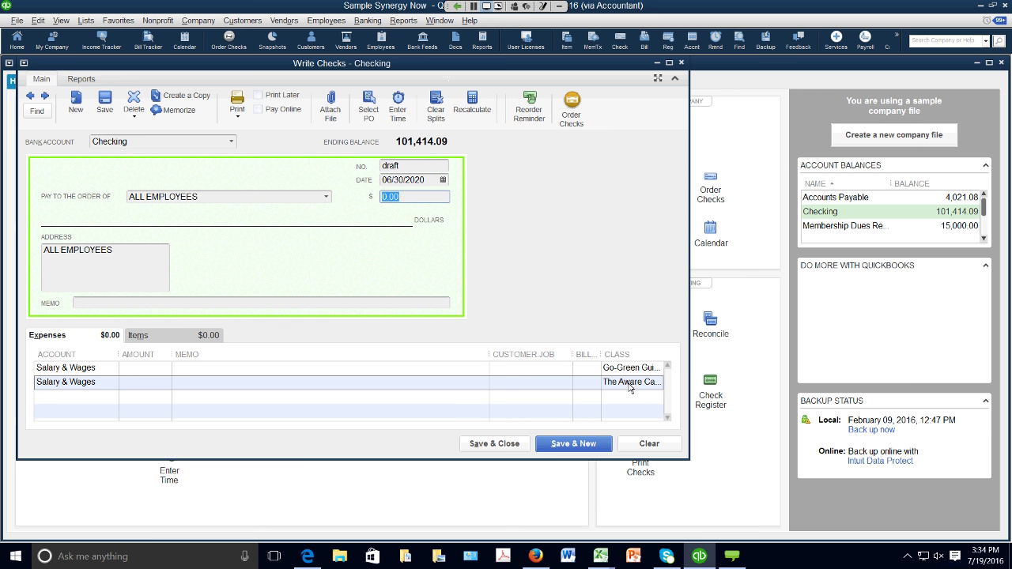
# View the customer and job choices for the first salary line, and clear and close the check without saving
pyautogui.click(567, 373)
pyautogui.click(566, 371)
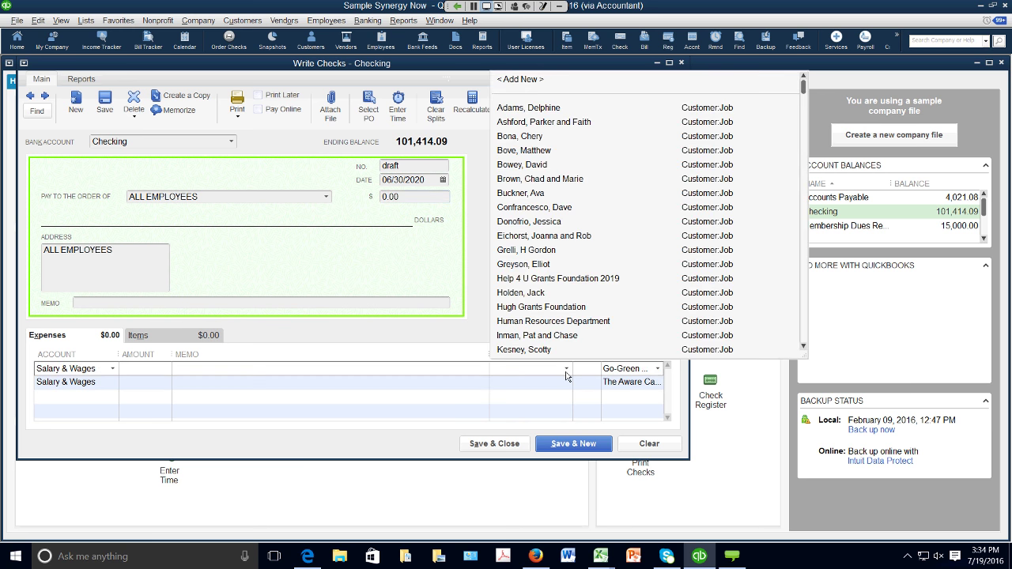
pyautogui.click(566, 370)
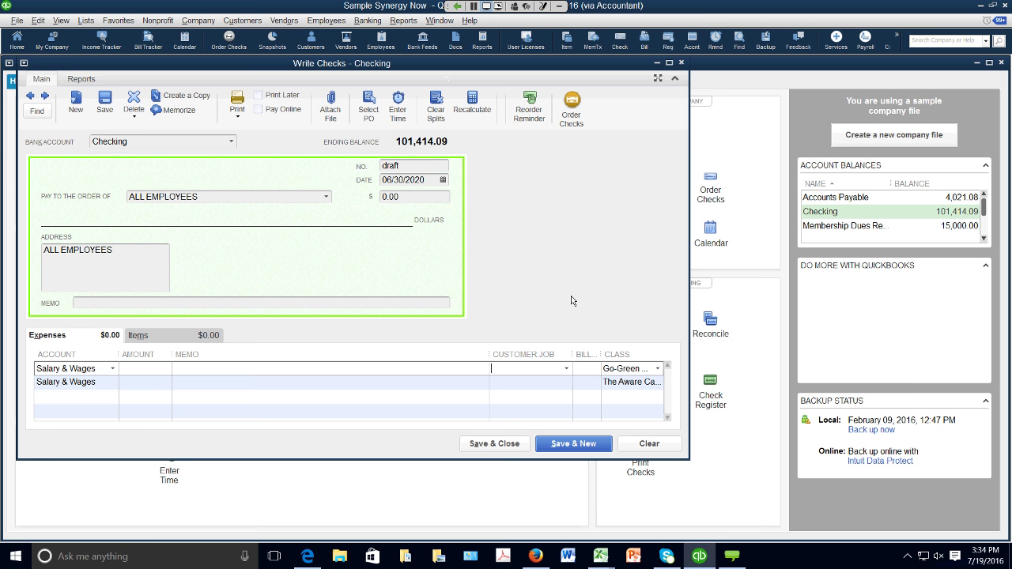
pyautogui.click(649, 443)
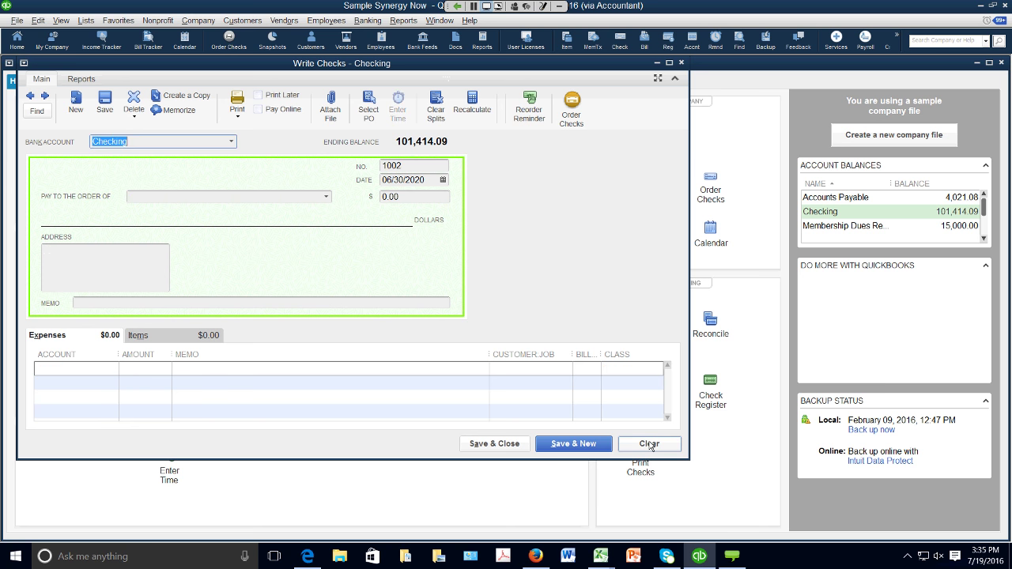
pyautogui.click(682, 63)
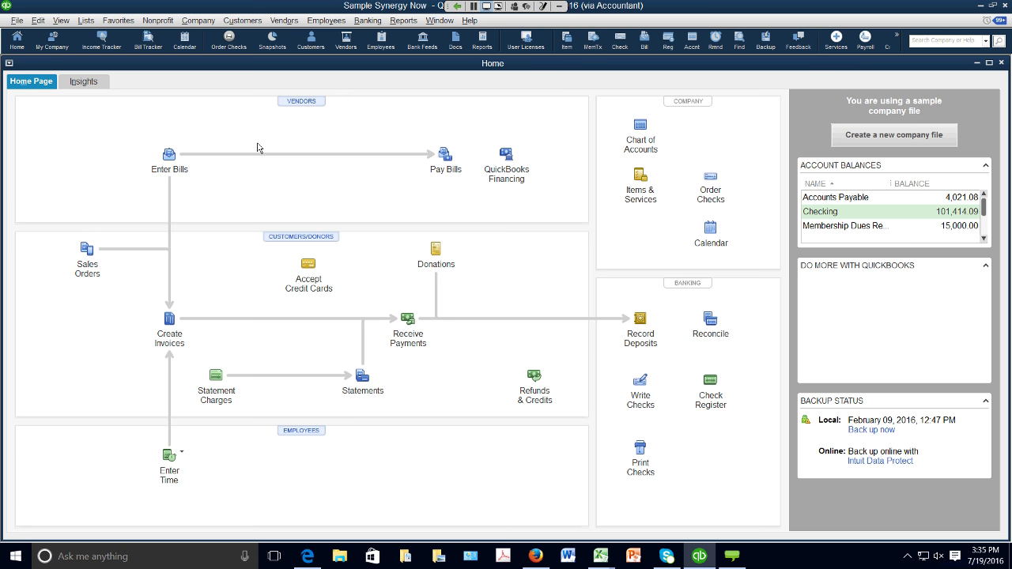
# Start a general journal entry with a 500.00 credit to Individual Contributions and open the account choices for the balancing debit line
pyautogui.click(198, 21)
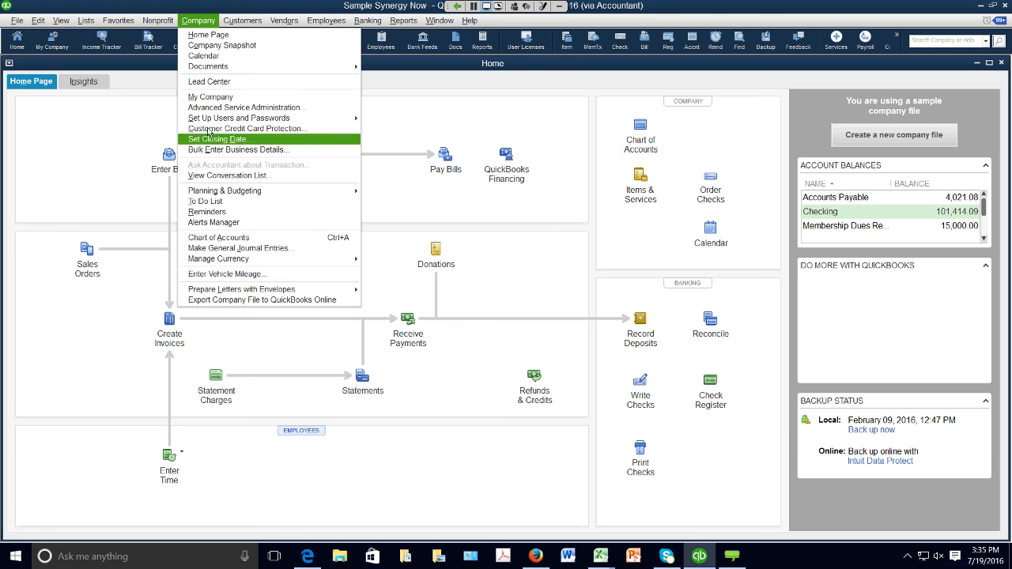
pyautogui.click(231, 250)
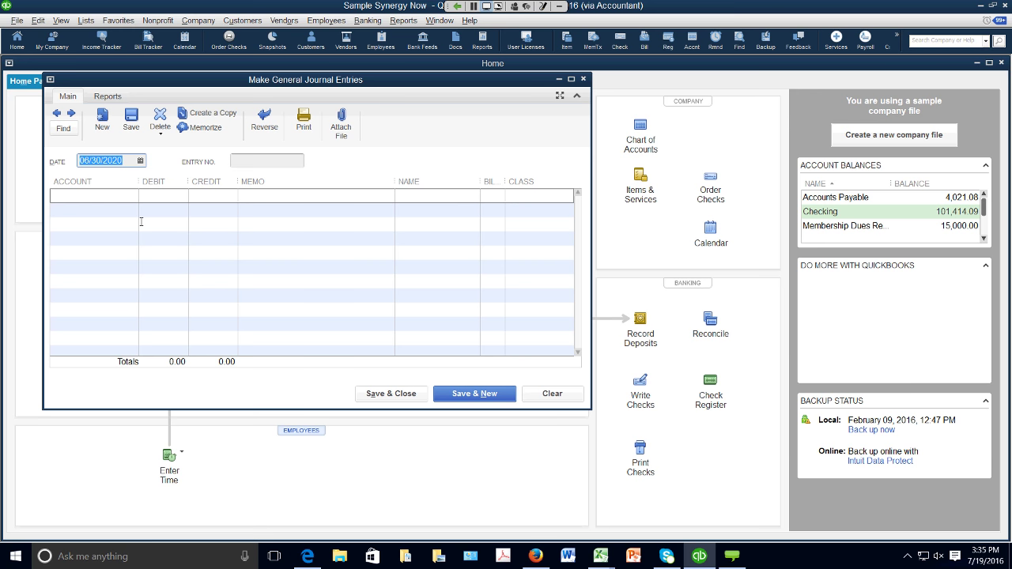
pyautogui.click(133, 198)
pyautogui.click(132, 196)
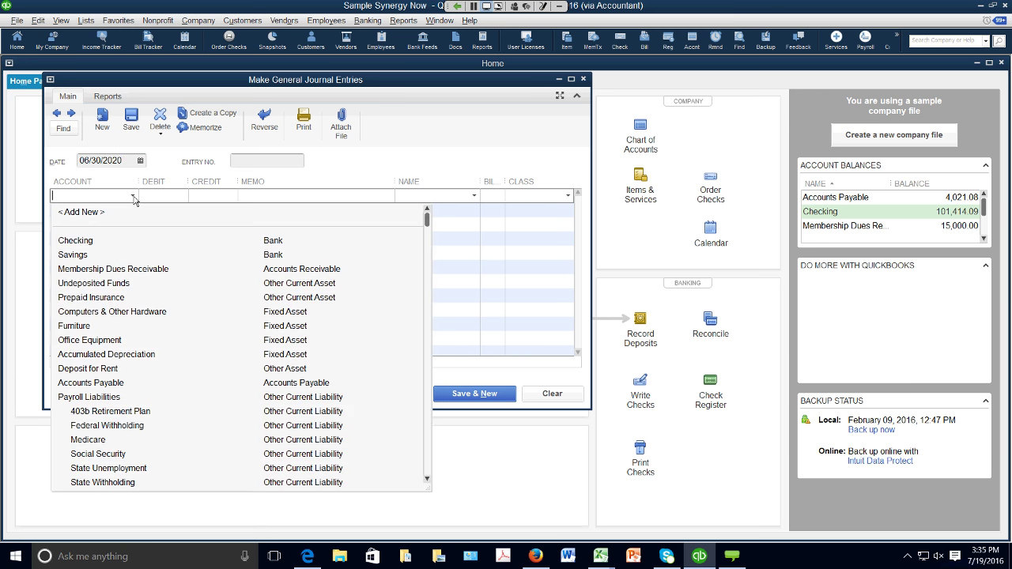
pyautogui.scroll(-3, 135, 201)
pyautogui.scroll(-2, 132, 237)
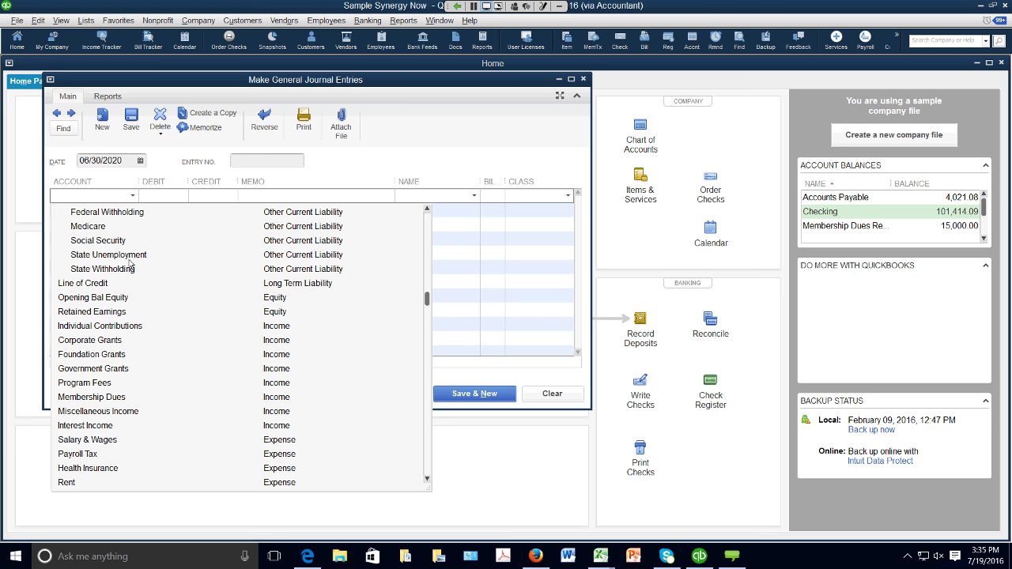
pyautogui.click(133, 326)
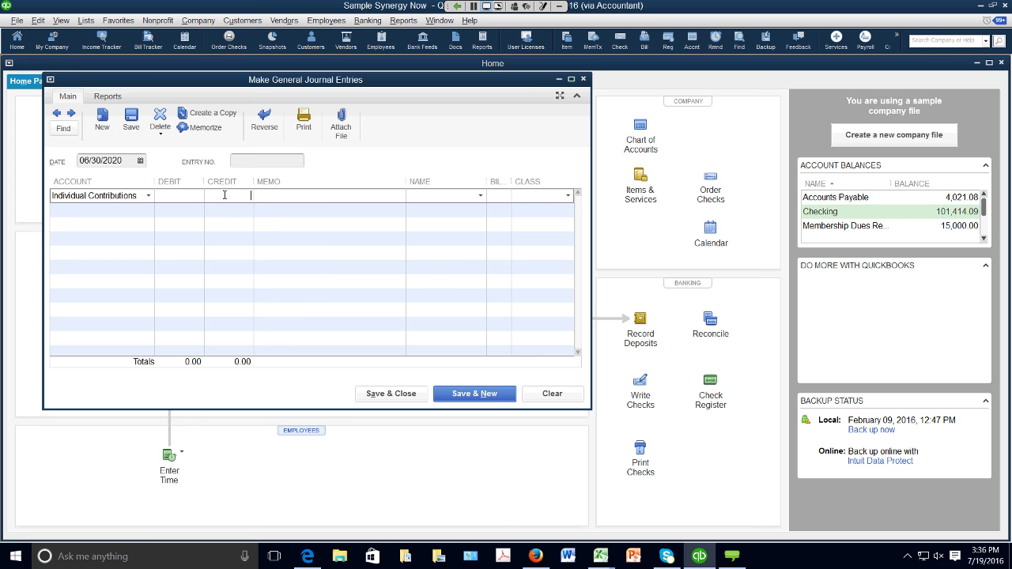
pyautogui.write('500')
pyautogui.press('Tab')
pyautogui.click(144, 208)
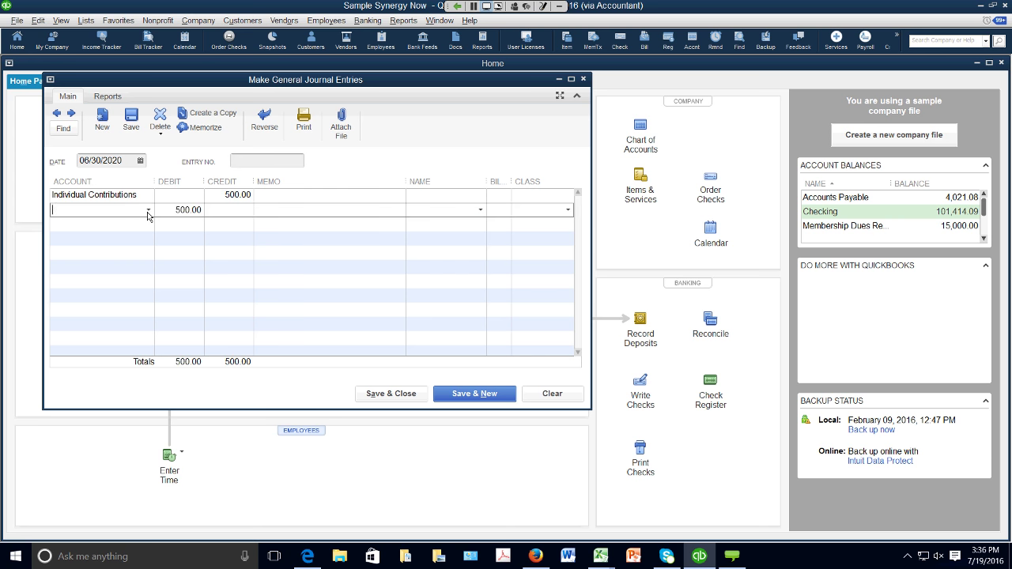
pyautogui.click(148, 212)
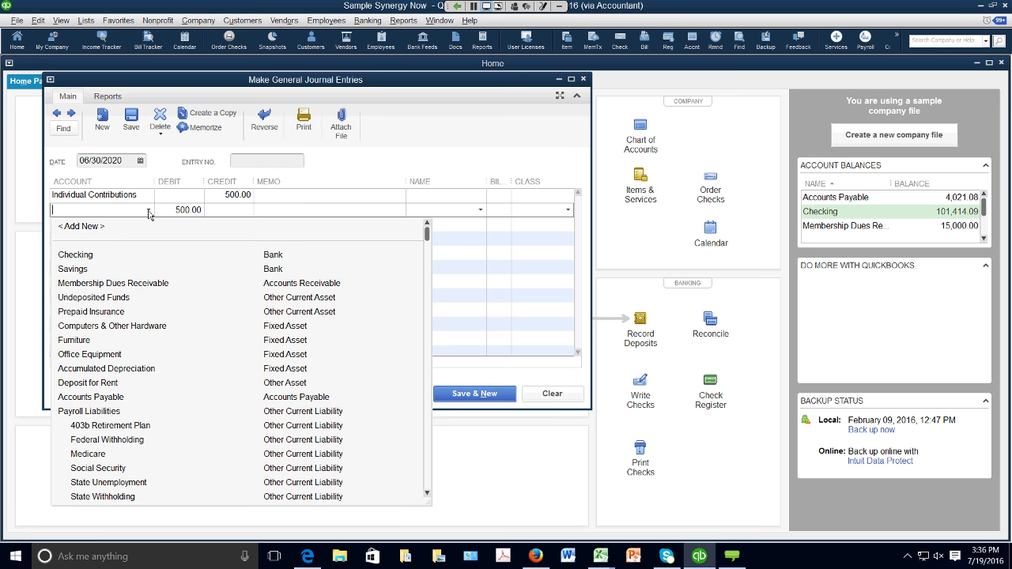
# Change the credit line's account to InKind Contributions, setting it up as a new income account
pyautogui.click(149, 195)
pyautogui.click(148, 196)
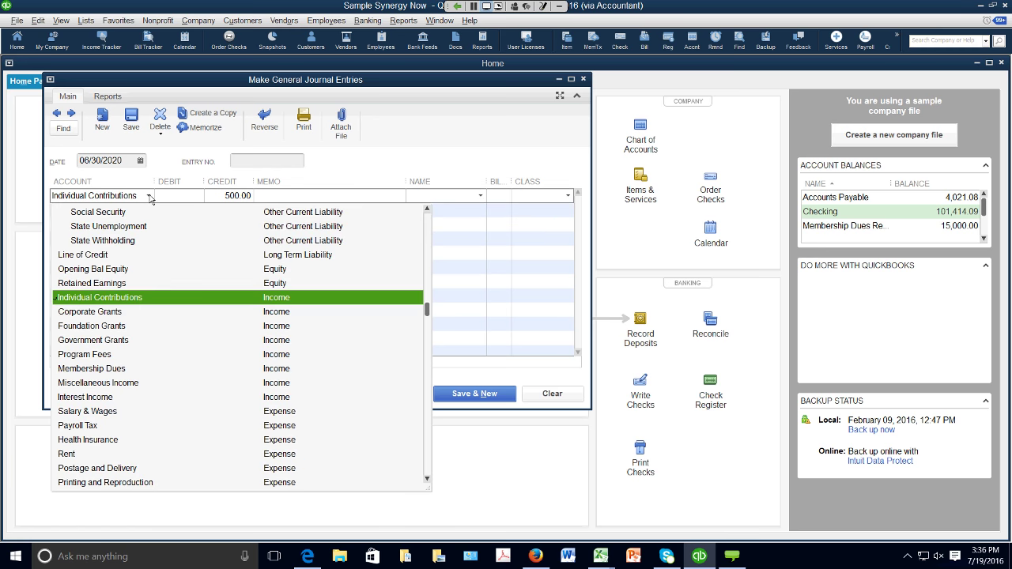
pyautogui.click(71, 197)
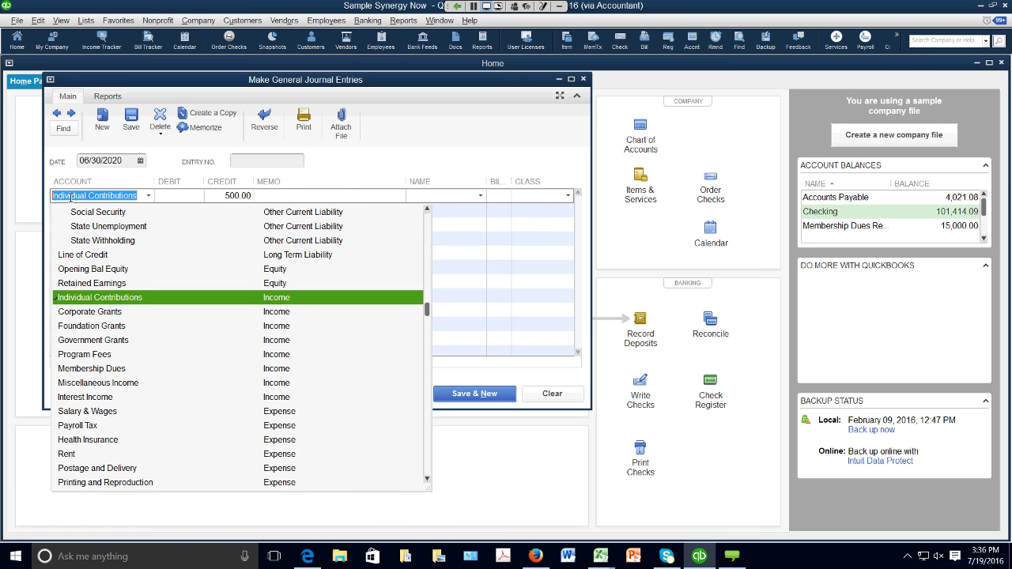
pyautogui.write('InKind')
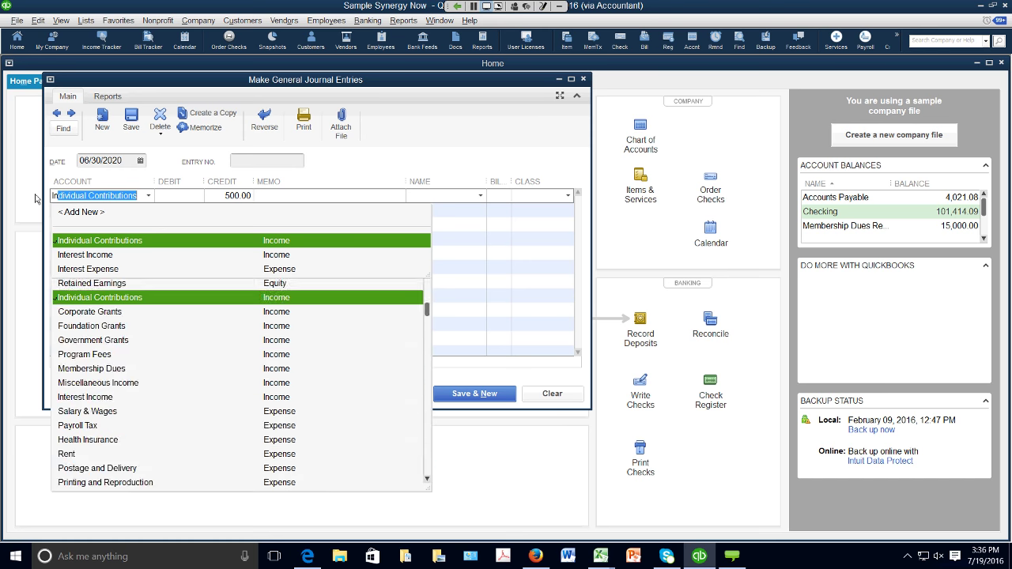
pyautogui.write(' Cont')
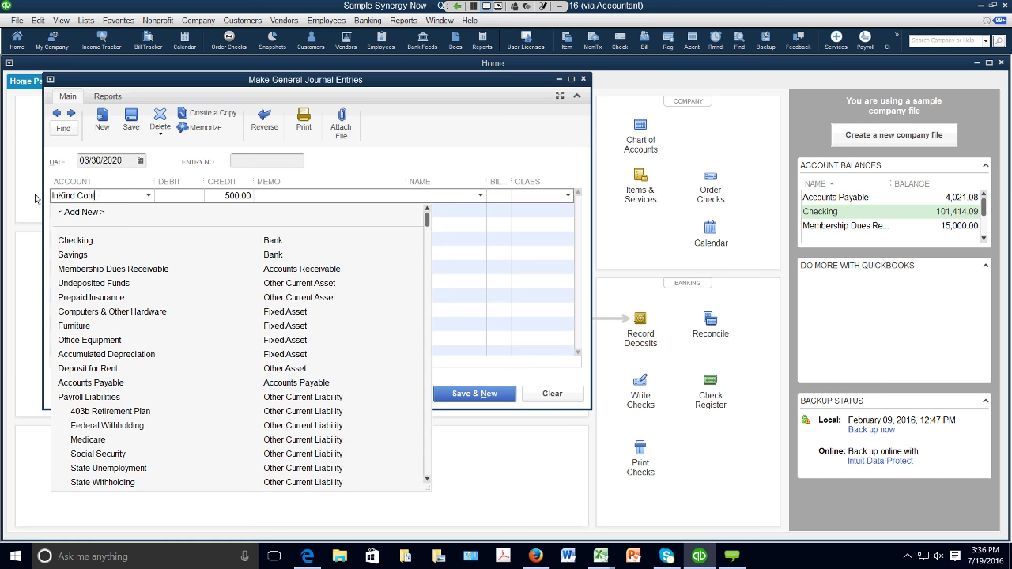
pyautogui.write('ributions')
pyautogui.press('Tab')
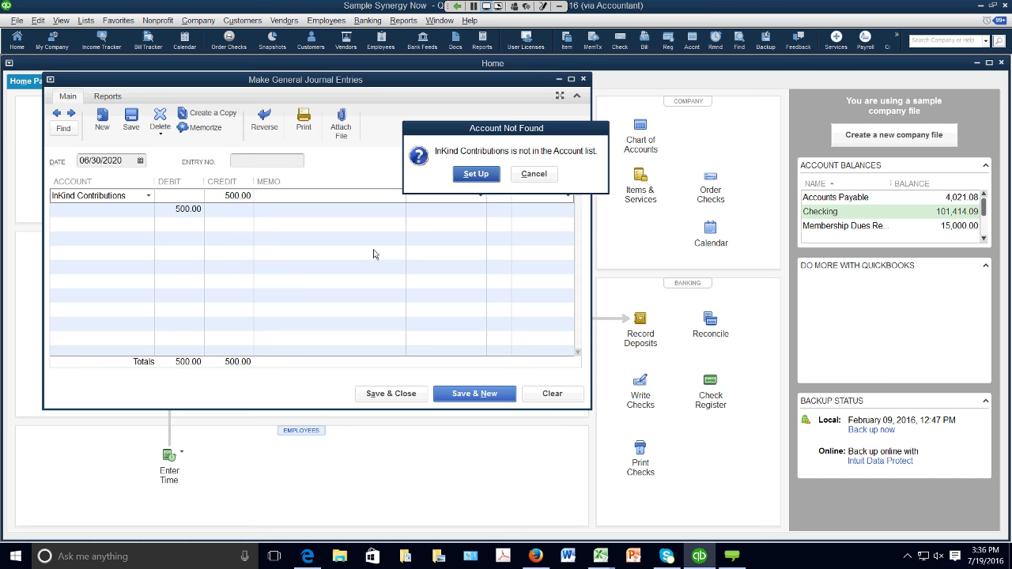
pyautogui.click(476, 173)
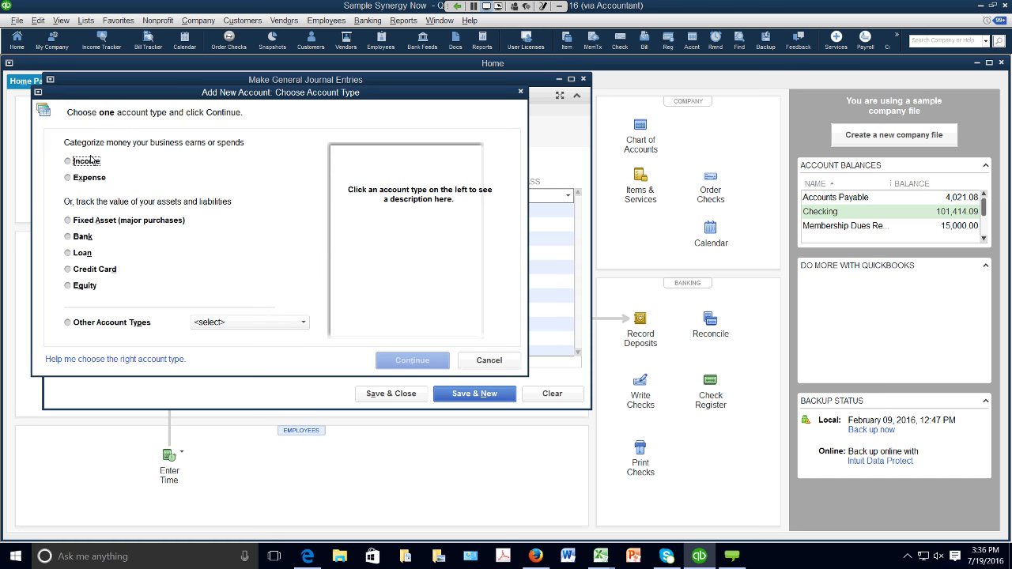
pyautogui.click(87, 161)
pyautogui.click(396, 366)
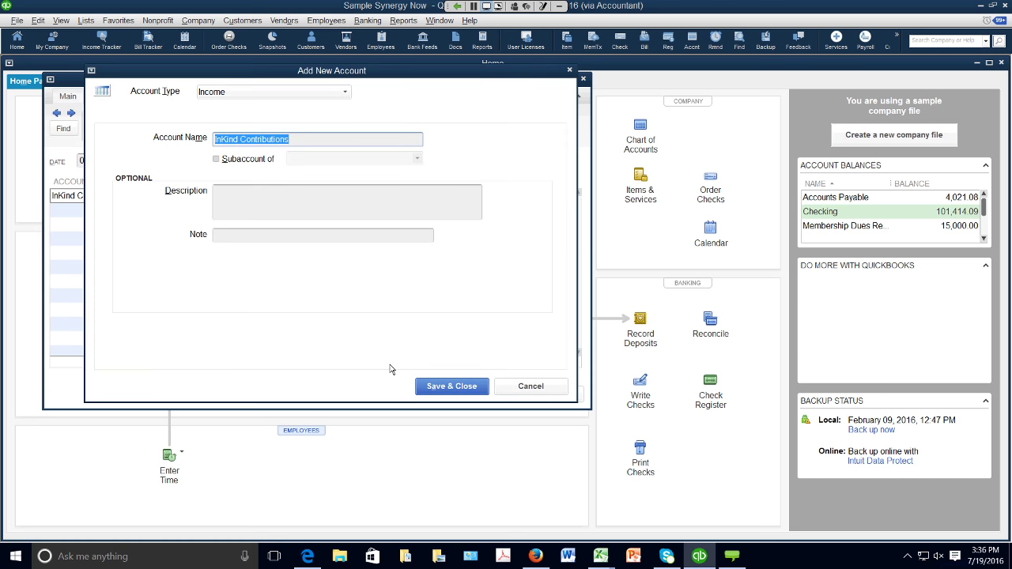
pyautogui.press('Return')
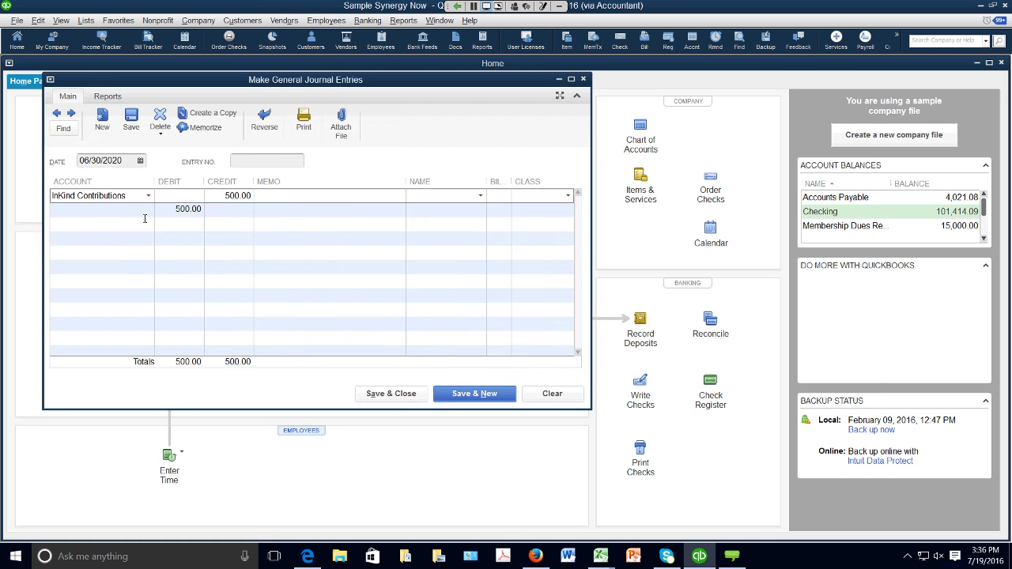
# Assign the journal entry's balancing debit line to the Computers & Other Hardware account
pyautogui.click(145, 218)
pyautogui.click(148, 211)
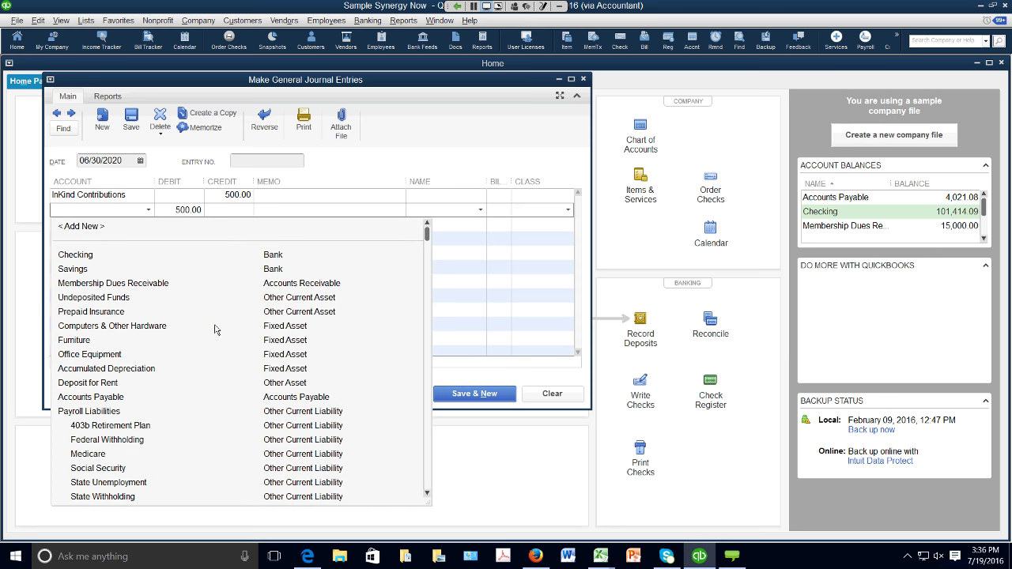
pyautogui.click(168, 327)
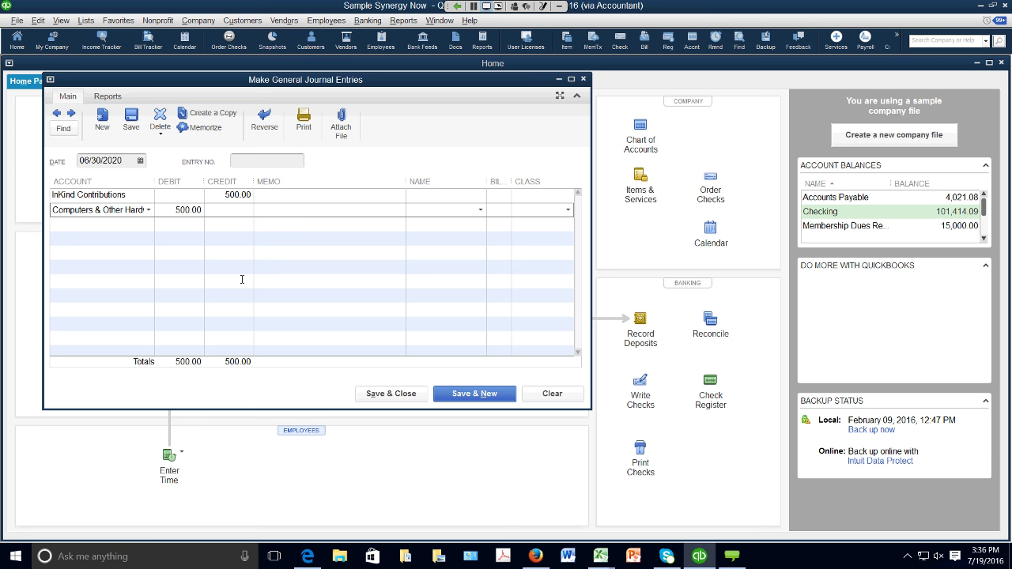
# Clear the general journal entry and close its window without saving
pyautogui.click(580, 400)
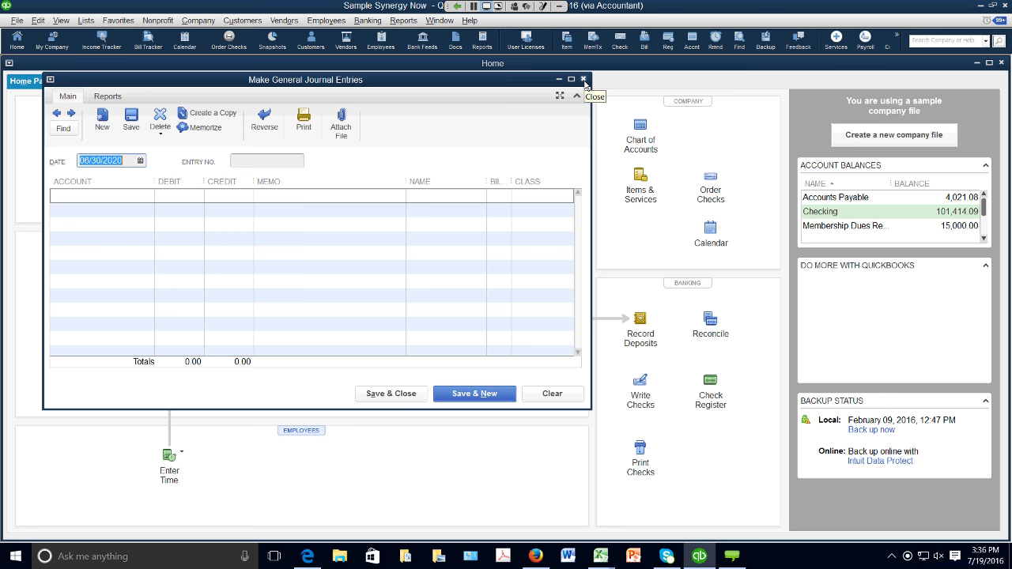
pyautogui.click(583, 79)
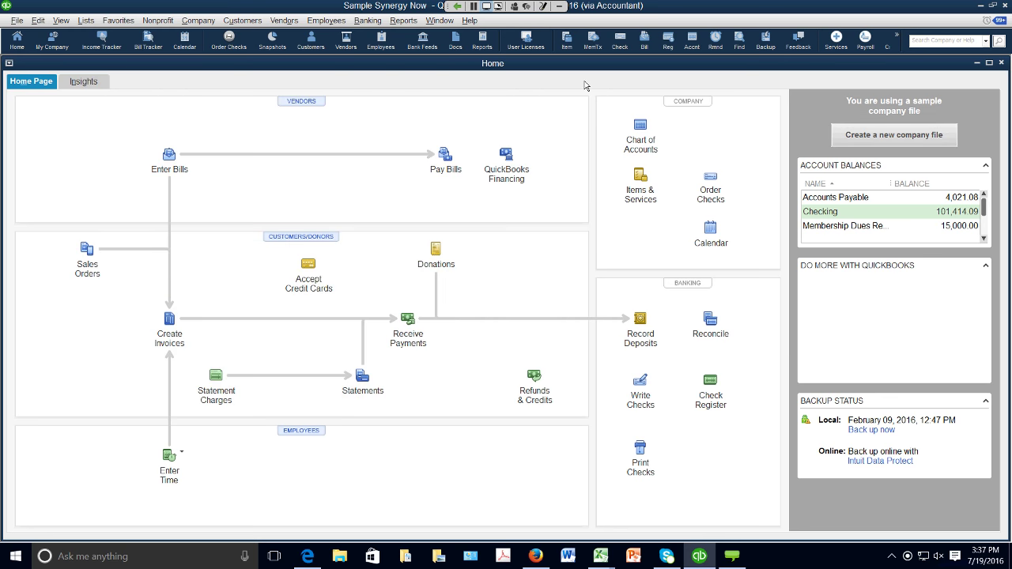
# Switch to Firefox and review the ticket options and product details for the 3 Day Webinar Series for the Desktop Edition
pyautogui.click(535, 557)
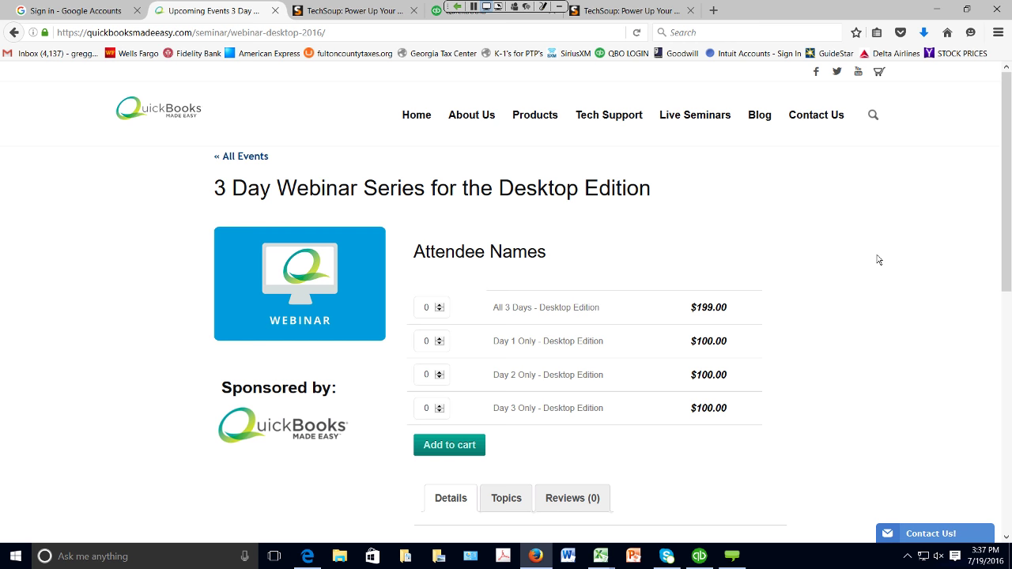
pyautogui.scroll(-1, 998, 220)
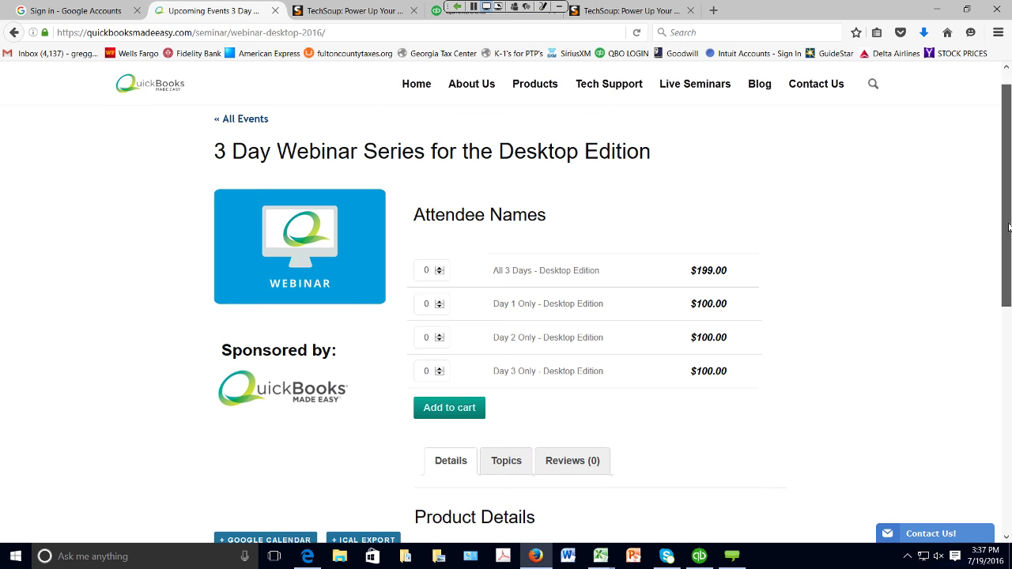
pyautogui.scroll(-1, 1005, 231)
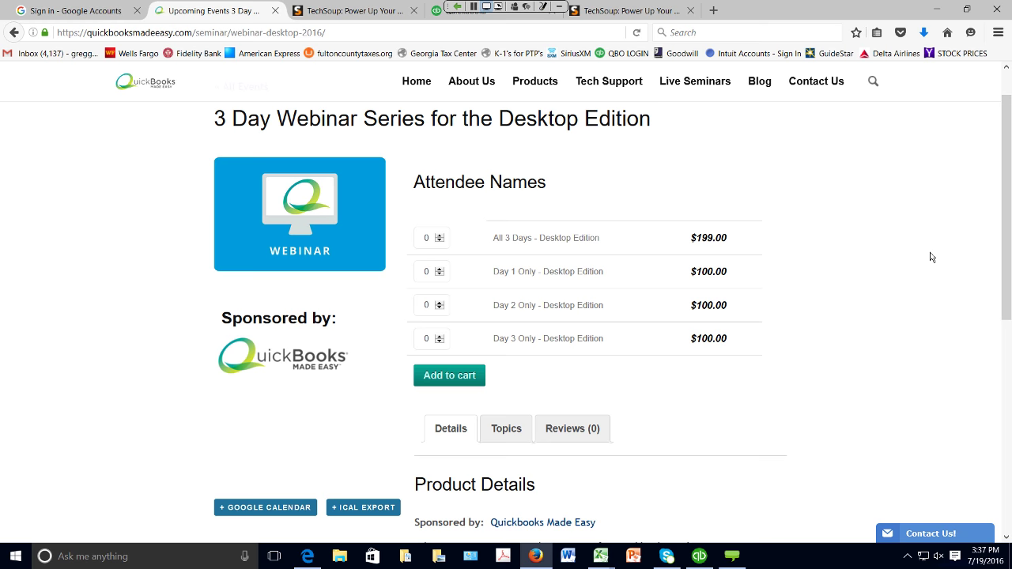
pyautogui.scroll(-1, 931, 257)
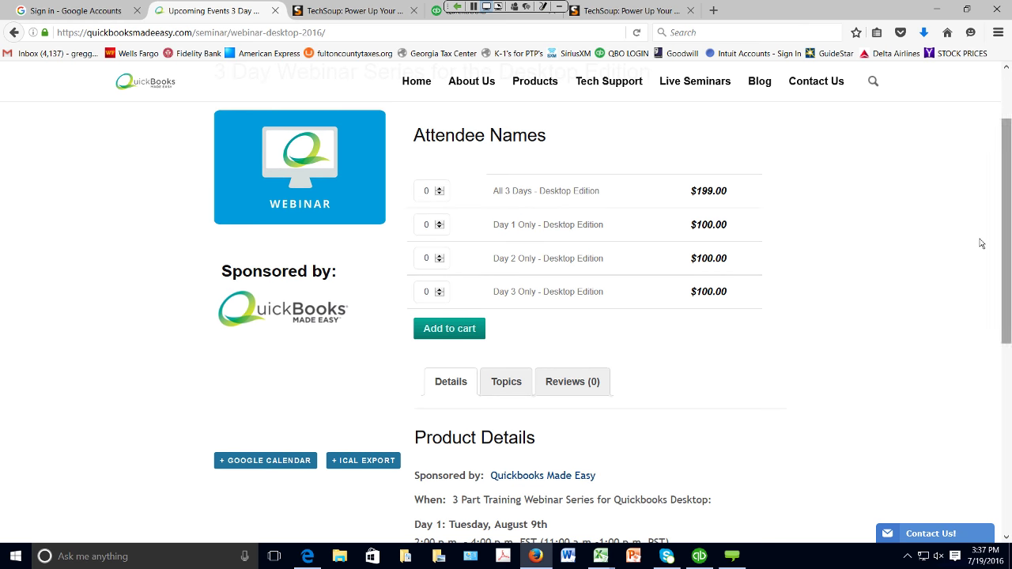
pyautogui.moveTo(1006, 227); pyautogui.dragTo(1005, 172)
pyautogui.scroll(-1, 1005, 233)
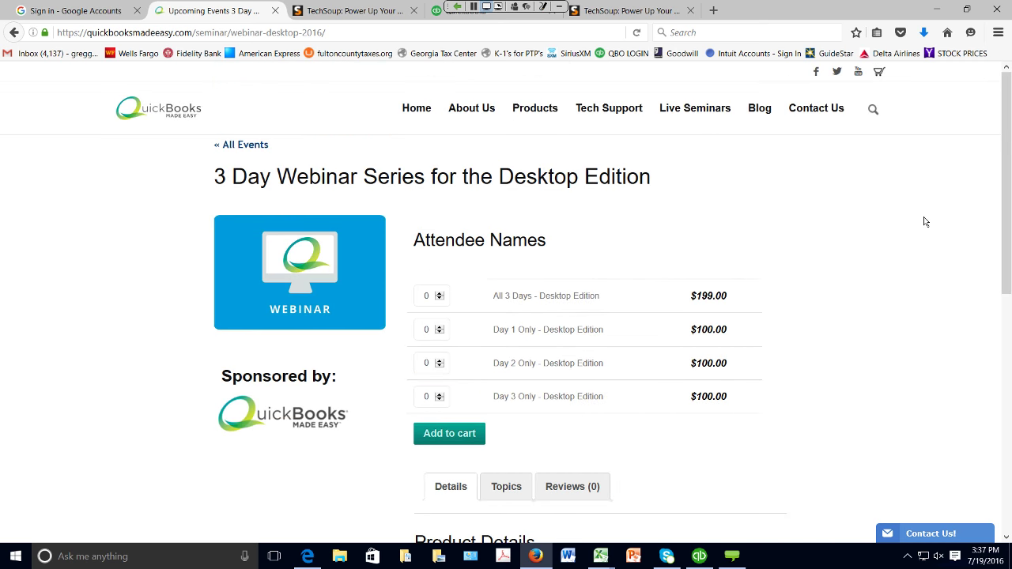